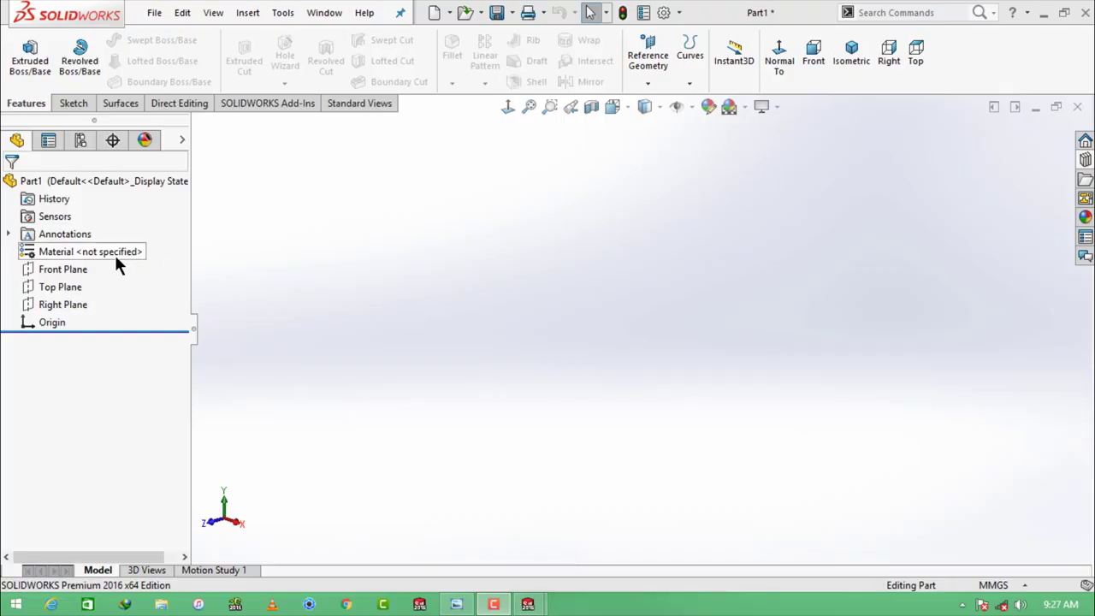
# Start a Front Plane sketch with a short horizontal line centred on the origin by a Midpoint relation
pyautogui.click(79, 267)
pyautogui.click(89, 243)
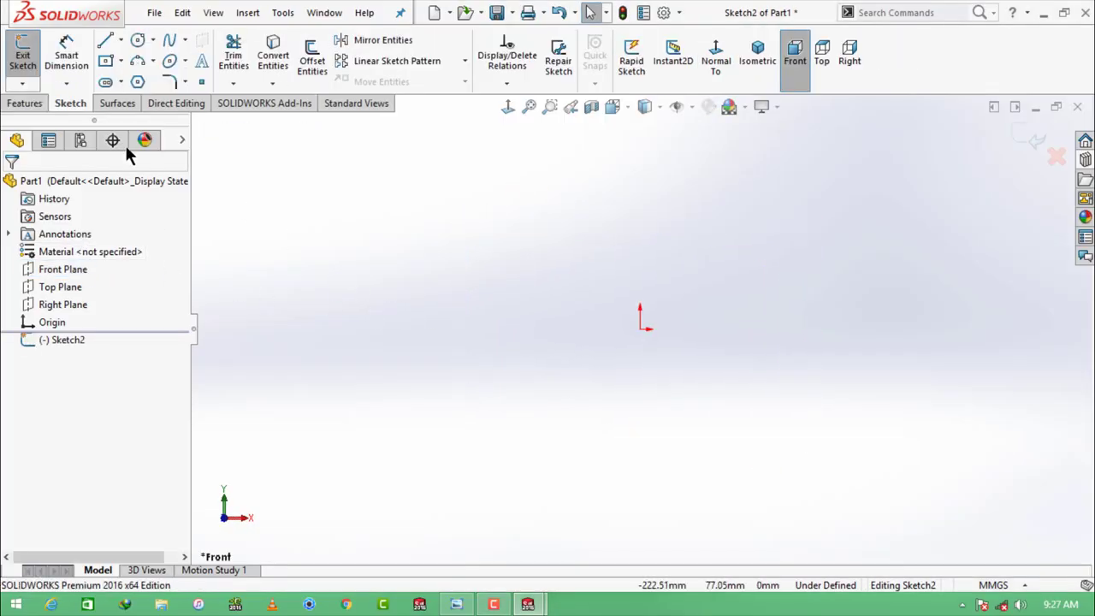
pyautogui.click(108, 41)
pyautogui.click(614, 328)
pyautogui.click(717, 329)
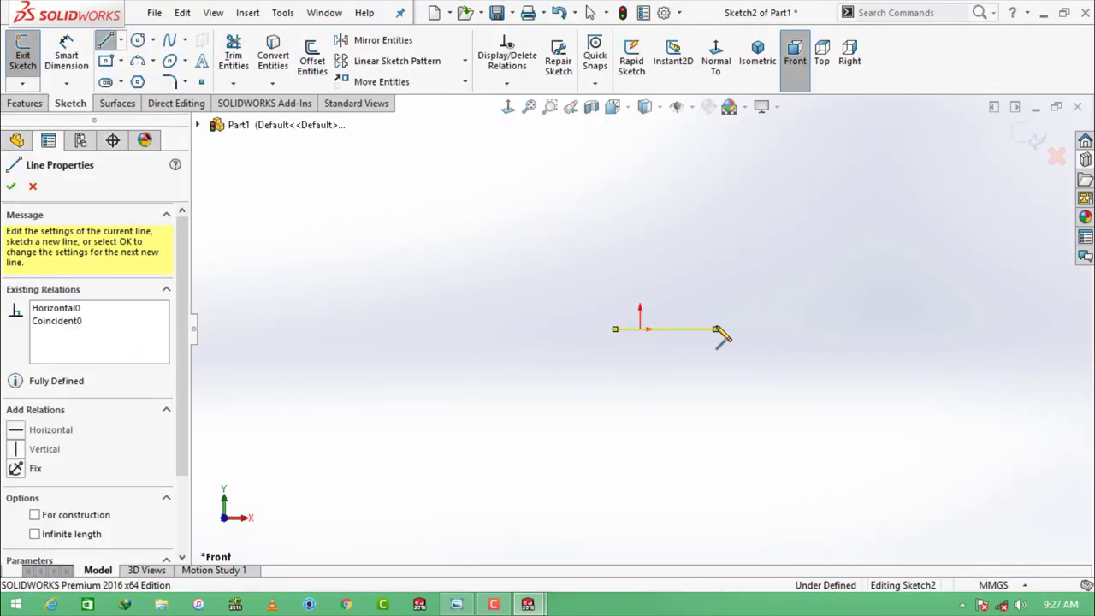
pyautogui.press('Escape')
pyautogui.keyDown('ctrl'); pyautogui.click(640, 328); pyautogui.keyUp('ctrl')
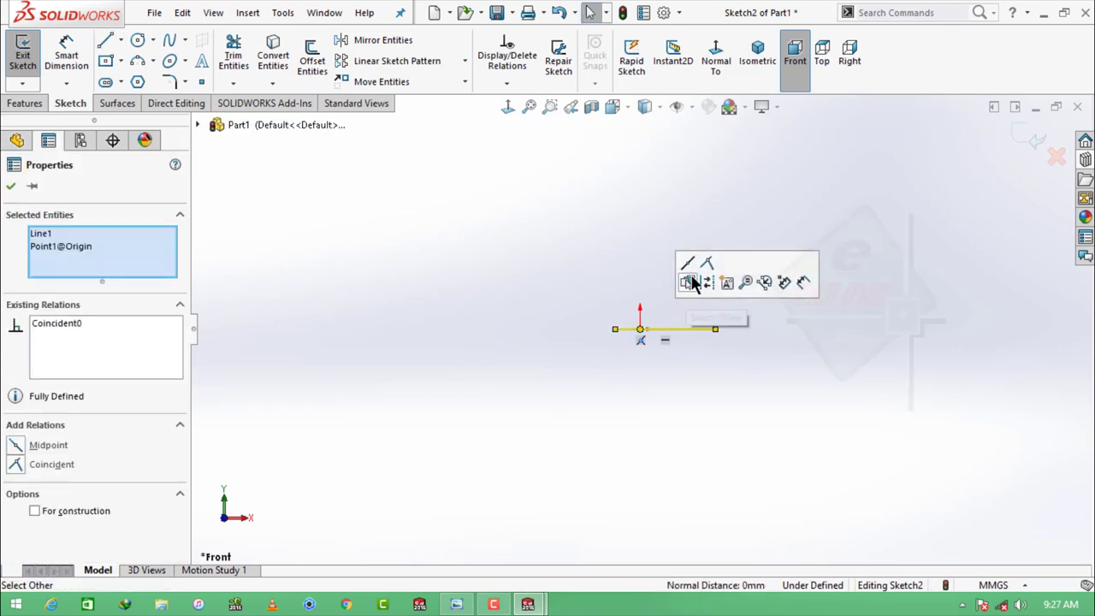
pyautogui.click(686, 266)
pyautogui.scroll(-2, 695, 359)
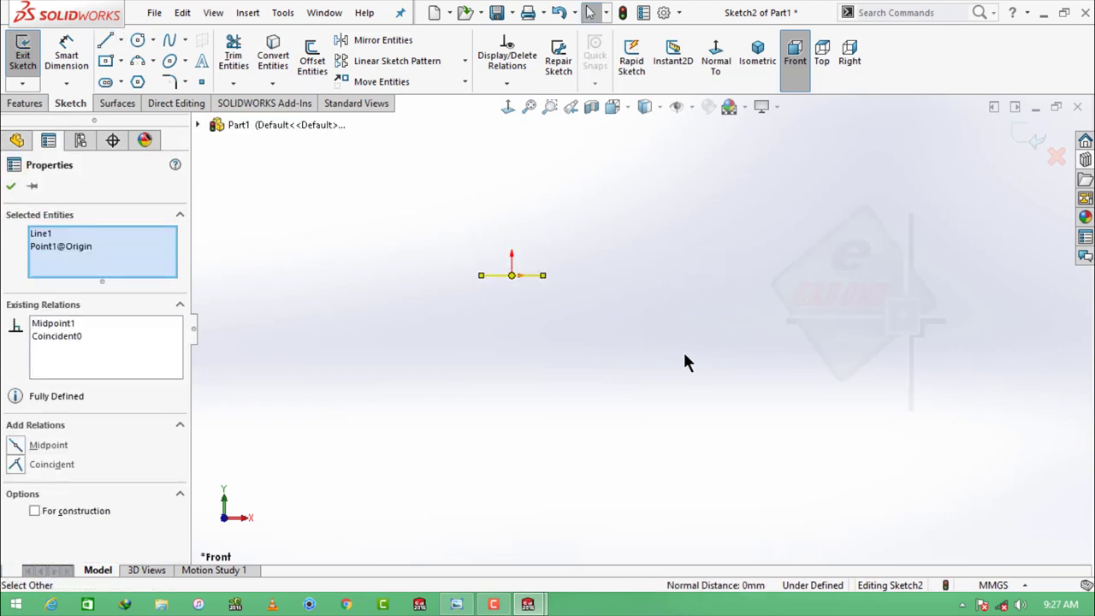
pyautogui.scroll(-2, 684, 362)
pyautogui.click(569, 315)
pyautogui.scroll(2, 569, 316)
# From the short line's left end, draw a slanted line, a bottom horizontal line and a short vertical
pyautogui.click(103, 50)
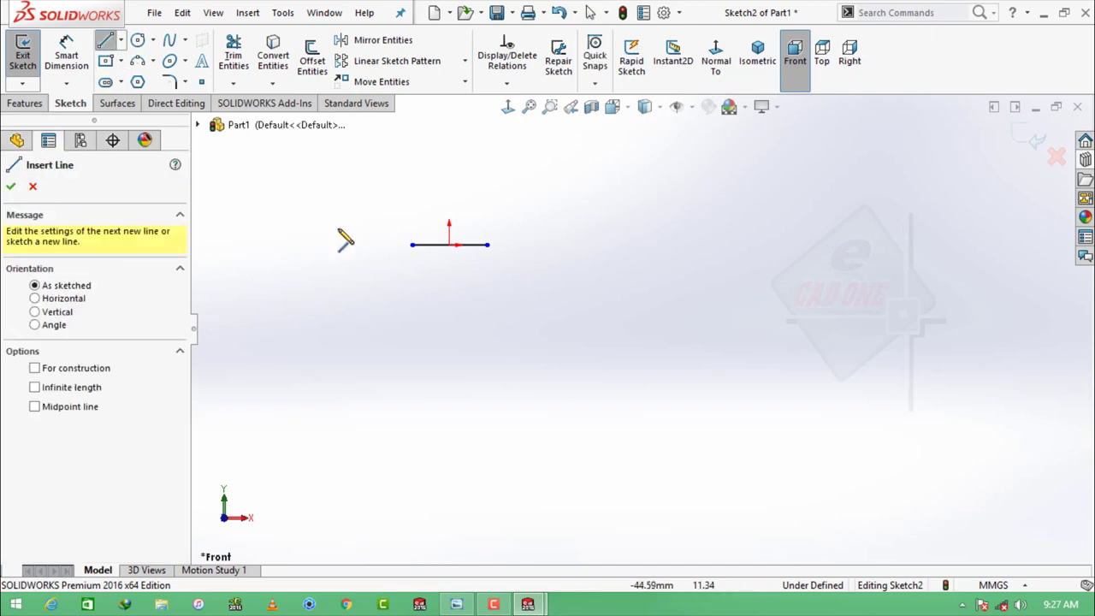
pyautogui.click(411, 245)
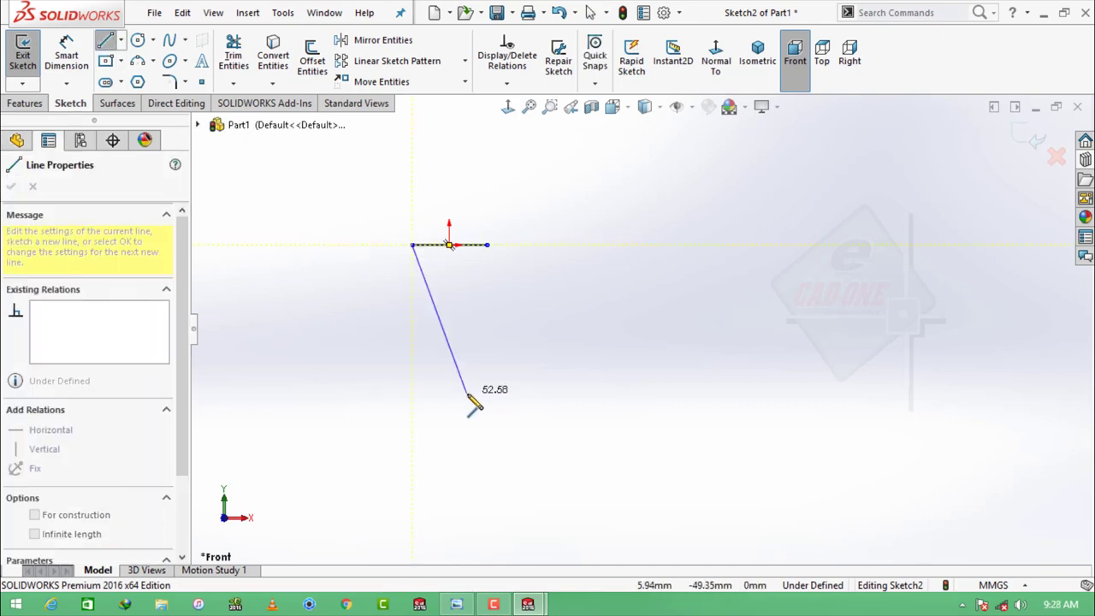
pyautogui.click(545, 439)
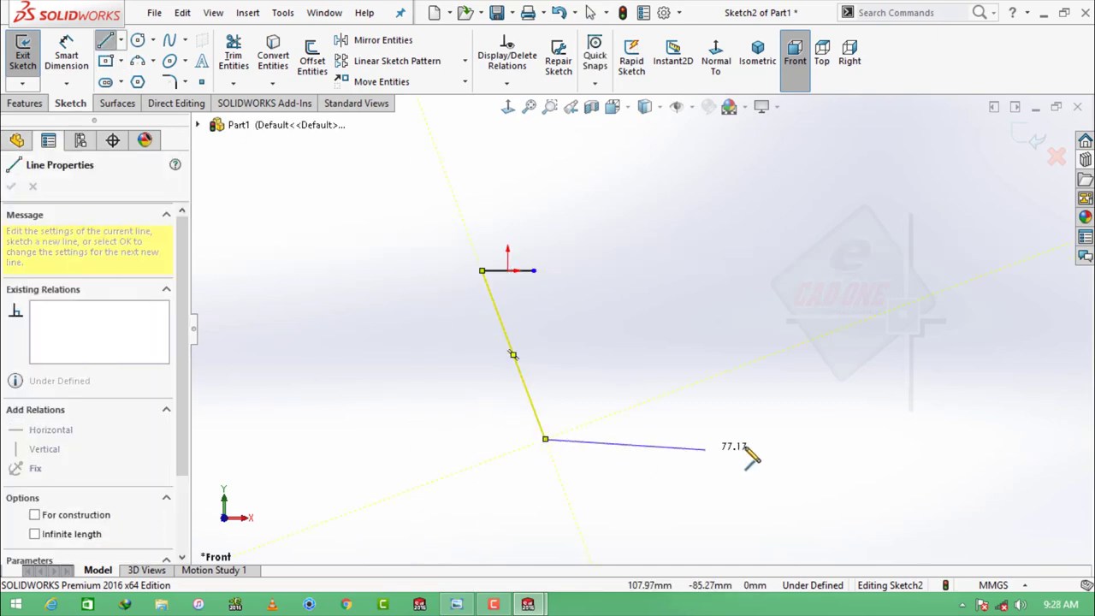
pyautogui.click(804, 440)
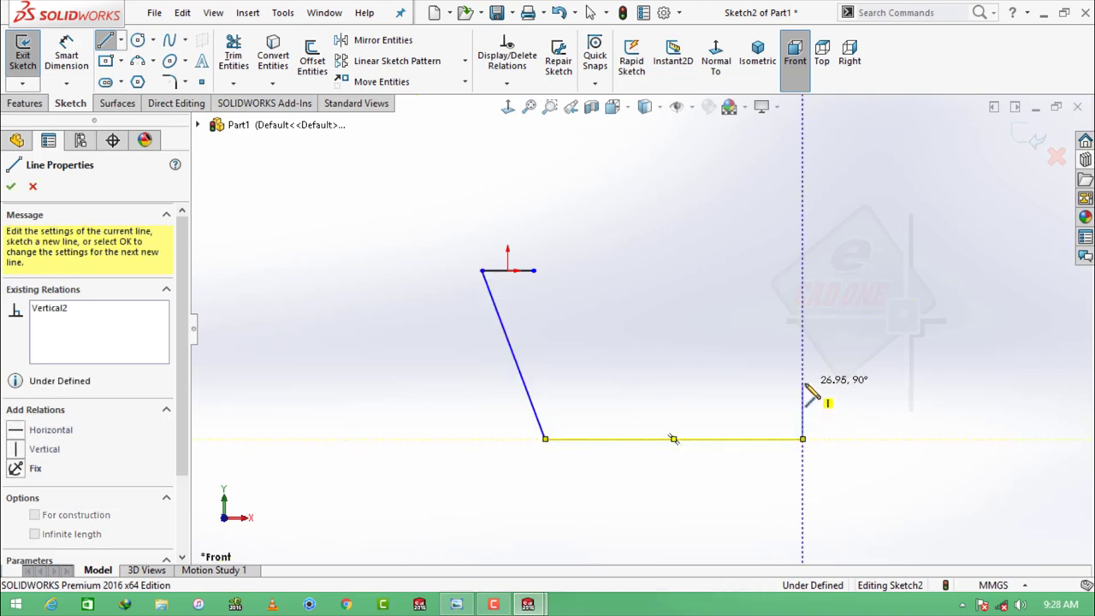
pyautogui.doubleClick(806, 384)
pyautogui.press('Escape')
pyautogui.scroll(-1, 827, 458)
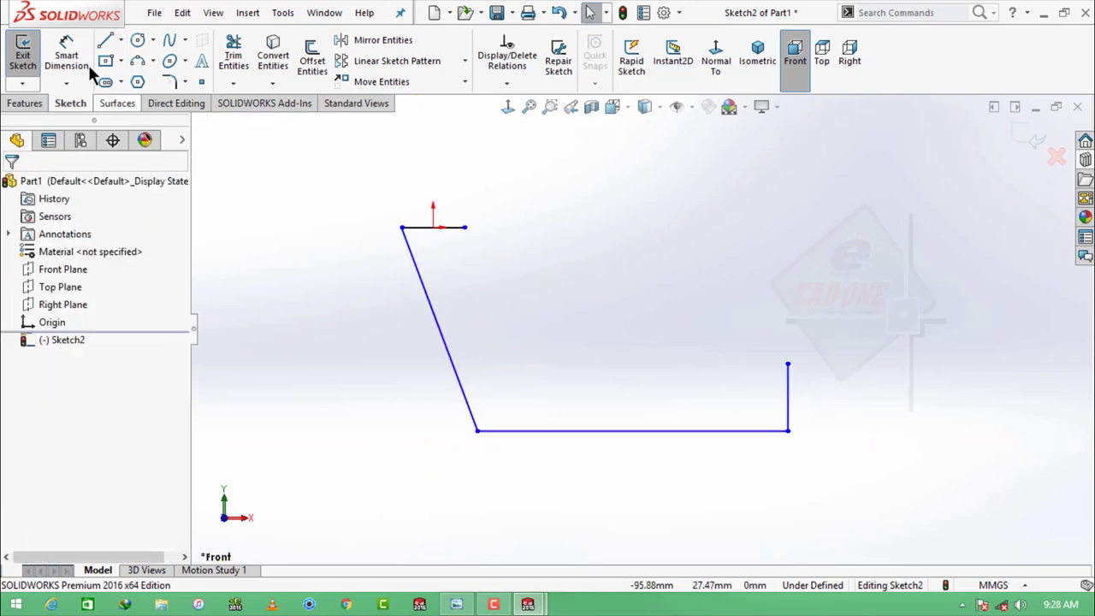
# Dimension the bottom line to 259.5 mm
pyautogui.click(66, 56)
pyautogui.click(626, 431)
pyautogui.click(629, 469)
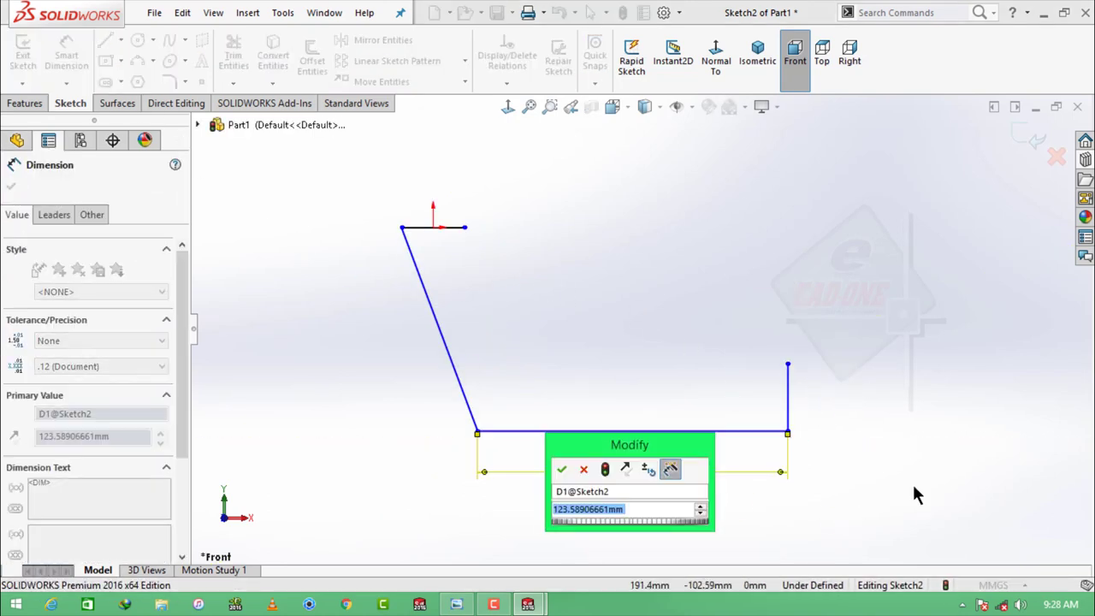
pyautogui.write('259.5')
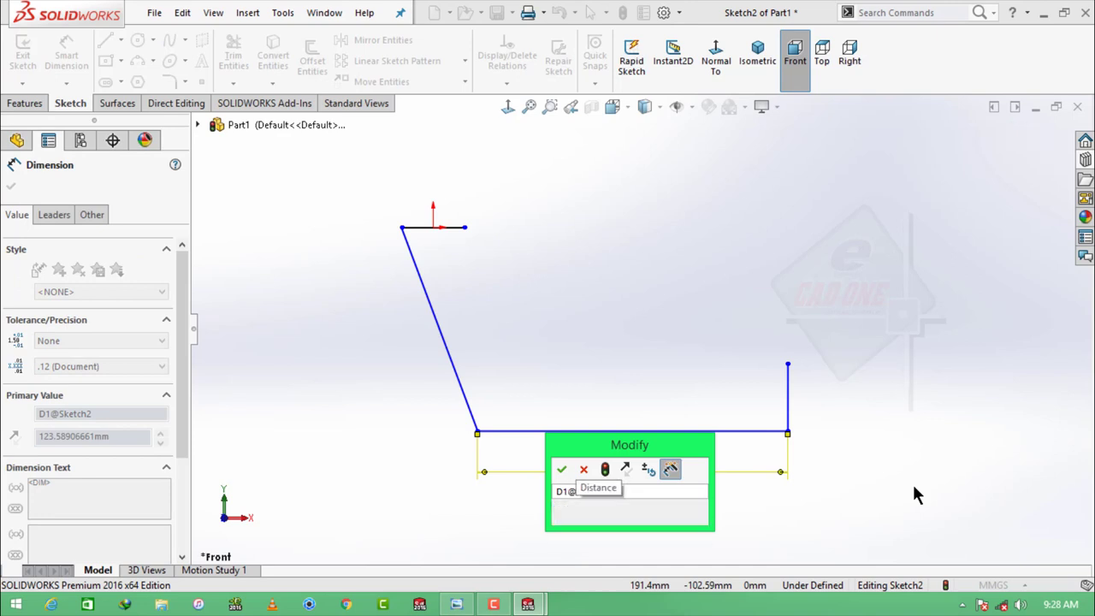
pyautogui.press('Return')
pyautogui.click(912, 494)
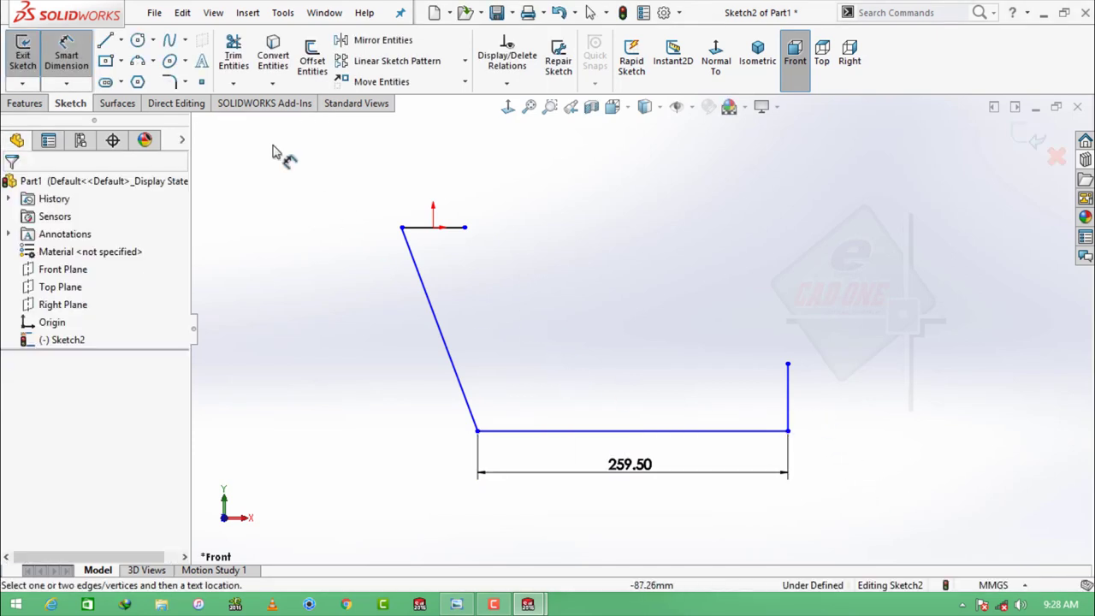
# Set the angle between the slanted line and the bottom line to 105°
pyautogui.click(386, 247)
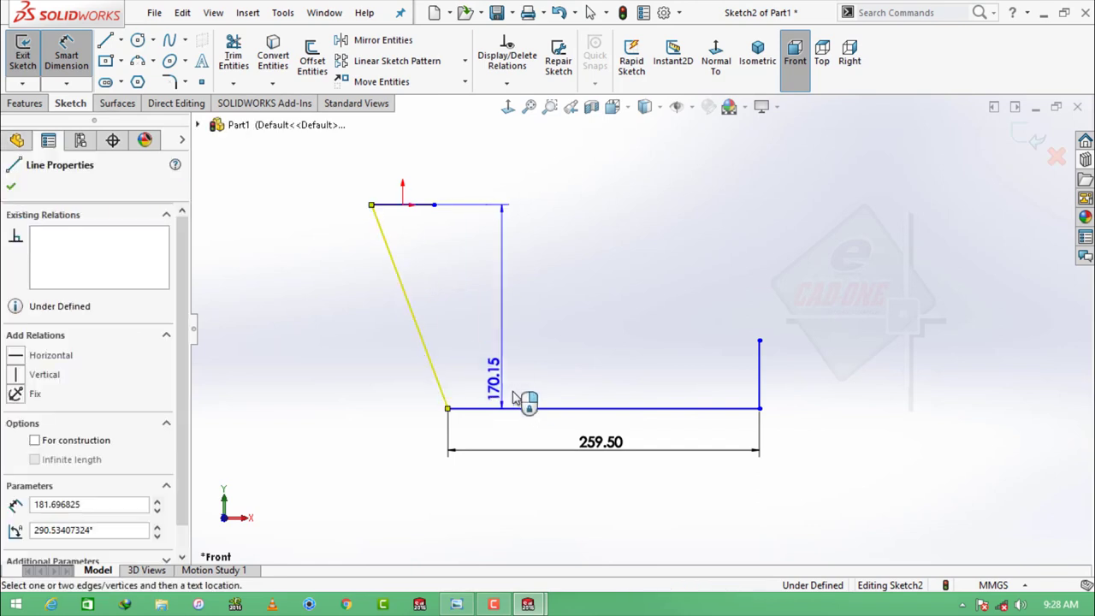
pyautogui.click(537, 408)
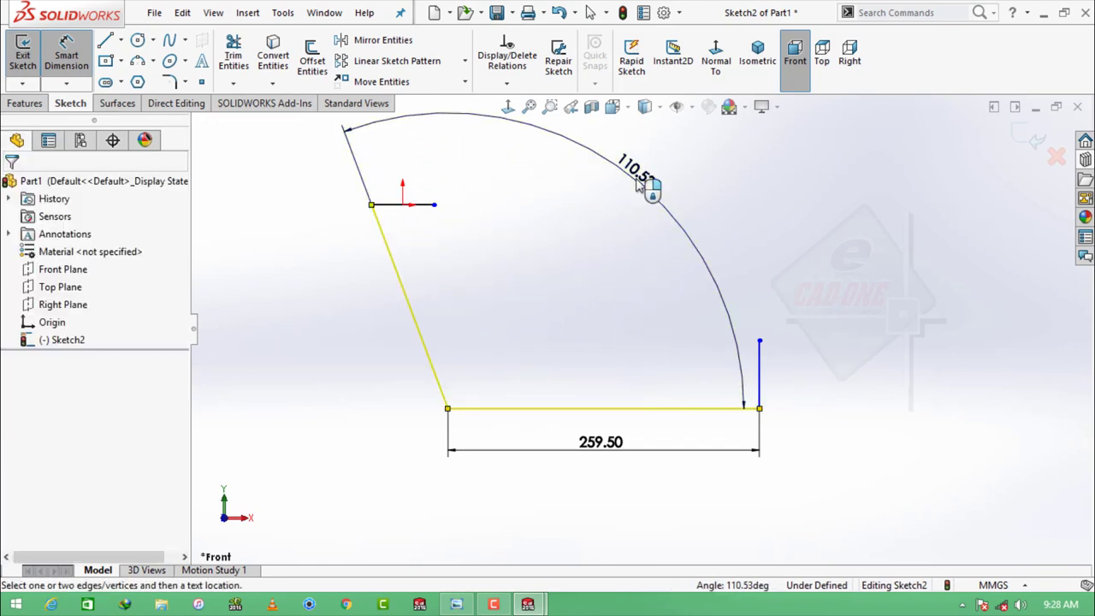
pyautogui.click(650, 184)
pyautogui.write('0')
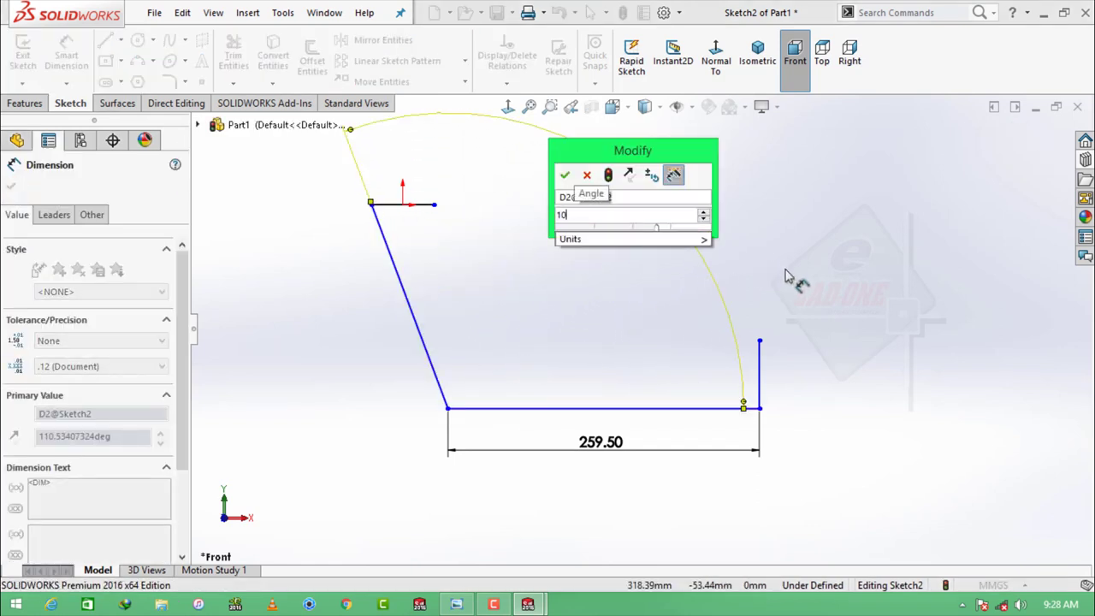
pyautogui.write('5')
pyautogui.press('Return')
pyautogui.click(862, 347)
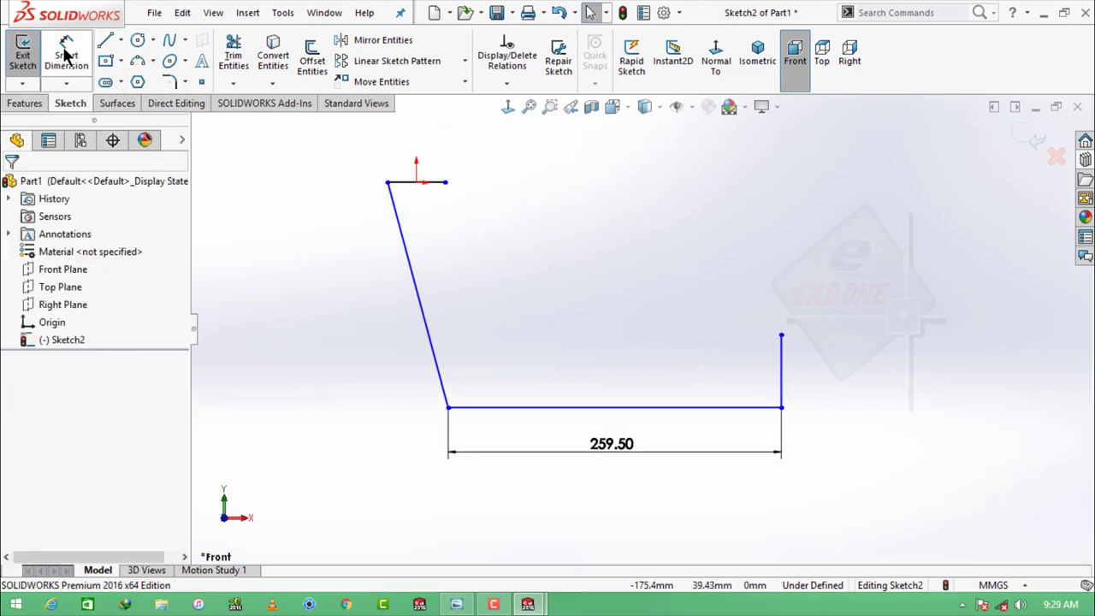
# Dimension the short top line to 45 mm
pyautogui.click(419, 180)
pyautogui.click(401, 152)
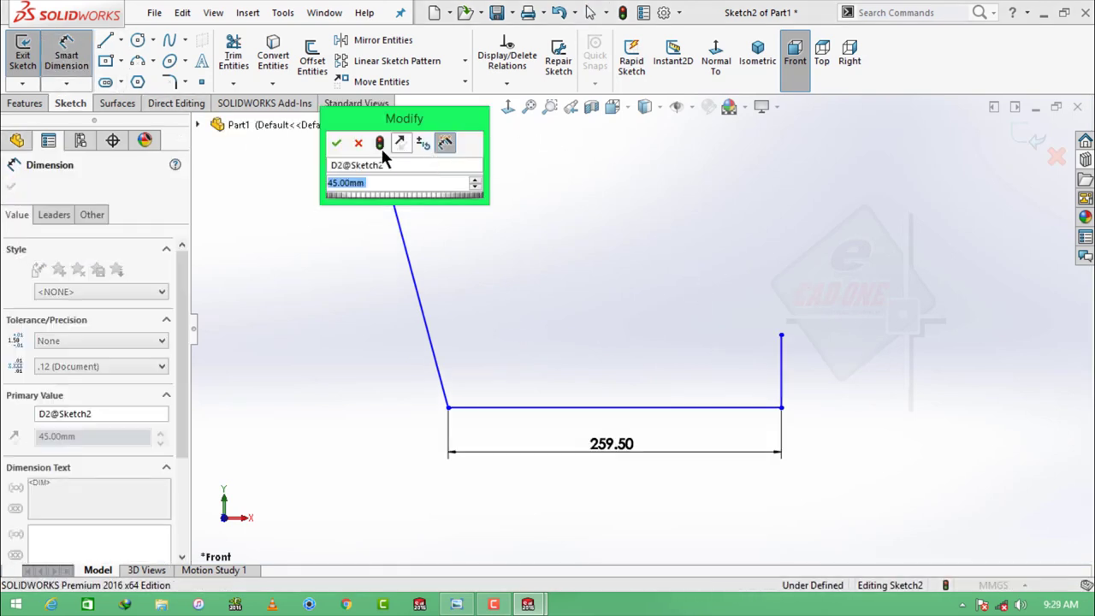
pyautogui.click(336, 143)
pyautogui.click(550, 176)
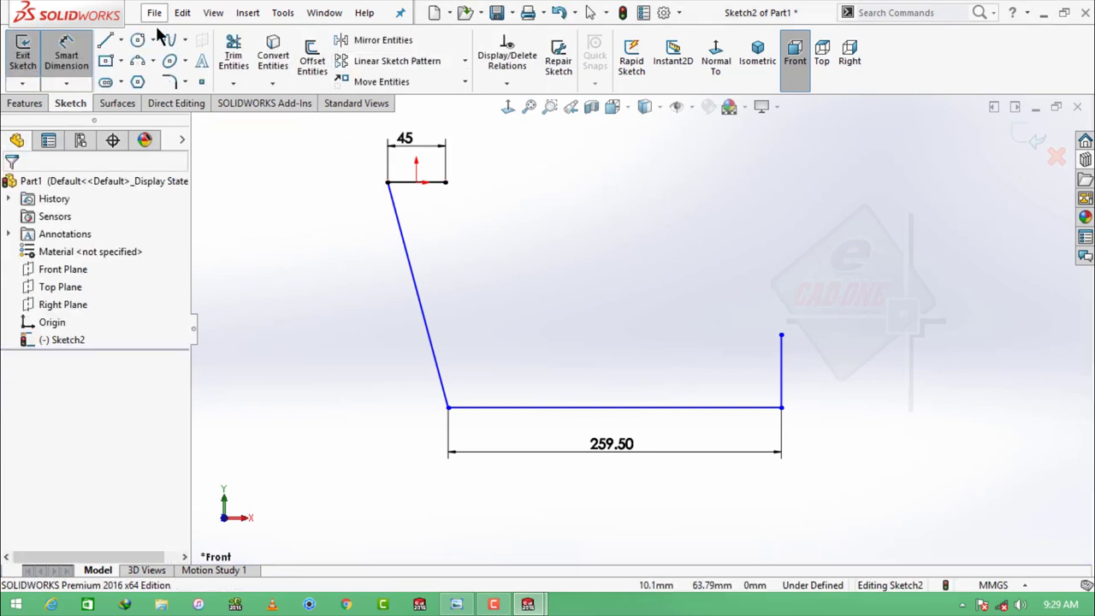
pyautogui.click(105, 40)
# From the top line's right end, draw a line parallel to the slanted side, then two arcs to the right upright
pyautogui.click(445, 183)
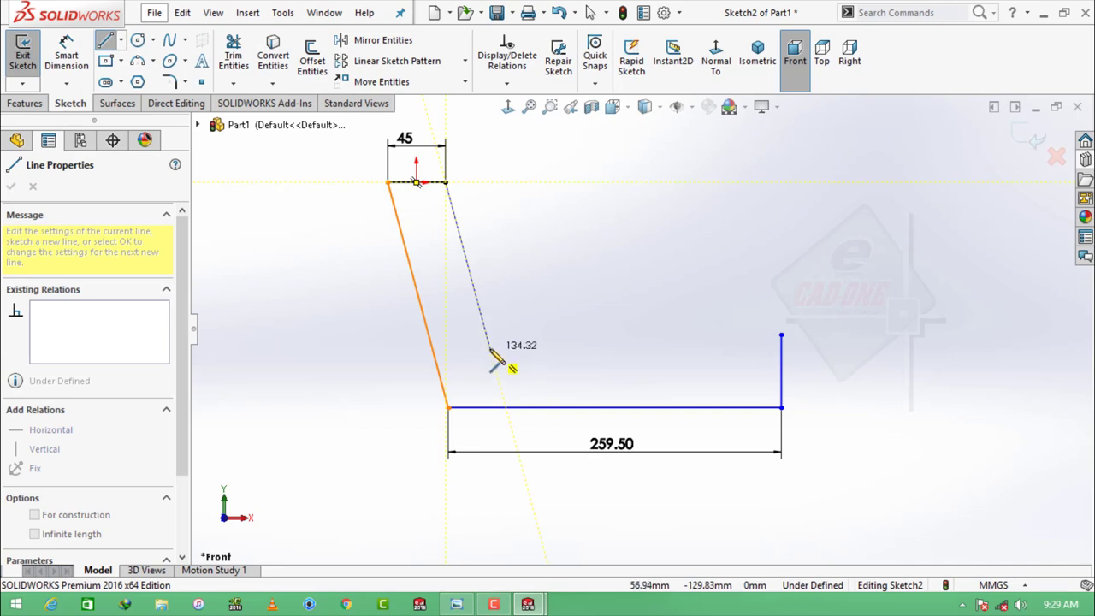
pyautogui.click(490, 349)
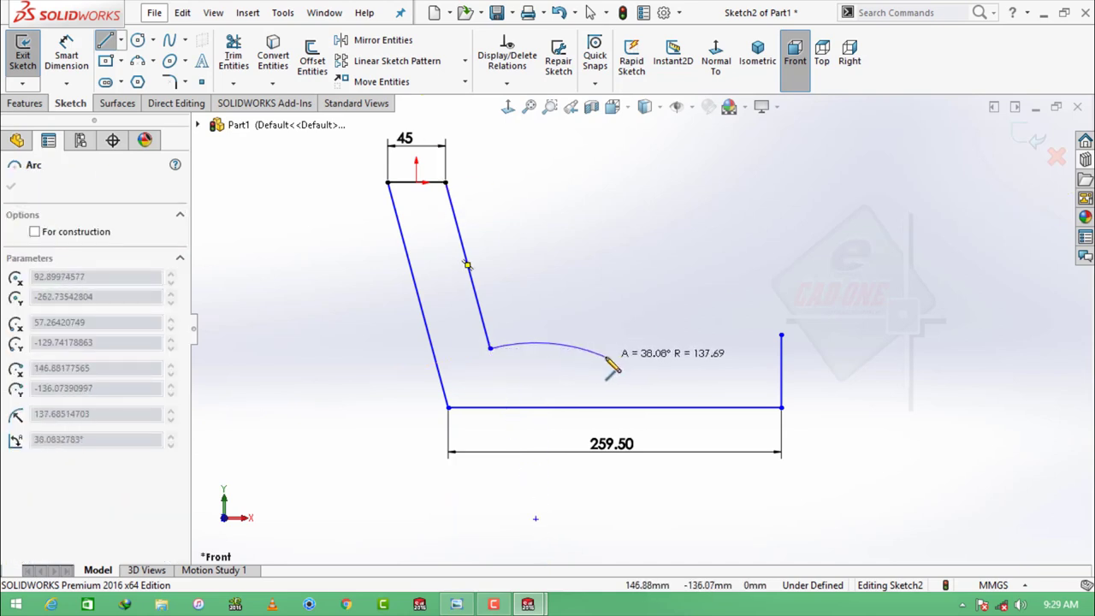
pyautogui.click(636, 357)
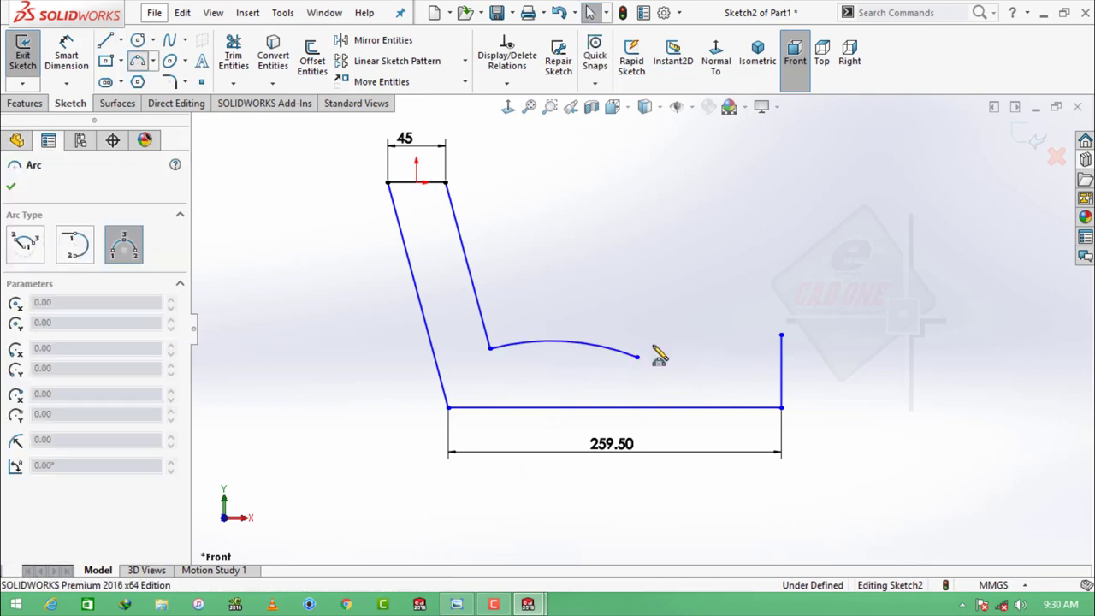
pyautogui.click(636, 356)
pyautogui.click(781, 335)
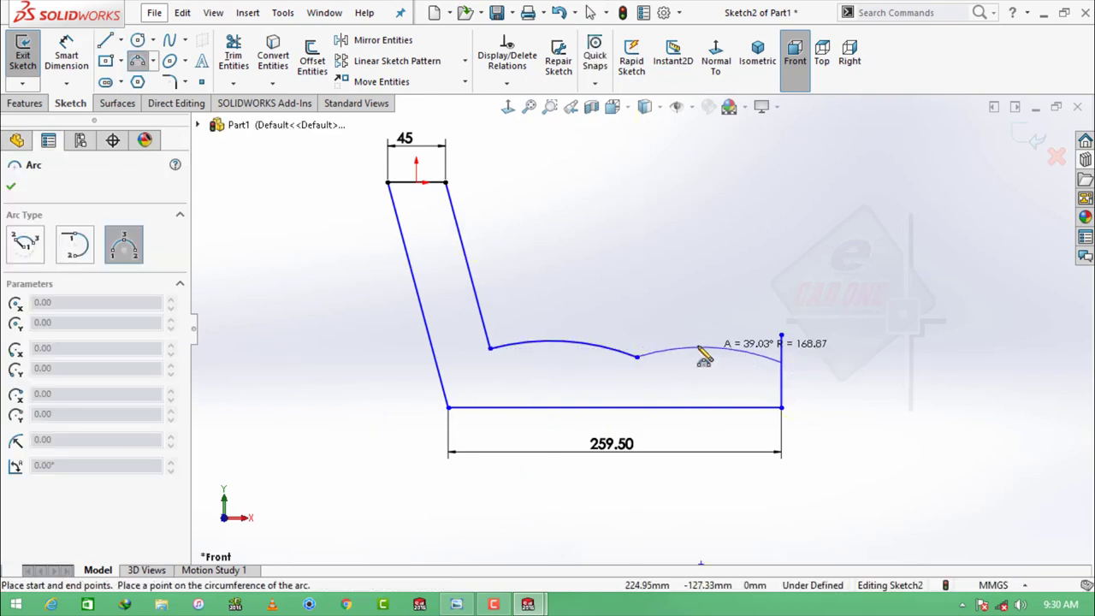
pyautogui.click(690, 348)
pyautogui.press('Escape')
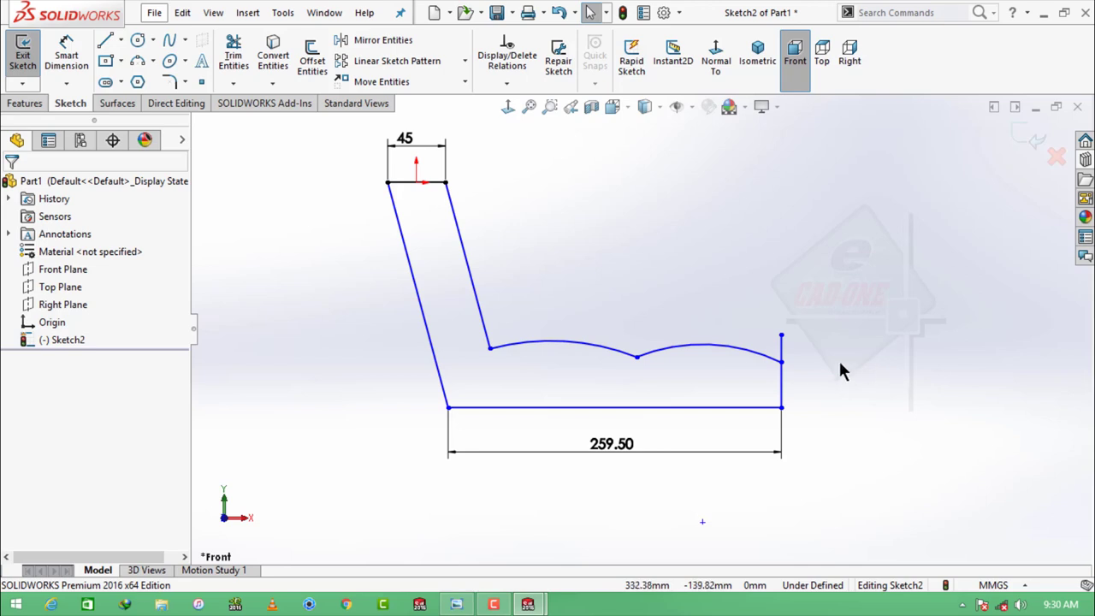
pyautogui.click(780, 379)
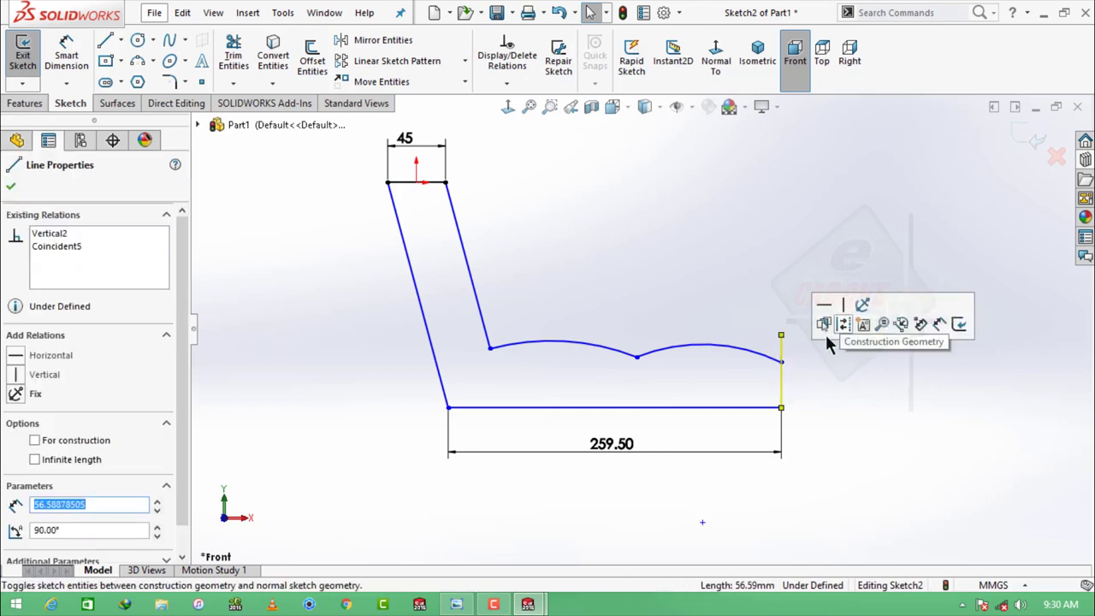
pyautogui.click(819, 363)
pyautogui.click(202, 82)
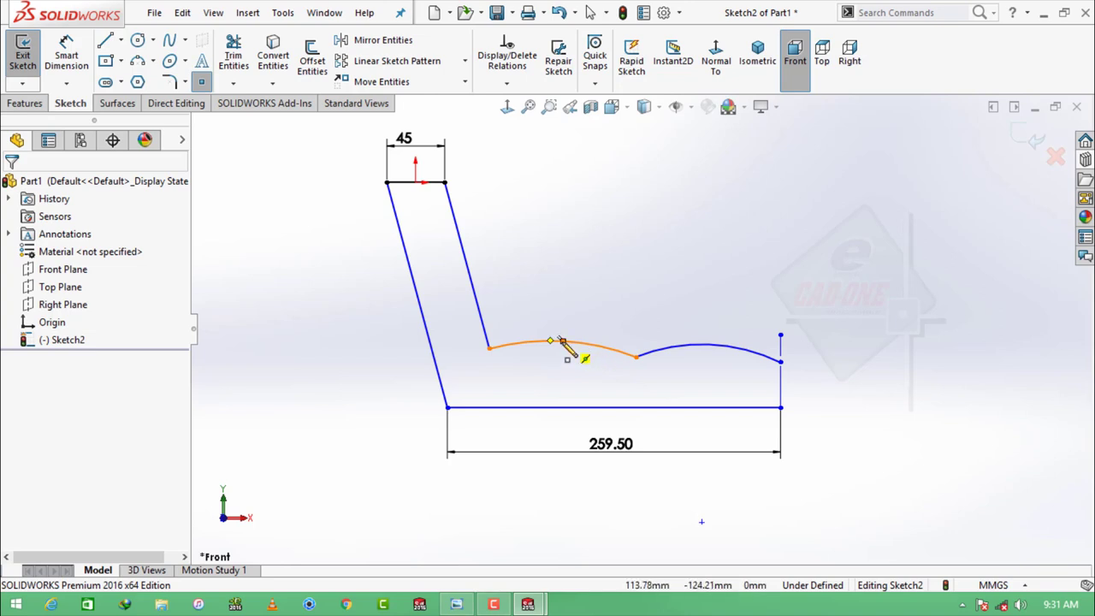
# Place a point at the first arc's midpoint and set the right-end height to 60
pyautogui.click(562, 340)
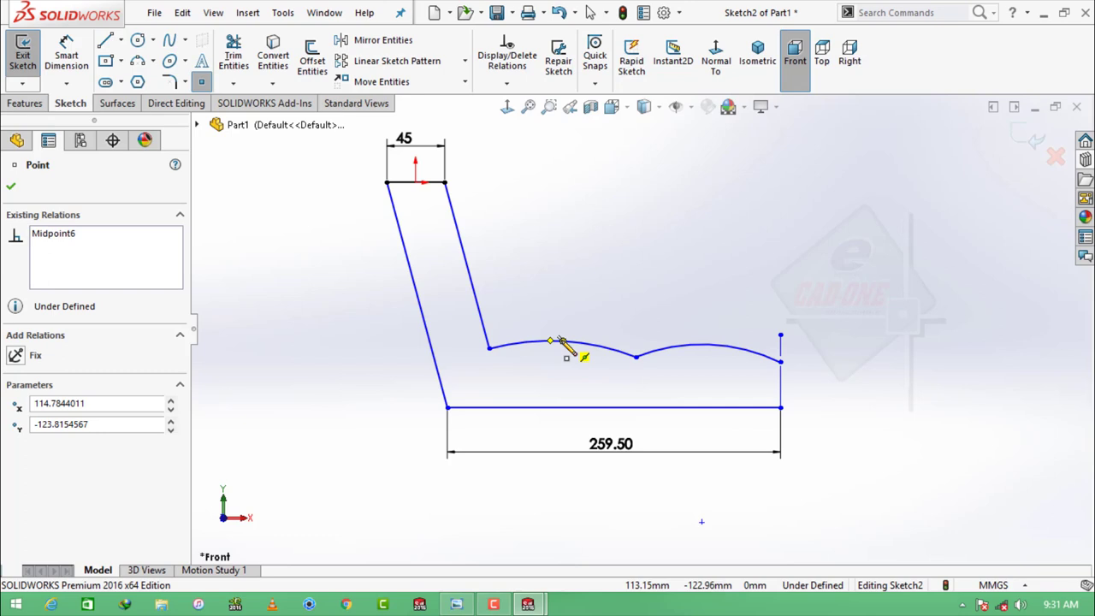
pyautogui.press('Escape')
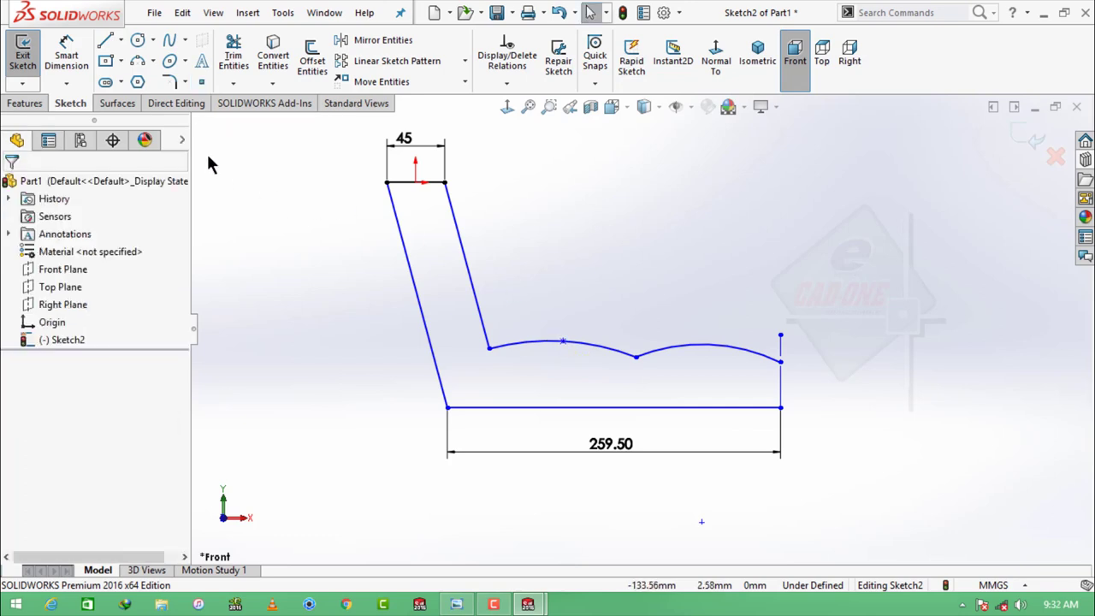
pyautogui.click(72, 58)
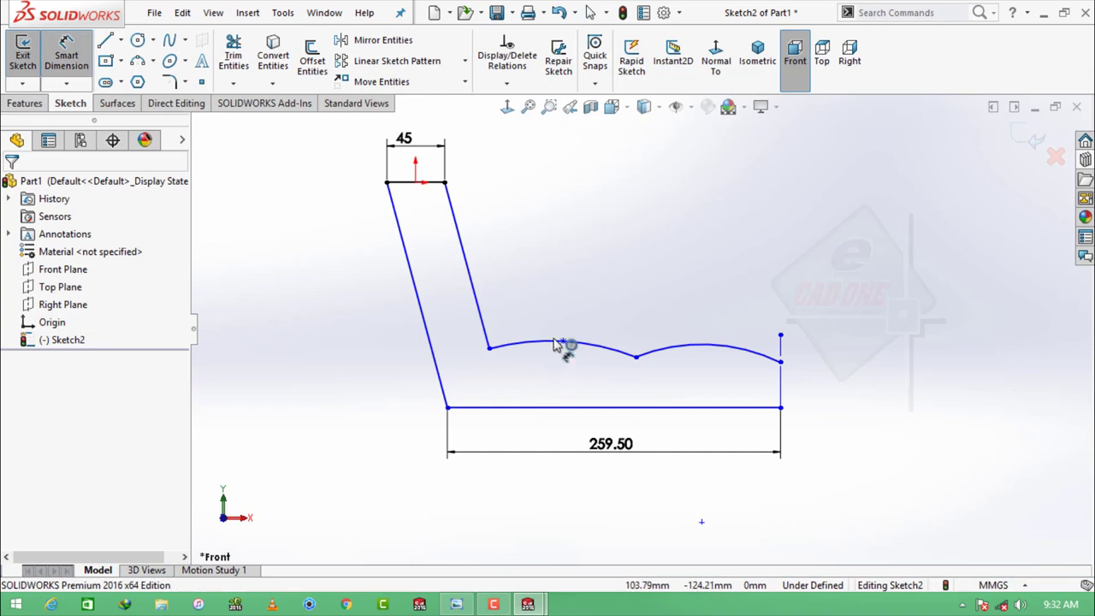
pyautogui.click(780, 362)
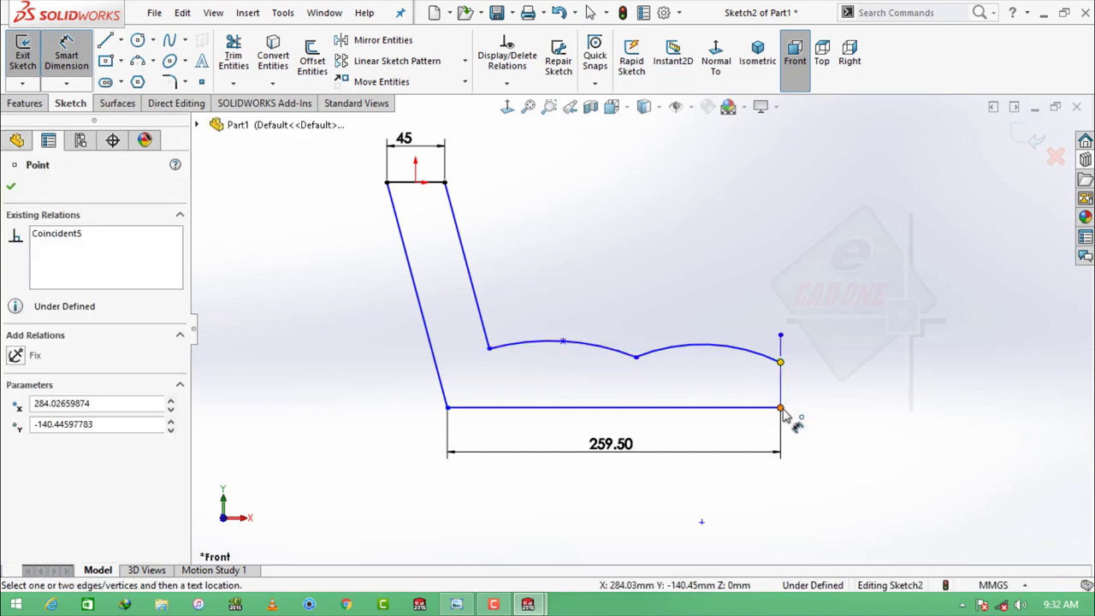
pyautogui.click(780, 407)
pyautogui.click(797, 397)
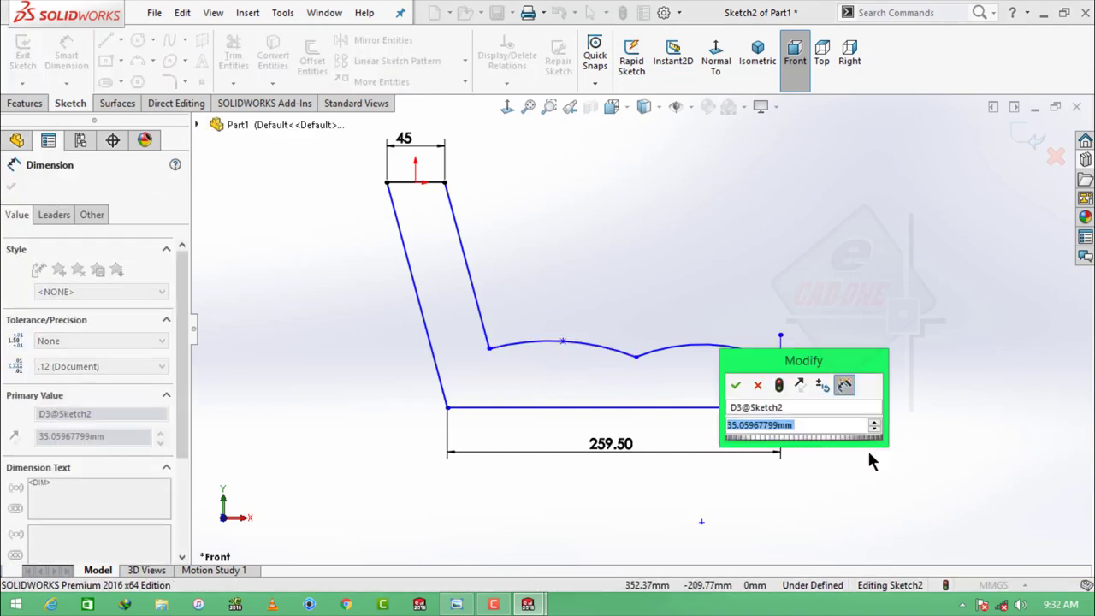
pyautogui.write('60')
pyautogui.press('Return')
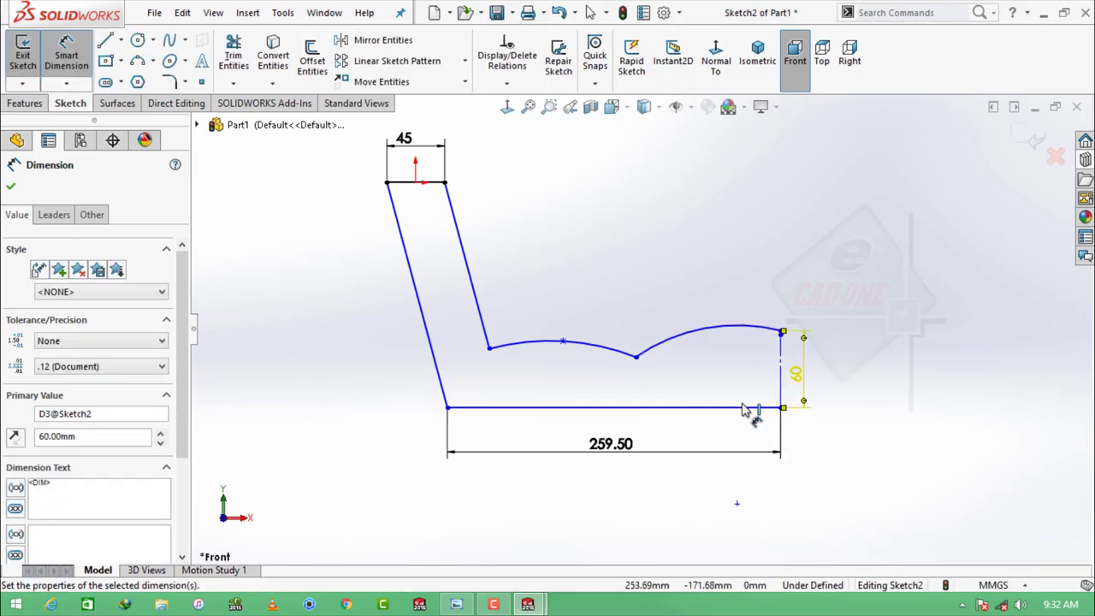
pyautogui.press('Escape')
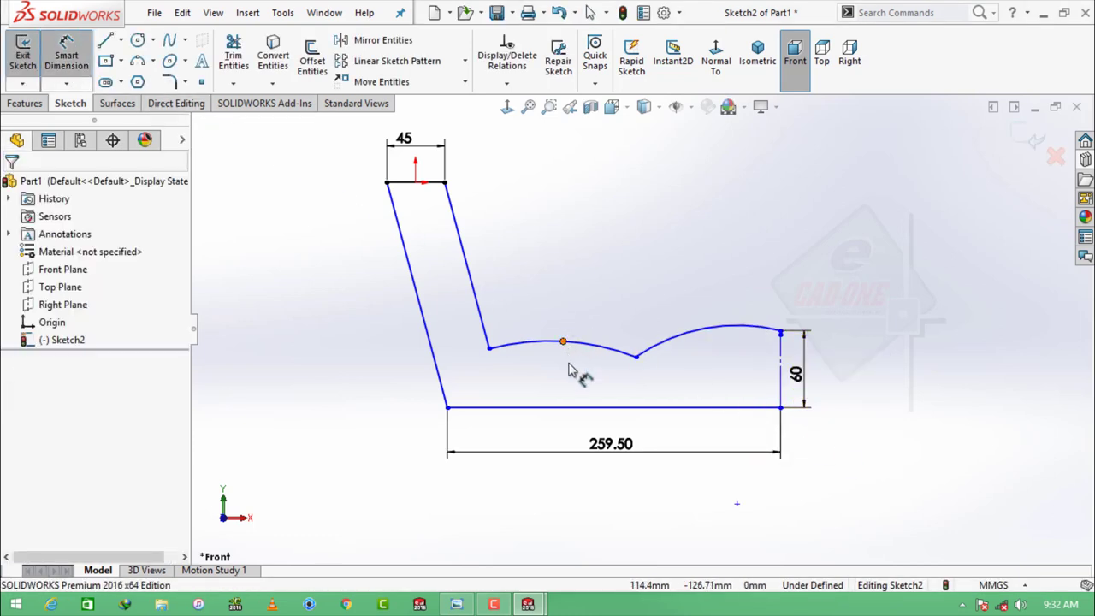
# Set the first arc's peak height above the bottom line to 55
pyautogui.click(562, 342)
pyautogui.click(579, 407)
pyautogui.click(570, 379)
pyautogui.write('55')
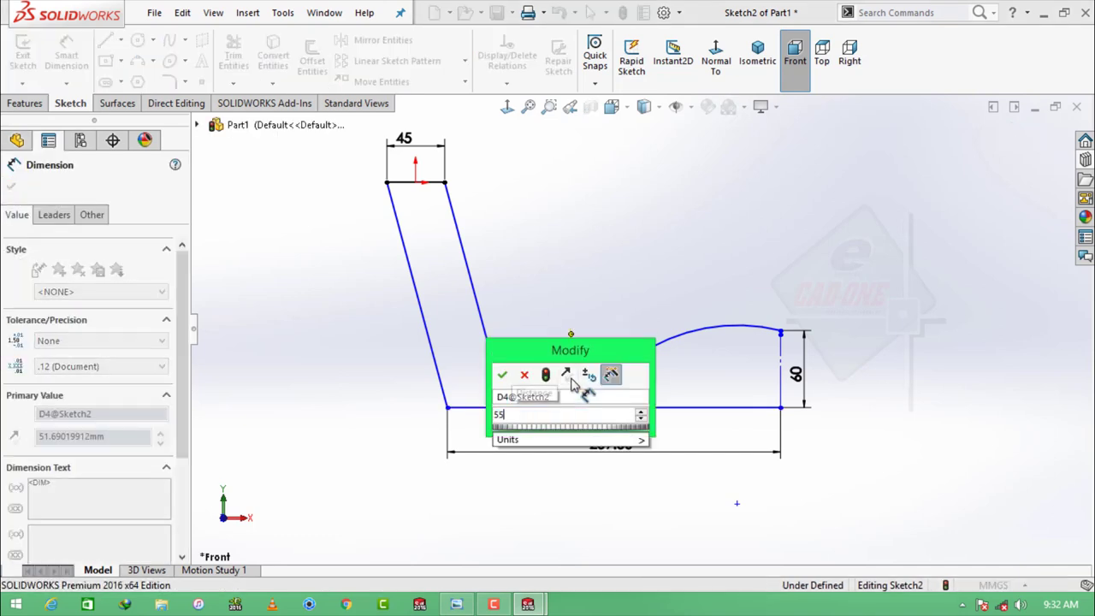
pyautogui.press('Return')
pyautogui.press('Escape')
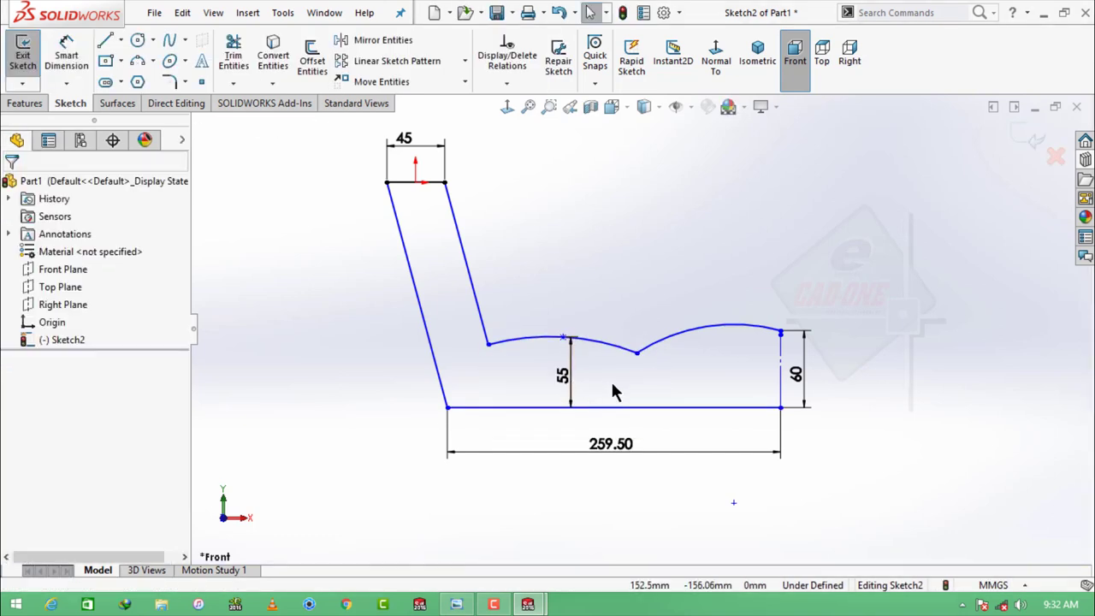
# Set the height of the junction between the two arcs to 45
pyautogui.click(66, 53)
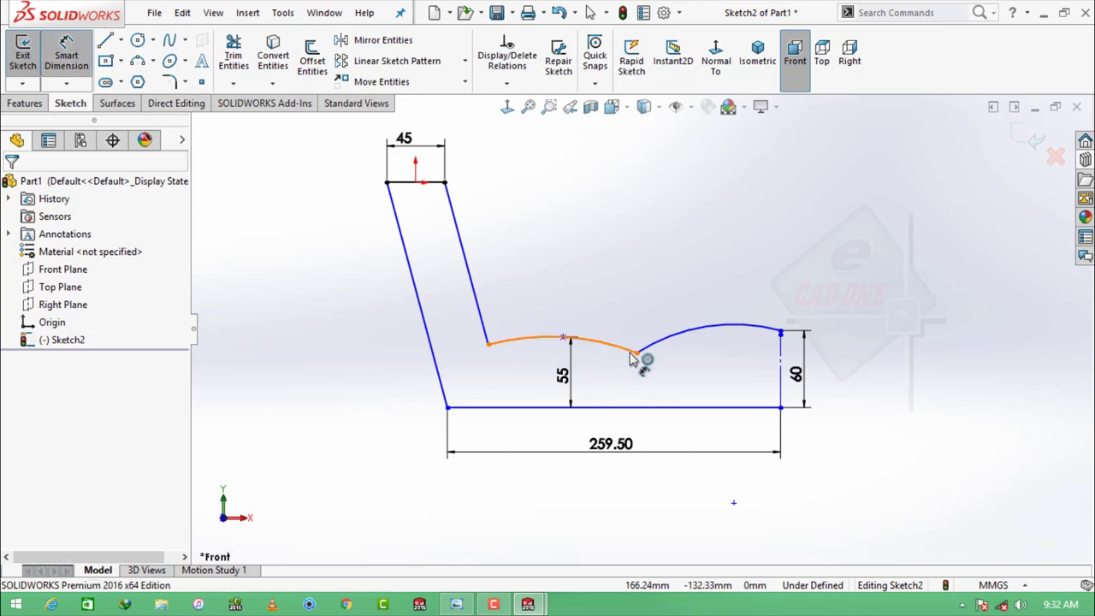
pyautogui.click(636, 352)
pyautogui.click(646, 407)
pyautogui.click(654, 381)
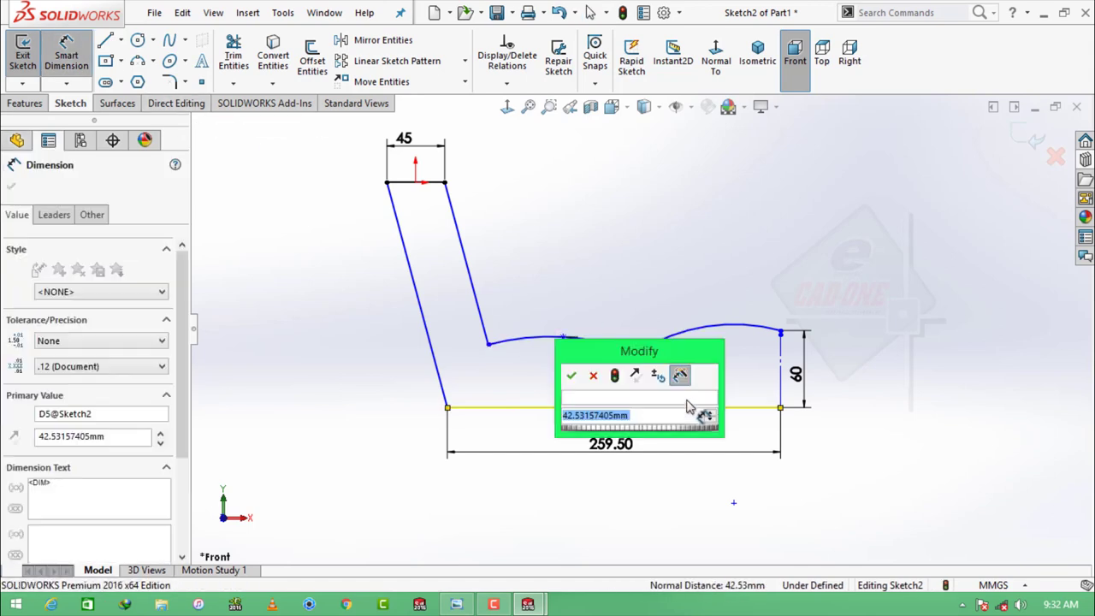
pyautogui.write('45')
pyautogui.press('Return')
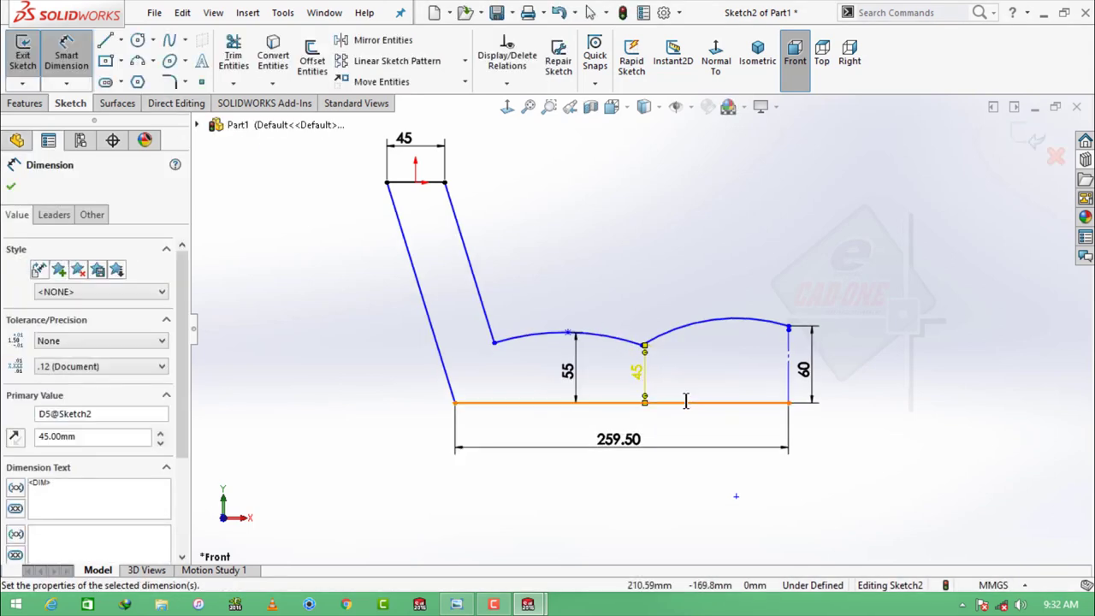
pyautogui.press('Escape')
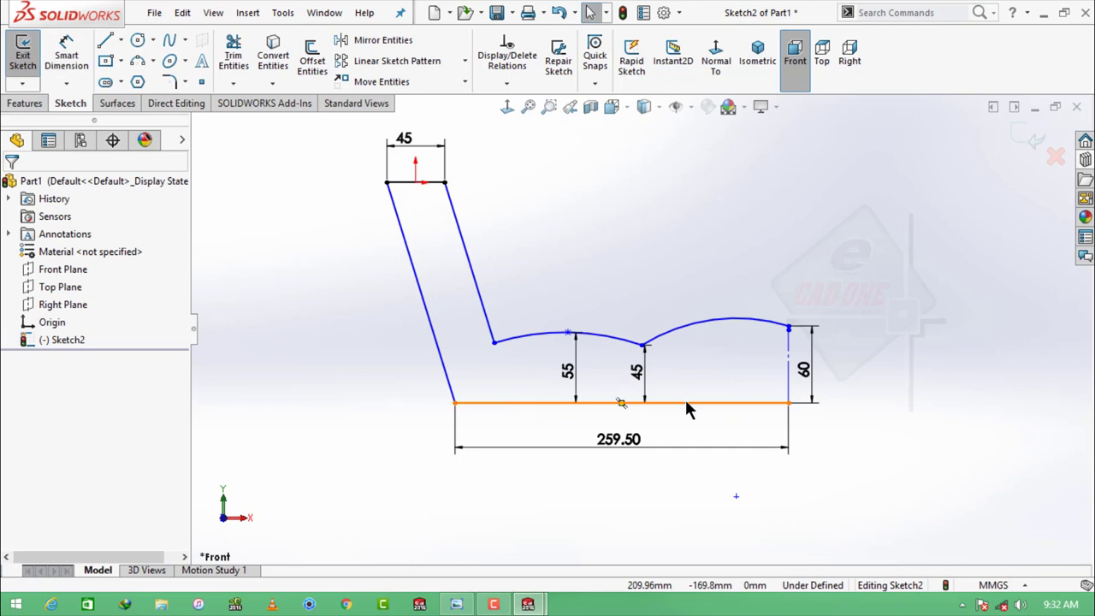
# Round the inner seat corner and the bottom-left corner with 15 mm sketch fillets
pyautogui.click(170, 82)
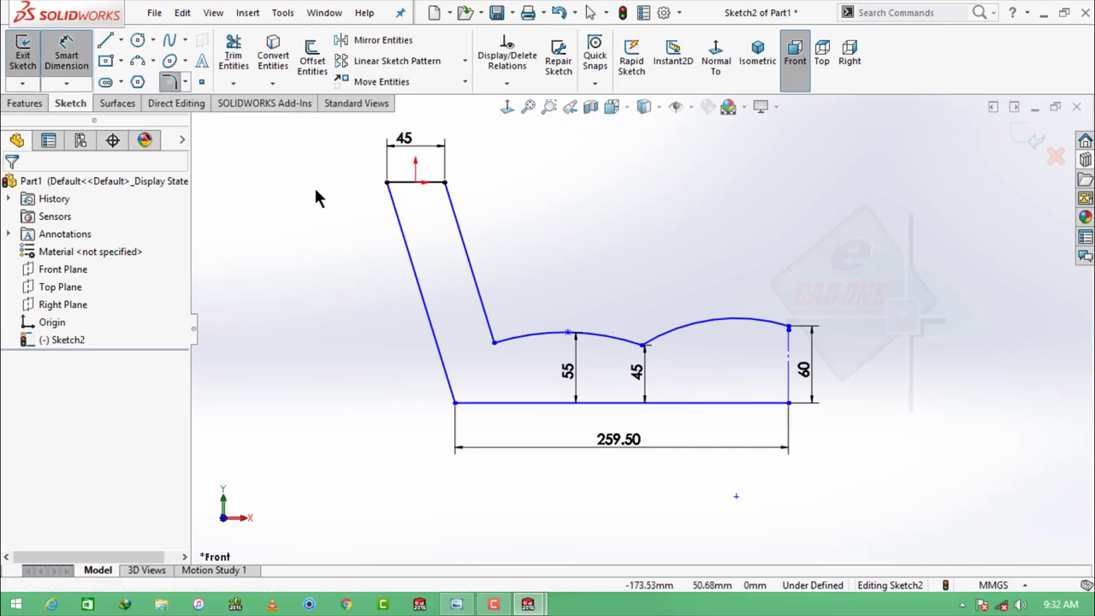
pyautogui.click(489, 314)
pyautogui.click(520, 338)
pyautogui.click(588, 316)
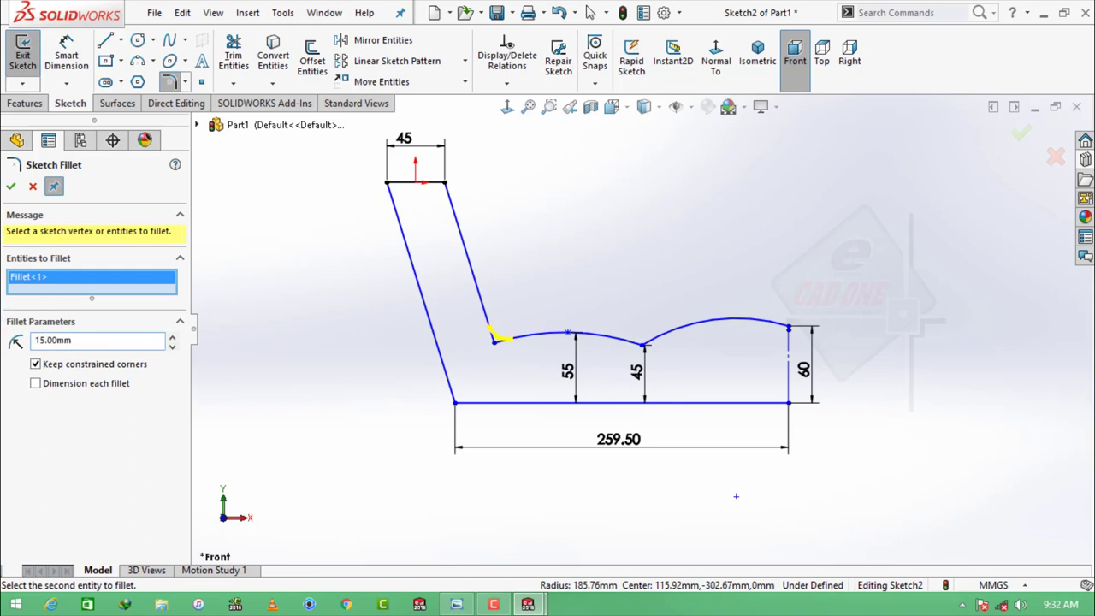
pyautogui.click(452, 400)
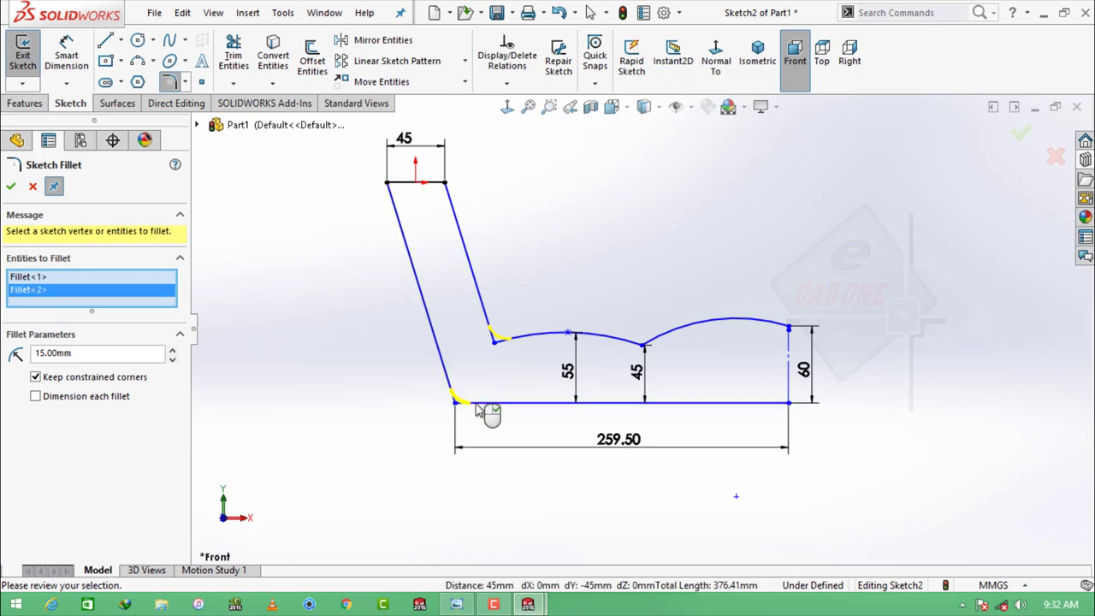
pyautogui.click(10, 186)
pyautogui.press('Escape')
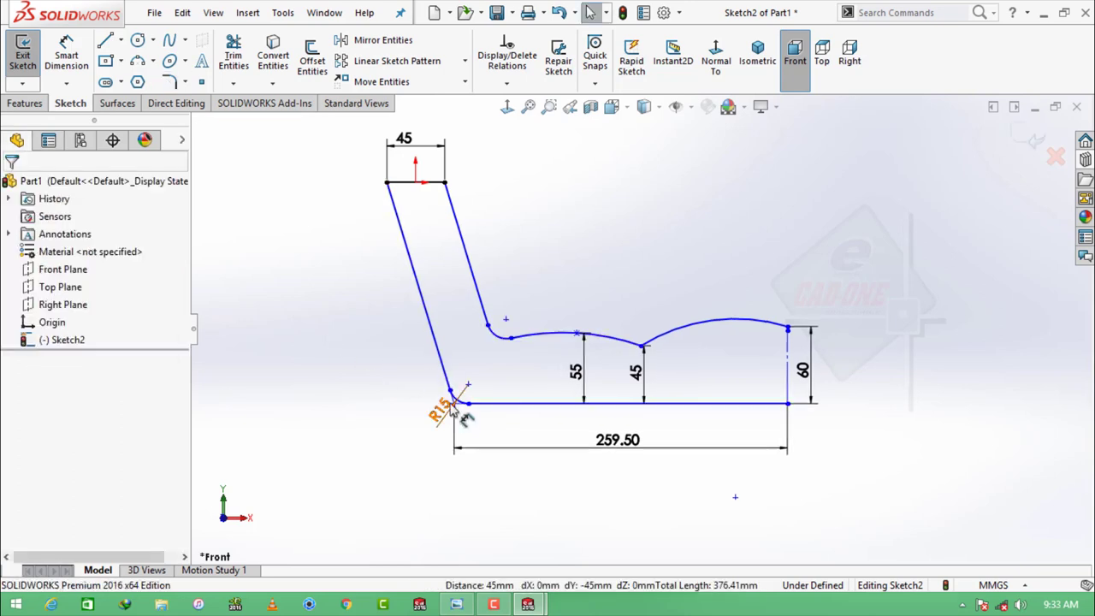
pyautogui.click(65, 53)
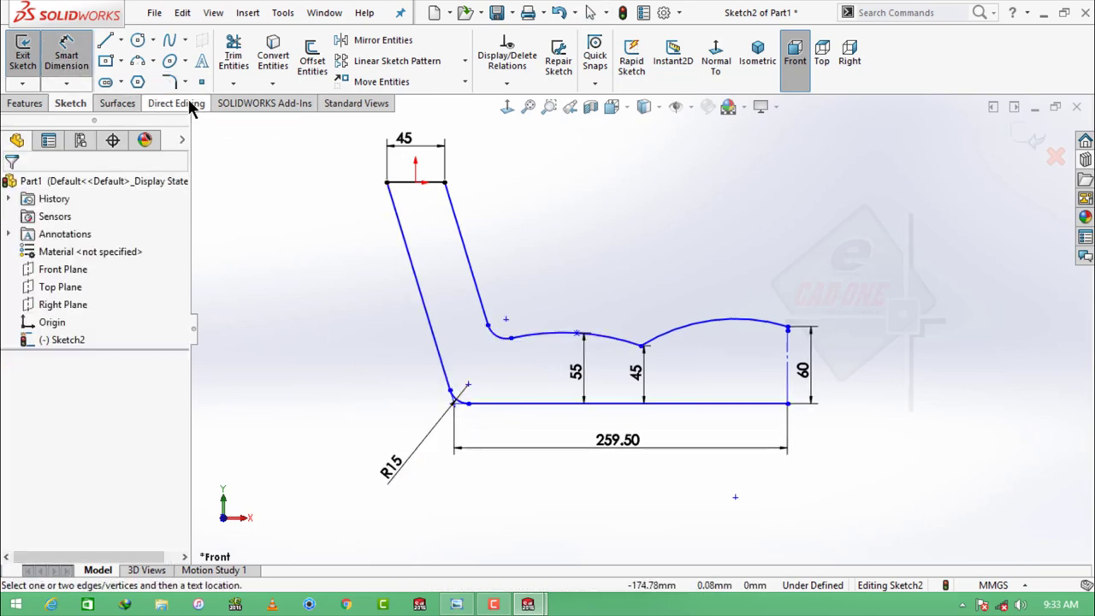
# Add 15 mm fillets to both top backrest corners, removing conflicting relations, and reposition the R15 label
pyautogui.click(169, 81)
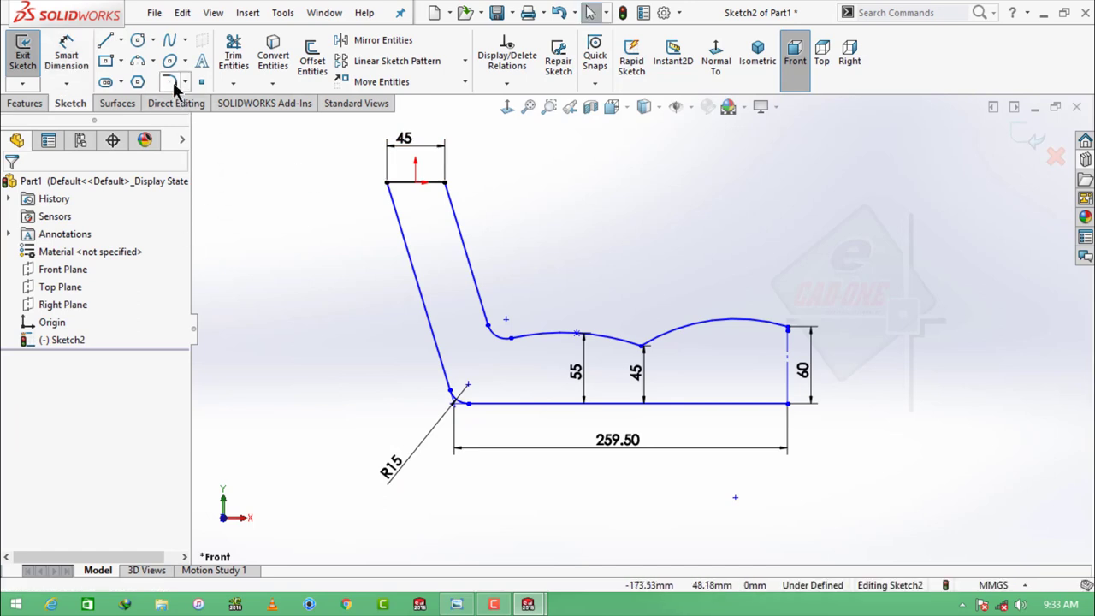
pyautogui.click(446, 182)
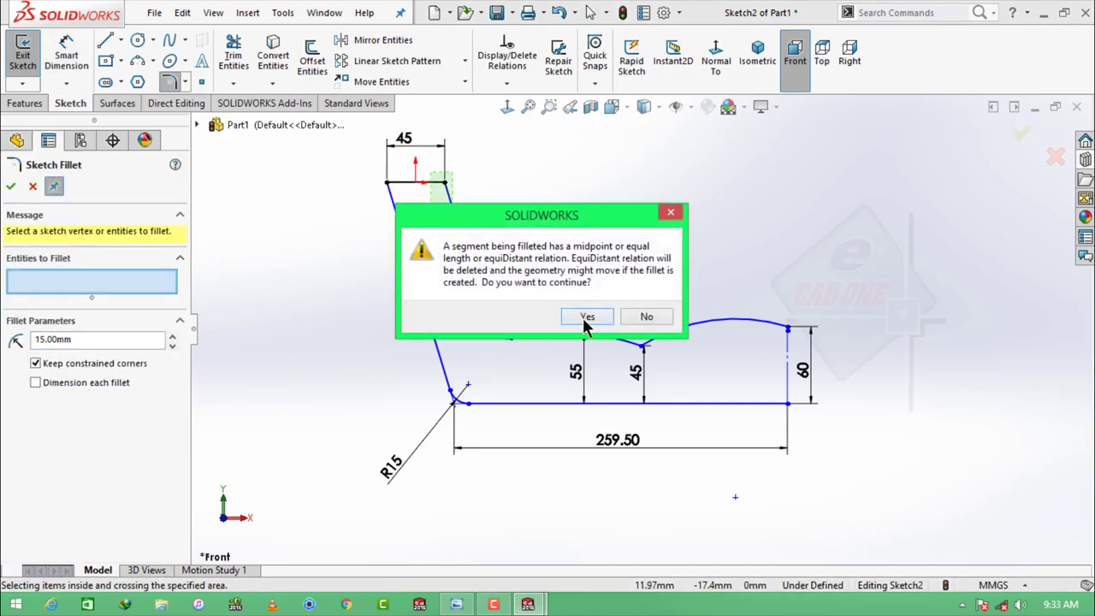
pyautogui.click(584, 316)
pyautogui.click(395, 209)
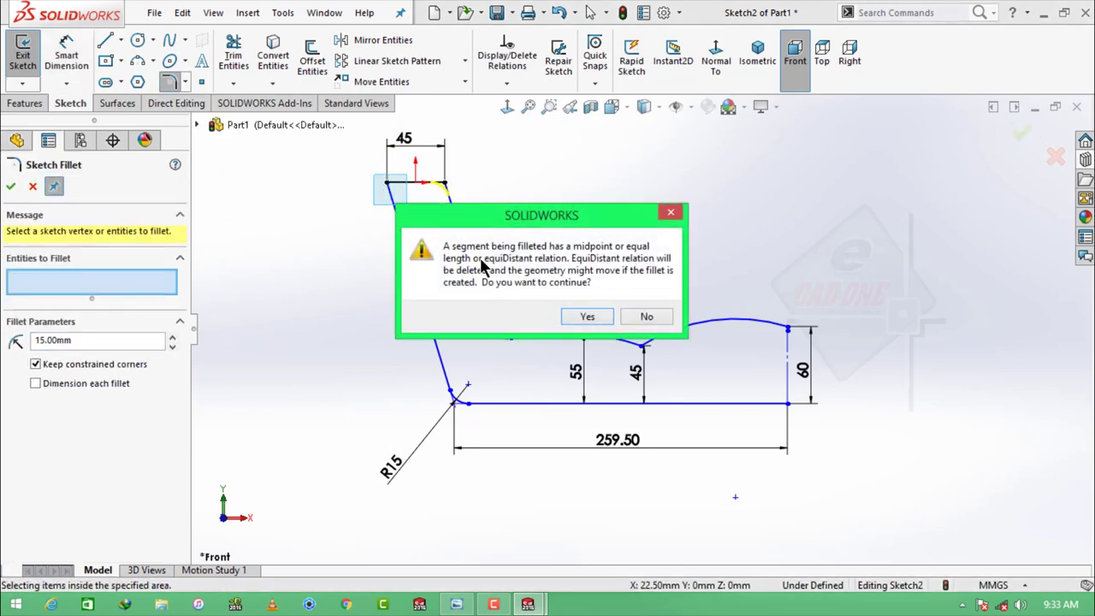
pyautogui.click(581, 316)
pyautogui.click(10, 185)
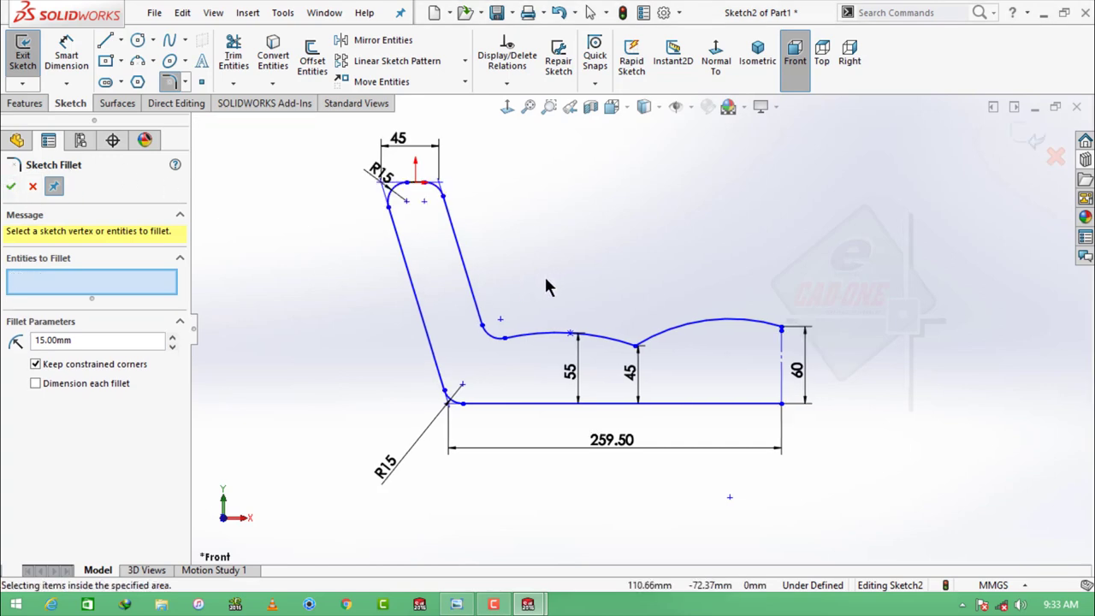
pyautogui.press('Escape')
pyautogui.moveTo(379, 171); pyautogui.dragTo(307, 184)
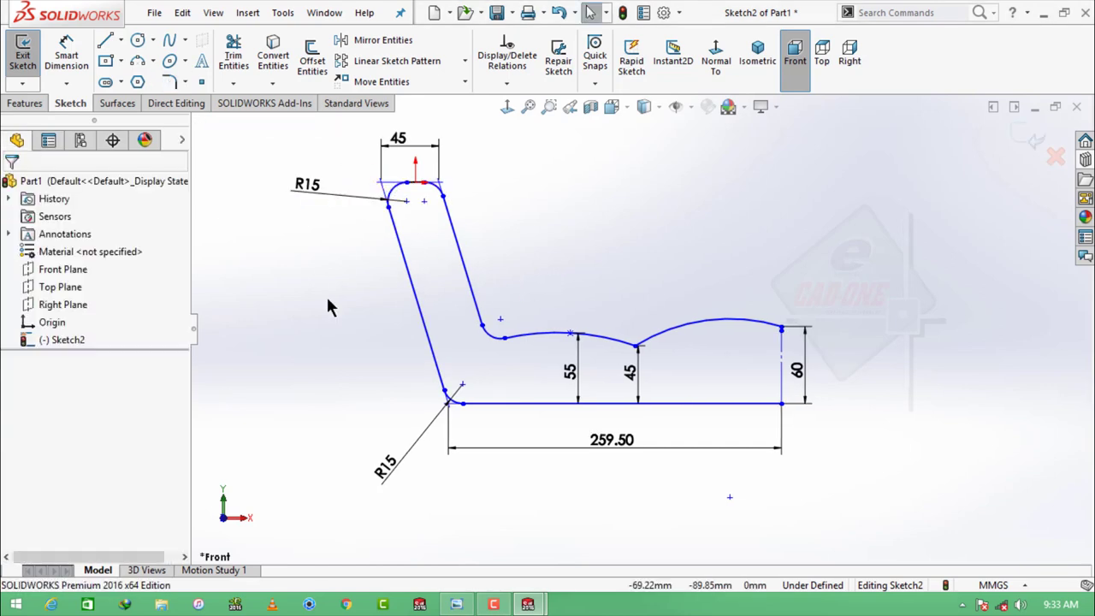
# Set the overall height from backrest top to bottom line to 195
pyautogui.click(66, 51)
pyautogui.click(414, 182)
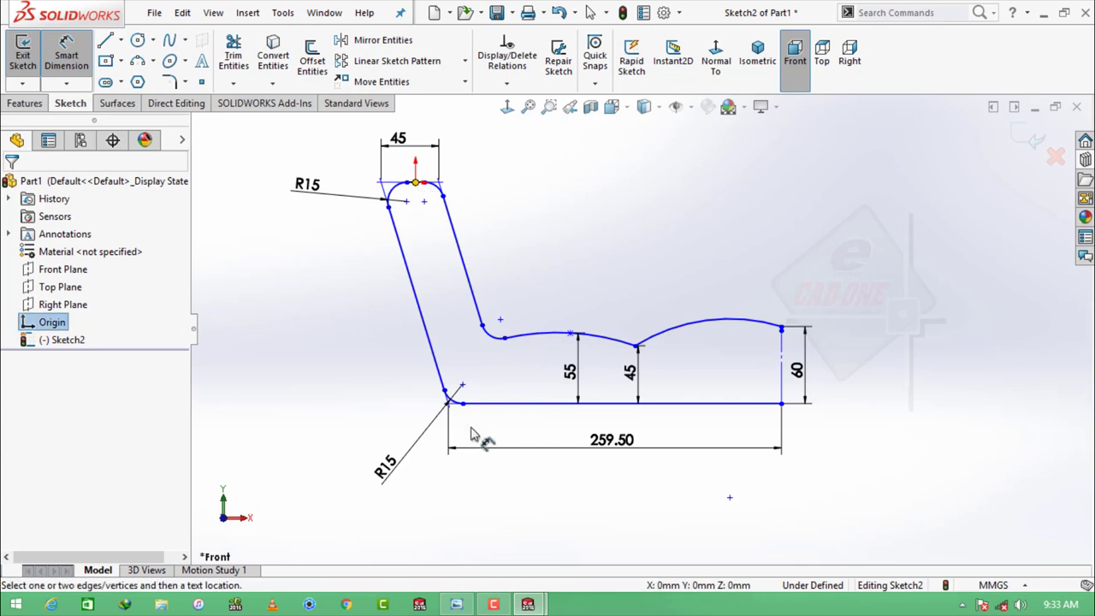
pyautogui.click(460, 403)
pyautogui.click(323, 325)
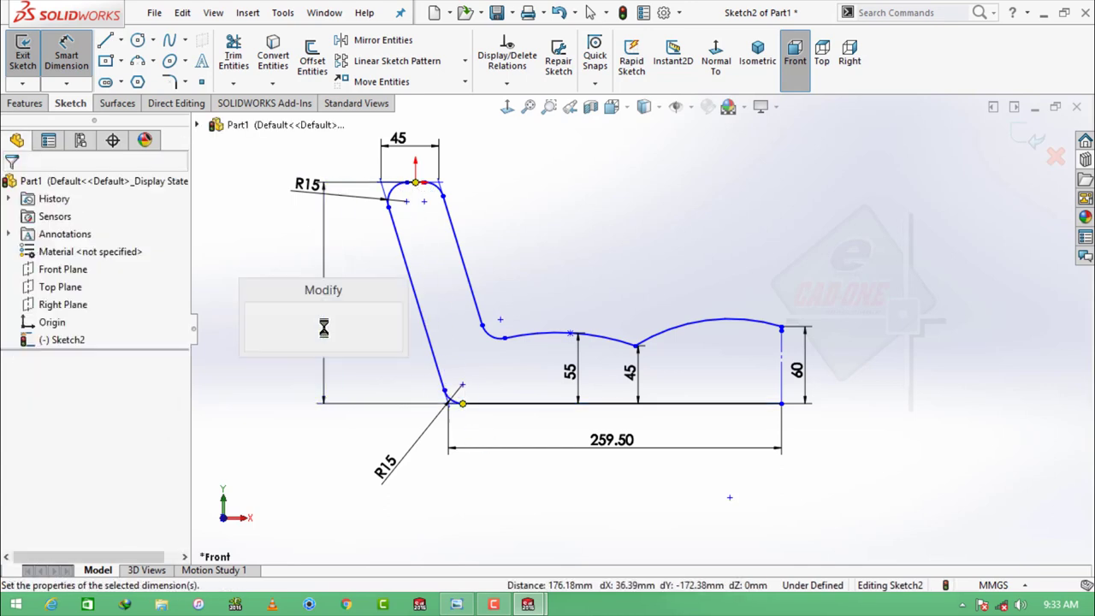
pyautogui.write('195')
pyautogui.press('Return')
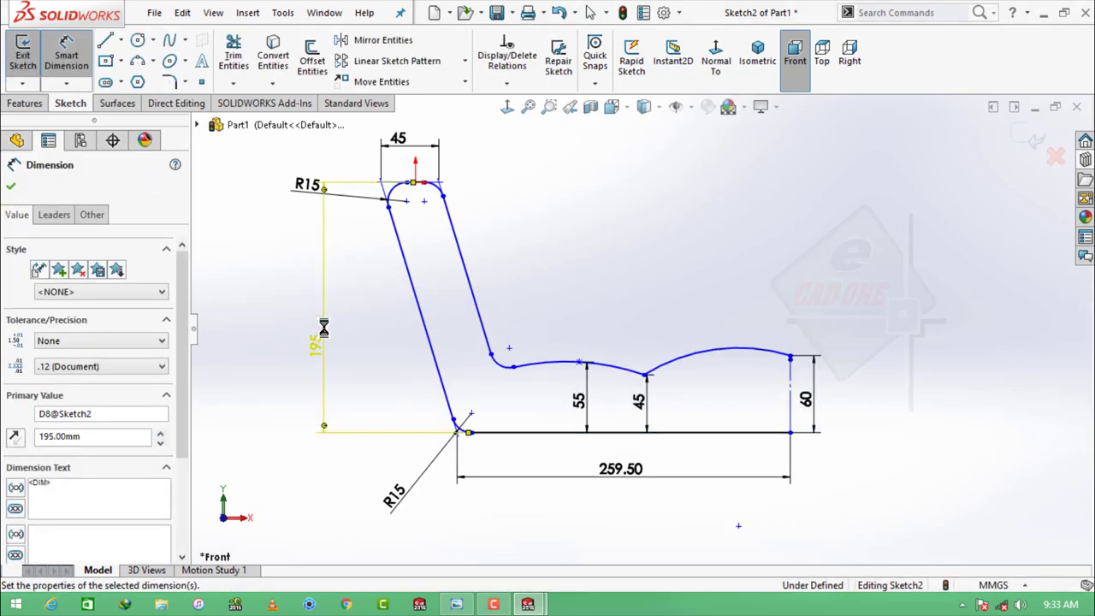
pyautogui.press('Escape')
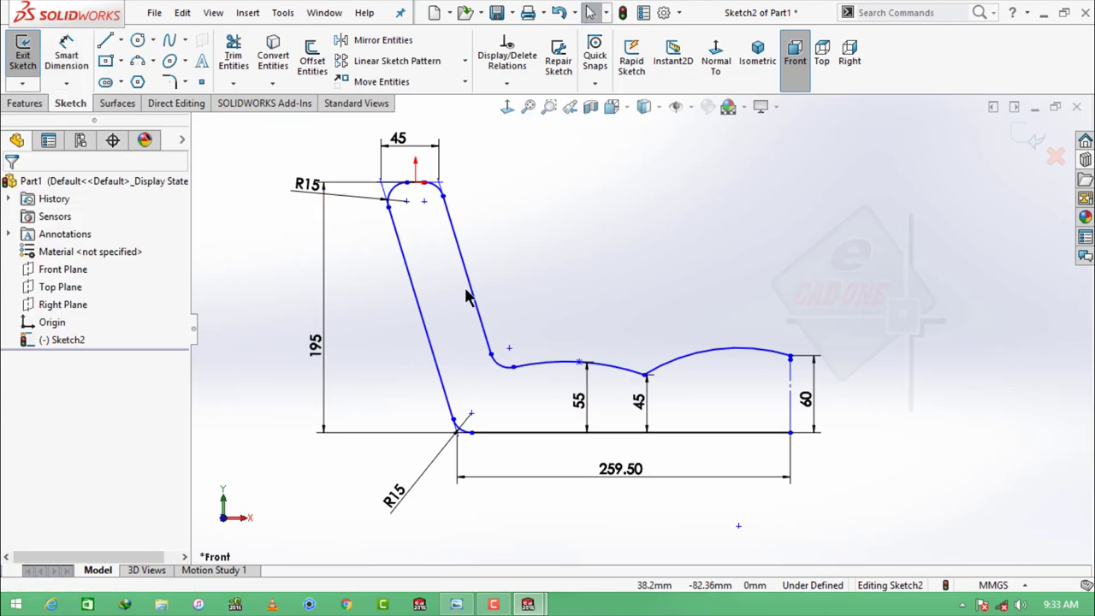
# Dimension the backrest angle to the bottom line at 105°
pyautogui.click(66, 53)
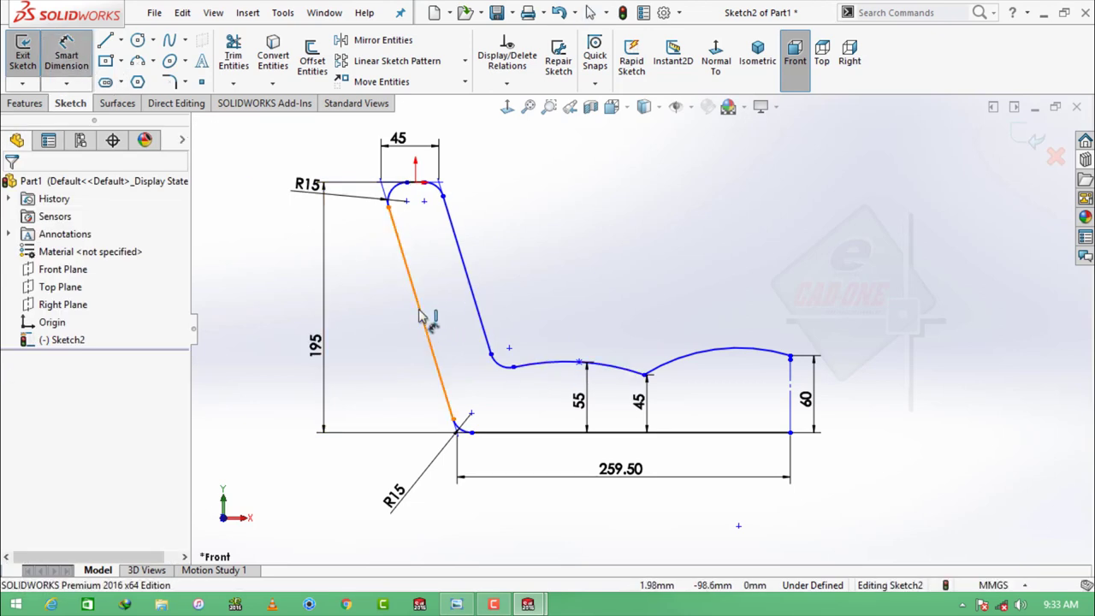
pyautogui.click(423, 317)
pyautogui.click(544, 434)
pyautogui.click(550, 308)
pyautogui.write('105')
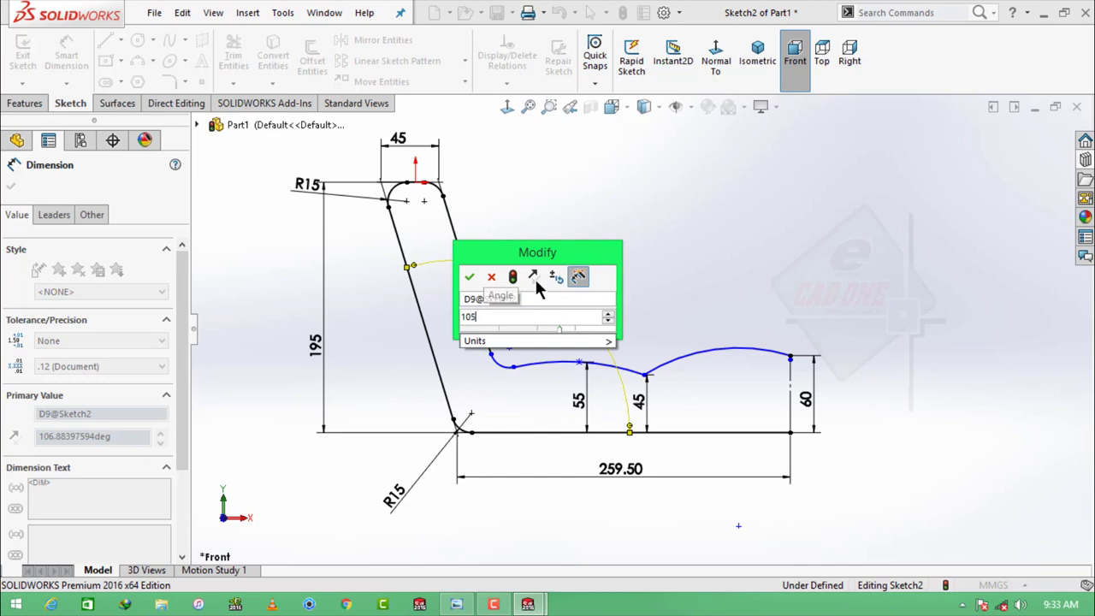
pyautogui.press('Return')
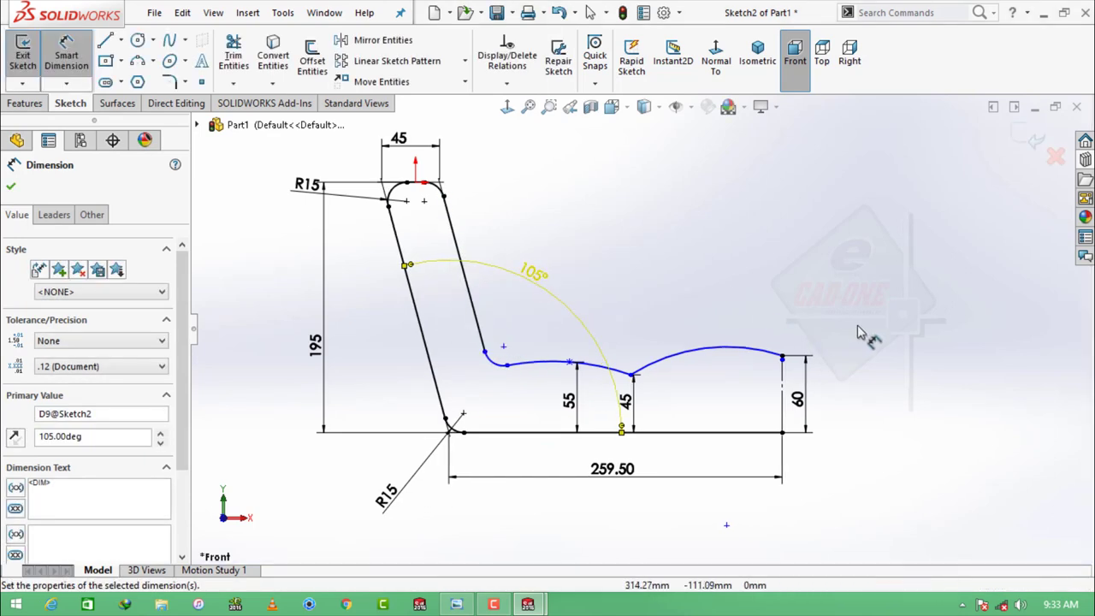
pyautogui.click(727, 290)
pyautogui.press('Escape')
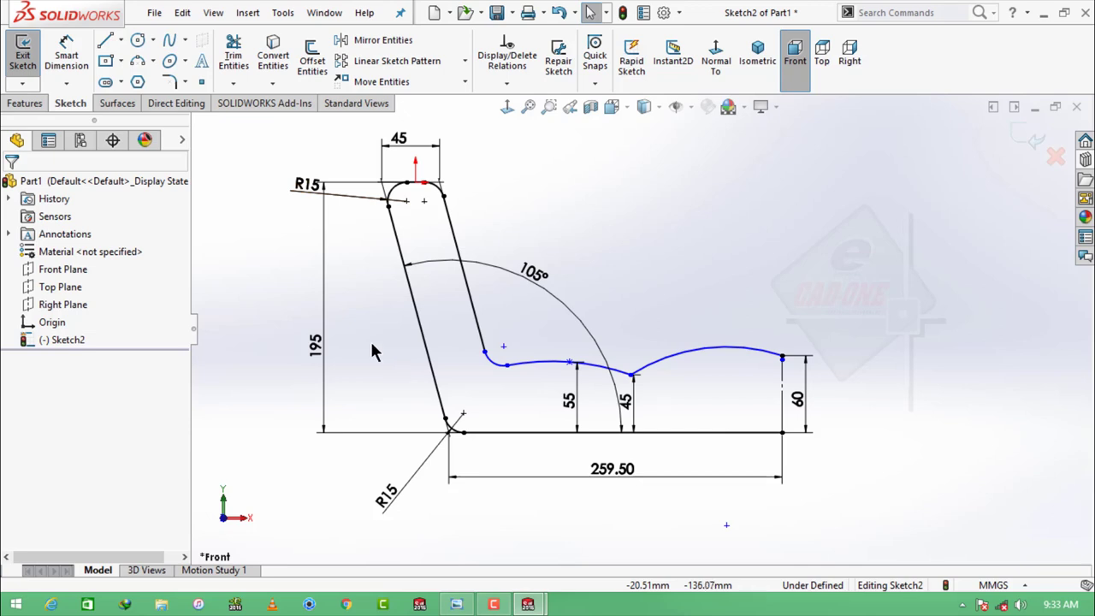
# Add a 138 horizontal distance from the backrest top, then undo it
pyautogui.click(67, 53)
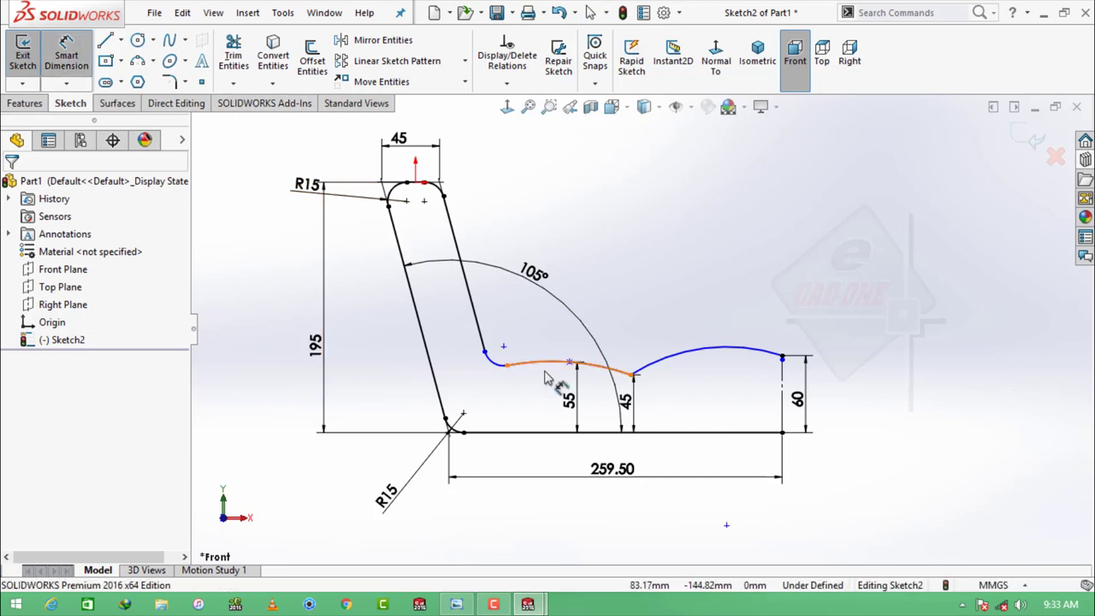
pyautogui.click(569, 363)
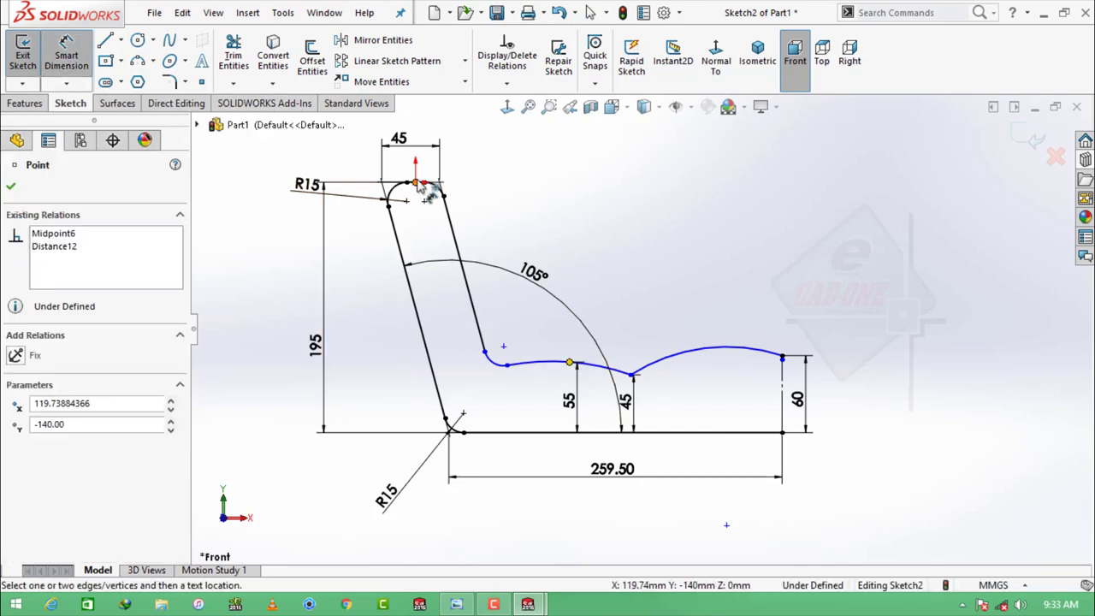
pyautogui.click(416, 183)
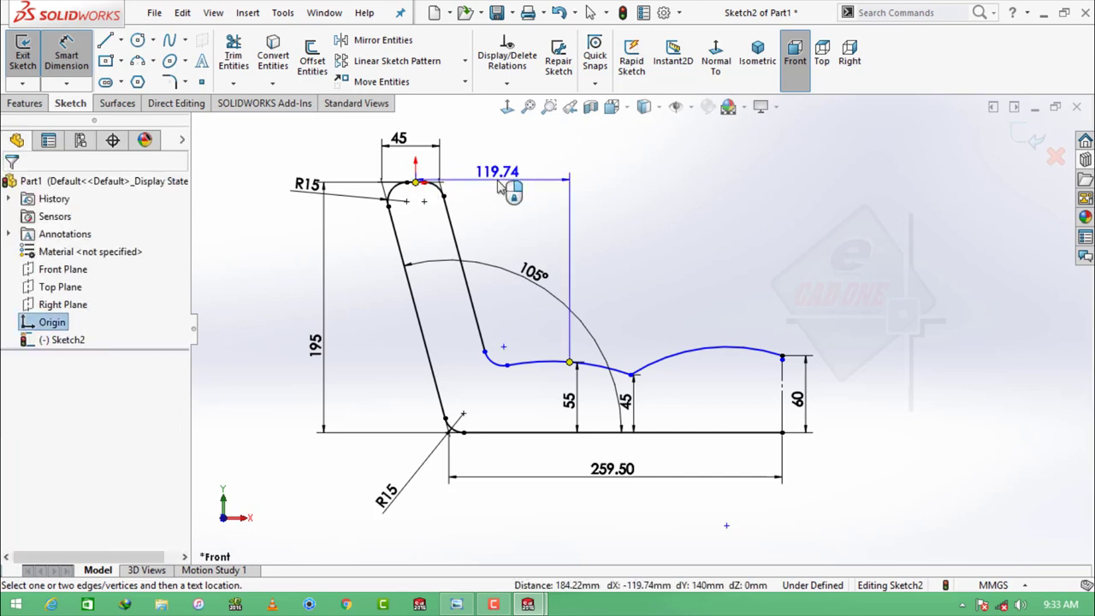
pyautogui.click(500, 188)
pyautogui.write('138')
pyautogui.press('Return')
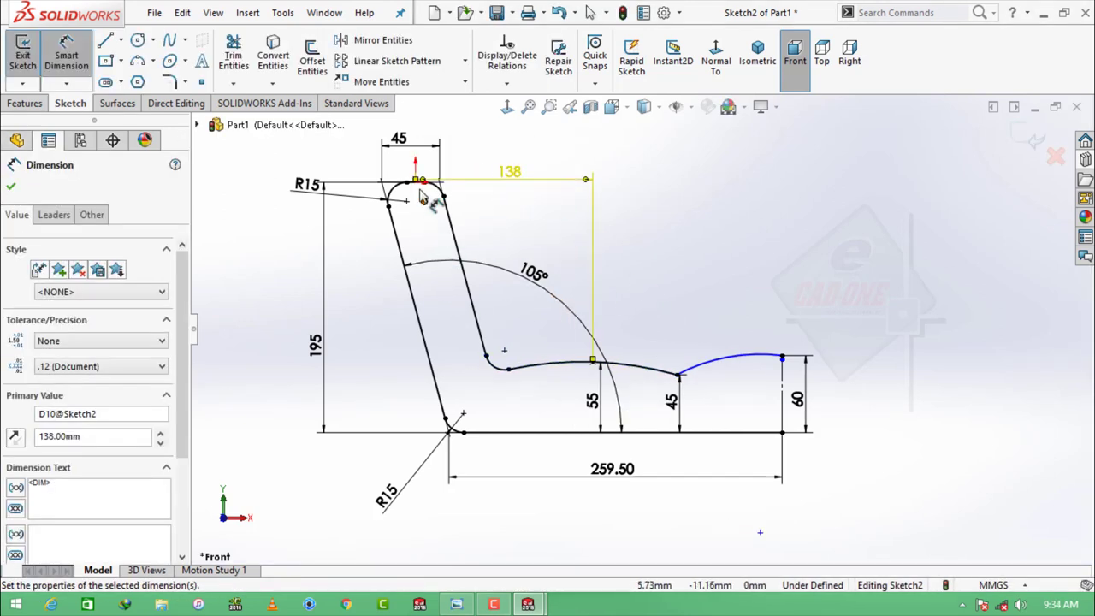
pyautogui.hotkey('ctrl', 'z')
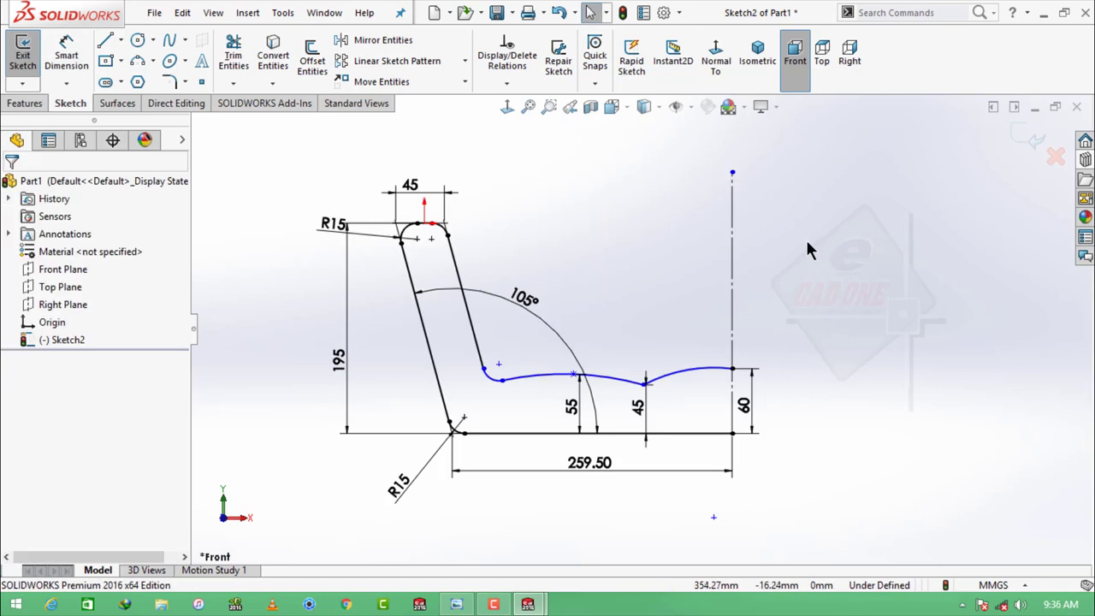
# Try a 50 radius dimension on the seat arc, then cancel it
pyautogui.click(67, 53)
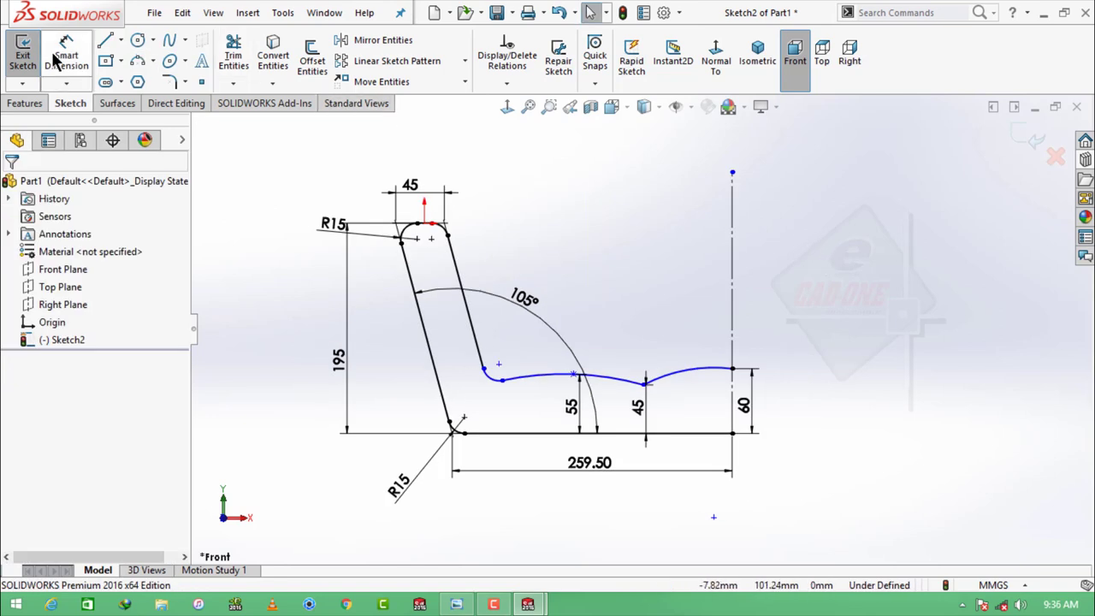
pyautogui.click(687, 381)
pyautogui.click(697, 466)
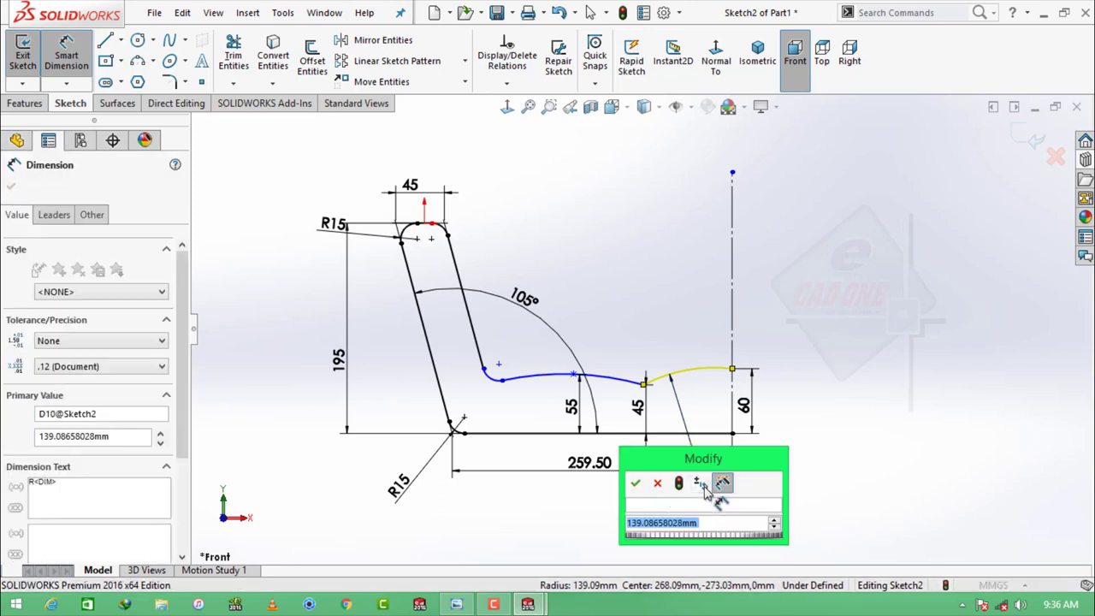
pyautogui.write('50')
pyautogui.press('Escape')
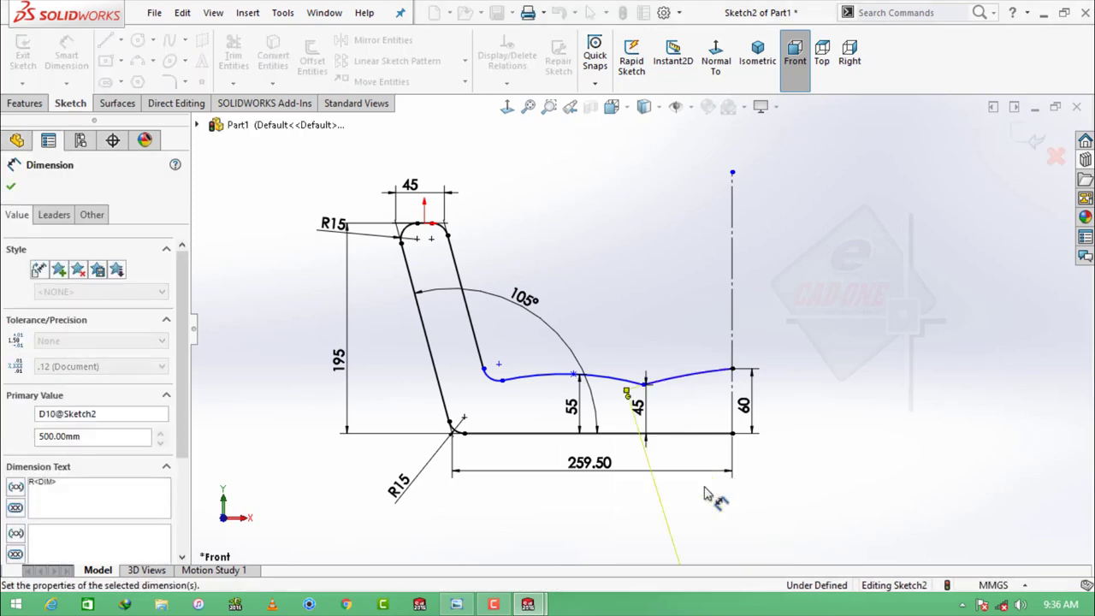
# Give the seat's dip arc a 270 radius and fit the sketch in view
pyautogui.scroll(1, 641, 489)
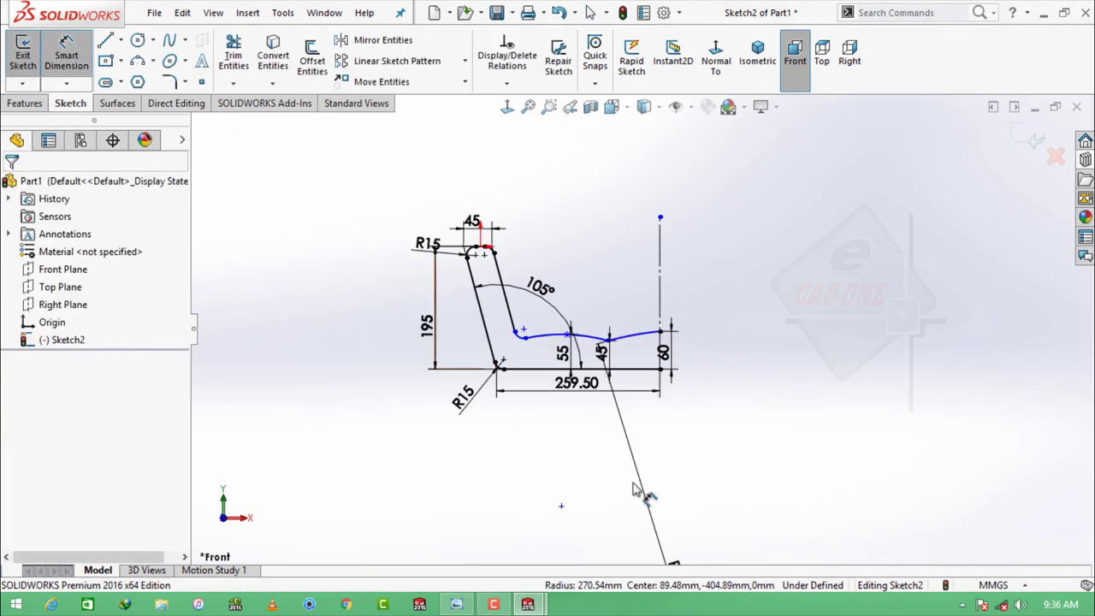
pyautogui.scroll(1, 641, 488)
pyautogui.click(513, 255)
pyautogui.click(554, 406)
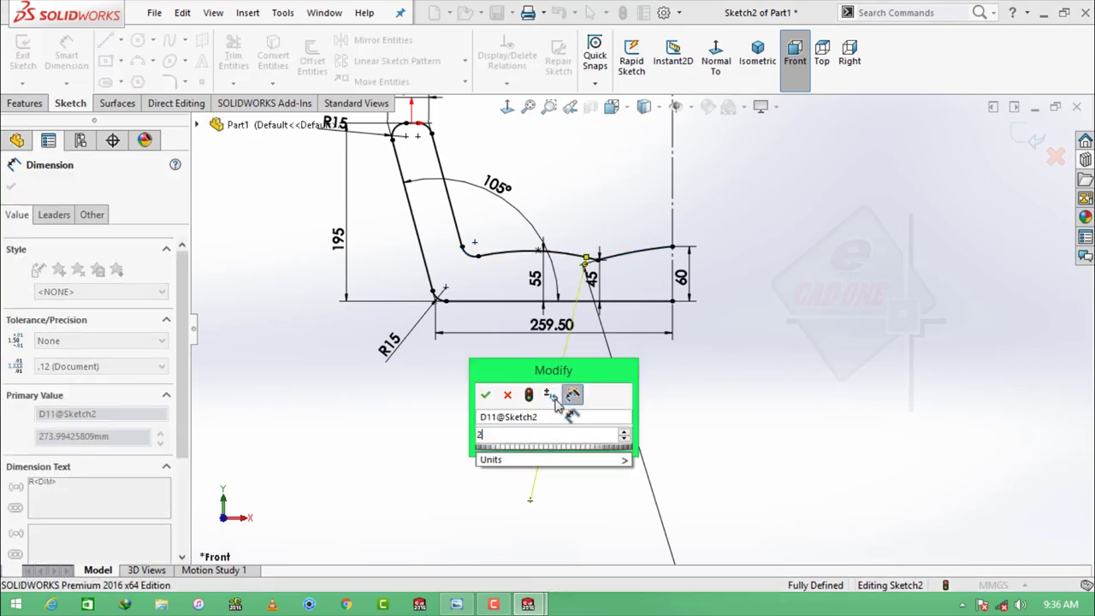
pyautogui.write('270')
pyautogui.press('Return')
pyautogui.press('Escape')
pyautogui.press('f')
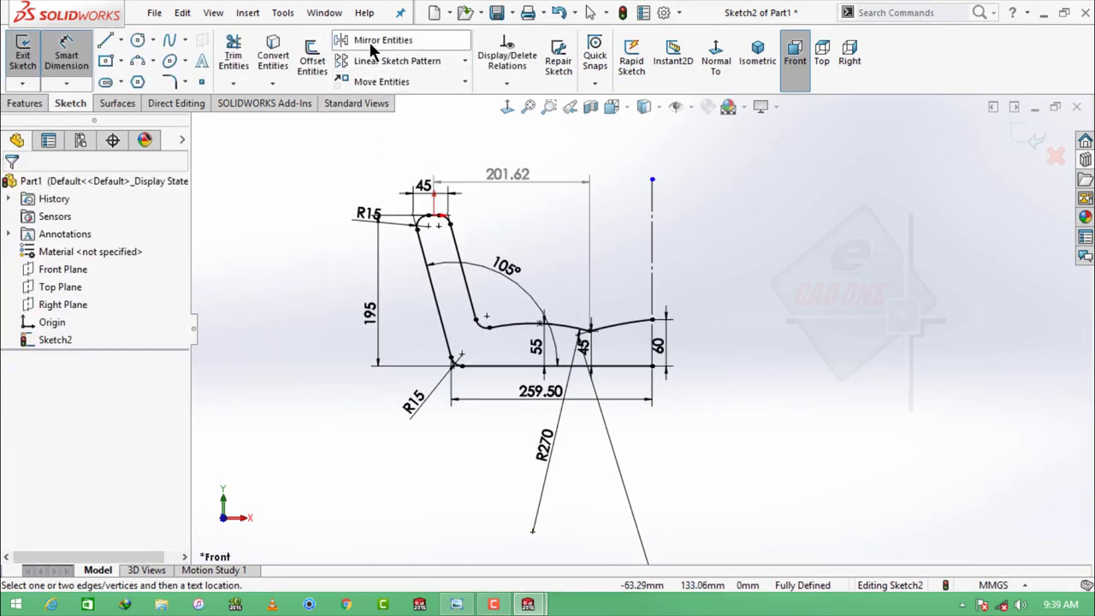
# Mirror the whole profile about the vertical centreline, exit Sketch2 and begin Sketch3 on Right Plane
pyautogui.press('Escape')
pyautogui.moveTo(608, 156); pyautogui.dragTo(557, 205)
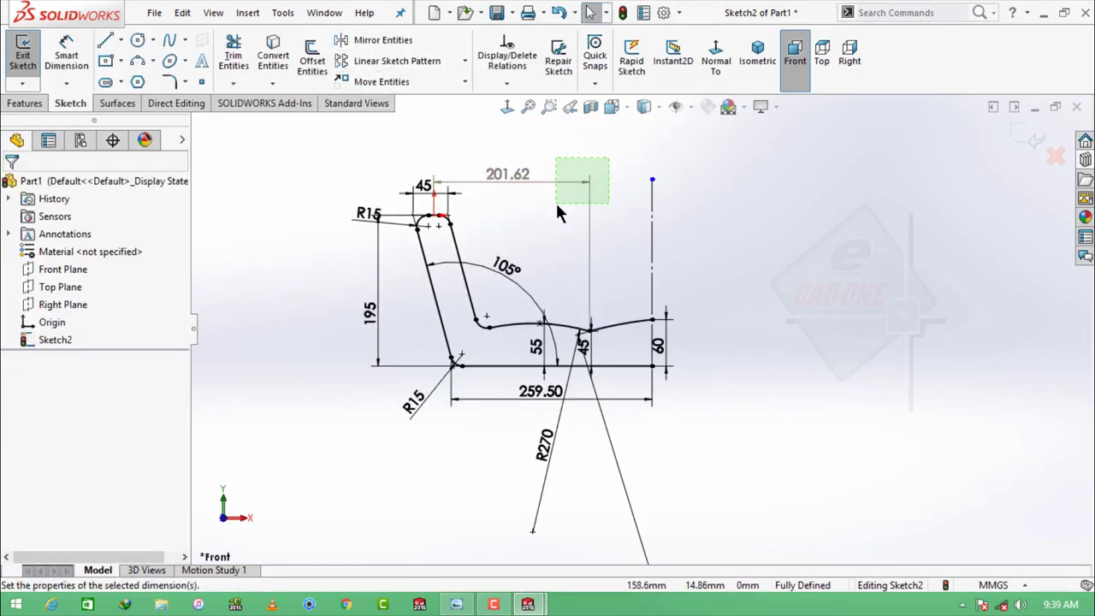
pyautogui.click(376, 41)
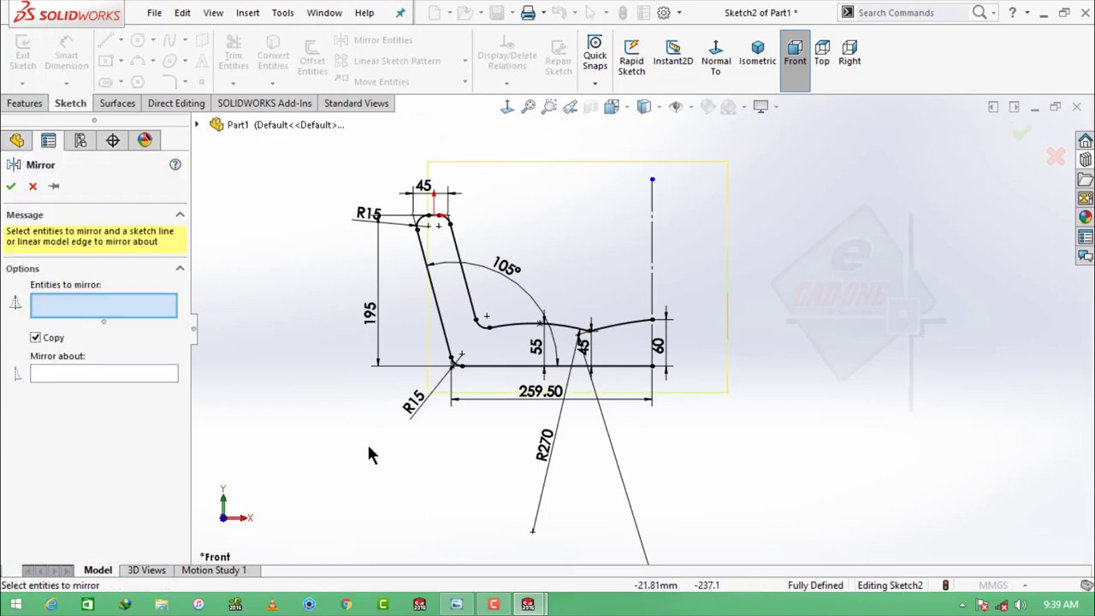
pyautogui.scroll(-1, 188, 408)
pyautogui.click(147, 546)
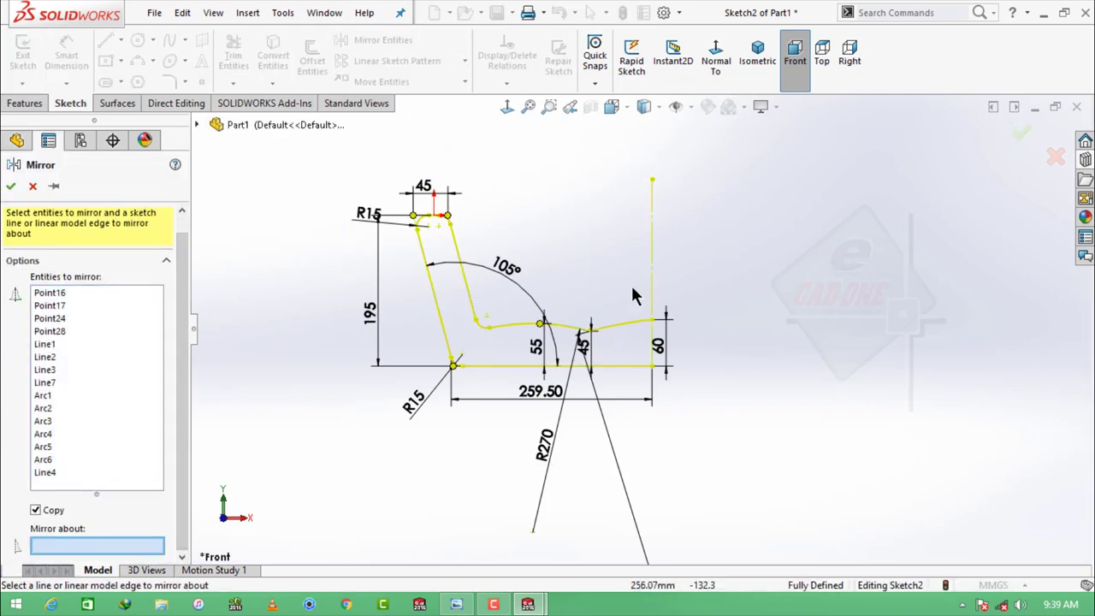
pyautogui.click(652, 248)
pyautogui.click(12, 190)
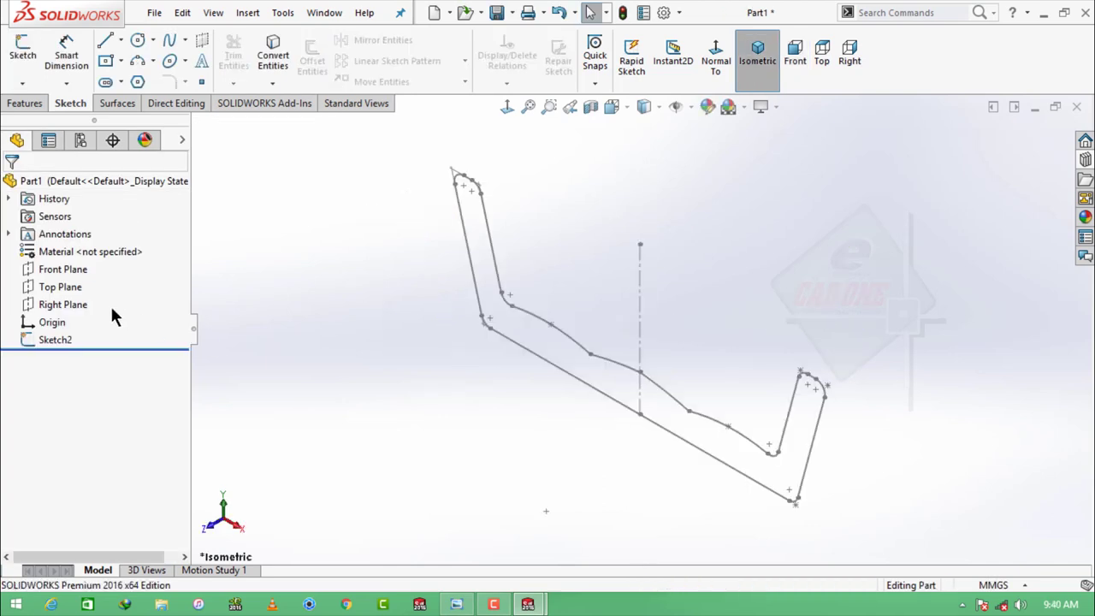
pyautogui.click(62, 304)
pyautogui.click(23, 55)
# Draw a horizontal line from the origin and dimension it 60 mm
pyautogui.click(715, 60)
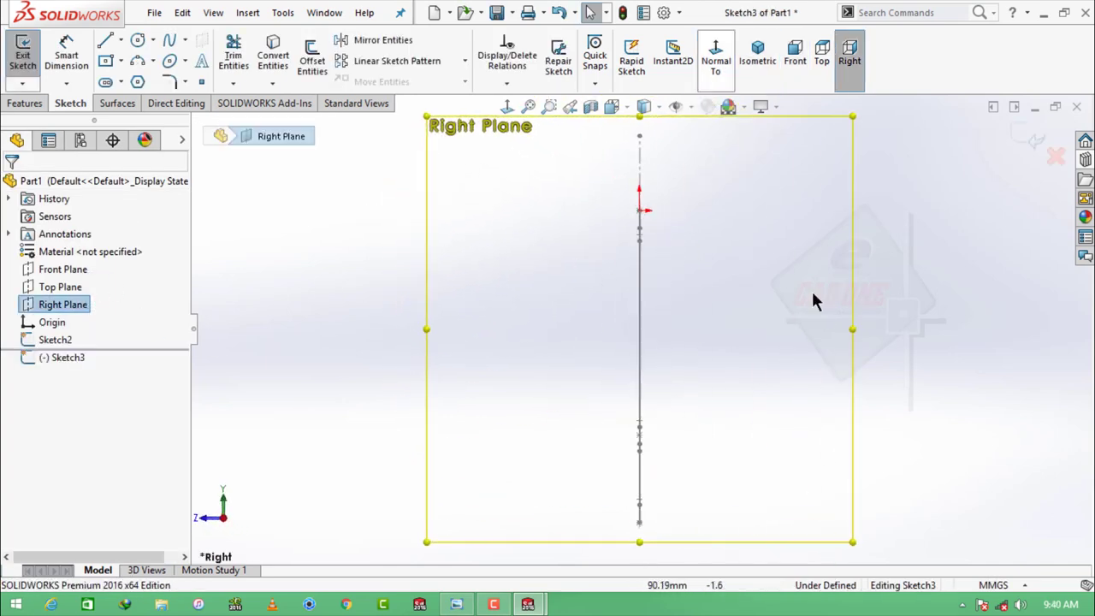
pyautogui.click(930, 410)
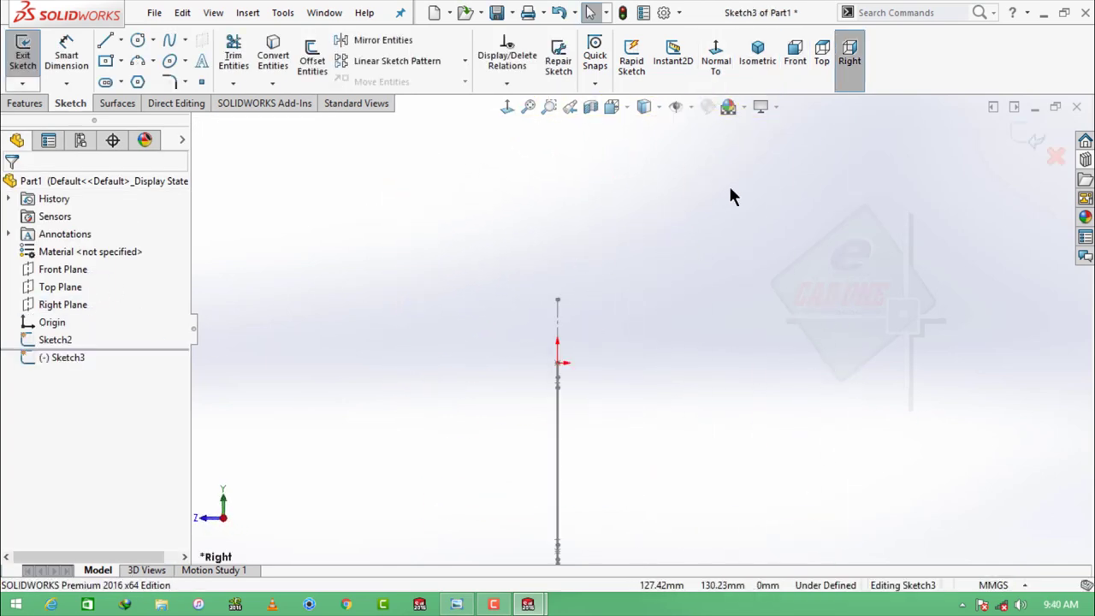
pyautogui.click(106, 43)
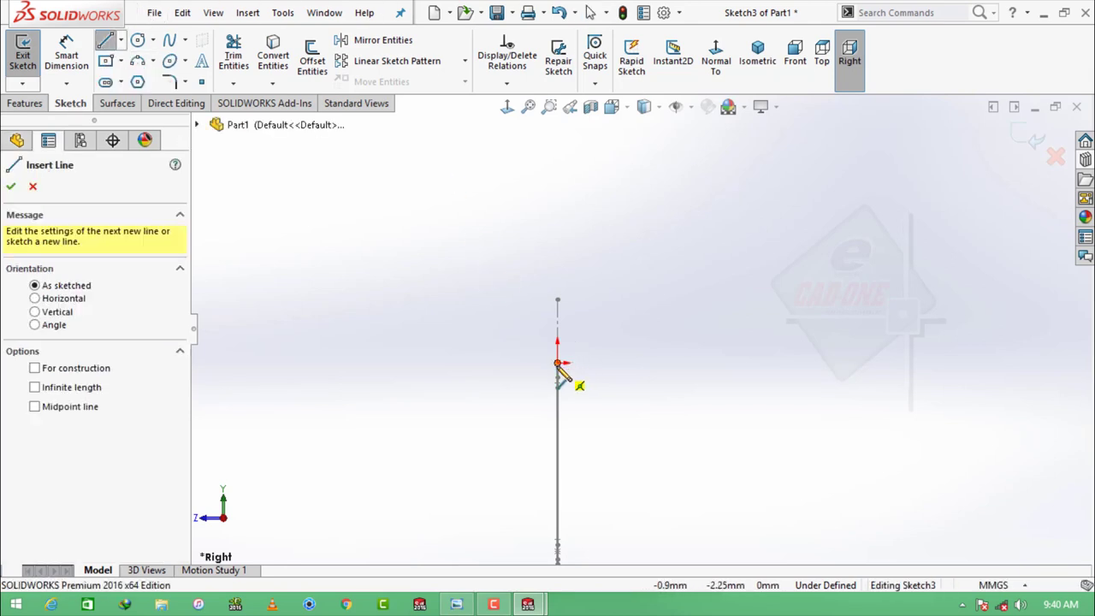
pyautogui.click(557, 363)
pyautogui.click(646, 362)
pyautogui.press('Escape')
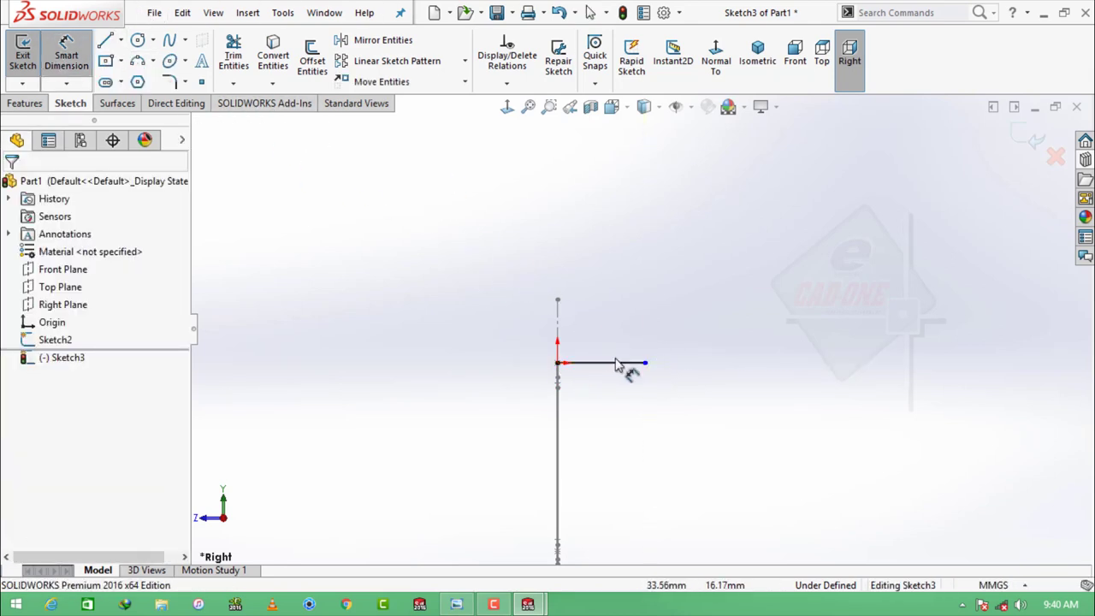
pyautogui.click(616, 362)
pyautogui.click(602, 324)
pyautogui.write('60')
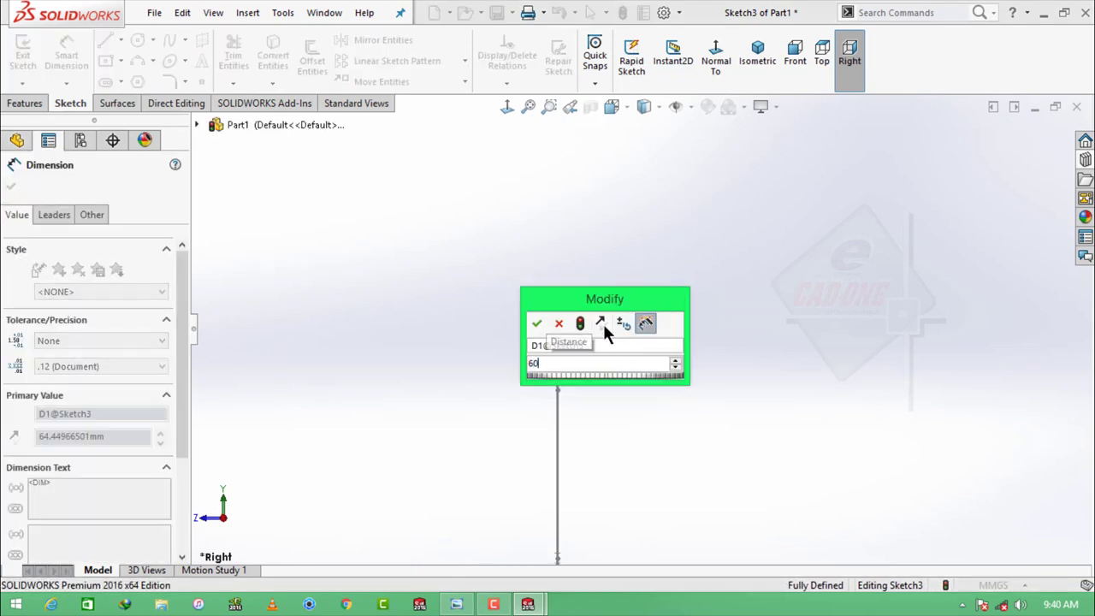
pyautogui.press('Return')
pyautogui.press('Escape')
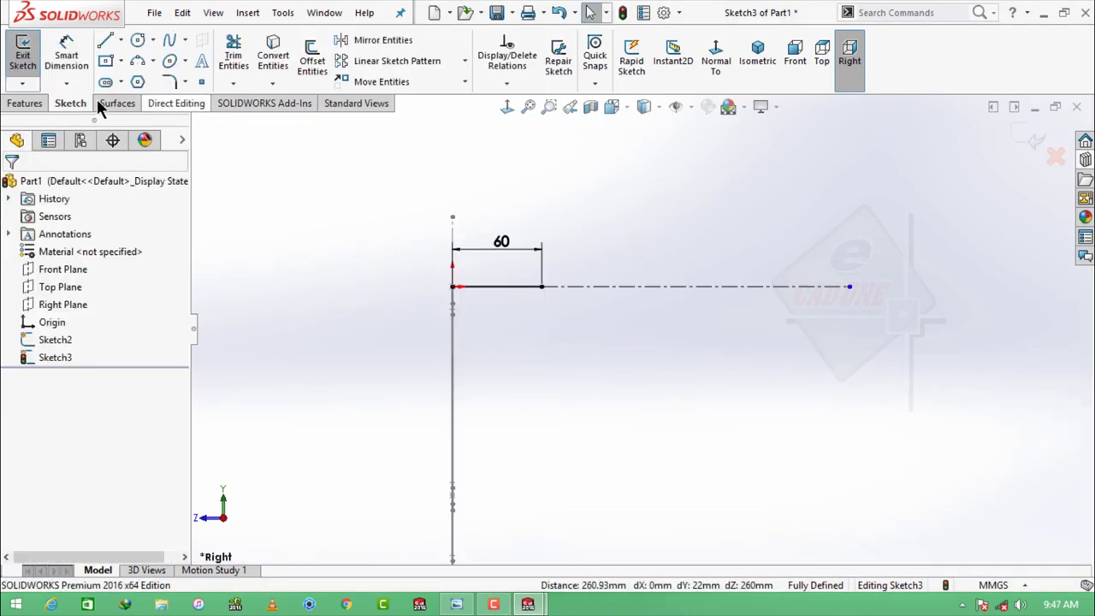
# Sketch an arc from the line's end and set its end point 173 across from the origin
pyautogui.click(541, 285)
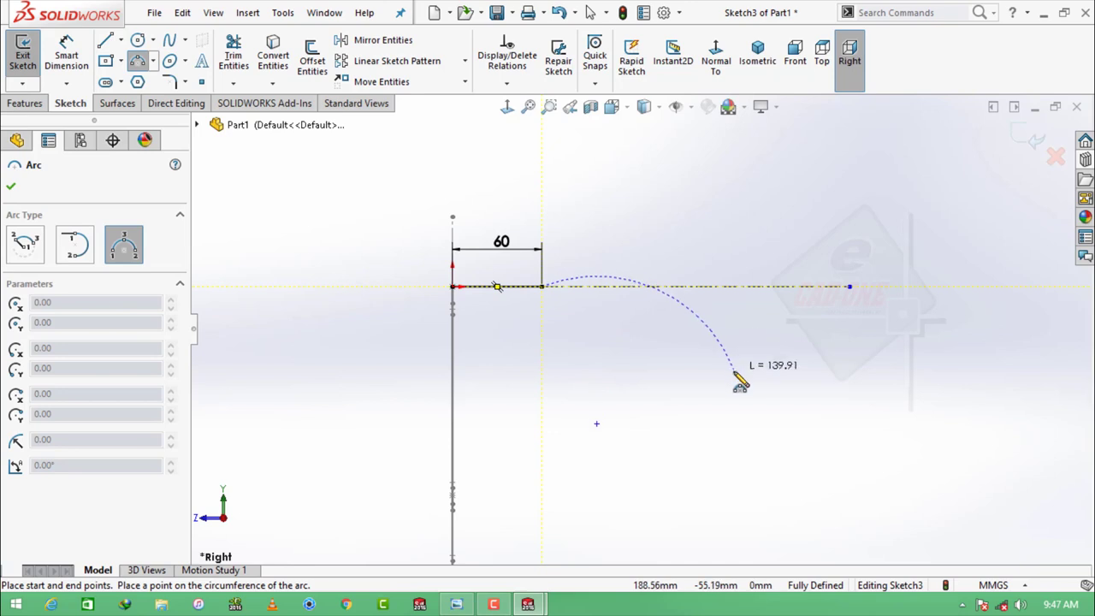
pyautogui.click(733, 371)
pyautogui.click(633, 316)
pyautogui.click(66, 56)
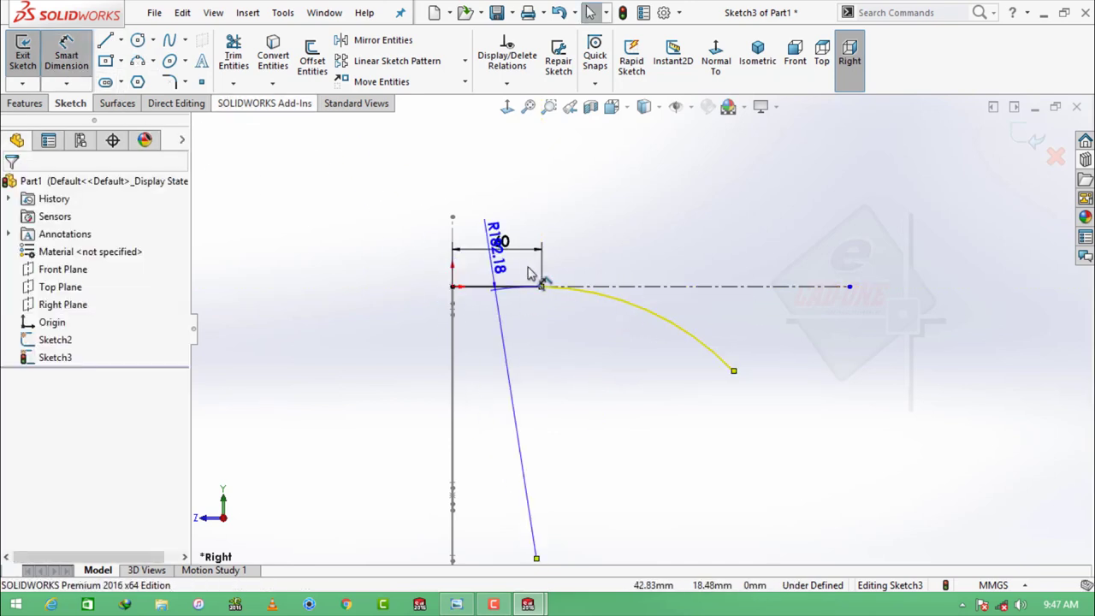
pyautogui.press('Escape')
pyautogui.click(66, 55)
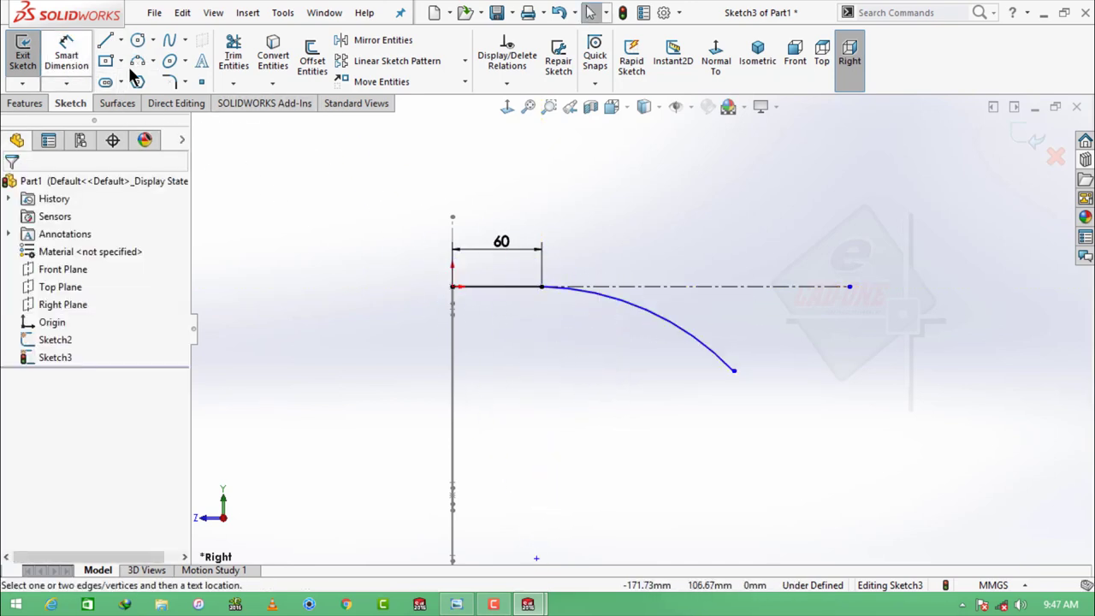
pyautogui.click(733, 373)
pyautogui.click(452, 286)
pyautogui.click(603, 453)
pyautogui.write('1')
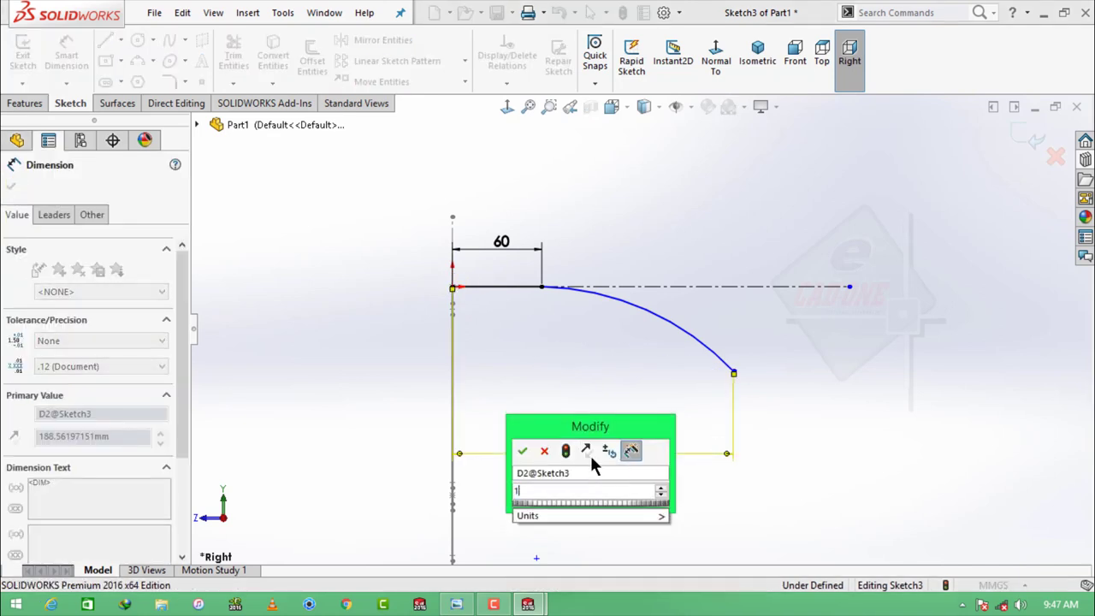
pyautogui.write('73')
pyautogui.press('Return')
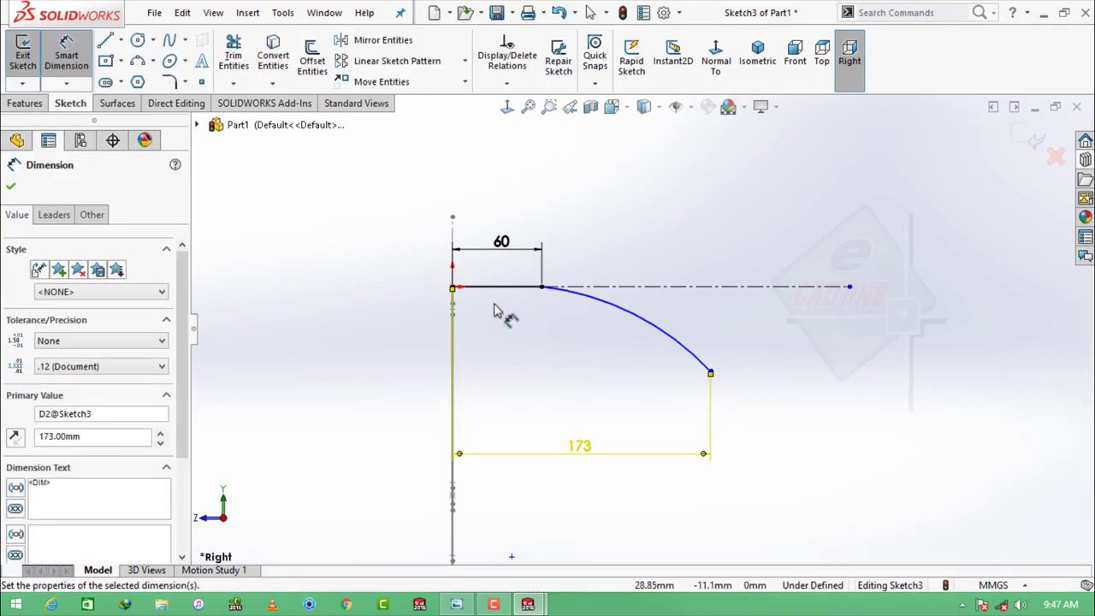
# Dimension the arc's end 65 down and give the arc a 590 radius
pyautogui.click(709, 375)
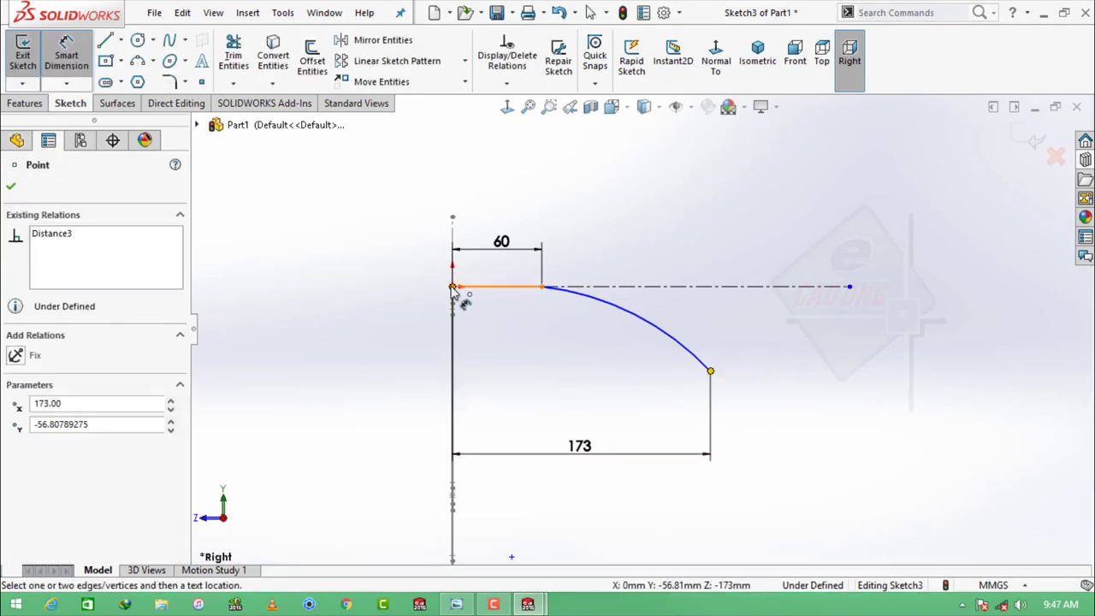
pyautogui.click(452, 286)
pyautogui.click(353, 308)
pyautogui.write('65')
pyautogui.press('Return')
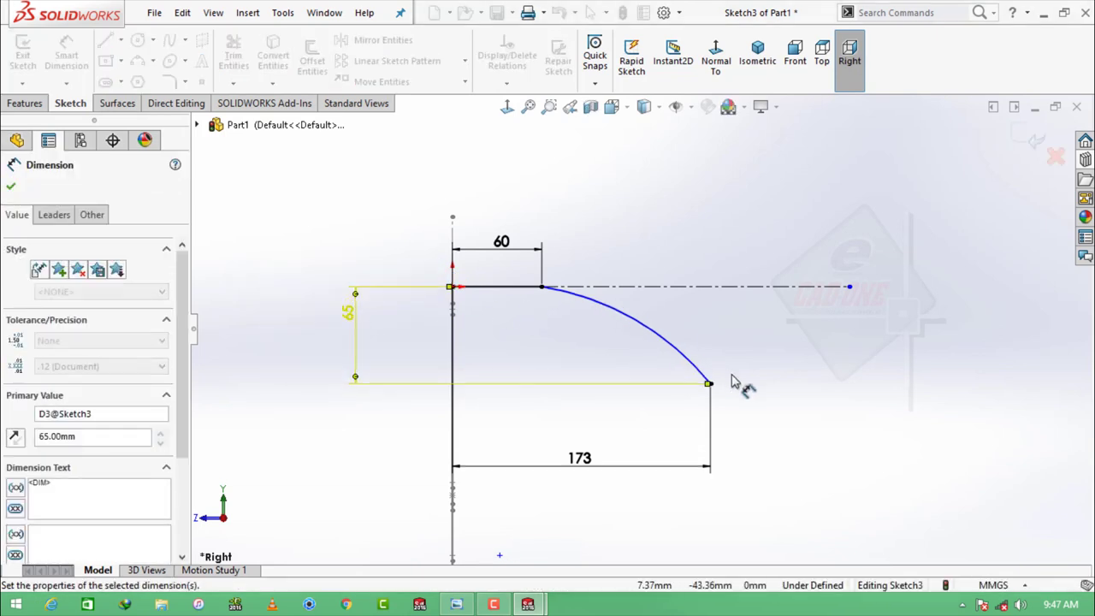
pyautogui.click(637, 330)
pyautogui.click(601, 387)
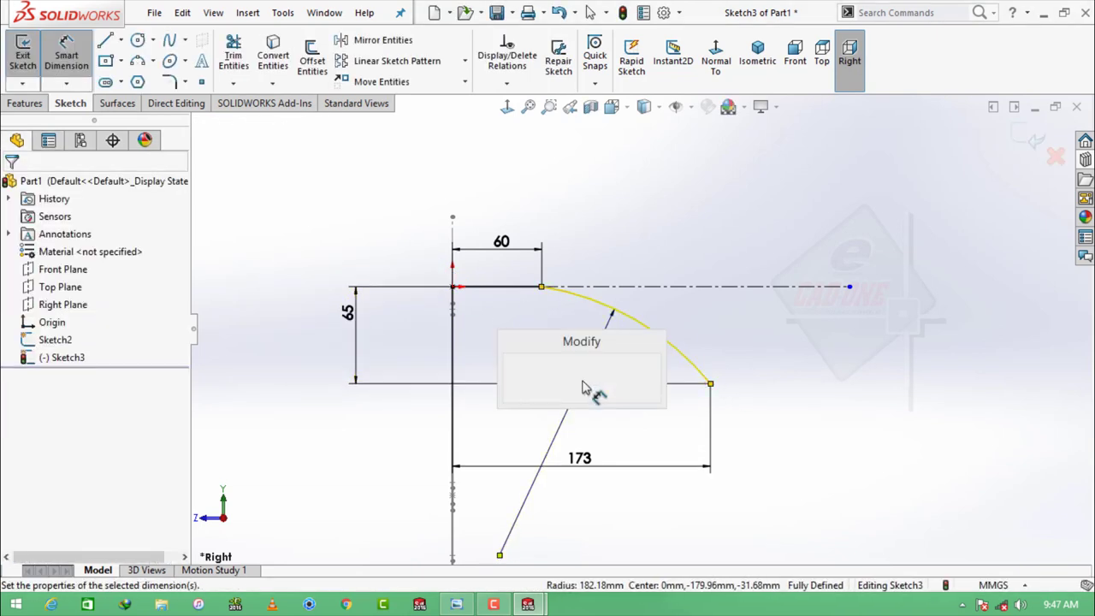
pyautogui.write('590')
pyautogui.press('Return')
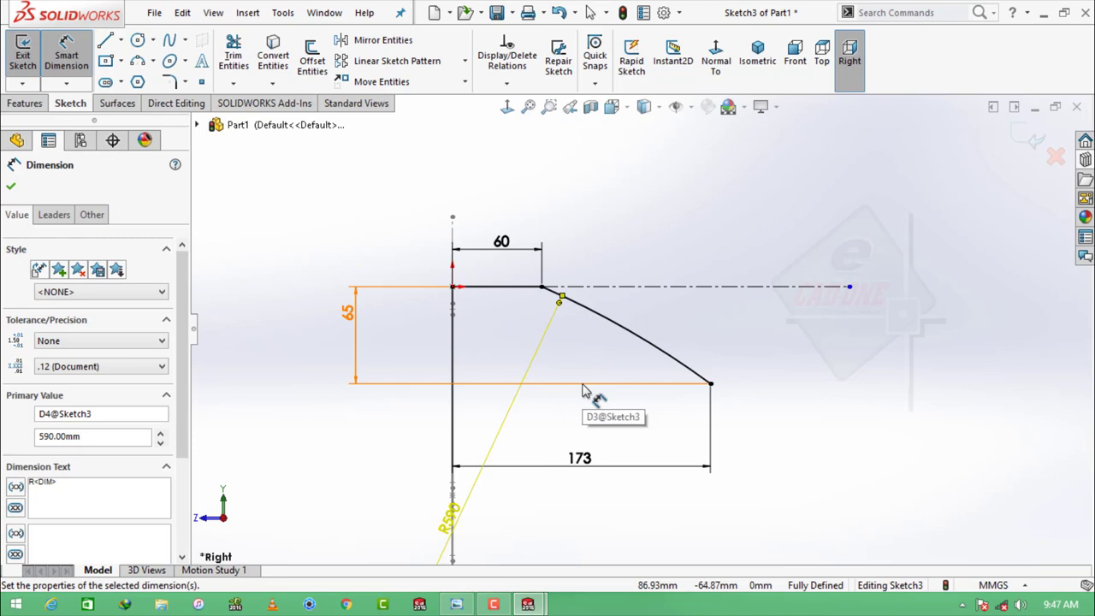
pyautogui.press('Escape')
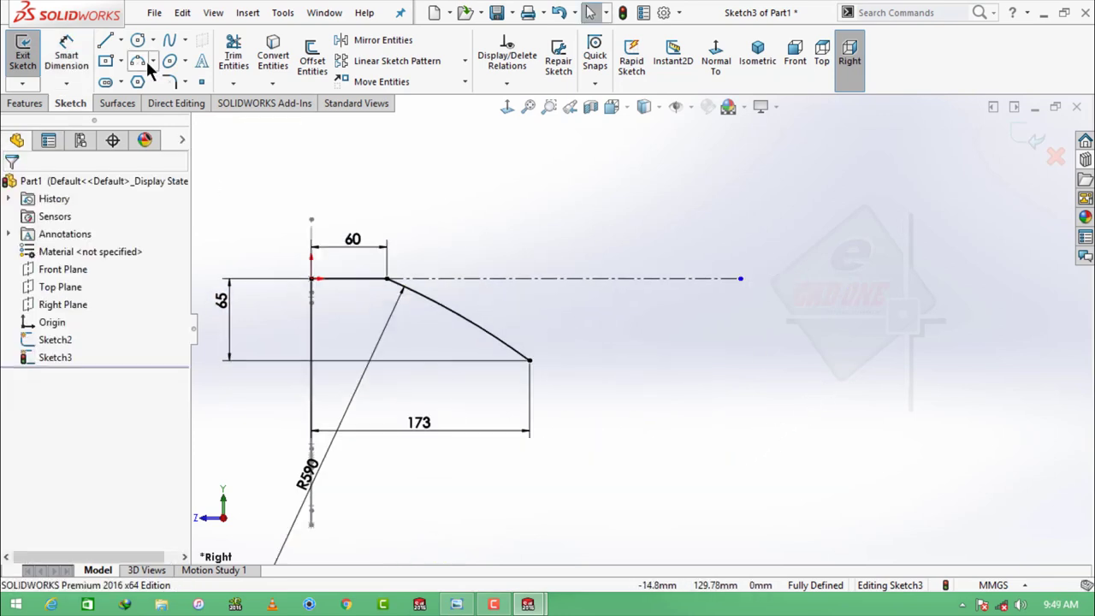
pyautogui.click(140, 61)
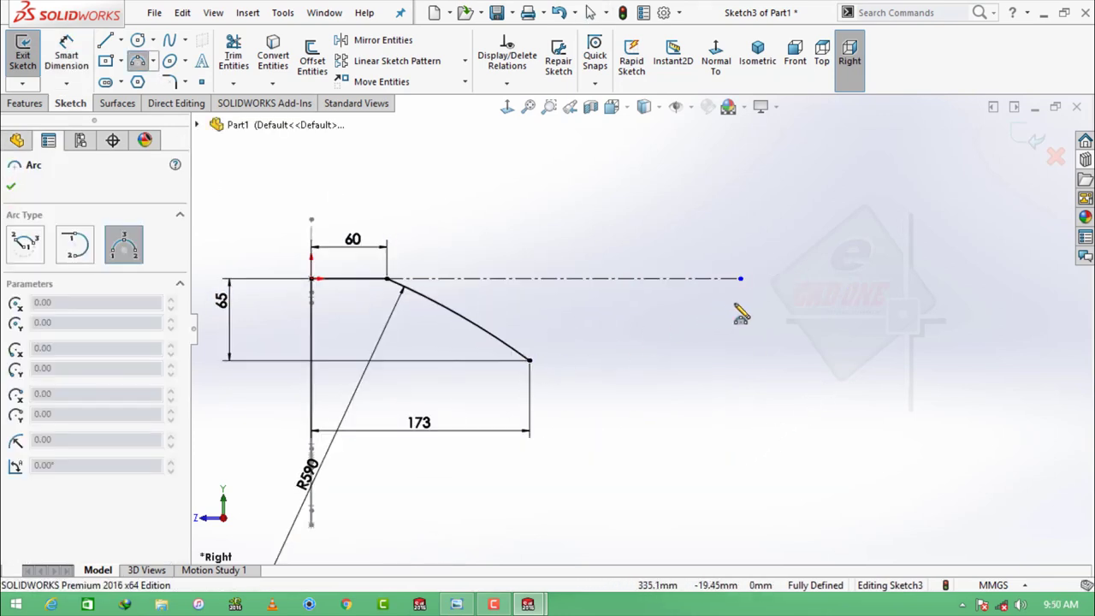
# Draw a 3-point arc from the R590 arc's end and set its end 260 across
pyautogui.click(704, 302)
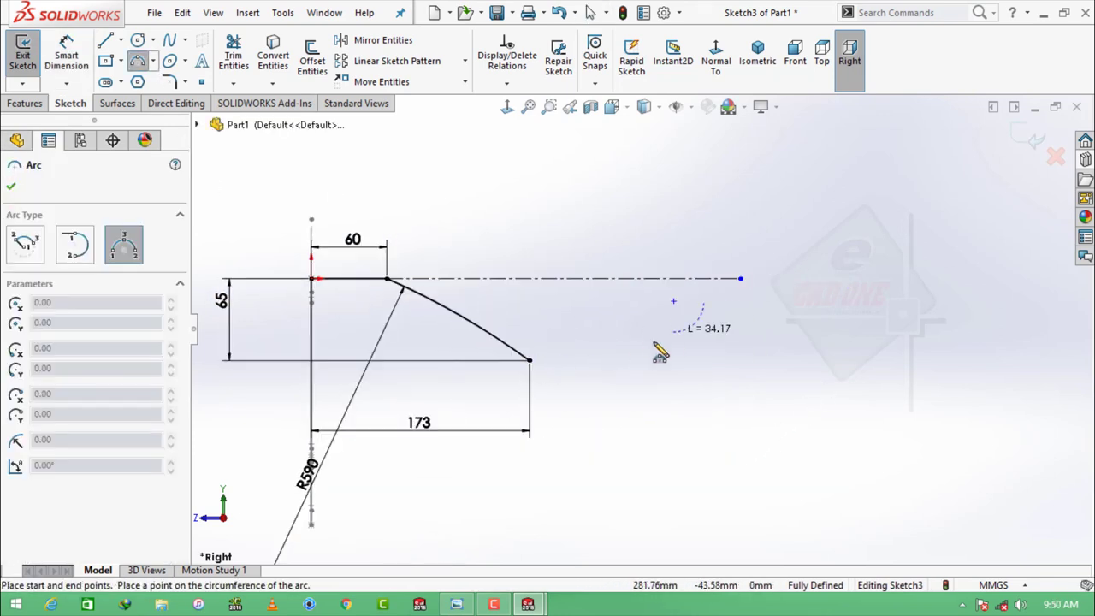
pyautogui.click(572, 368)
pyautogui.press('Escape')
pyautogui.click(58, 53)
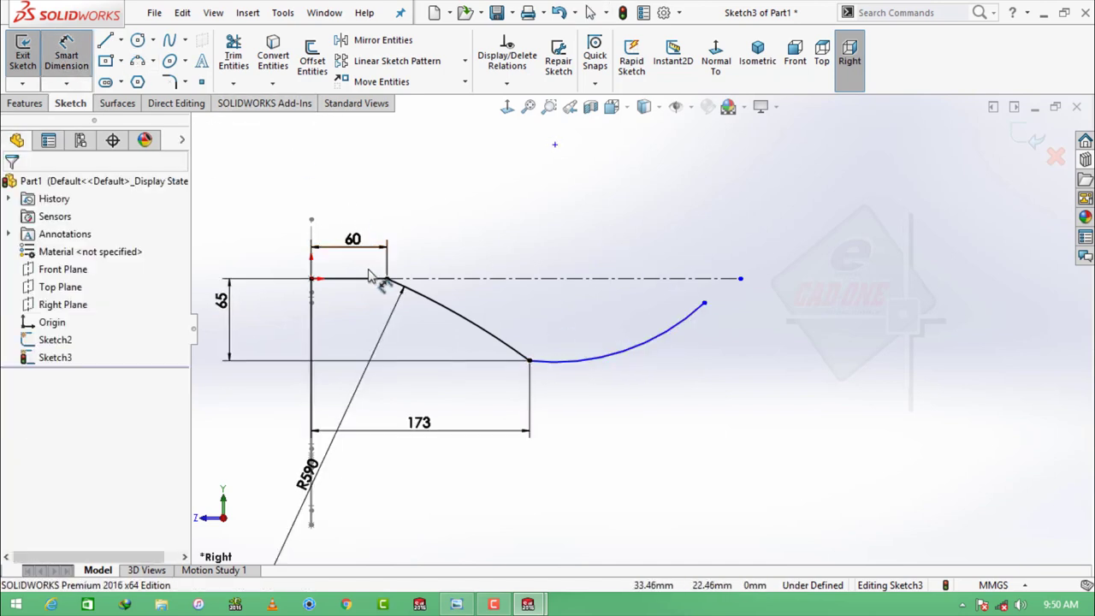
pyautogui.click(387, 279)
pyautogui.click(704, 303)
pyautogui.click(563, 241)
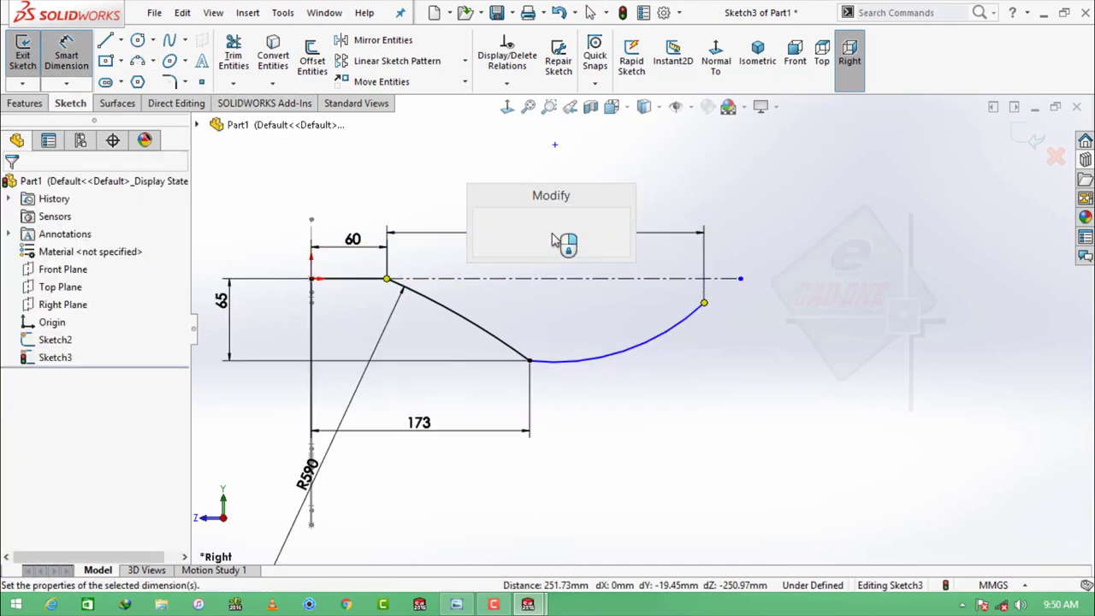
pyautogui.write('260')
pyautogui.press('Return')
pyautogui.press('Escape')
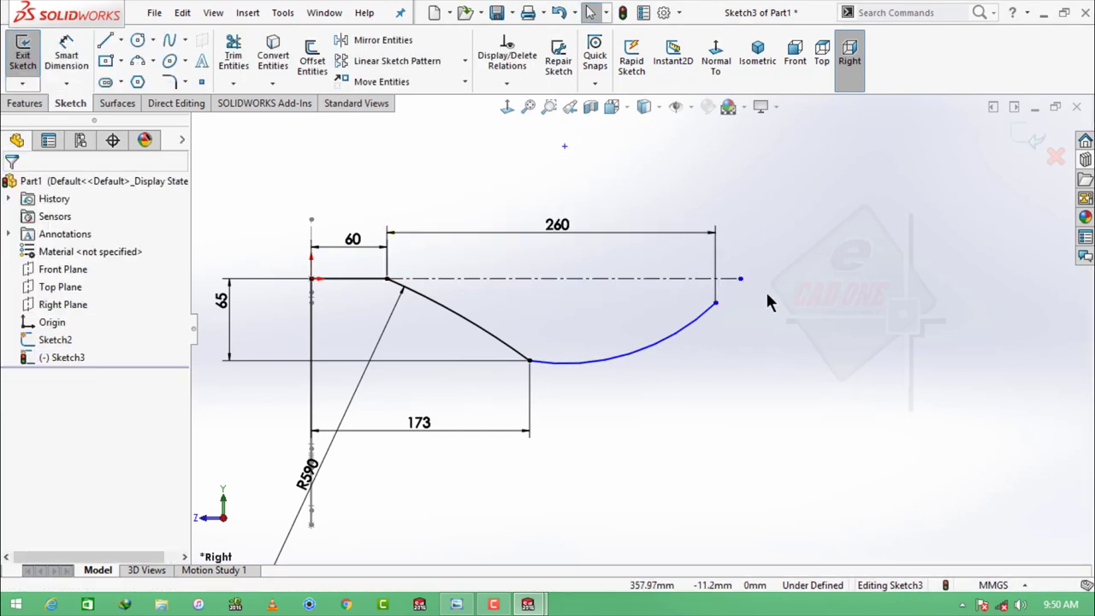
# Extend the centerline and place the new arc's end 22 below it
pyautogui.moveTo(740, 279); pyautogui.dragTo(867, 278)
pyautogui.press('d')
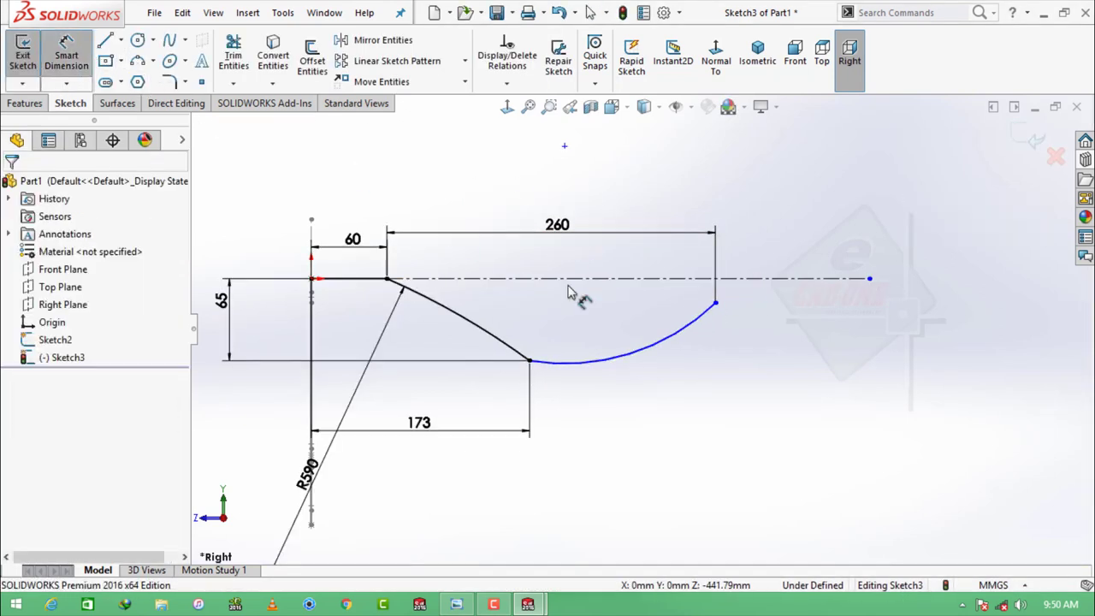
pyautogui.click(715, 303)
pyautogui.click(890, 279)
pyautogui.click(889, 298)
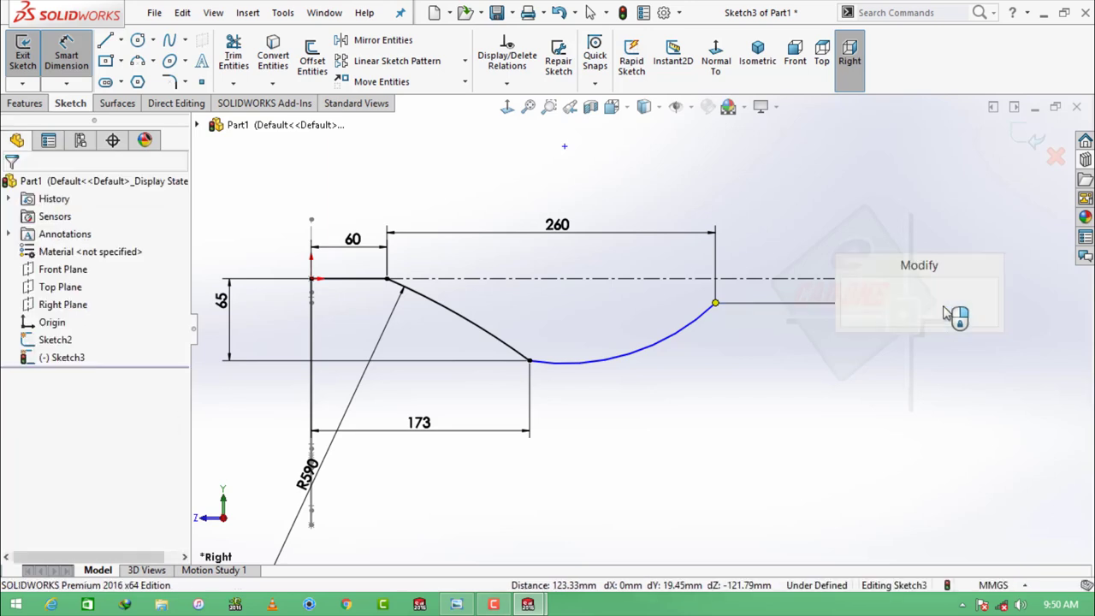
pyautogui.write('22')
pyautogui.press('Return')
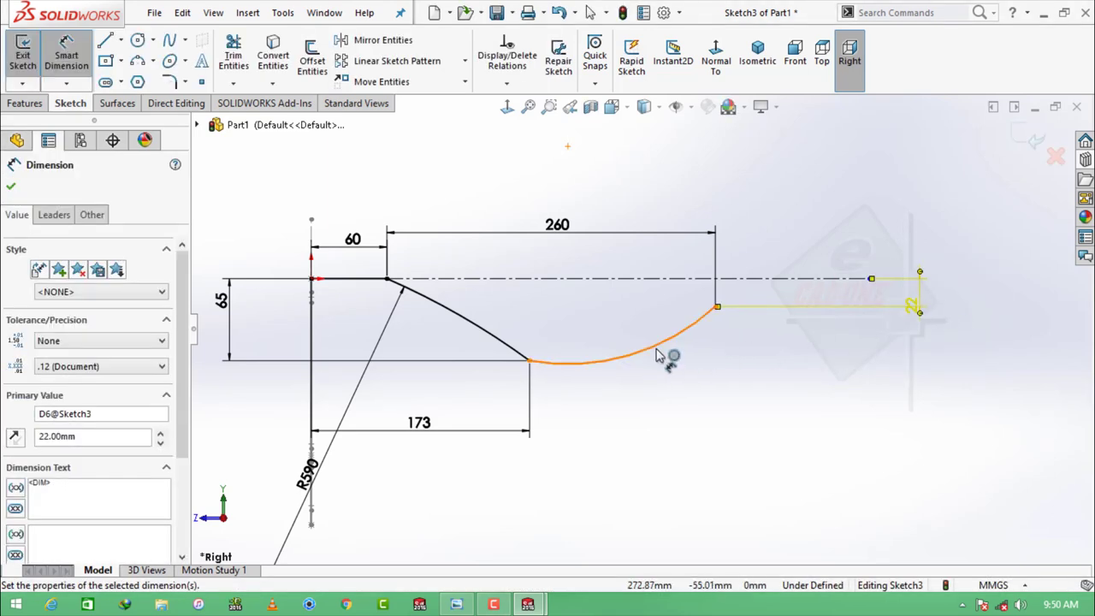
# Delete the conflicting R172.10 radius dimension and make the two arcs tangent
pyautogui.click(655, 356)
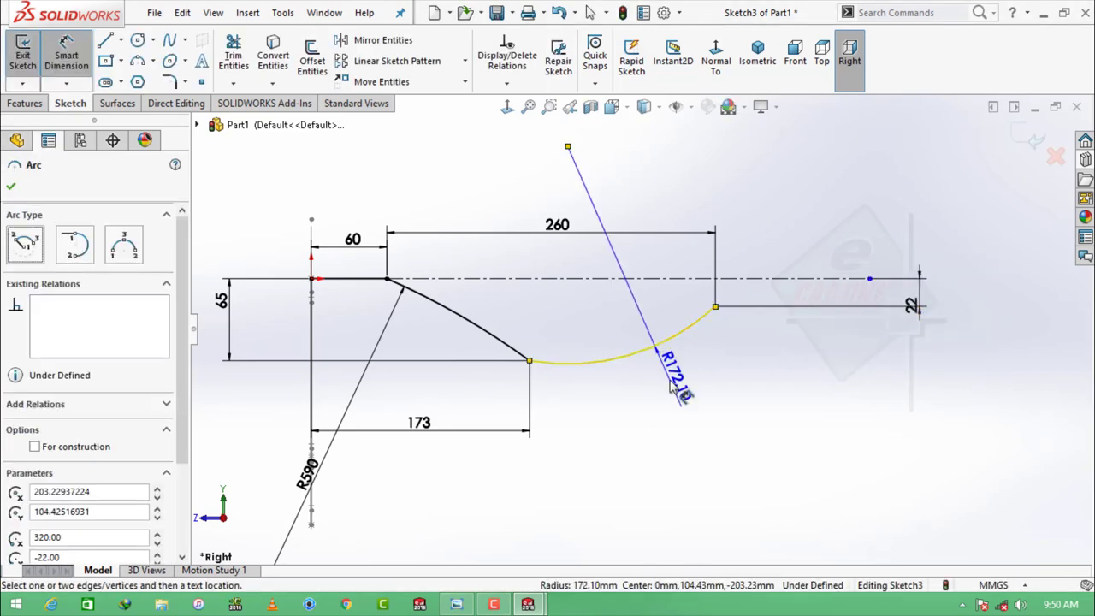
pyautogui.click(681, 389)
pyautogui.press('Return')
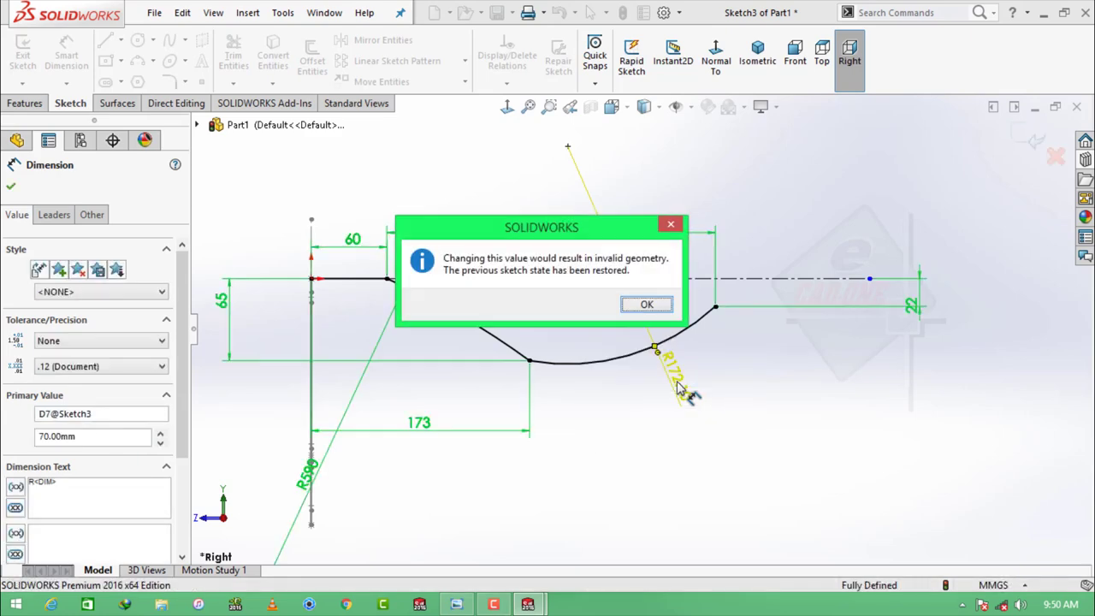
pyautogui.click(647, 306)
pyautogui.click(754, 400)
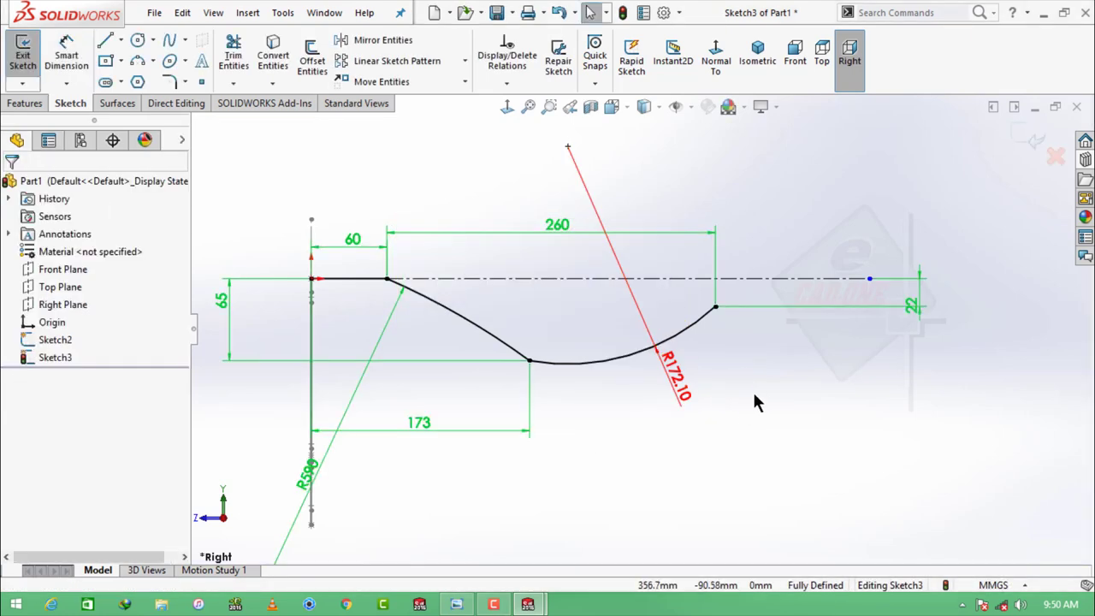
pyautogui.click(679, 402)
pyautogui.press('Delete')
pyautogui.click(580, 365)
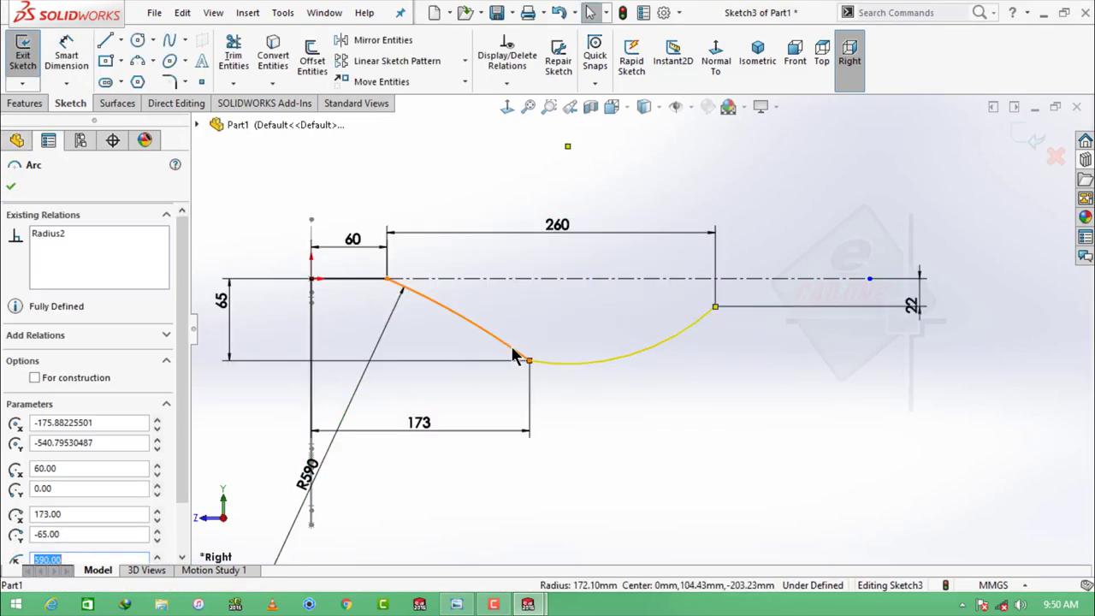
pyautogui.keyDown('ctrl'); pyautogui.click(548, 364); pyautogui.keyUp('ctrl')
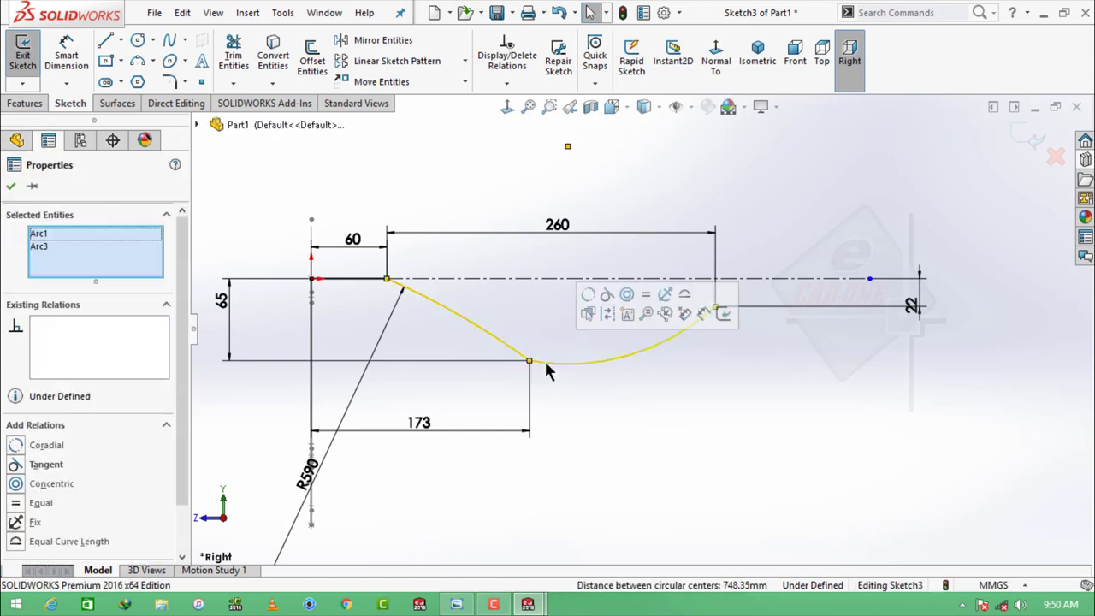
pyautogui.click(606, 295)
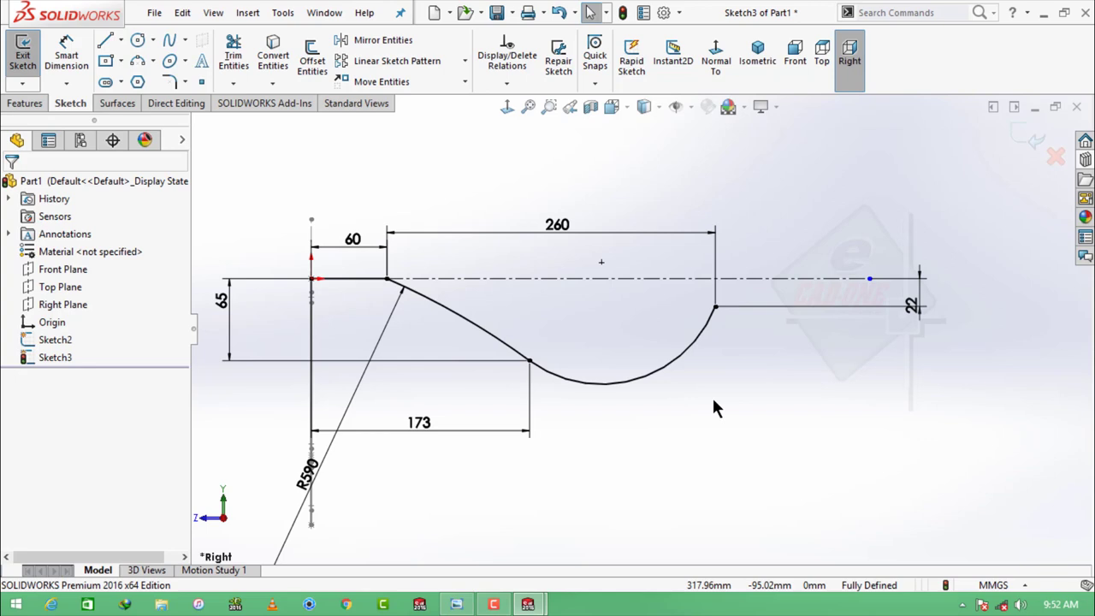
# Draw a line up from the lower arc's end and dimension it 110° to the centerline
pyautogui.scroll(-3, 711, 395)
pyautogui.scroll(-2, 698, 353)
pyautogui.scroll(2, 711, 252)
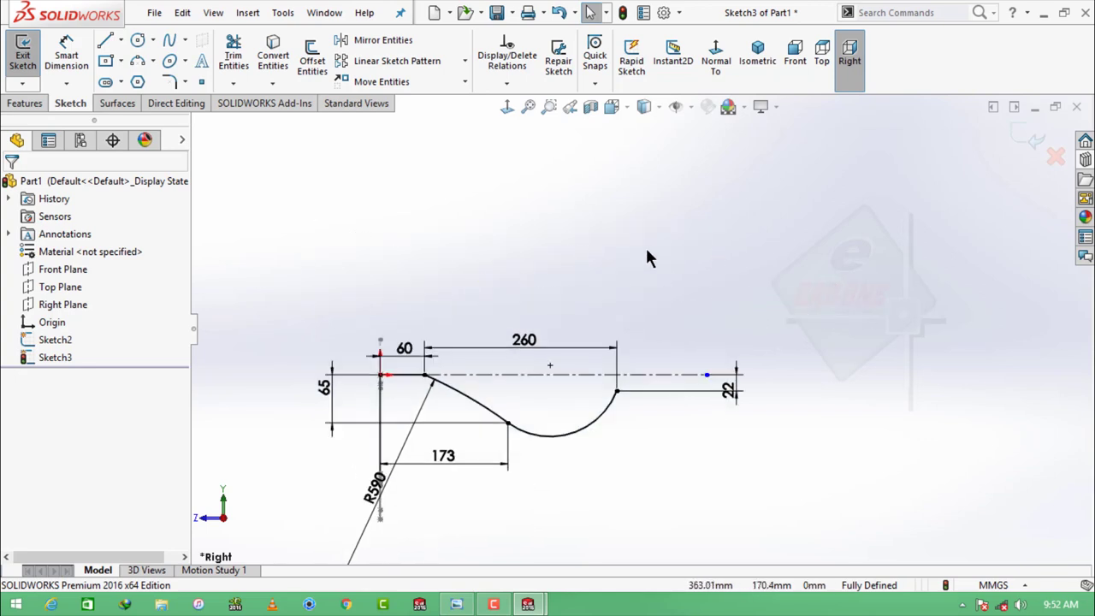
pyautogui.click(105, 45)
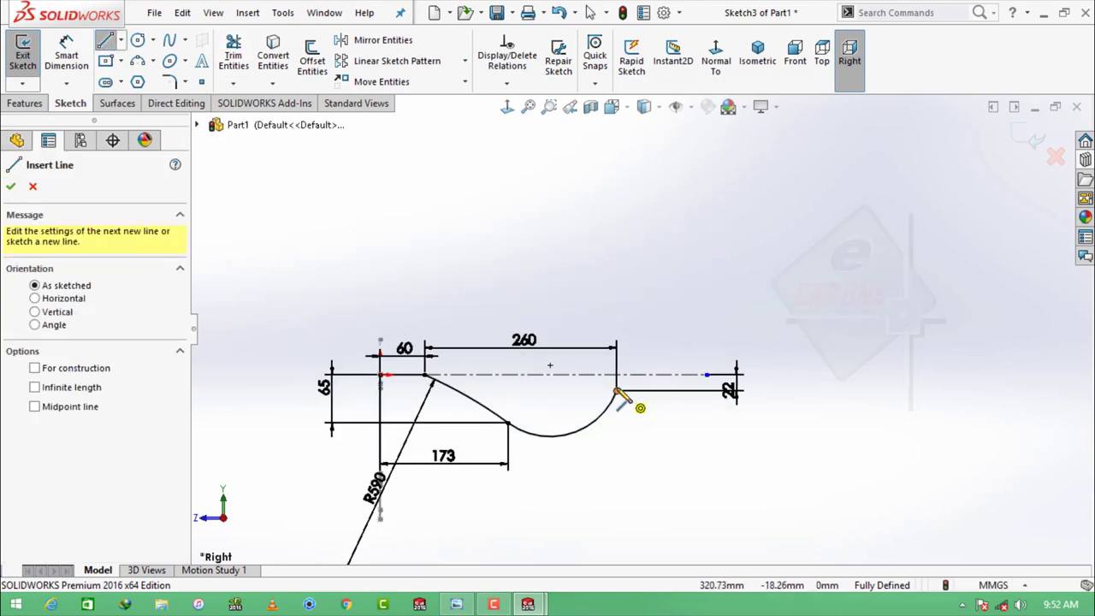
pyautogui.click(617, 390)
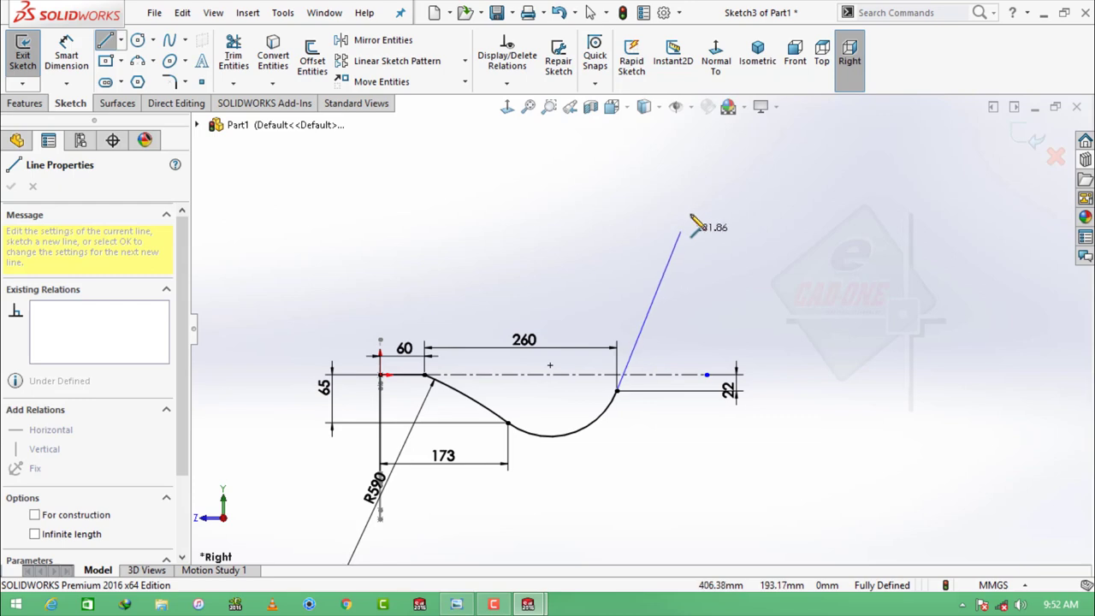
pyautogui.click(698, 163)
pyautogui.press('Escape')
pyautogui.click(67, 56)
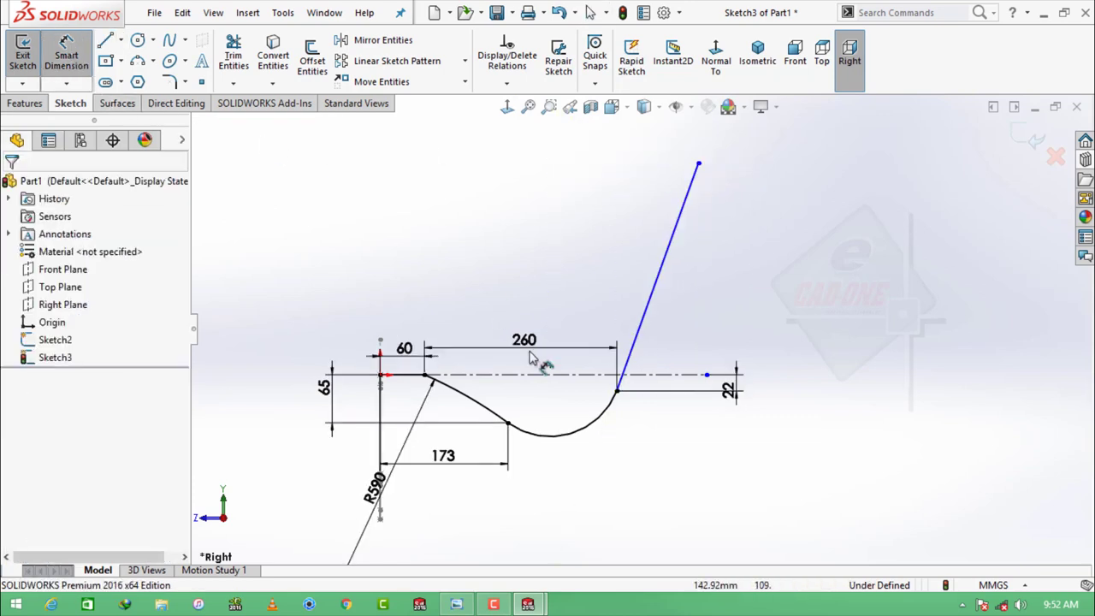
pyautogui.click(530, 374)
pyautogui.click(655, 284)
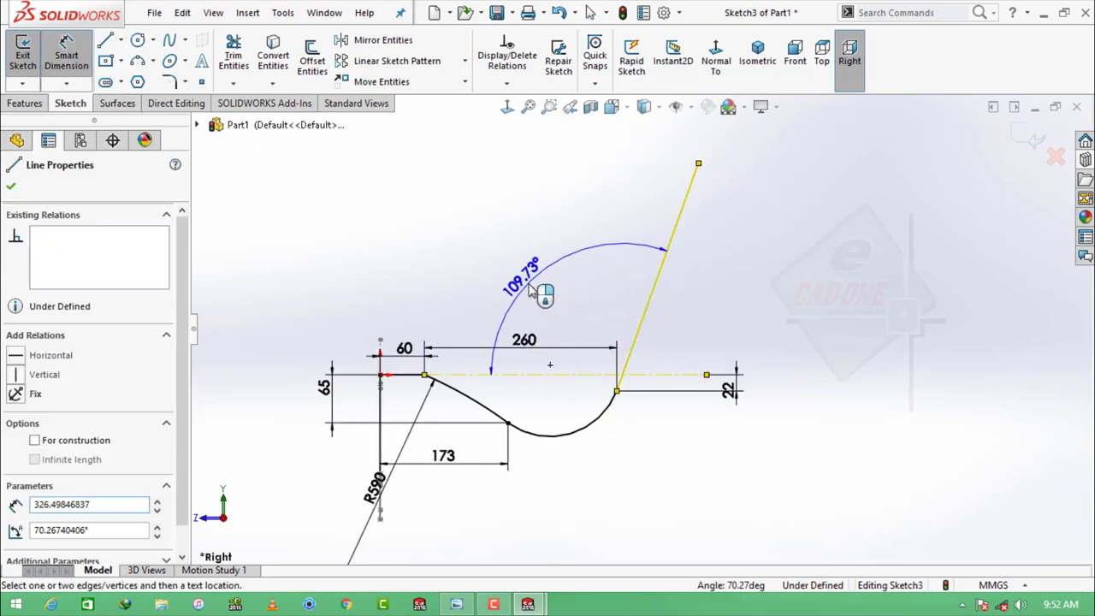
pyautogui.click(530, 290)
pyautogui.write('110')
pyautogui.press('Return')
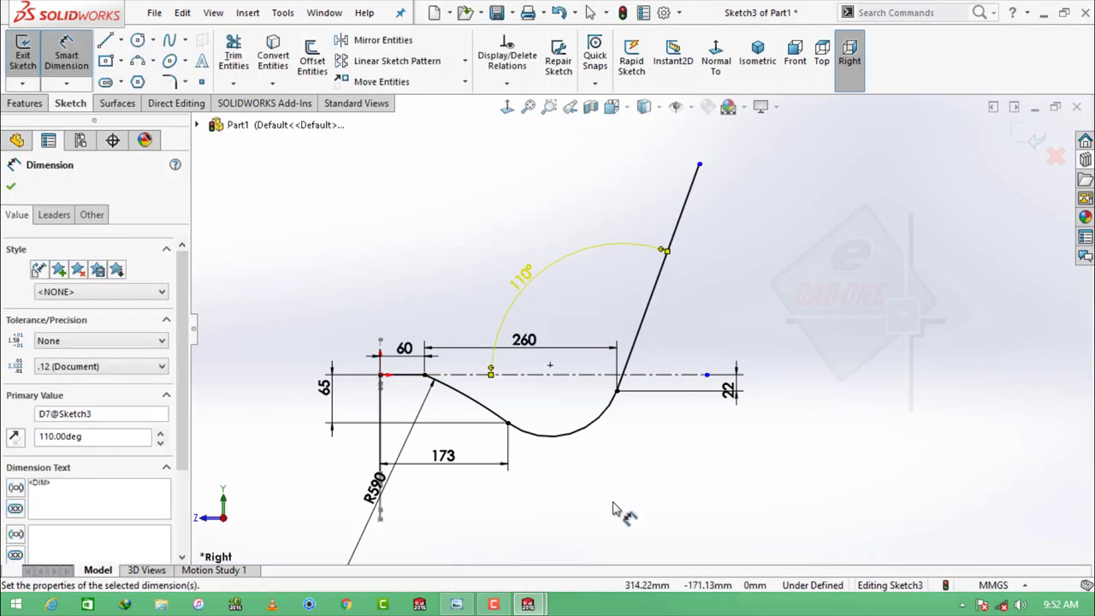
# Draw a line from the 110° line's top end, angled 165° to it
pyautogui.press('Escape')
pyautogui.scroll(2, 613, 508)
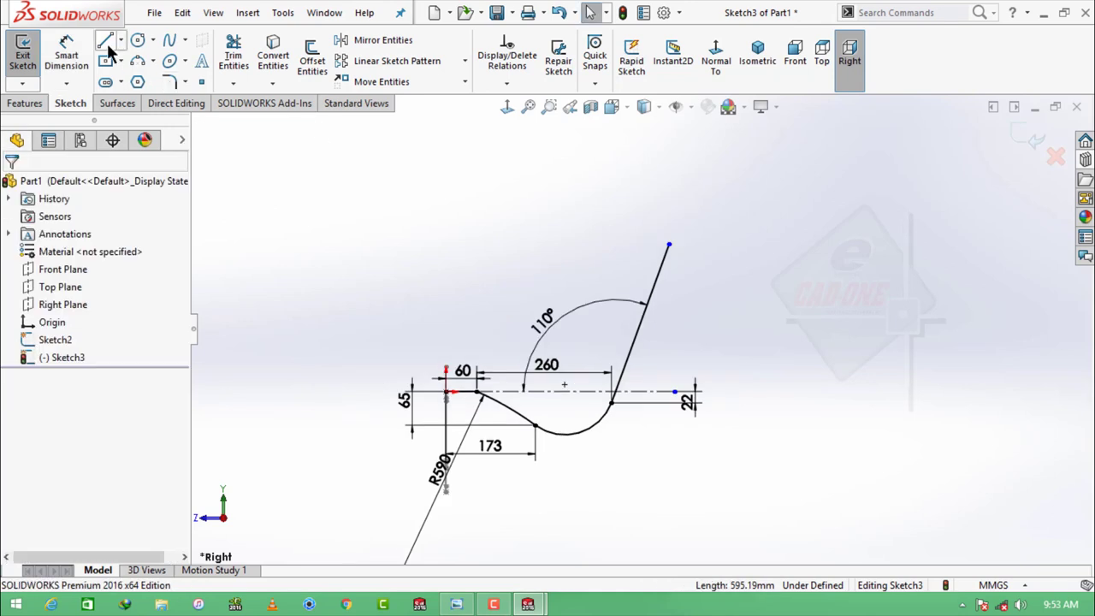
pyautogui.press('l')
pyautogui.click(669, 245)
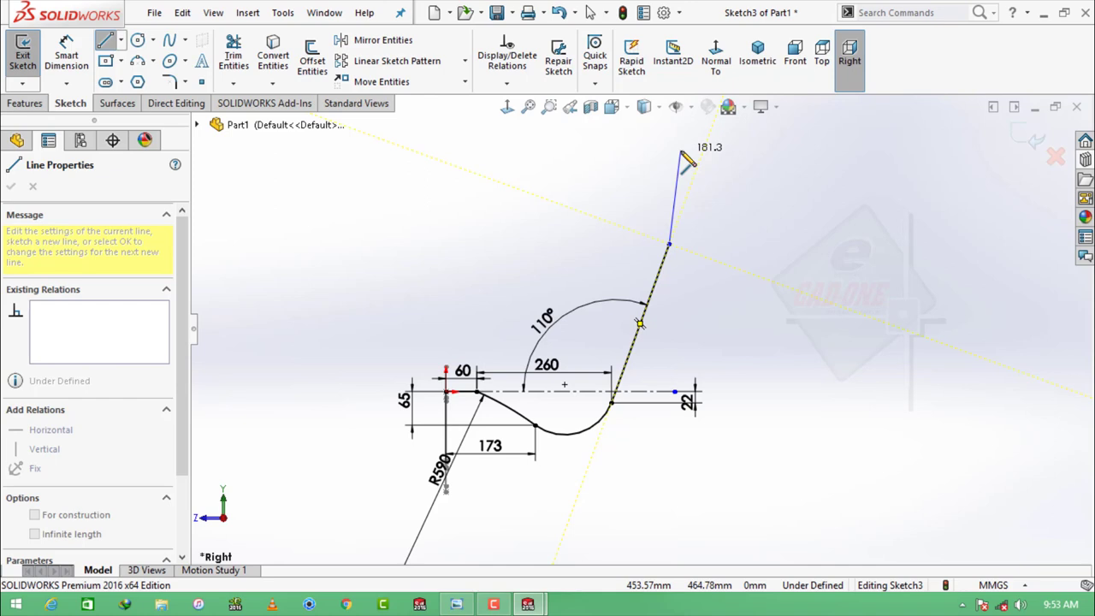
pyautogui.click(682, 152)
pyautogui.press('Escape')
pyautogui.click(66, 53)
pyautogui.scroll(-2, 542, 227)
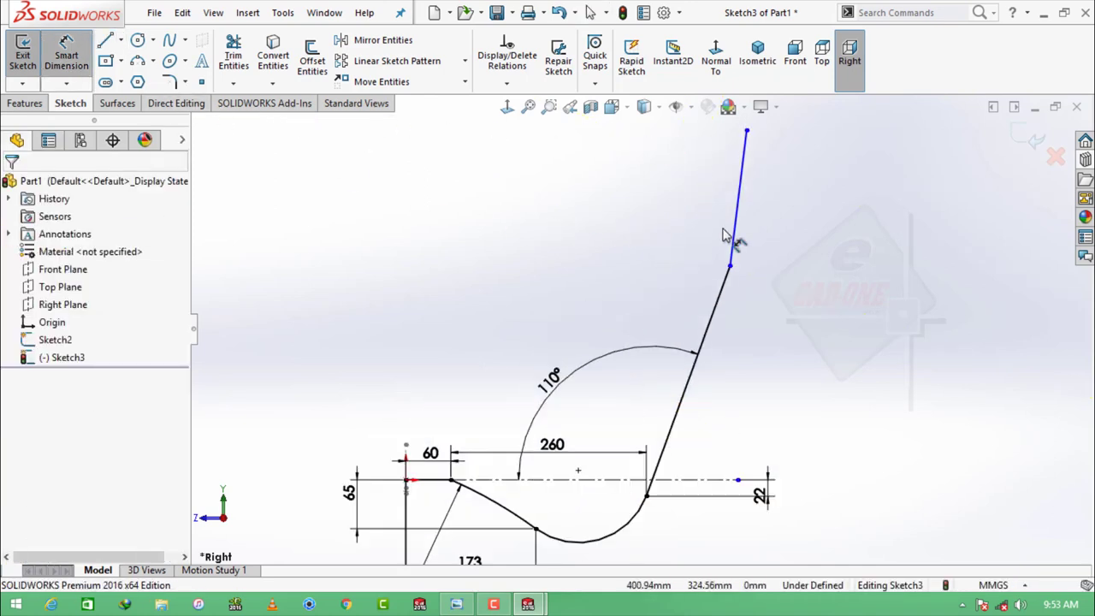
pyautogui.click(725, 236)
pyautogui.click(720, 293)
pyautogui.click(643, 285)
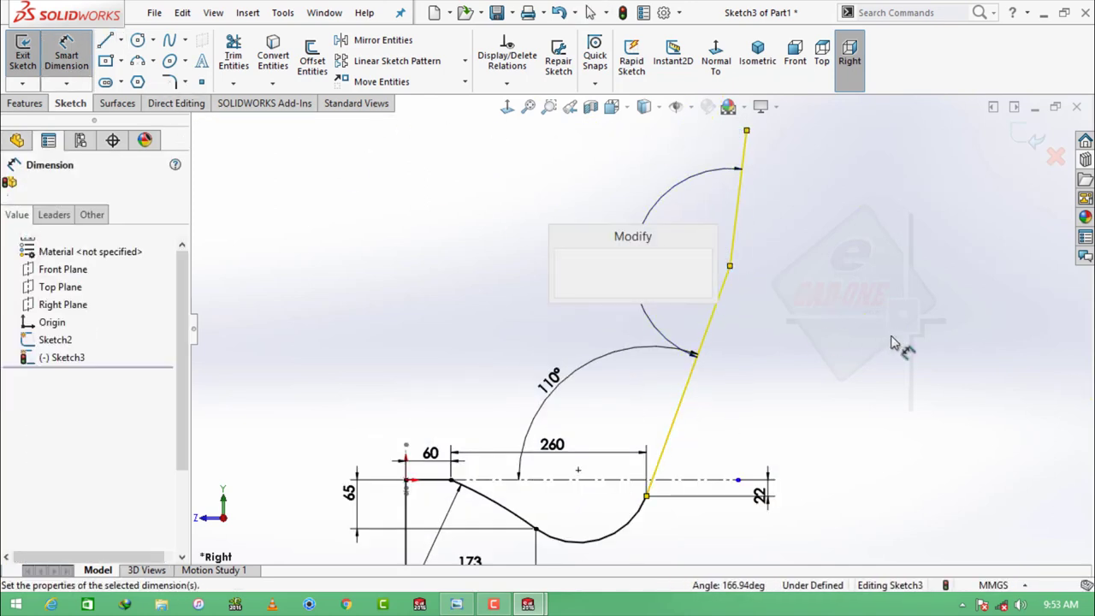
pyautogui.write('165')
pyautogui.press('Return')
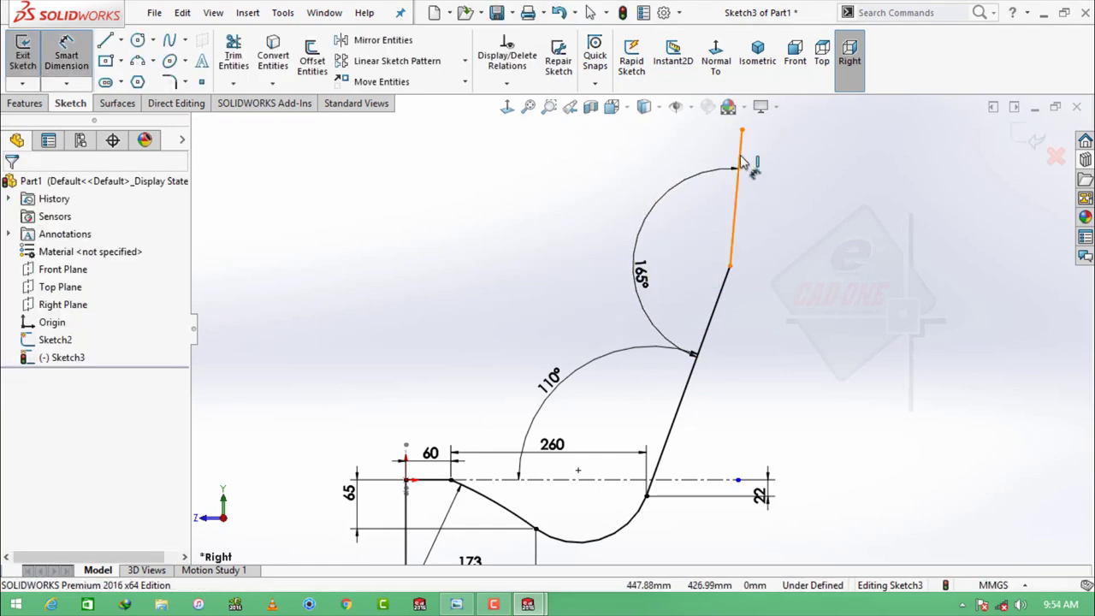
# Set the new top line's length to 250 mm
pyautogui.click(738, 163)
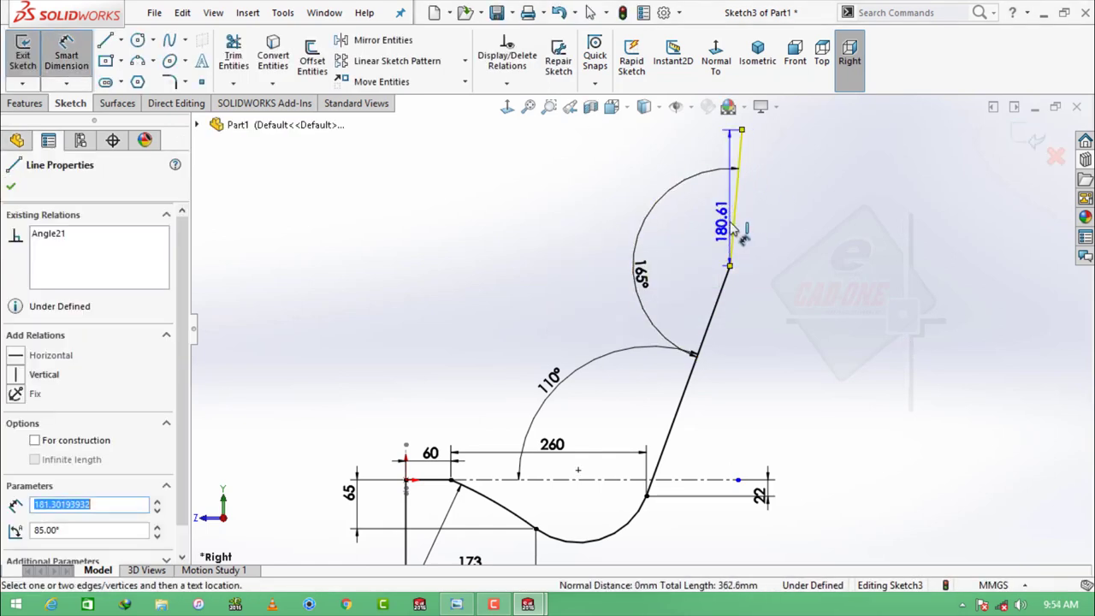
pyautogui.click(737, 172)
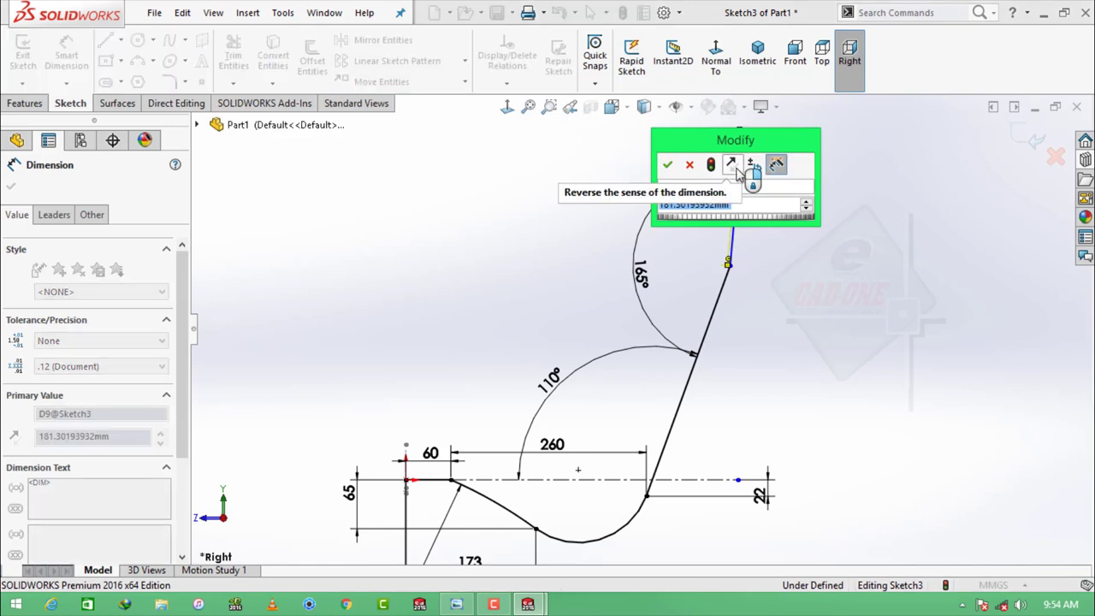
pyautogui.write('250')
pyautogui.press('Return')
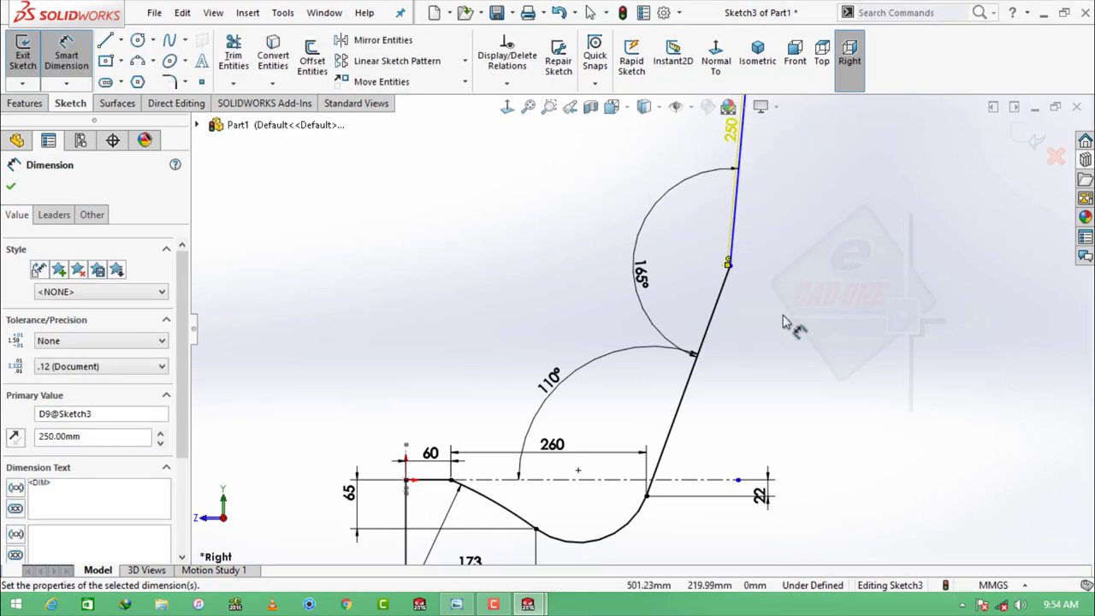
pyautogui.scroll(3, 735, 321)
pyautogui.press('Escape')
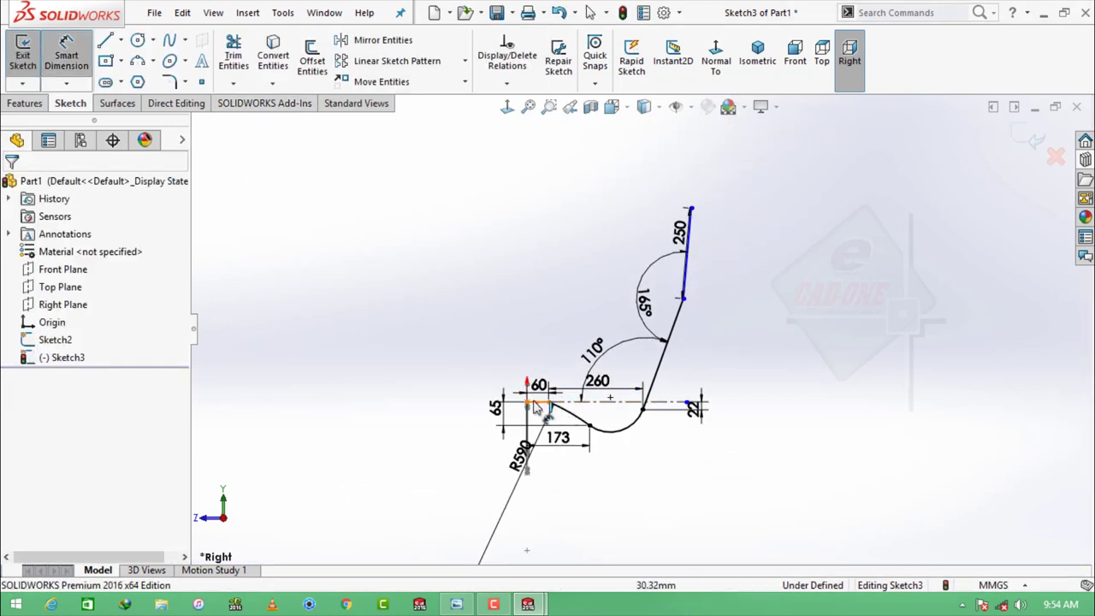
# Set the path's top endpoint 795 above the origin
pyautogui.click(527, 402)
pyautogui.click(690, 211)
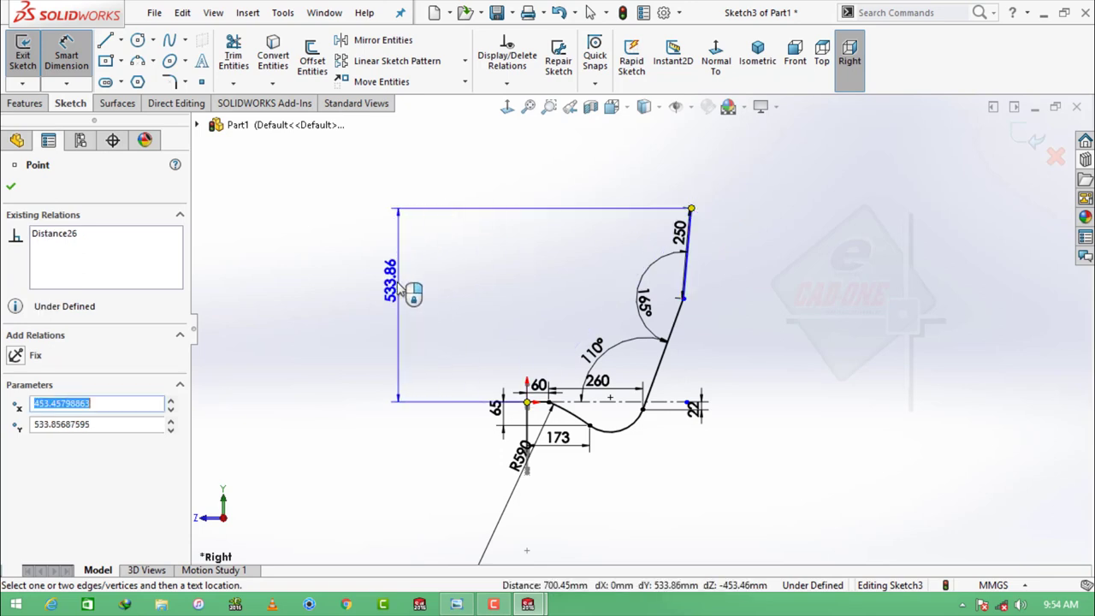
pyautogui.click(402, 295)
pyautogui.write('795')
pyautogui.press('Return')
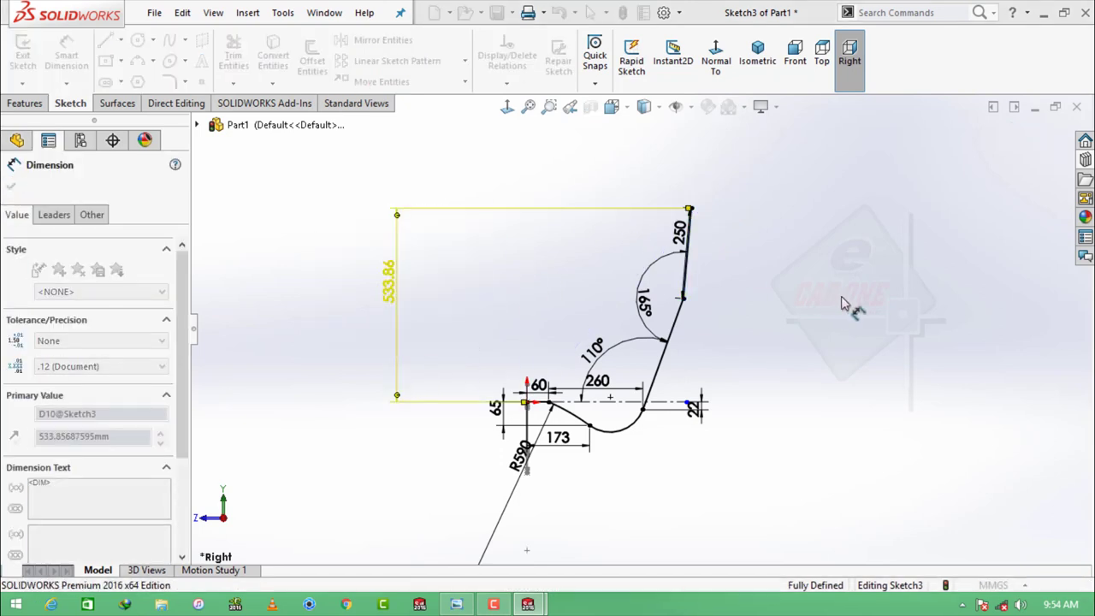
pyautogui.scroll(2, 732, 355)
pyautogui.scroll(-2, 654, 268)
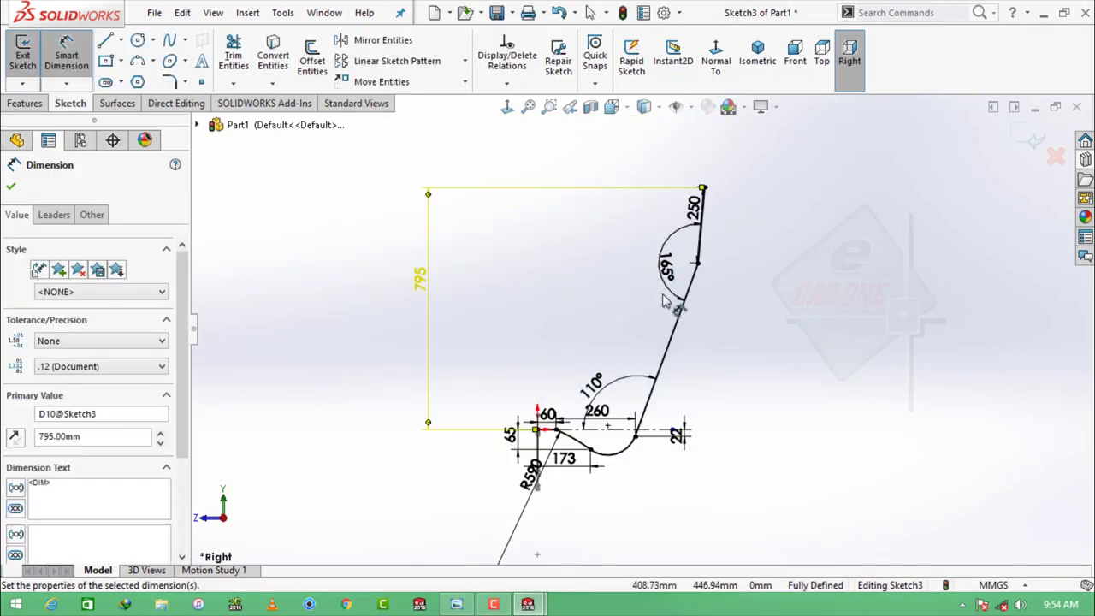
pyautogui.scroll(-1, 666, 301)
pyautogui.press('Escape')
# Round the 165° bend with an R70 sketch fillet
pyautogui.click(166, 78)
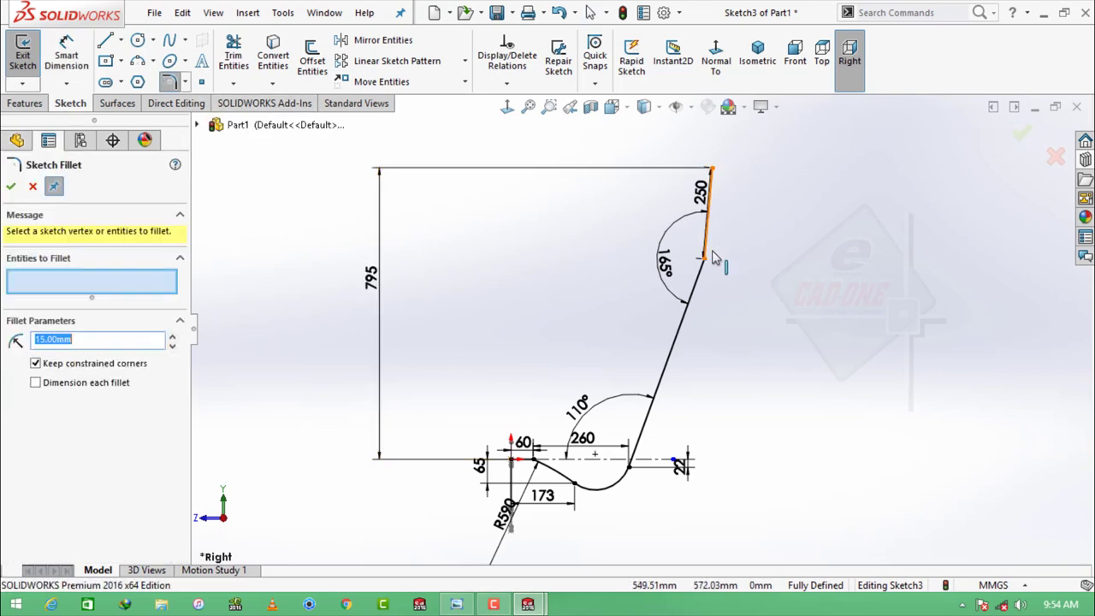
pyautogui.scroll(-2, 714, 259)
pyautogui.scroll(-2, 689, 240)
pyautogui.scroll(-1, 710, 300)
pyautogui.click(681, 369)
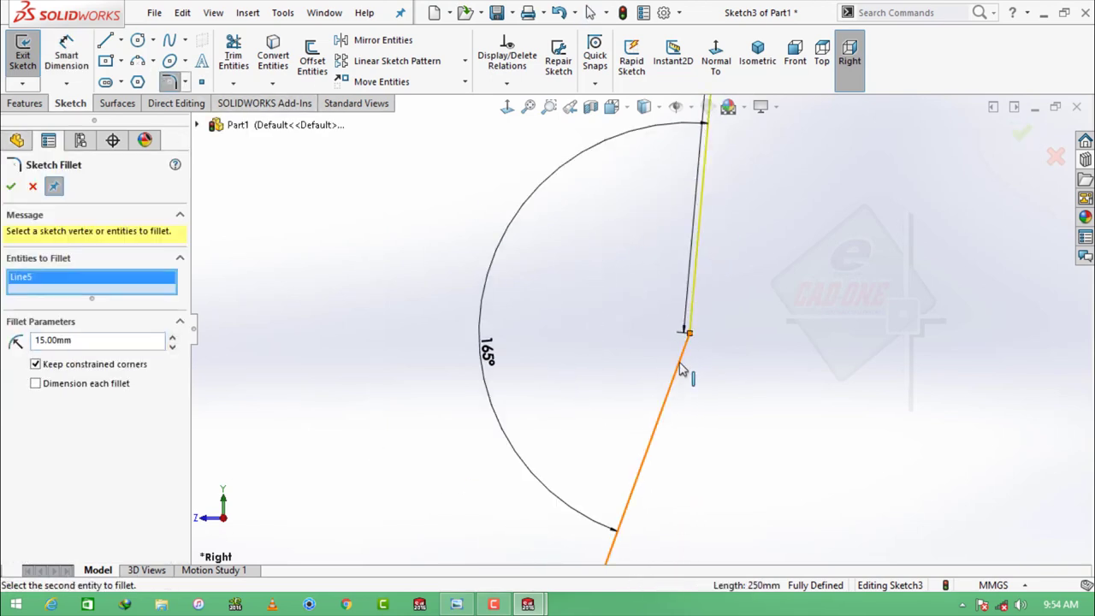
pyautogui.click(681, 370)
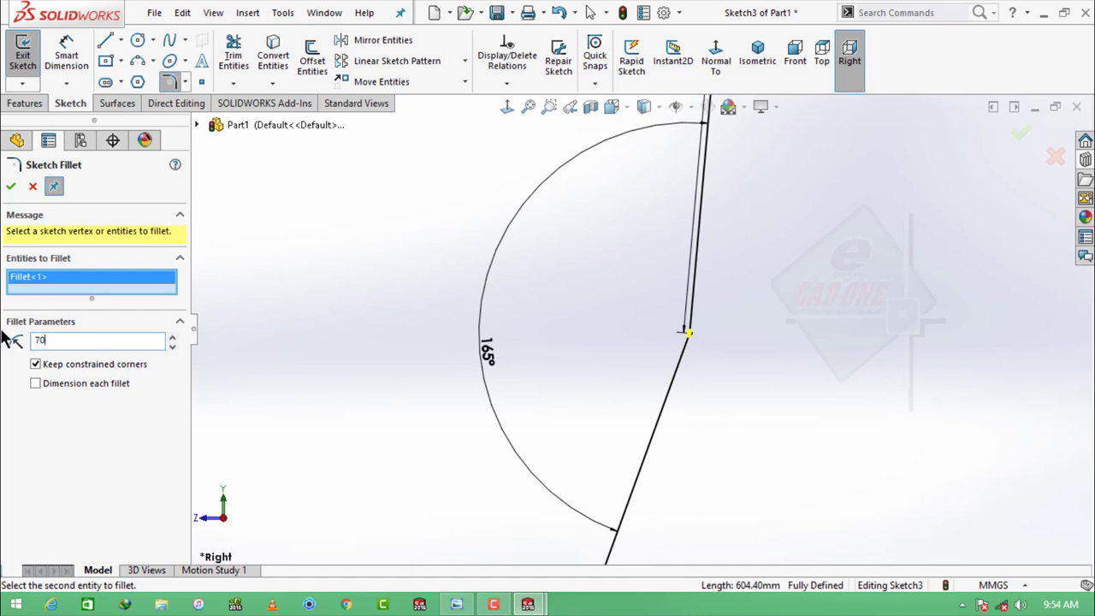
pyautogui.scroll(1, 700, 289)
pyautogui.scroll(3, 700, 289)
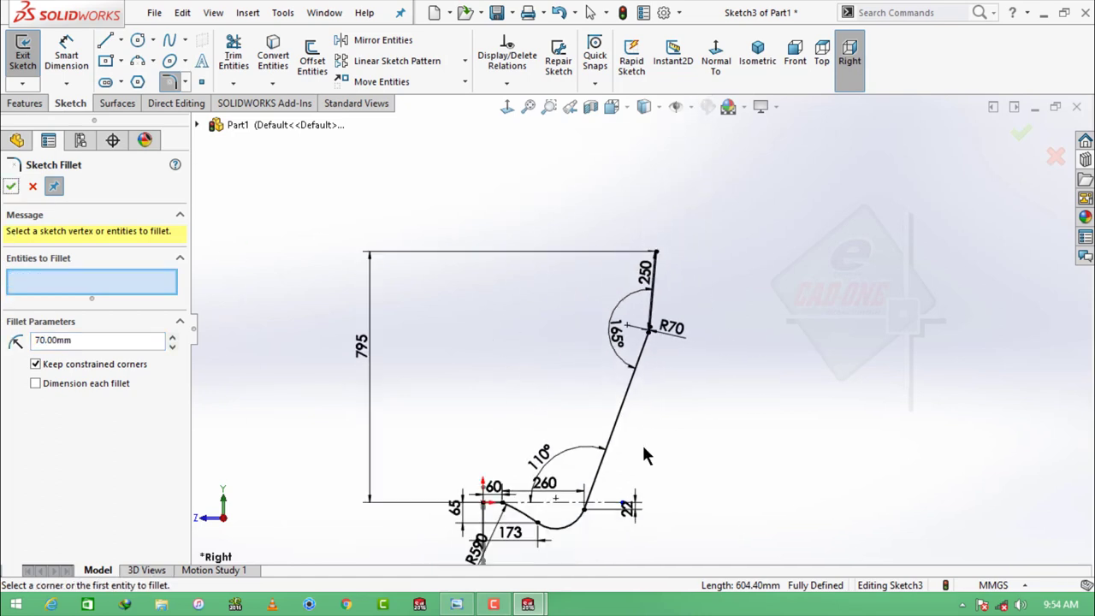
# Add a driven 548.51 width dimension from the origin and exit the sketch
pyautogui.click(60, 53)
pyautogui.click(484, 504)
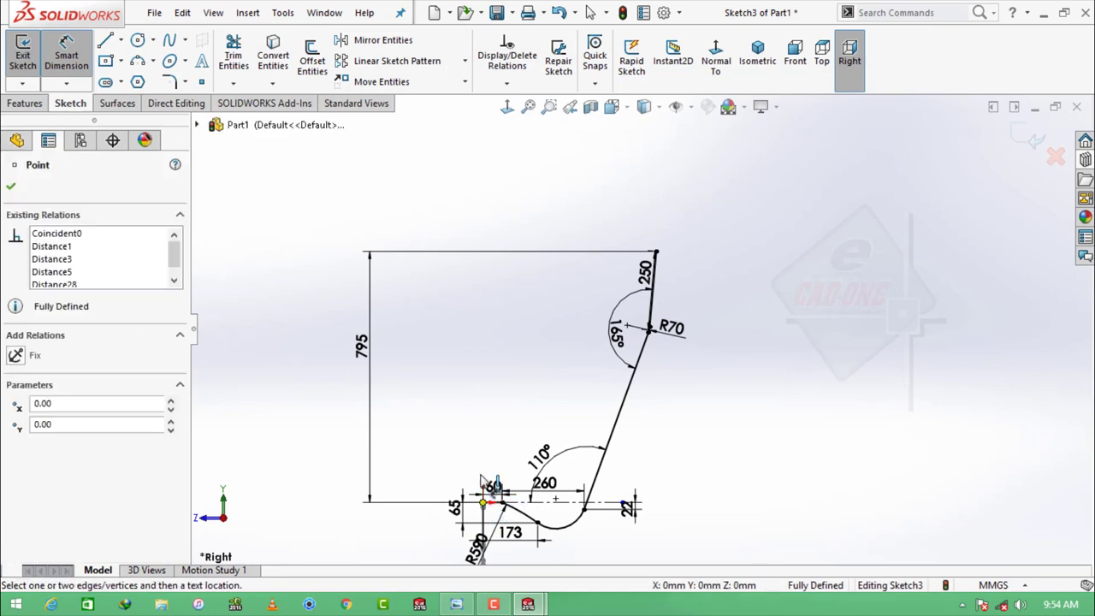
pyautogui.click(655, 254)
pyautogui.click(643, 246)
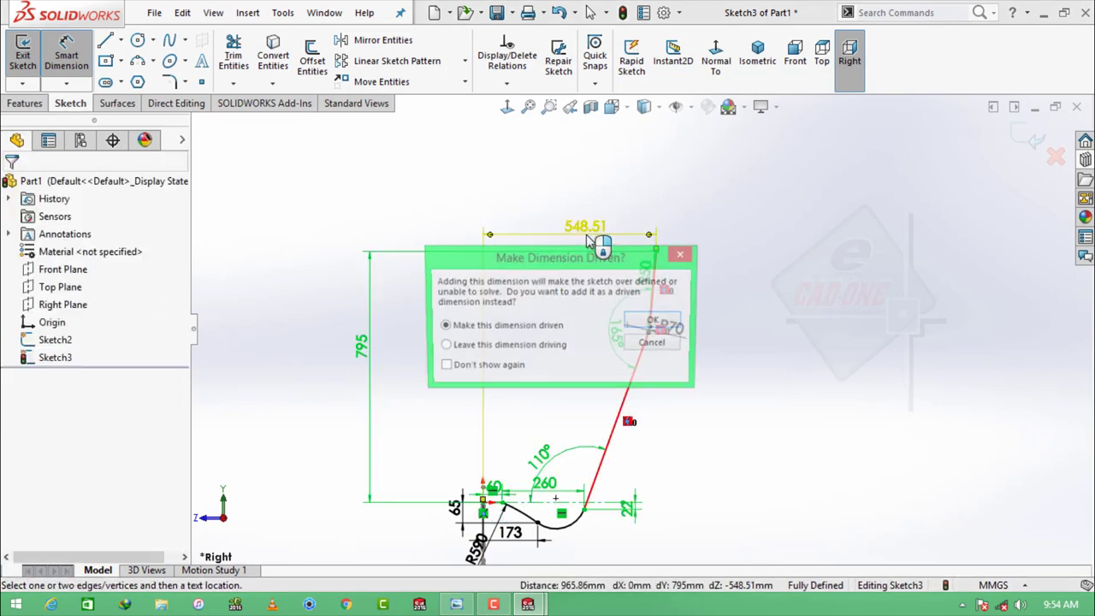
pyautogui.click(655, 321)
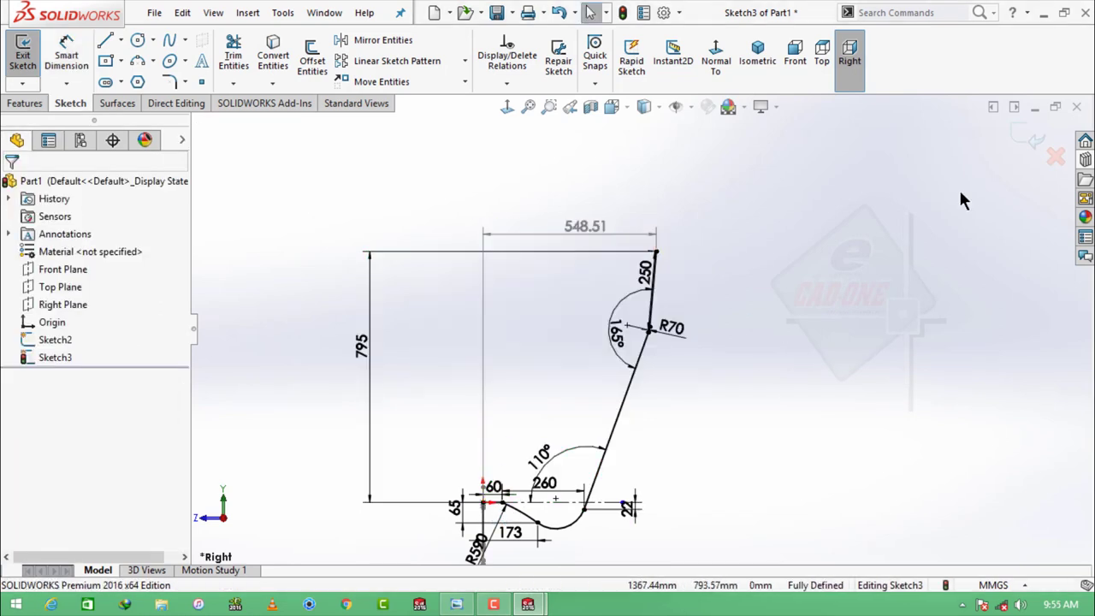
pyautogui.click(1018, 137)
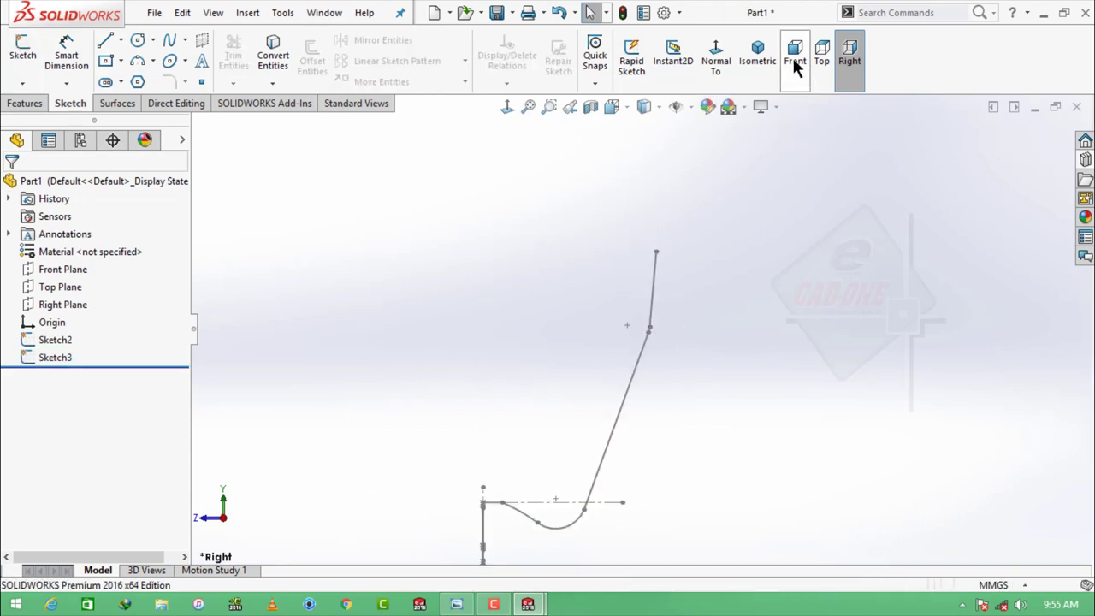
# Create a Swept Boss/Base with Sketch2 as profile and Sketch3 as path
pyautogui.click(758, 53)
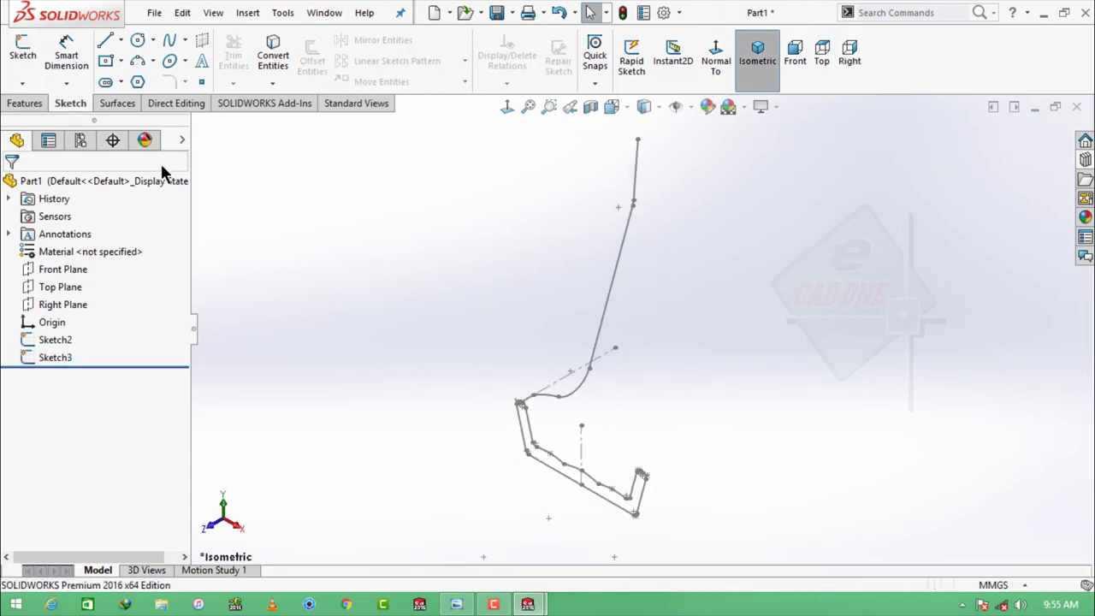
pyautogui.click(26, 104)
pyautogui.click(145, 39)
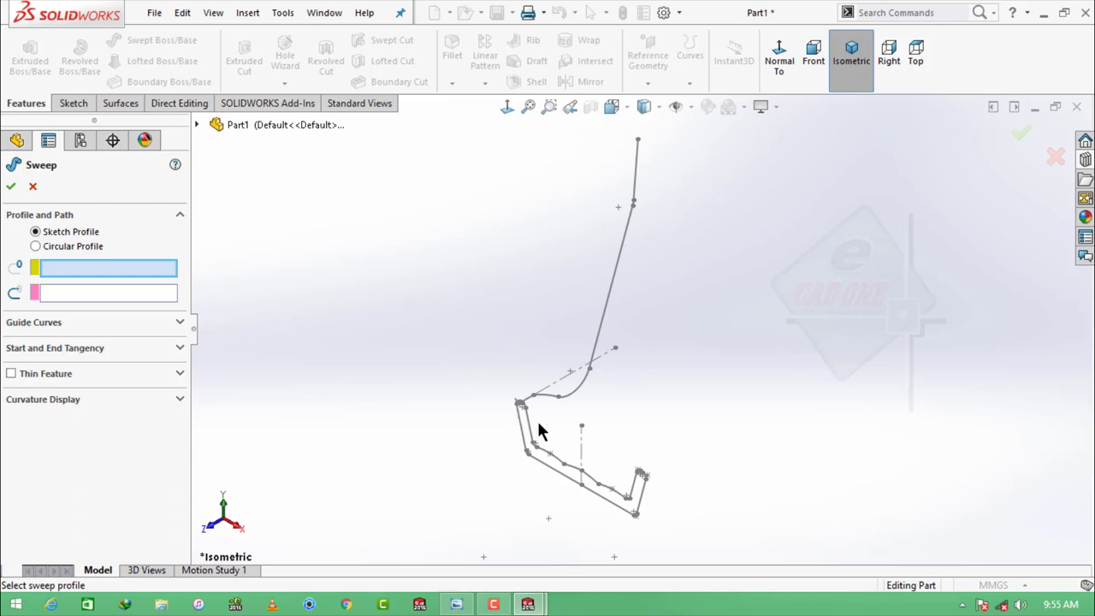
pyautogui.click(532, 431)
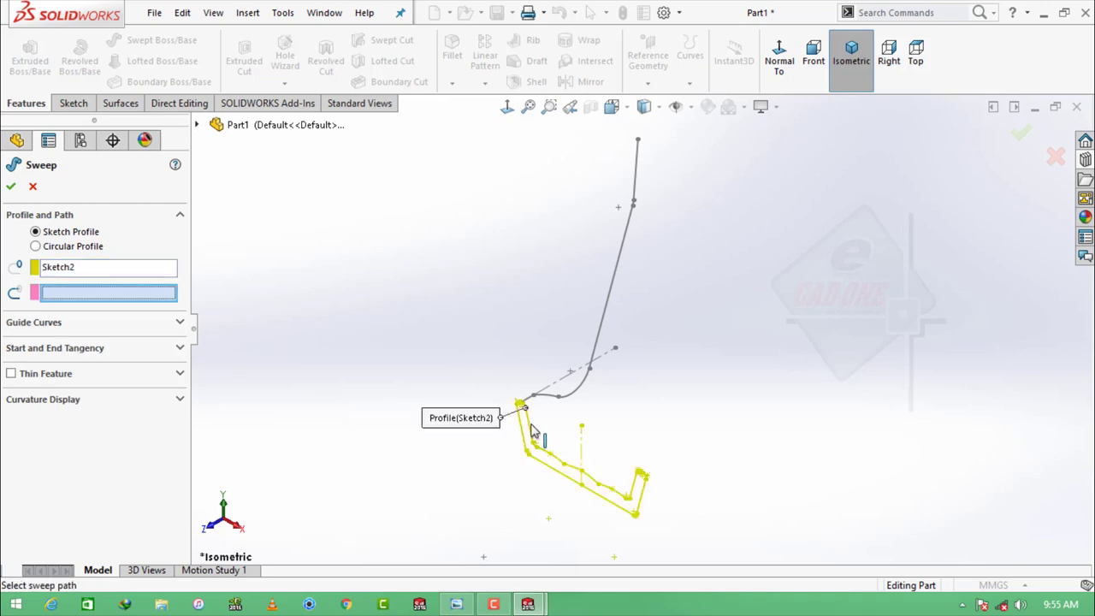
pyautogui.click(601, 342)
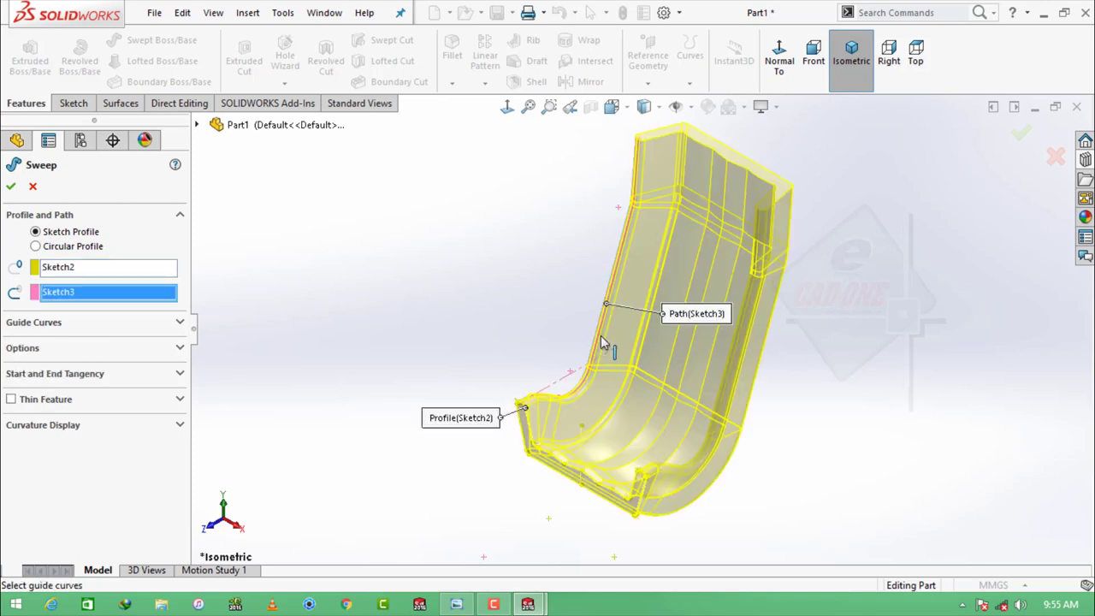
pyautogui.click(179, 348)
pyautogui.click(12, 188)
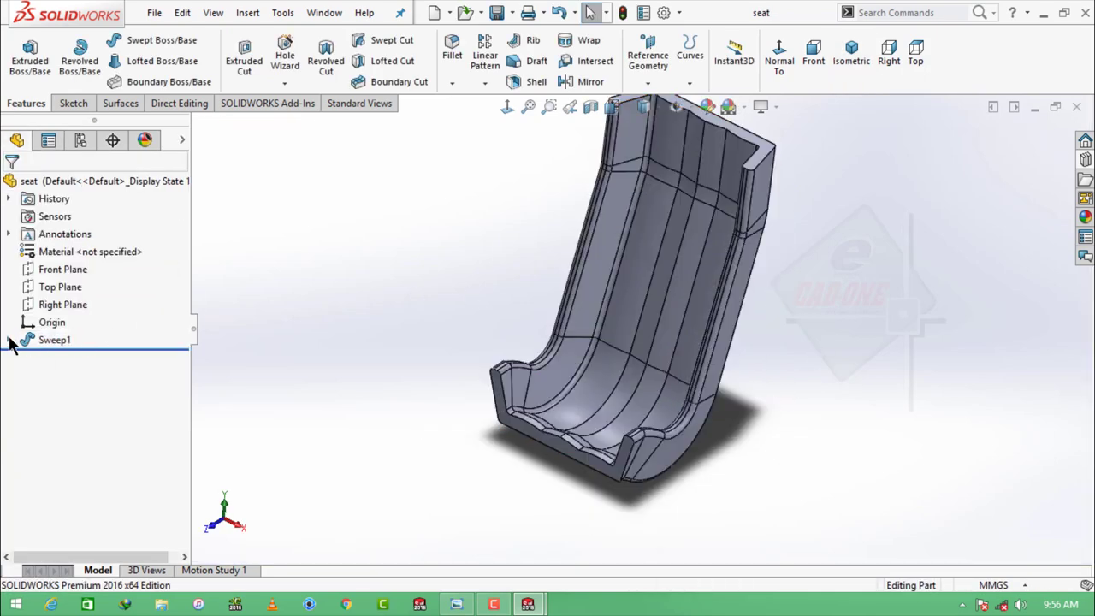
# Open the Sketch2 profile under Sweep1 for editing
pyautogui.click(7, 340)
pyautogui.click(93, 357)
pyautogui.click(95, 313)
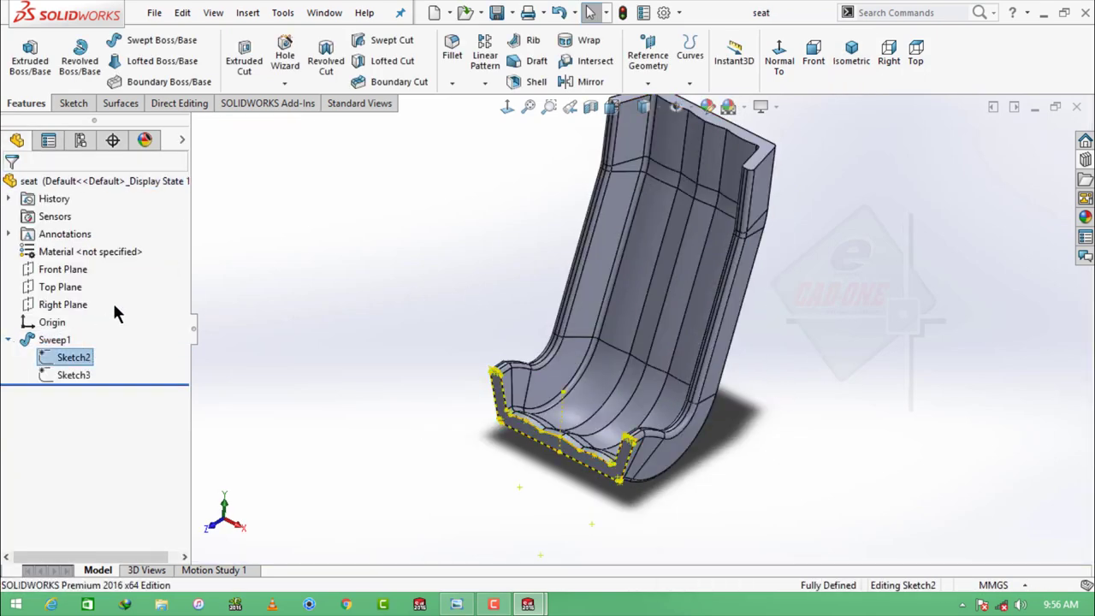
# Trim away the two middle arcs and bridge the gap with a 3 Point Arc
pyautogui.click(716, 60)
pyautogui.scroll(-5, 671, 282)
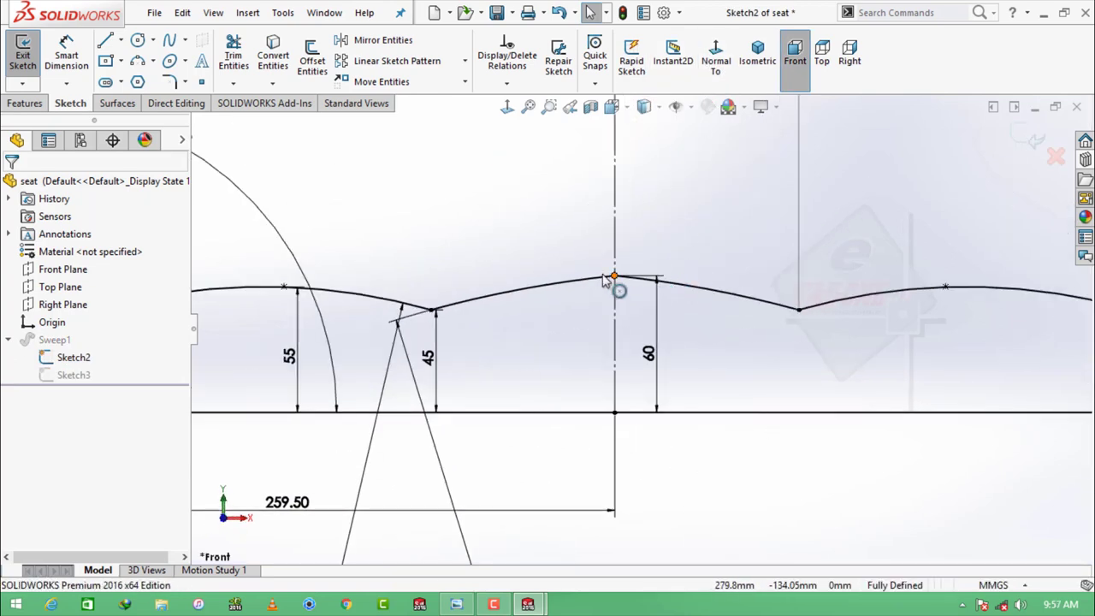
pyautogui.click(226, 68)
pyautogui.moveTo(552, 231)
pyautogui.mouseDown()
pyautogui.moveTo(724, 225)
pyautogui.moveTo(709, 335)
pyautogui.mouseUp()
pyautogui.press('Escape')
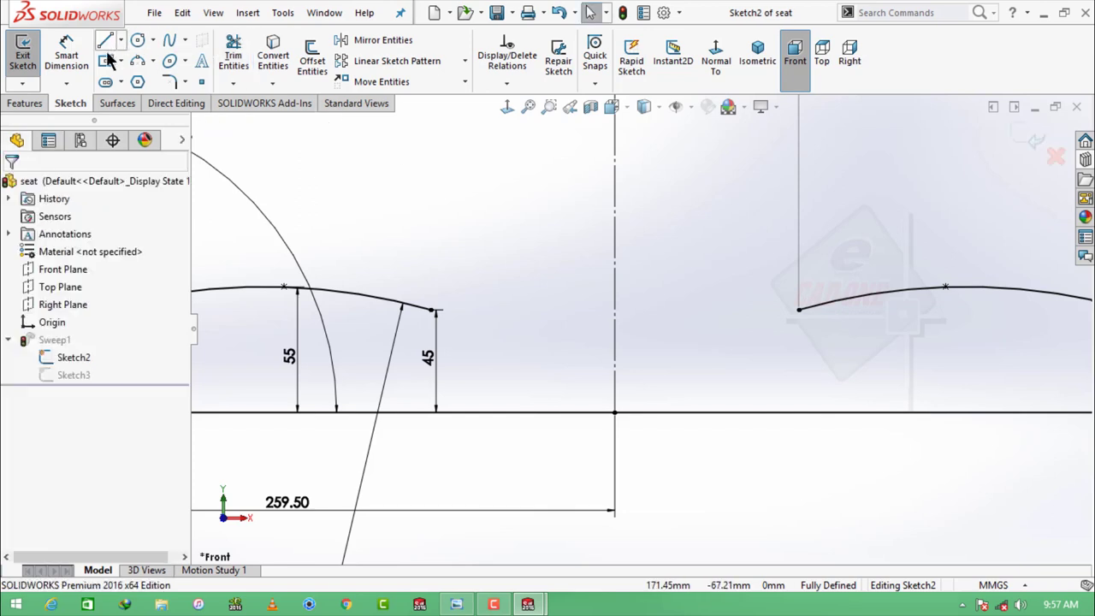
pyautogui.click(137, 61)
pyautogui.click(433, 310)
pyautogui.click(799, 310)
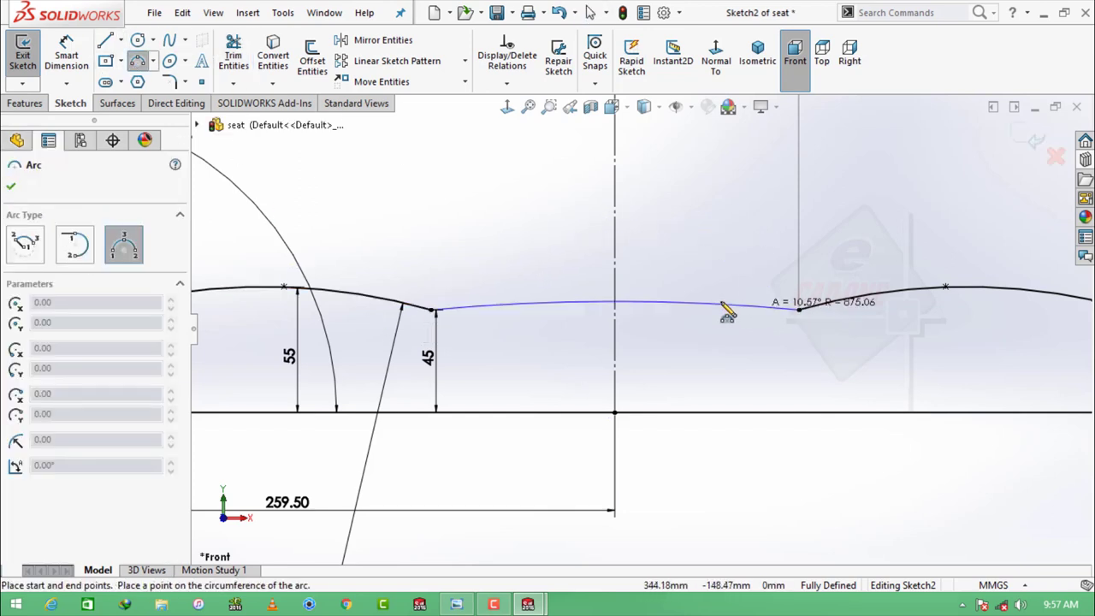
pyautogui.click(612, 293)
pyautogui.press('Escape')
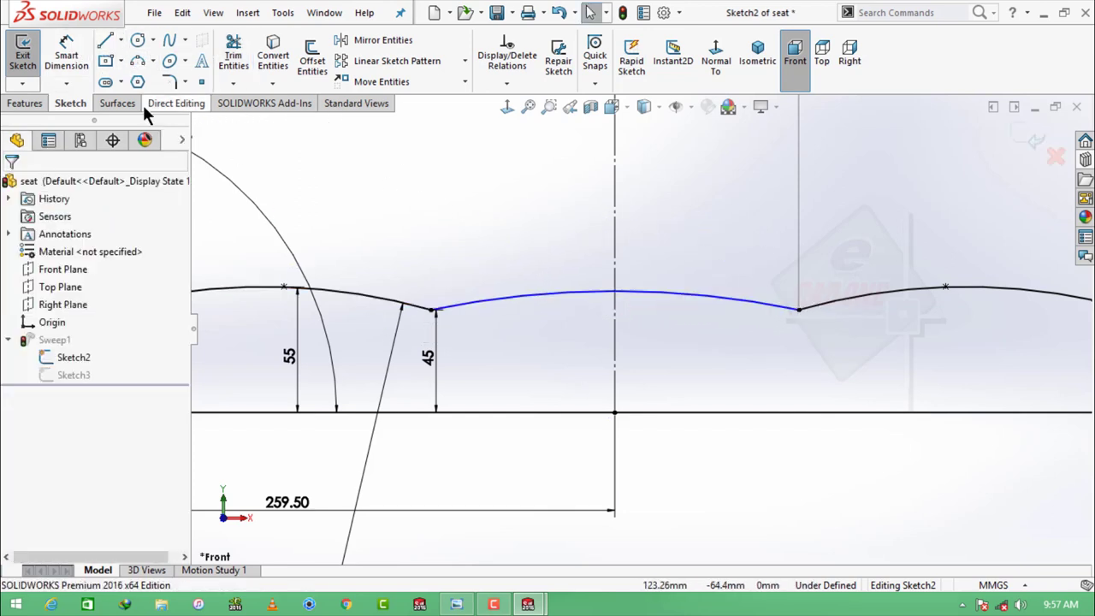
# Dimension the arc midpoint 60 above the baseline, then exit the sketch and rebuild
pyautogui.click(615, 293)
pyautogui.click(627, 314)
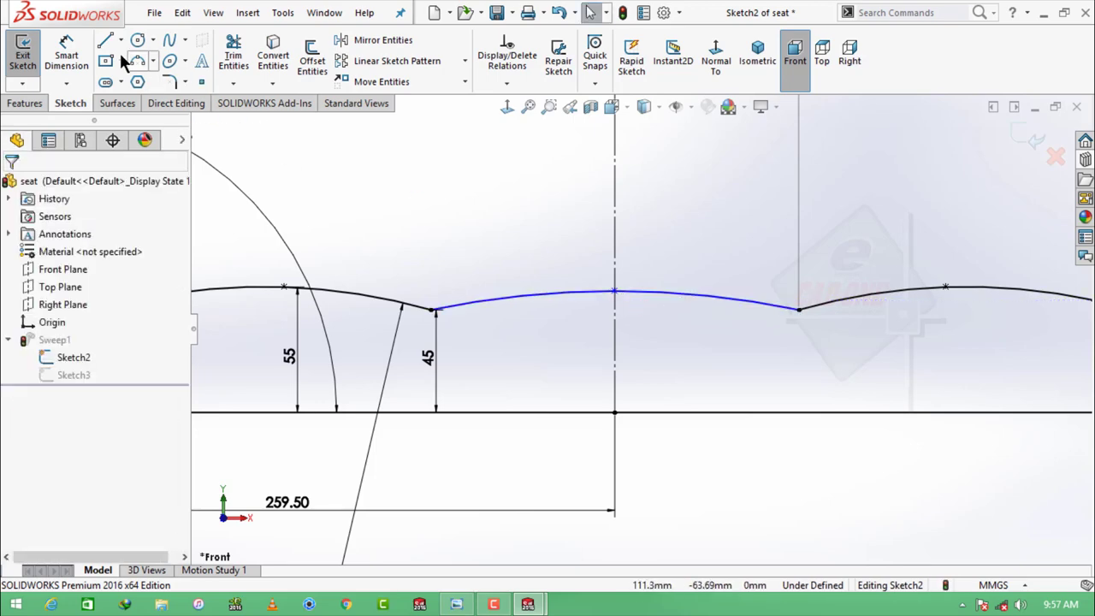
pyautogui.moveTo(628, 342); pyautogui.dragTo(629, 321, button='right')
pyautogui.click(614, 293)
pyautogui.click(621, 413)
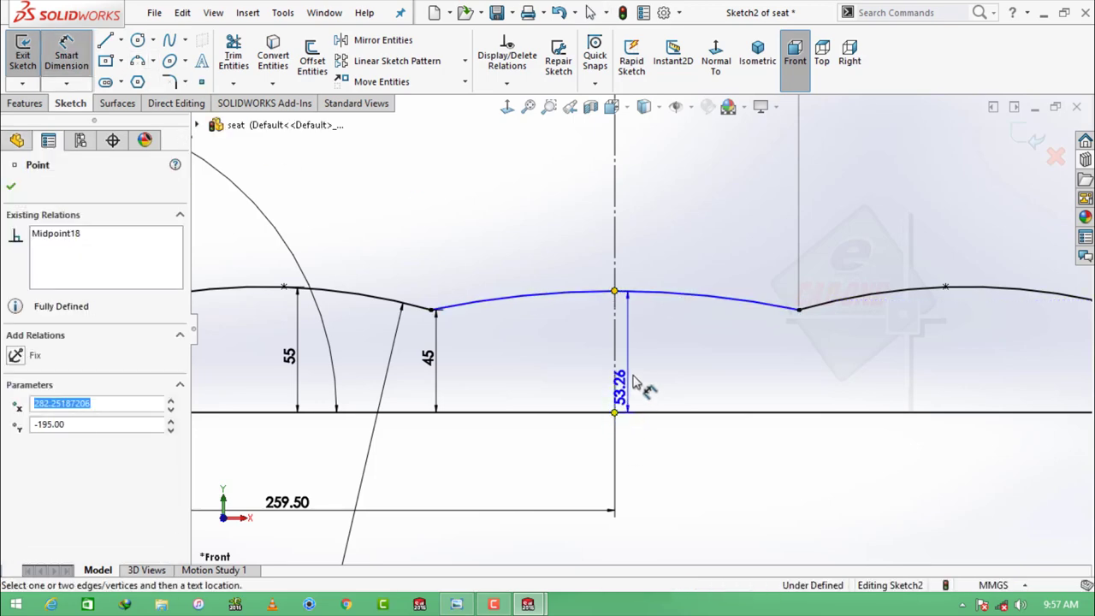
pyautogui.click(639, 360)
pyautogui.write('60')
pyautogui.press('Return')
pyautogui.press('Escape')
pyautogui.press('f')
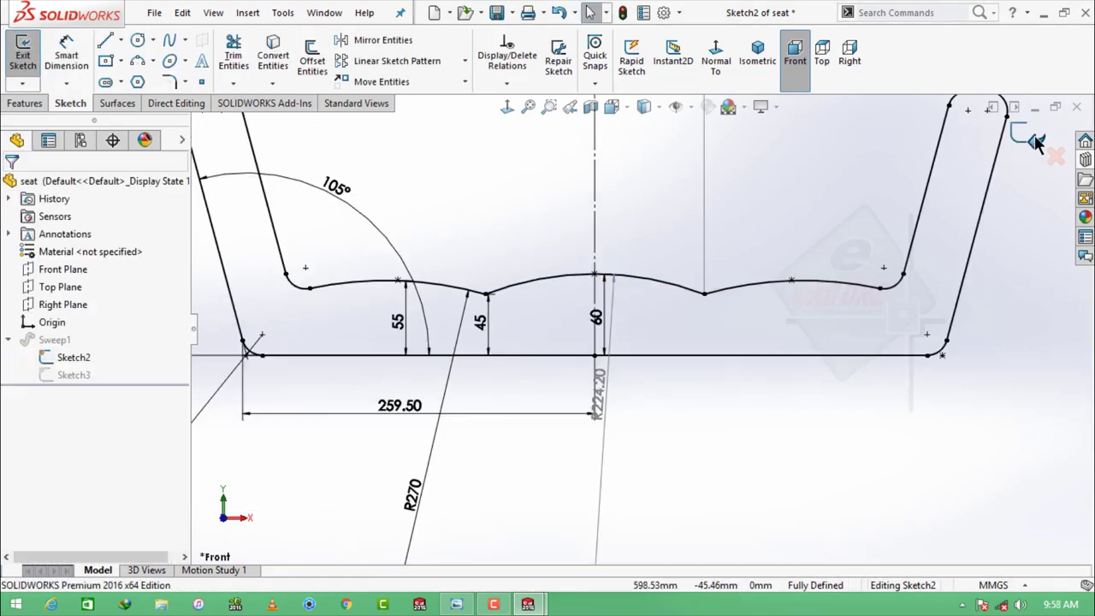
pyautogui.click(1034, 141)
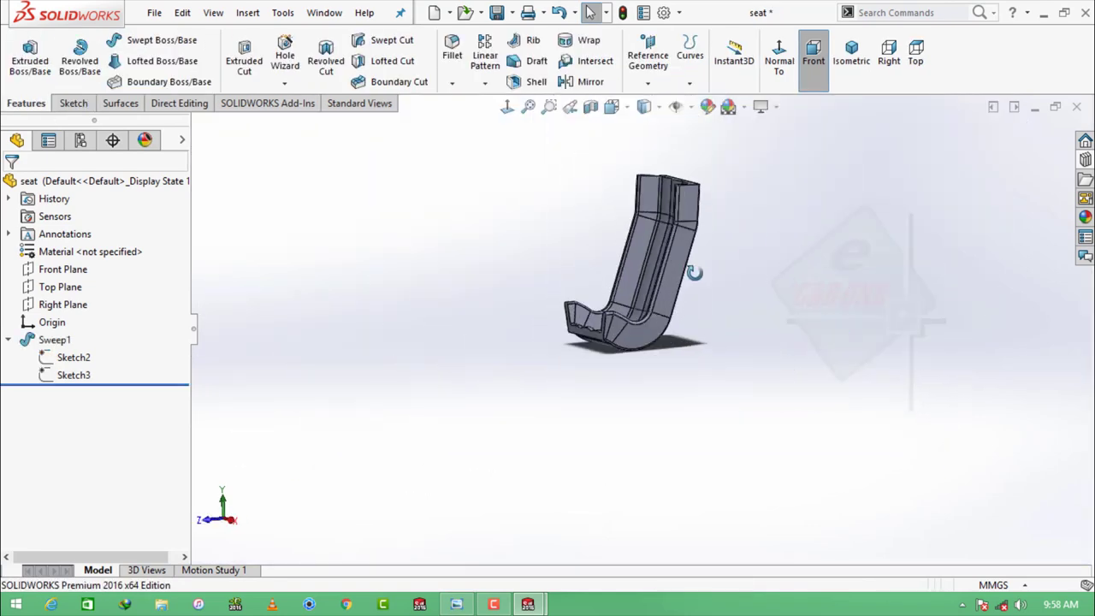
# Orbit to a frontal view and set the display style to Shaded without edges
pyautogui.moveTo(590, 268)
pyautogui.mouseDown(button='middle')
pyautogui.moveTo(602, 349)
pyautogui.moveTo(602, 308)
pyautogui.mouseUp(button='middle')
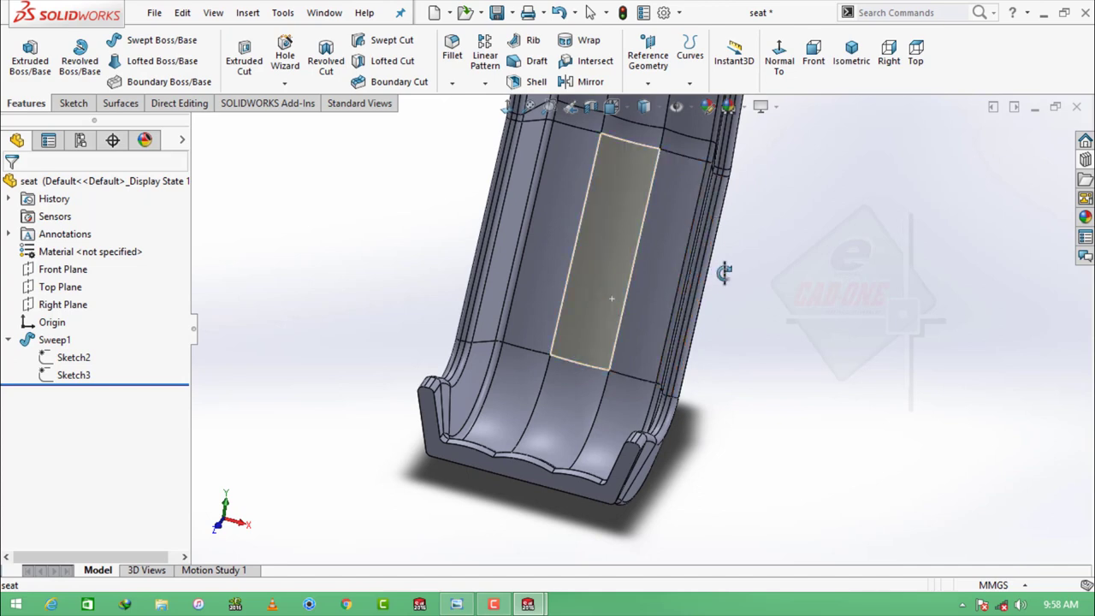
pyautogui.click(644, 107)
pyautogui.click(644, 143)
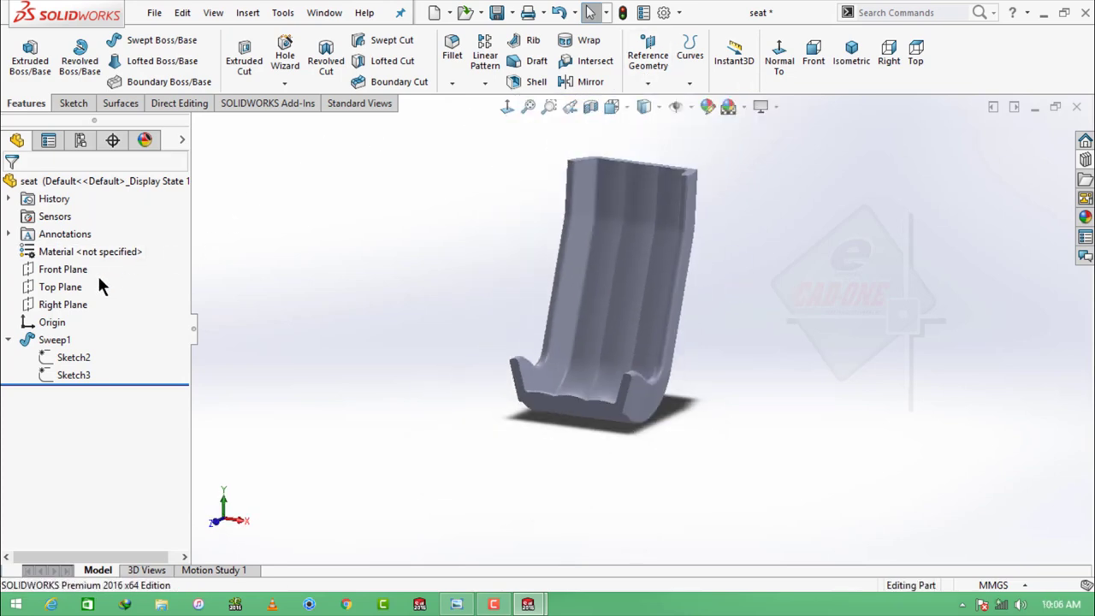
# Select the Right Plane in the FeatureManager tree
pyautogui.click(68, 304)
pyautogui.click(8, 339)
pyautogui.click(229, 337)
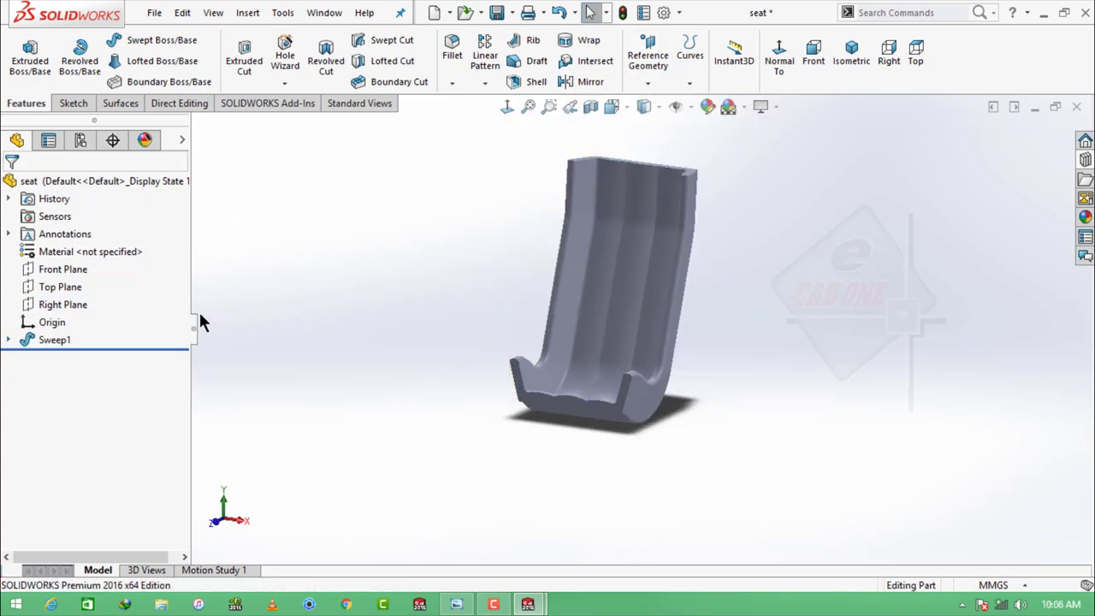
pyautogui.click(73, 305)
# Create Plane1 offset 640 mm from the Right Plane
pyautogui.click(653, 69)
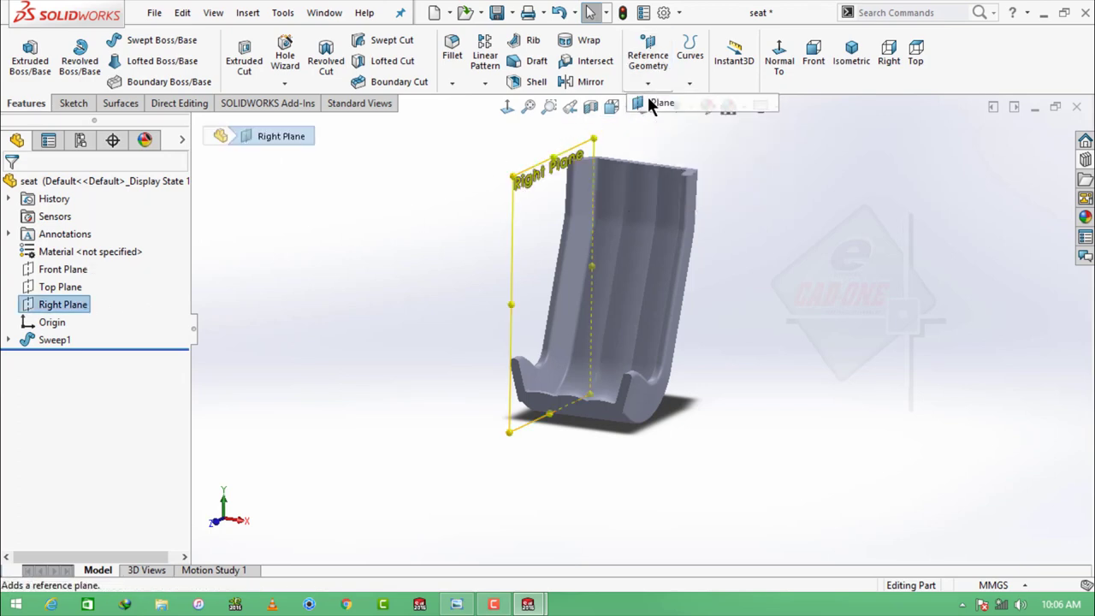
pyautogui.click(658, 103)
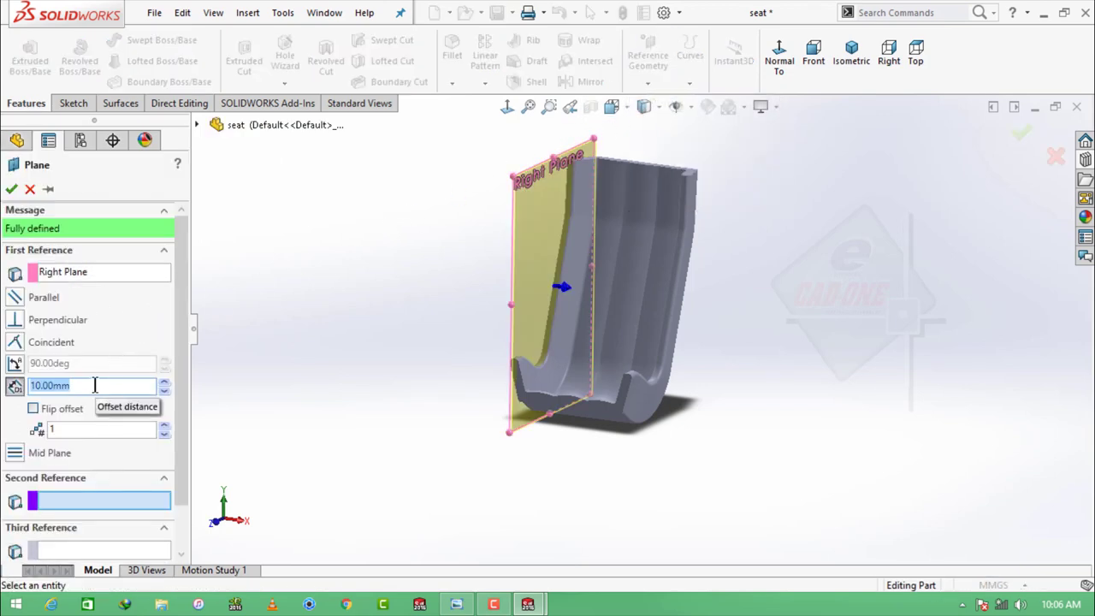
pyautogui.press('Return')
pyautogui.click(11, 188)
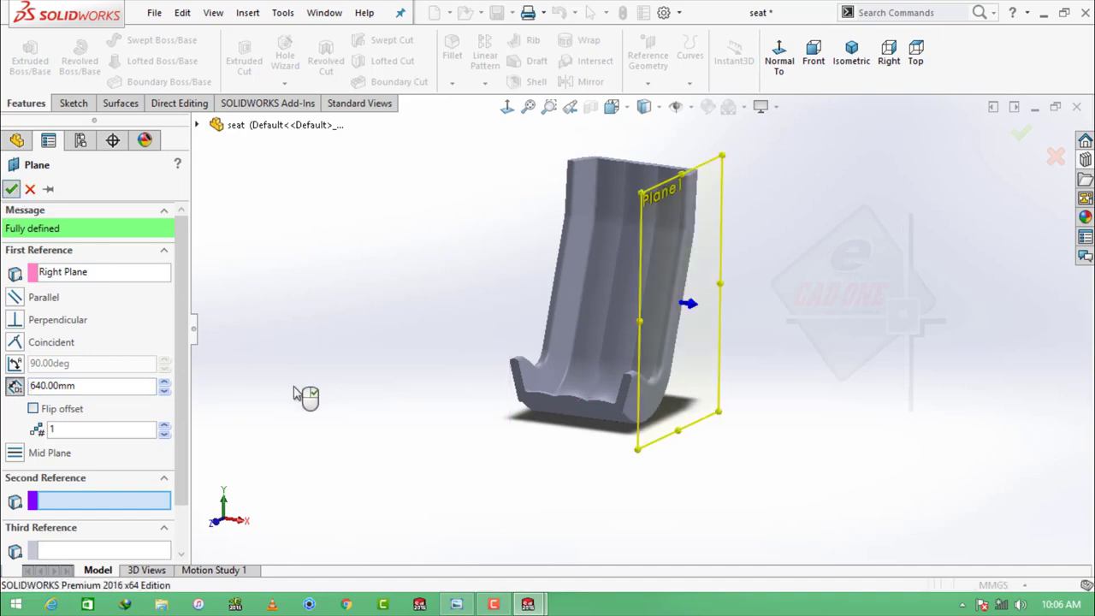
# Start a new sketch on the Front Plane, viewed Normal To
pyautogui.click(63, 268)
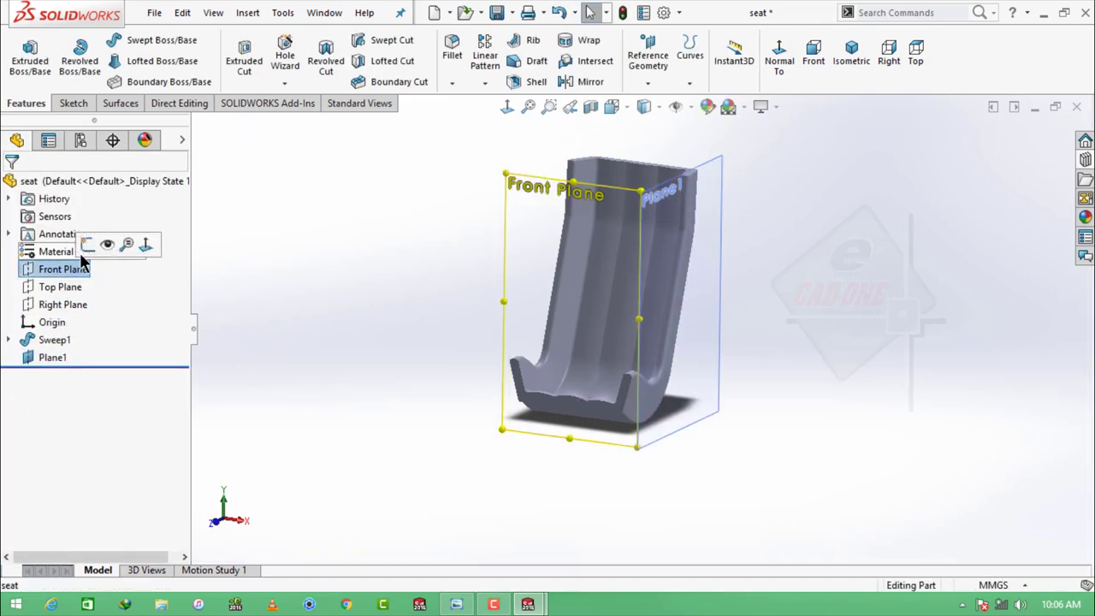
pyautogui.click(88, 246)
pyautogui.click(715, 56)
pyautogui.scroll(-2, 736, 158)
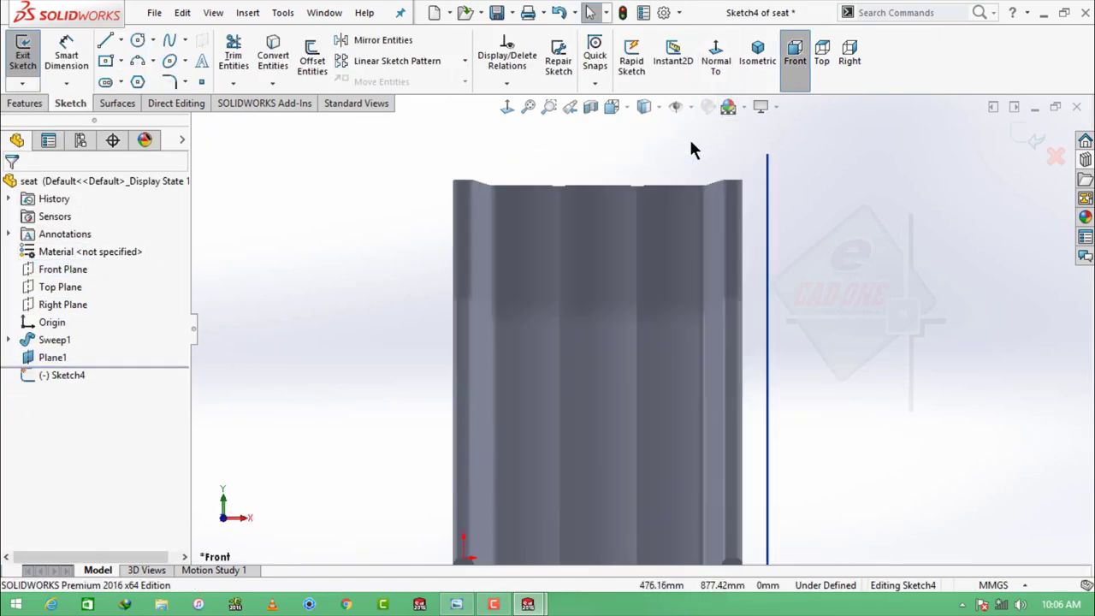
# Draw a vertical line down the backrest centre and convert it to construction geometry
pyautogui.click(104, 44)
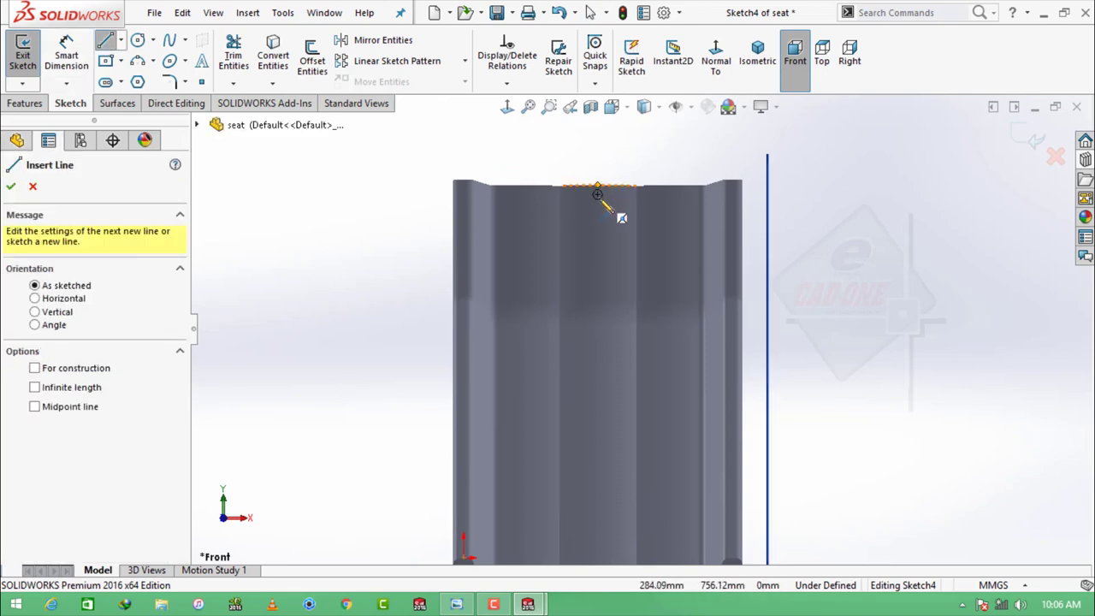
pyautogui.moveTo(597, 195); pyautogui.dragTo(597, 323)
pyautogui.press('Escape')
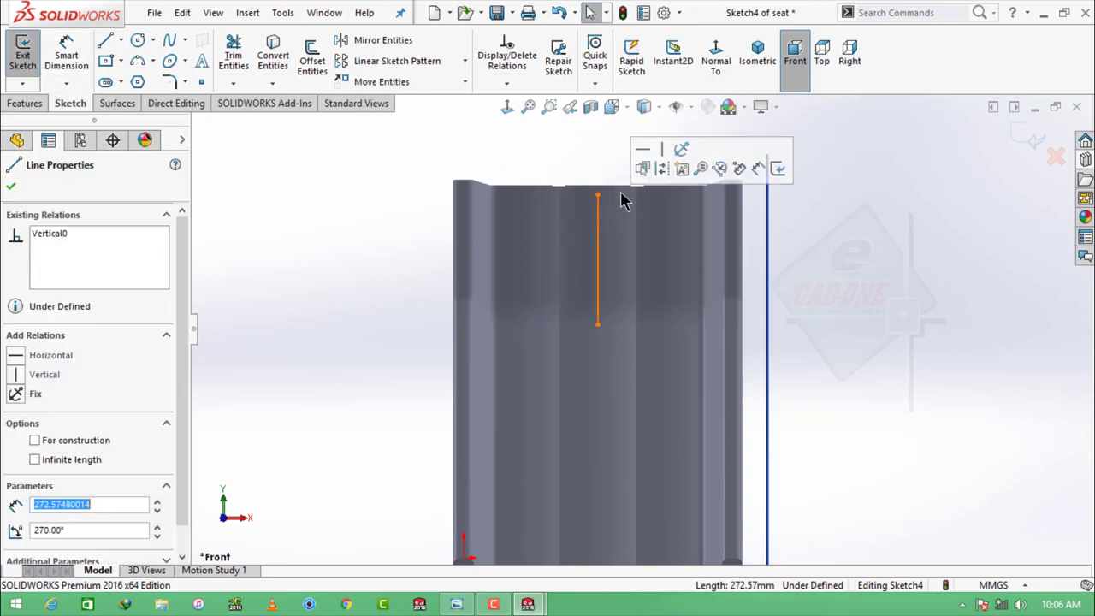
pyautogui.click(664, 167)
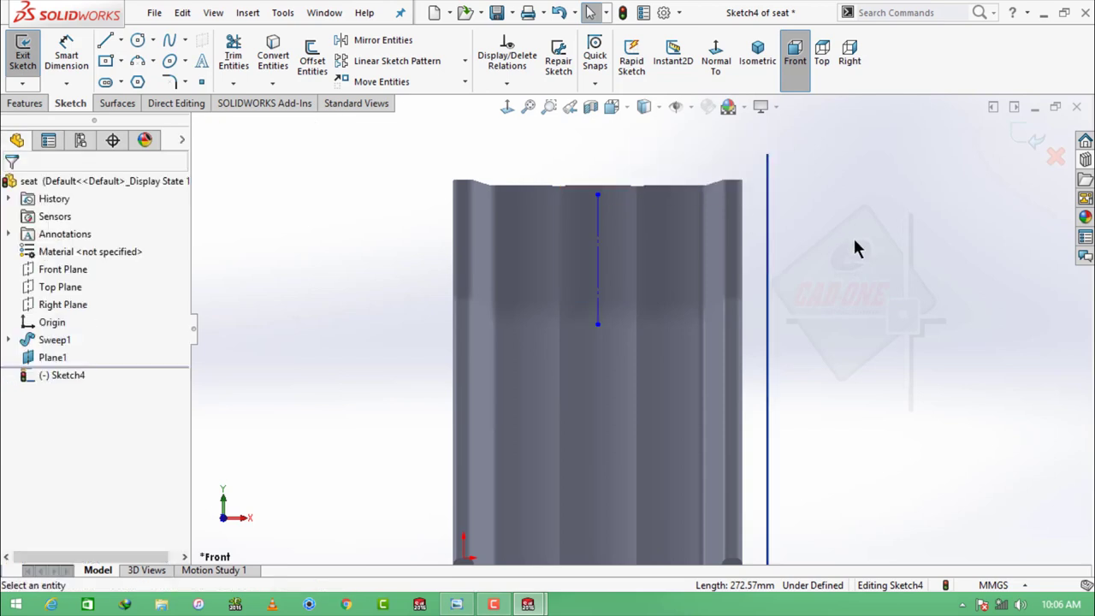
# Draw a closed line profile with top edge, left side, bottom, slanted edge and short step
pyautogui.click(105, 41)
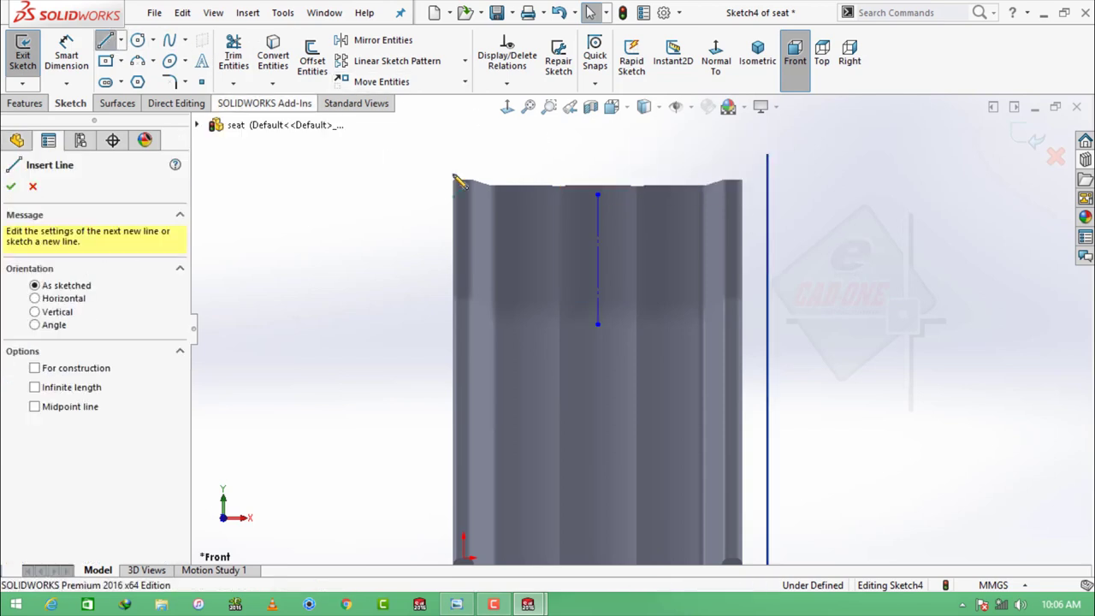
pyautogui.click(596, 133)
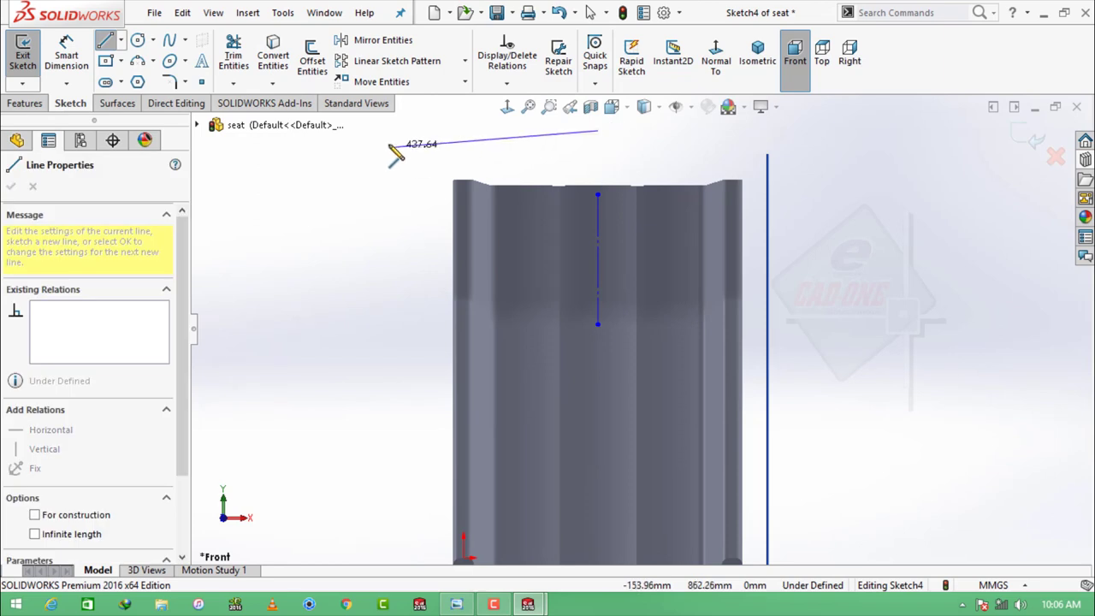
pyautogui.click(410, 130)
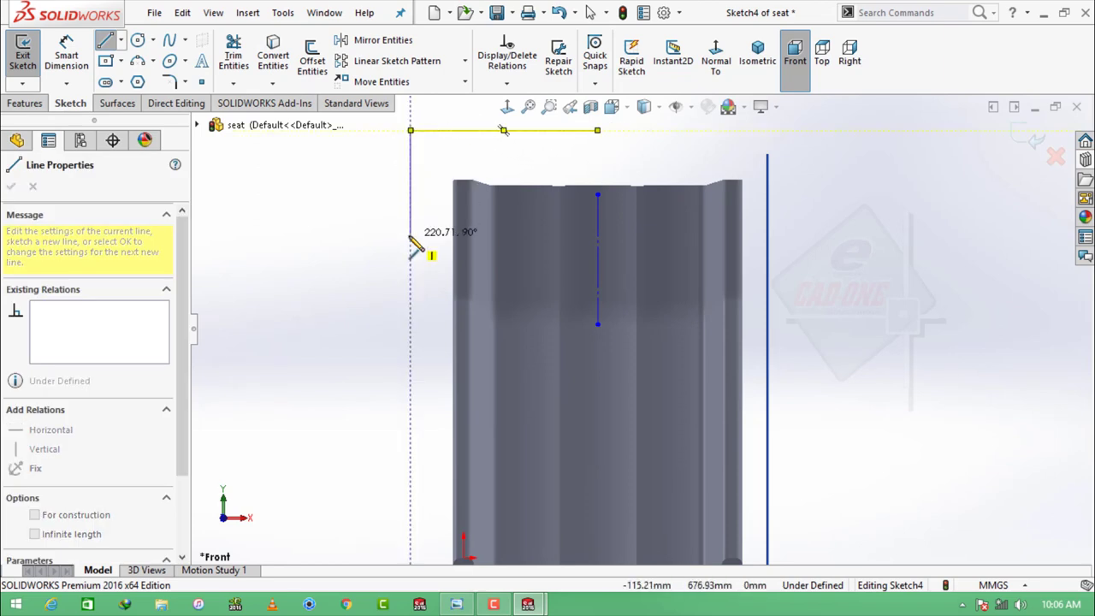
pyautogui.click(411, 236)
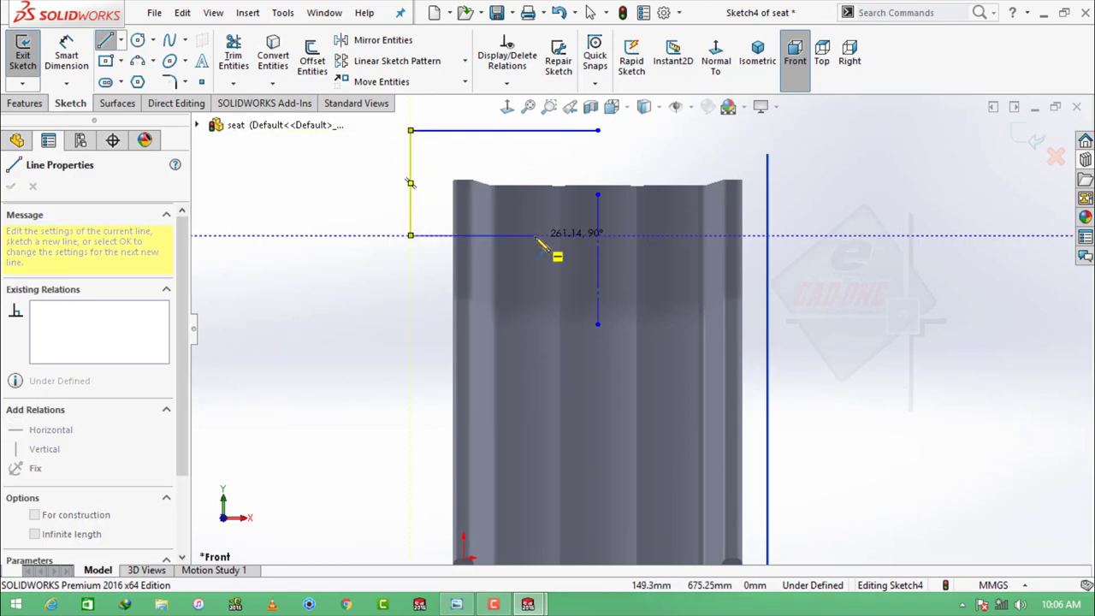
pyautogui.click(534, 235)
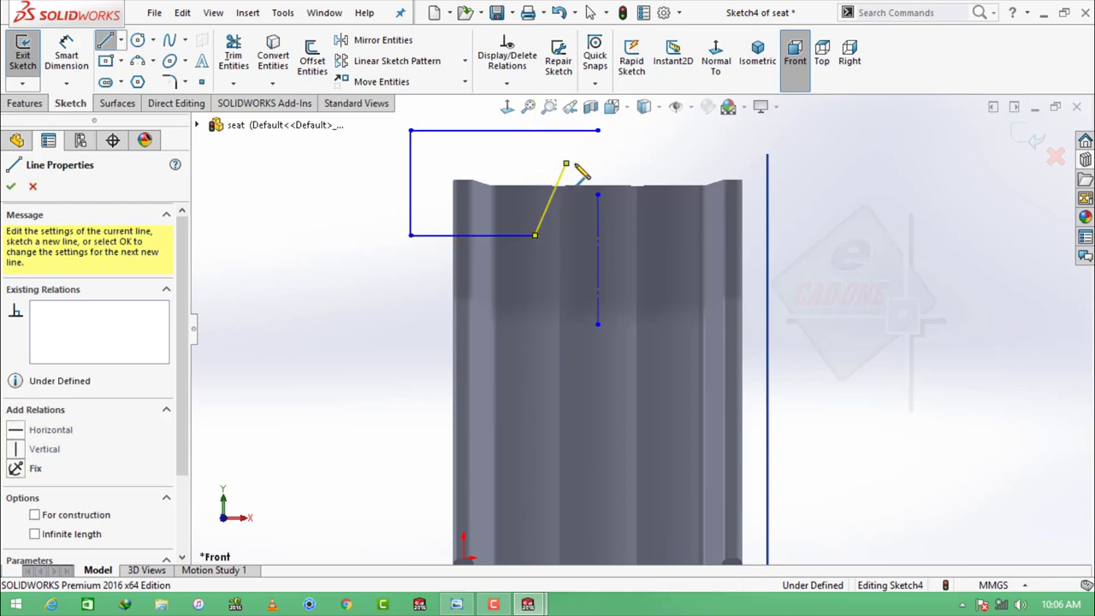
pyautogui.click(597, 162)
pyautogui.click(596, 130)
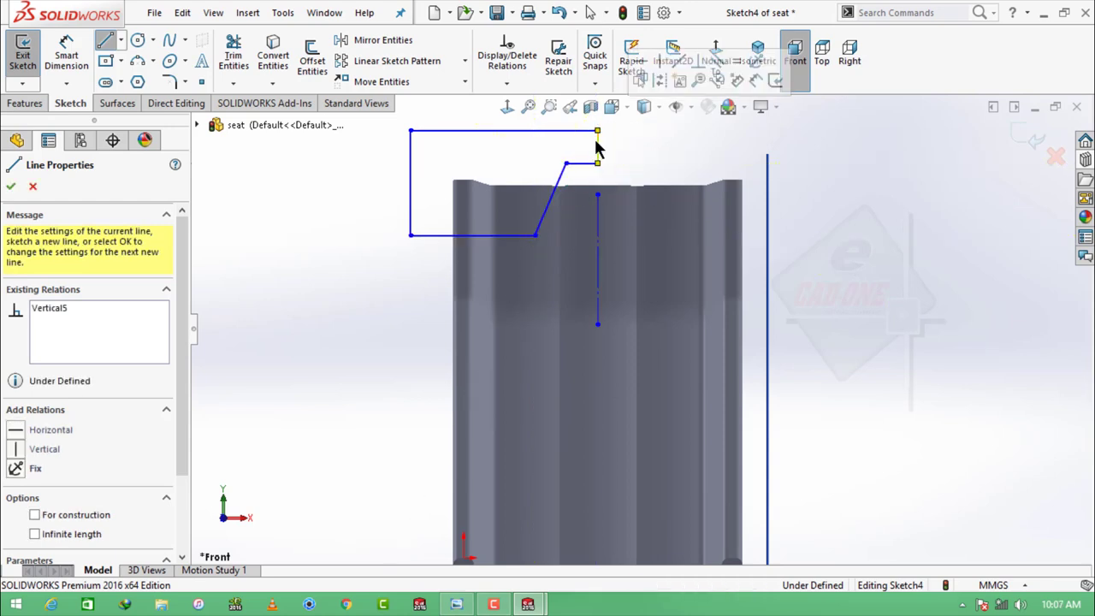
pyautogui.press('Escape')
pyautogui.click(599, 152)
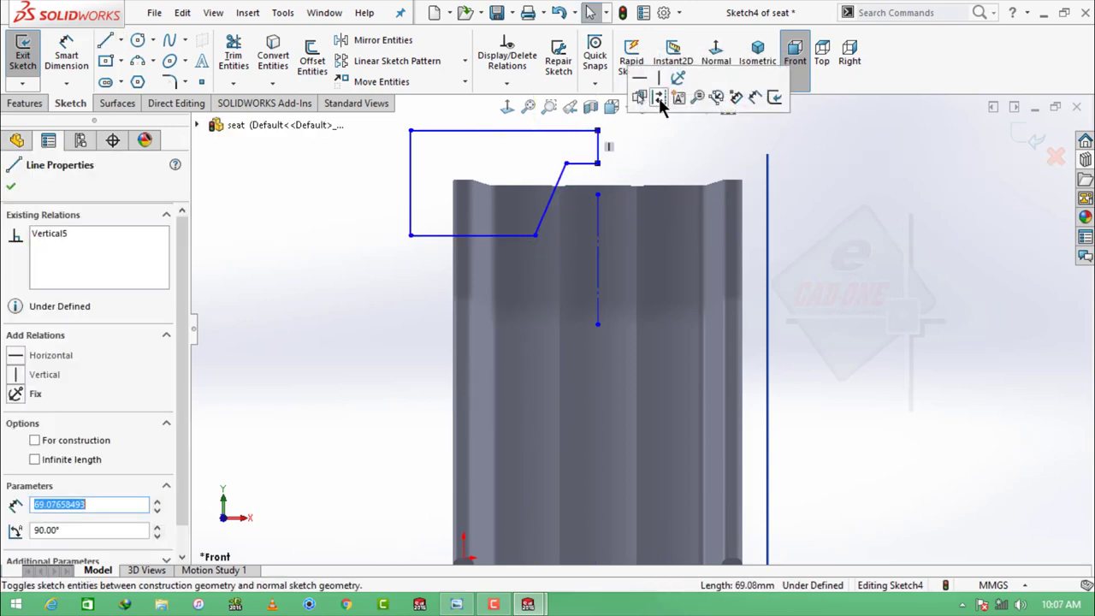
pyautogui.press('Escape')
pyautogui.click(598, 164)
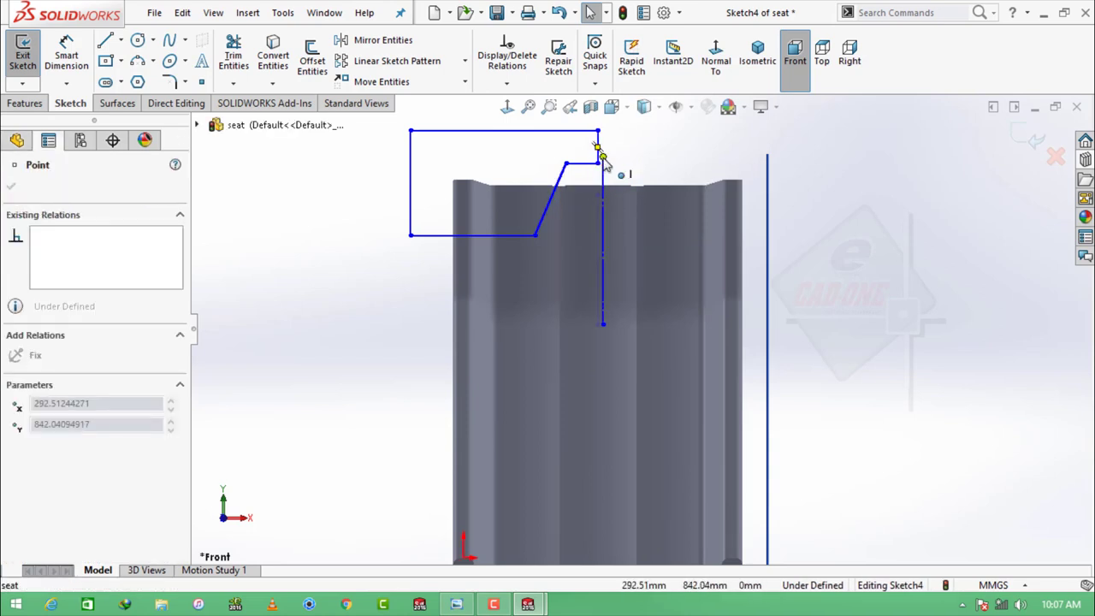
pyautogui.press('Escape')
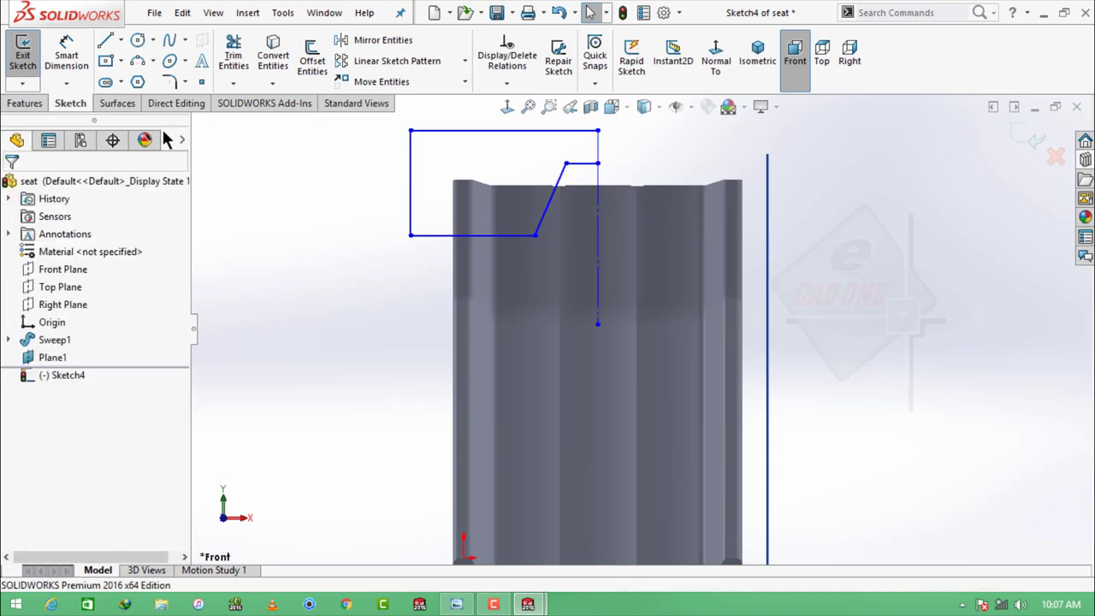
# Dimension the angle between the bottom and slanted edges as 120°
pyautogui.press('d')
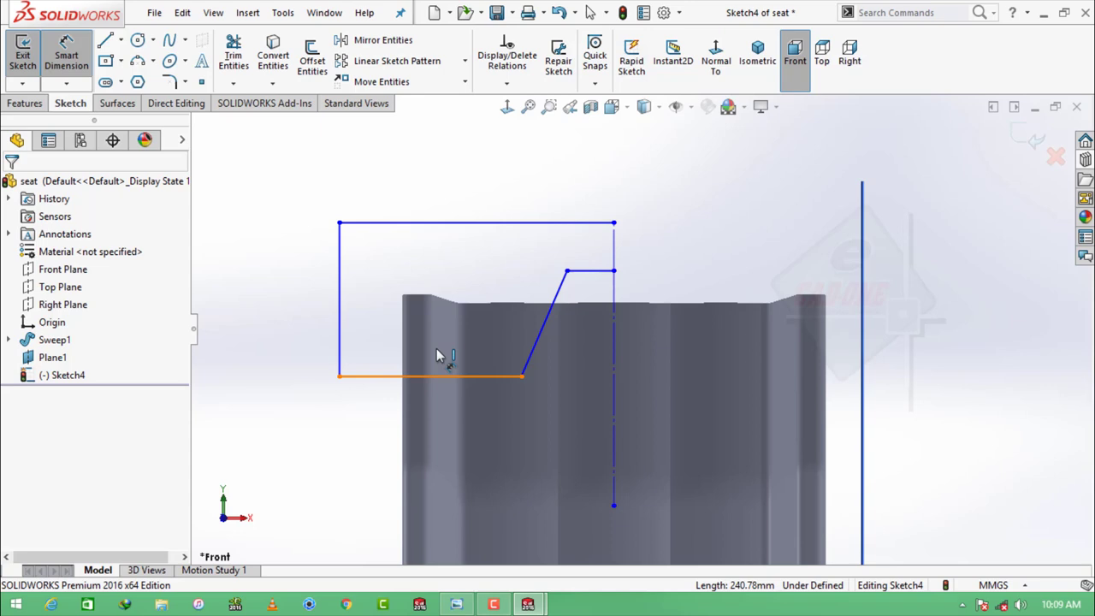
pyautogui.click(436, 356)
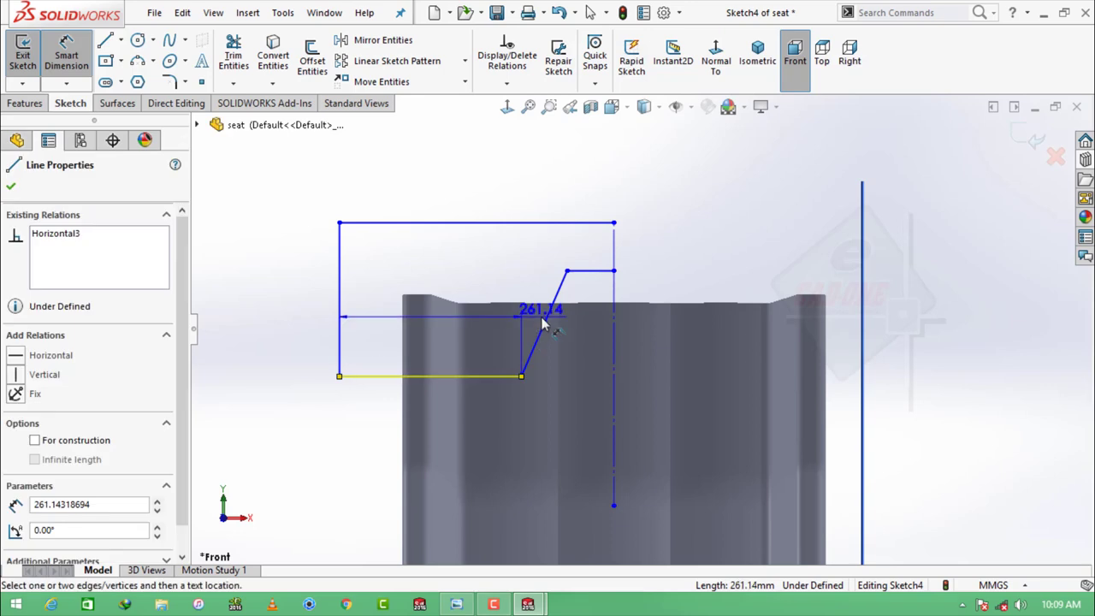
pyautogui.click(547, 322)
pyautogui.click(444, 304)
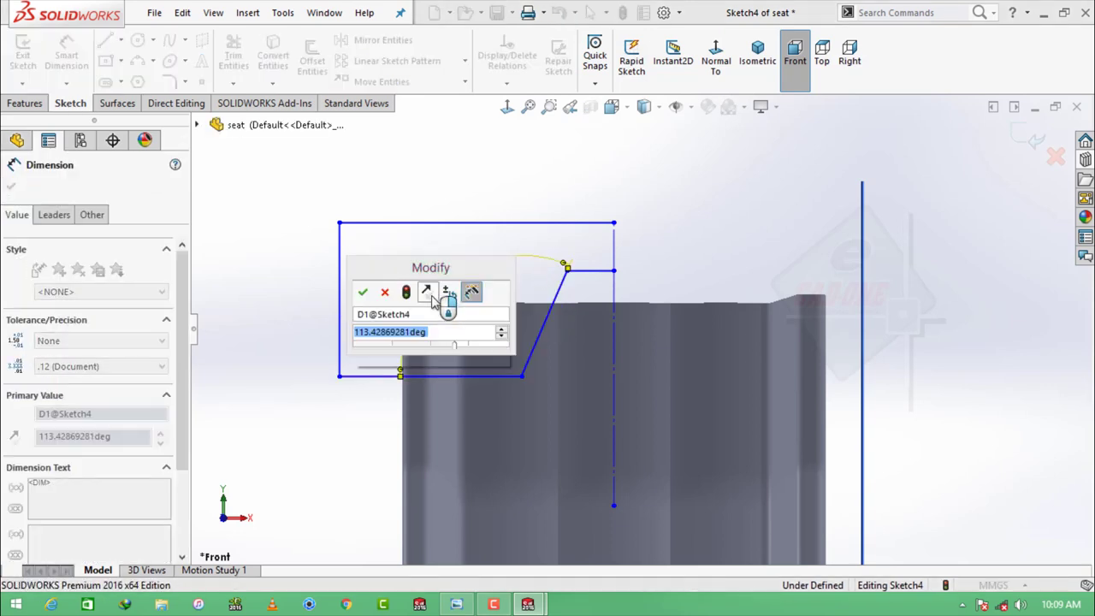
pyautogui.write('120')
pyautogui.press('Return')
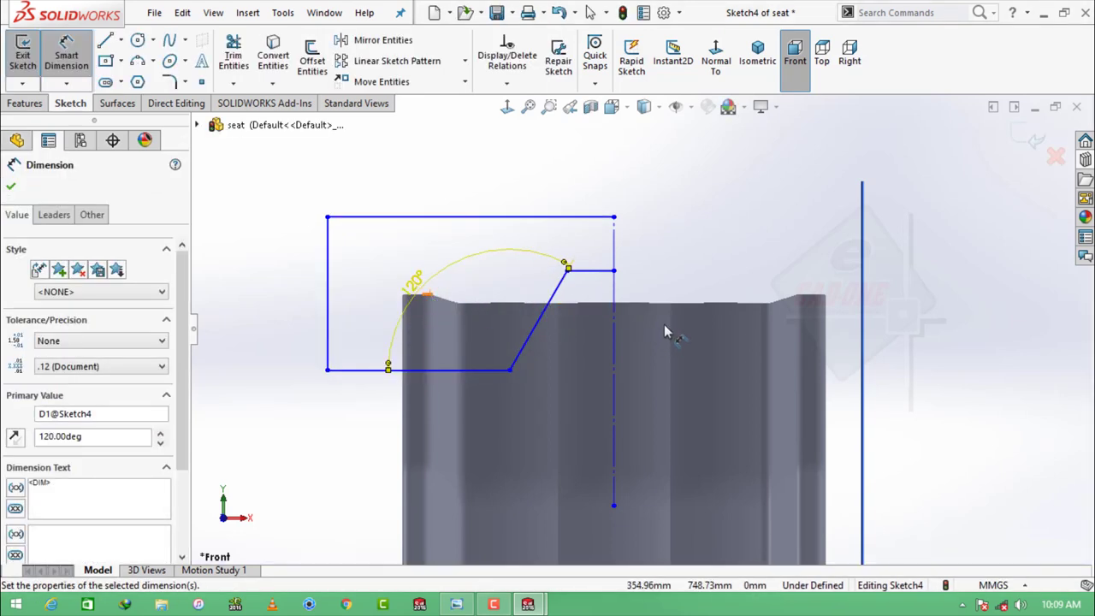
pyautogui.press('Escape')
pyautogui.scroll(2, 663, 316)
pyautogui.scroll(2, 662, 318)
pyautogui.scroll(-1, 672, 387)
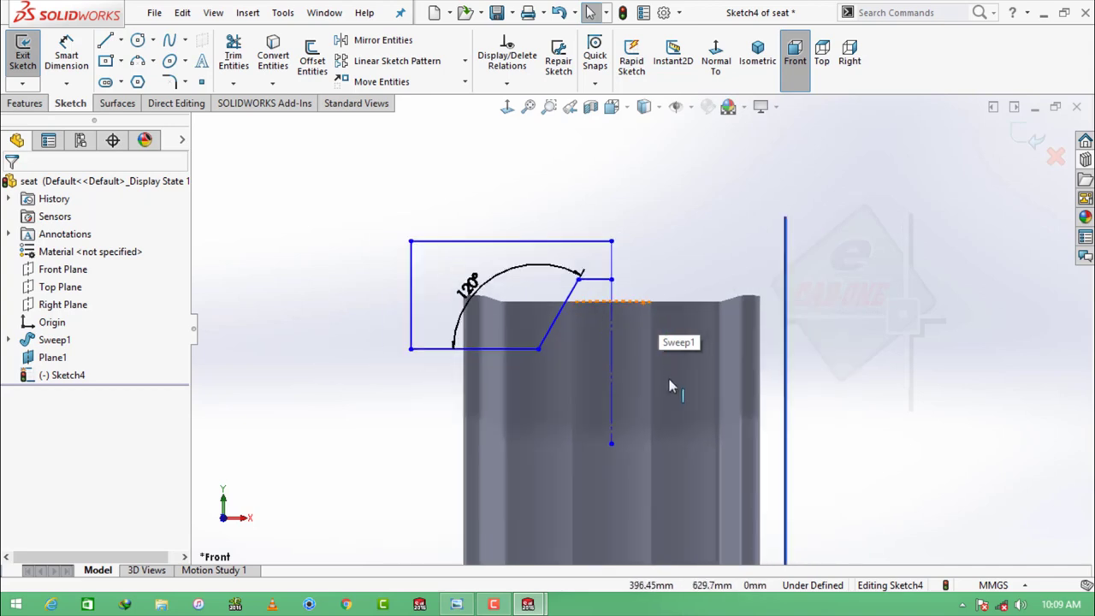
pyautogui.moveTo(538, 349); pyautogui.dragTo(500, 359)
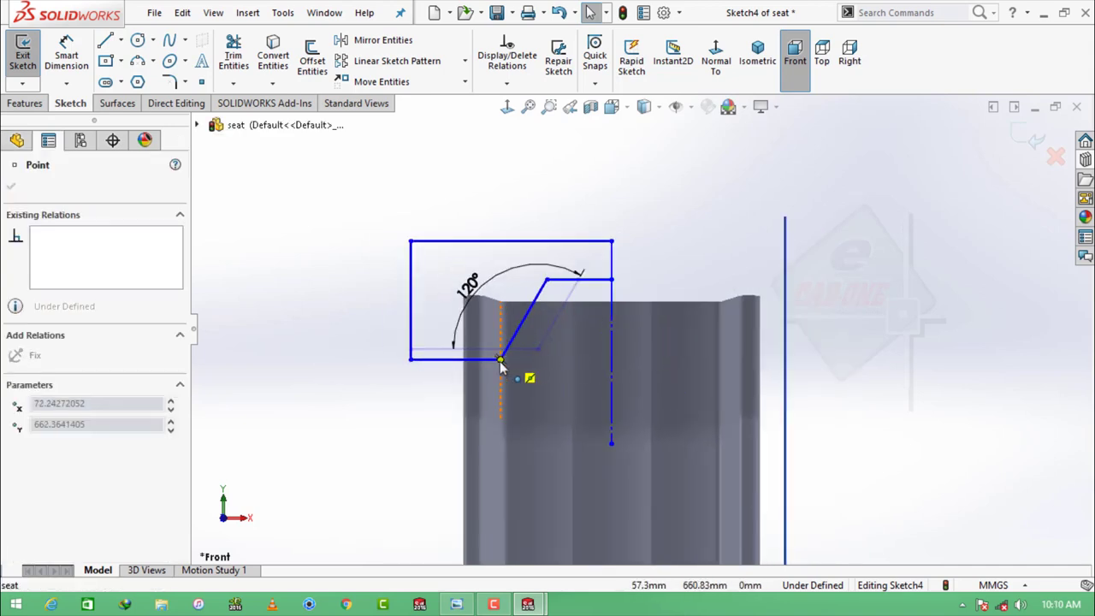
pyautogui.press('Escape')
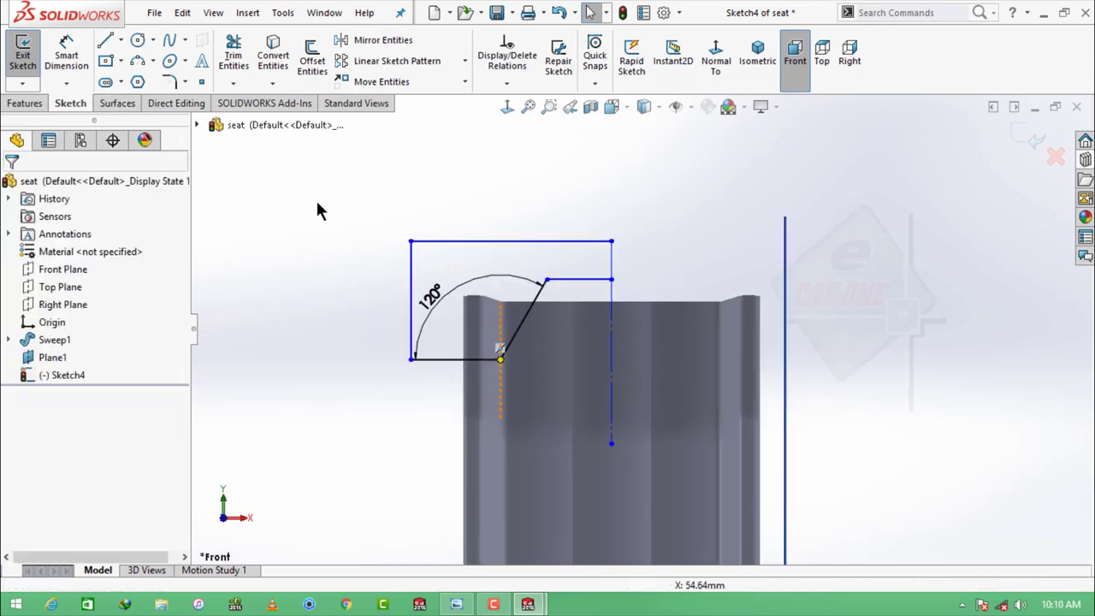
pyautogui.hotkey('ctrl', 'z')
# Set the short horizontal step width to 100
pyautogui.click(75, 64)
pyautogui.click(599, 280)
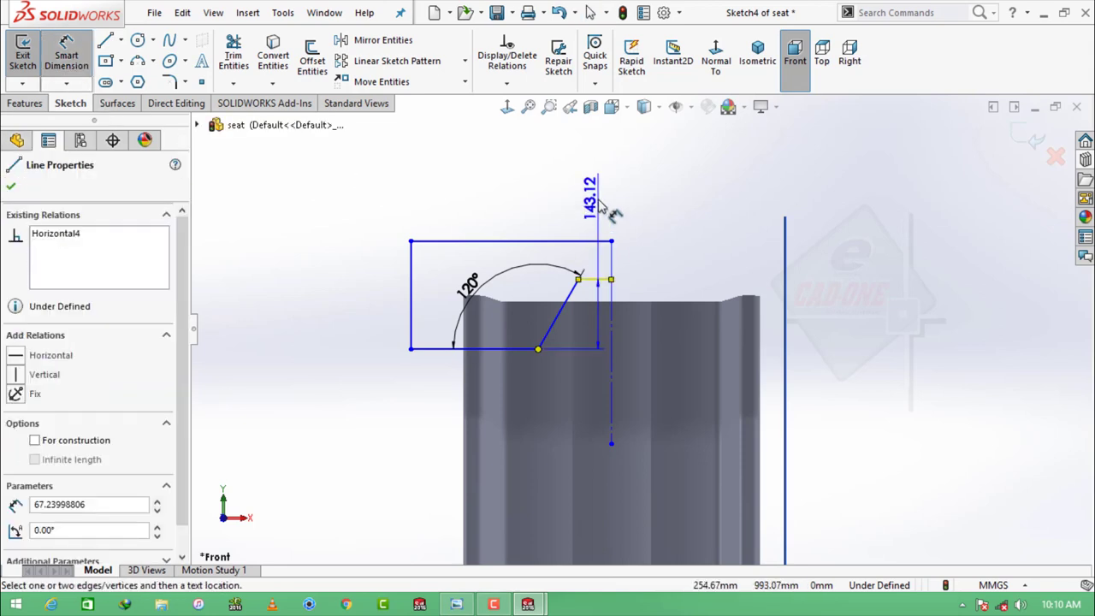
pyautogui.press('Escape')
pyautogui.click(599, 279)
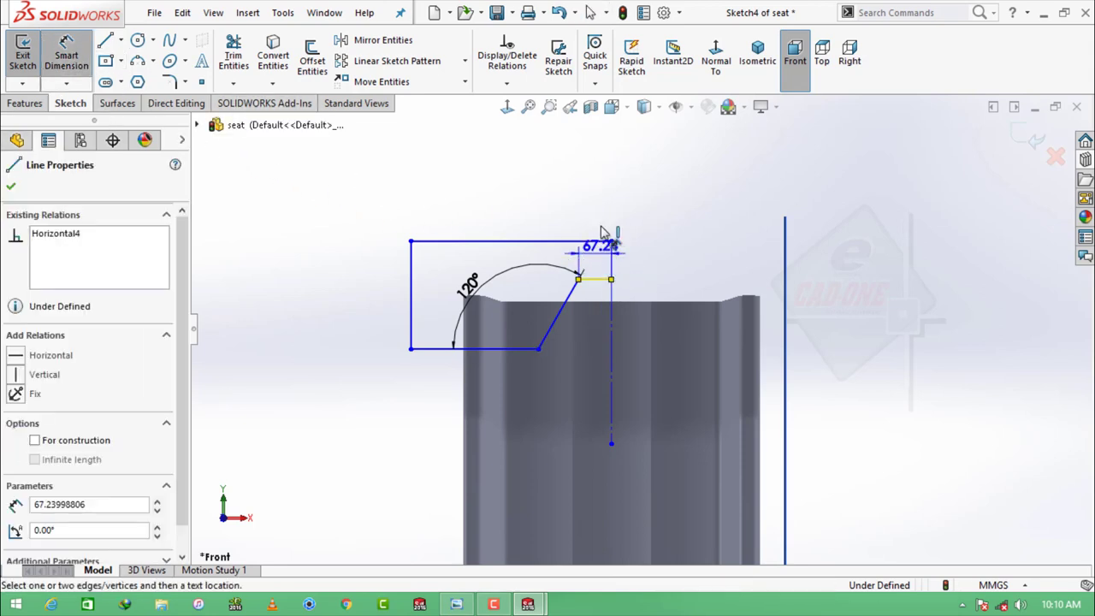
pyautogui.click(600, 199)
pyautogui.write('100')
pyautogui.press('Return')
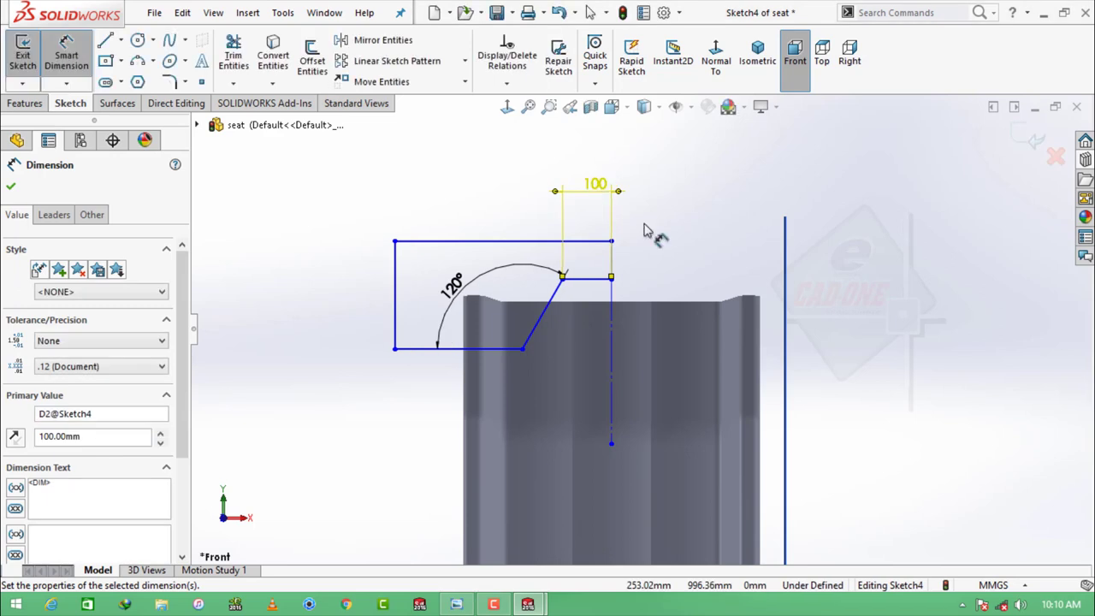
pyautogui.press('Escape')
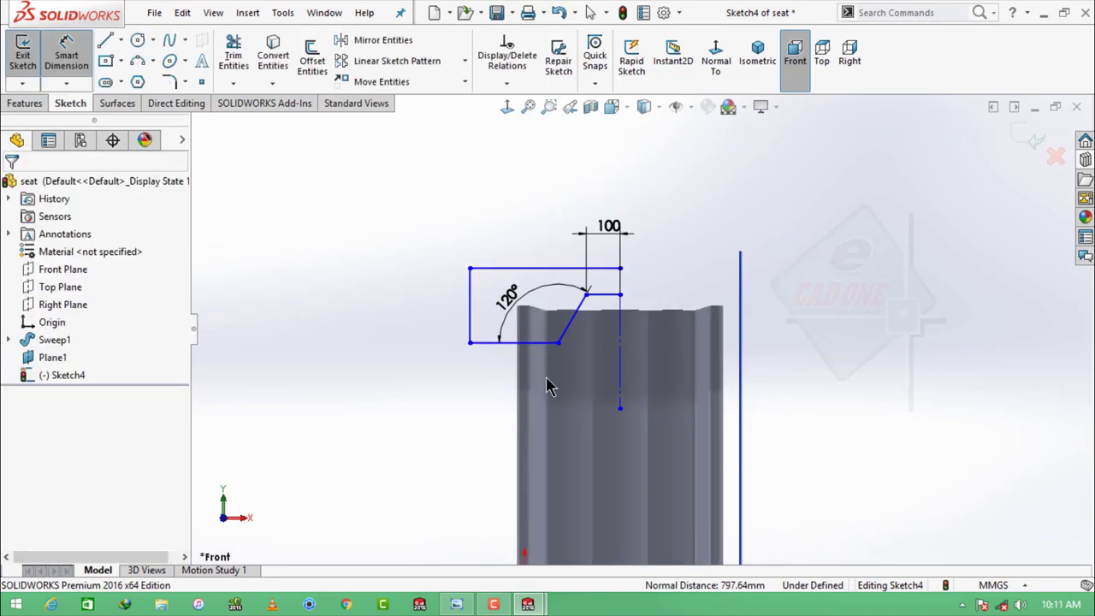
# Dimension the profile's upper endpoint 790 mm above the origin
pyautogui.scroll(3, 547, 384)
pyautogui.click(66, 53)
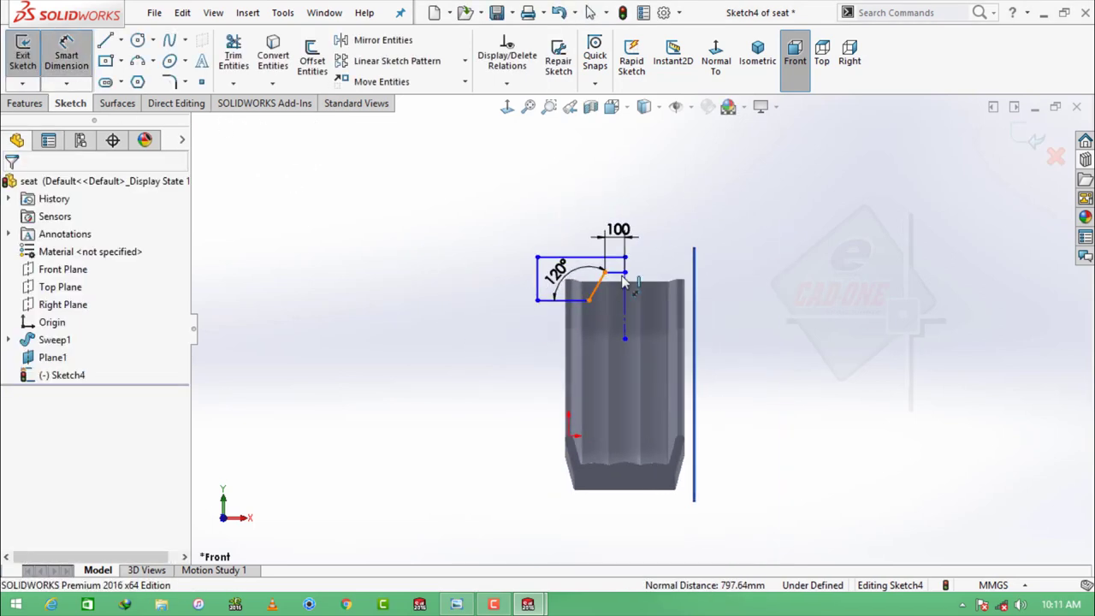
pyautogui.click(625, 272)
pyautogui.click(568, 435)
pyautogui.click(419, 374)
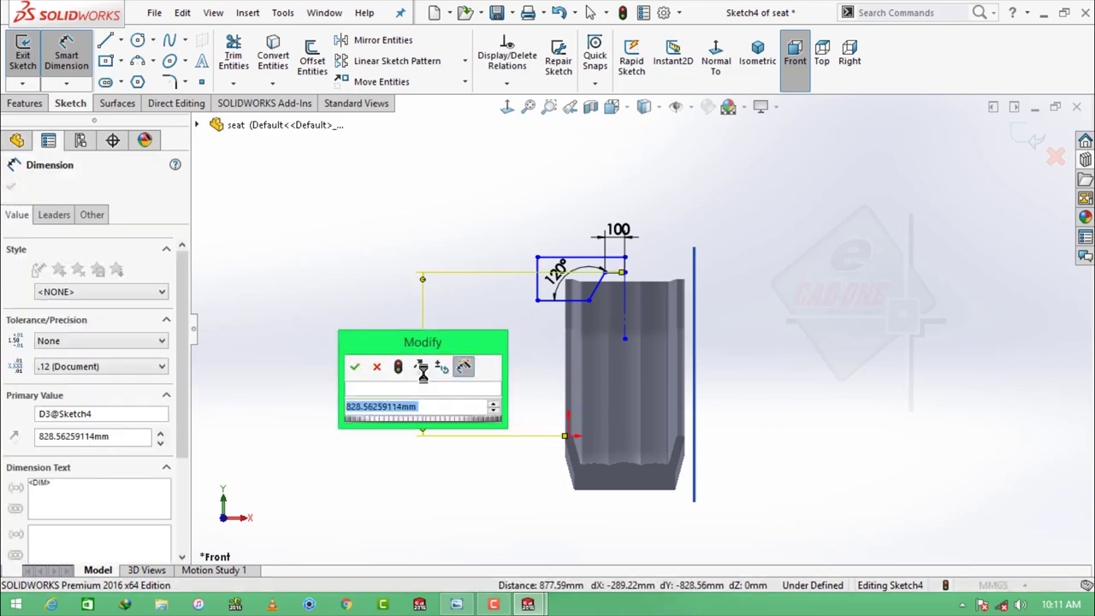
pyautogui.write('790')
pyautogui.press('Return')
pyautogui.scroll(3, 588, 342)
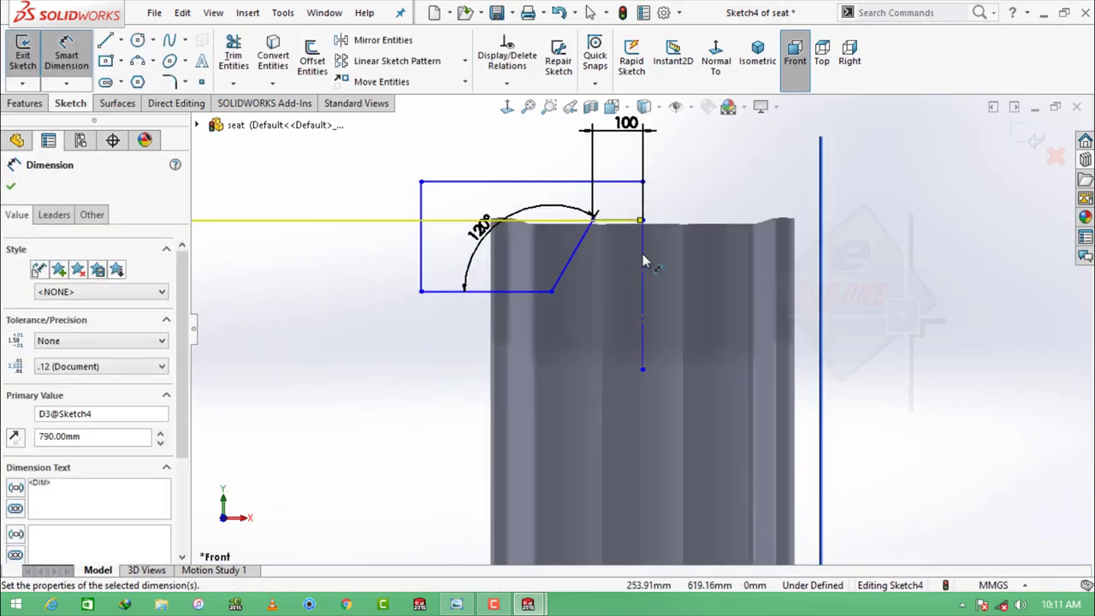
pyautogui.scroll(2, 642, 257)
pyautogui.press('Escape')
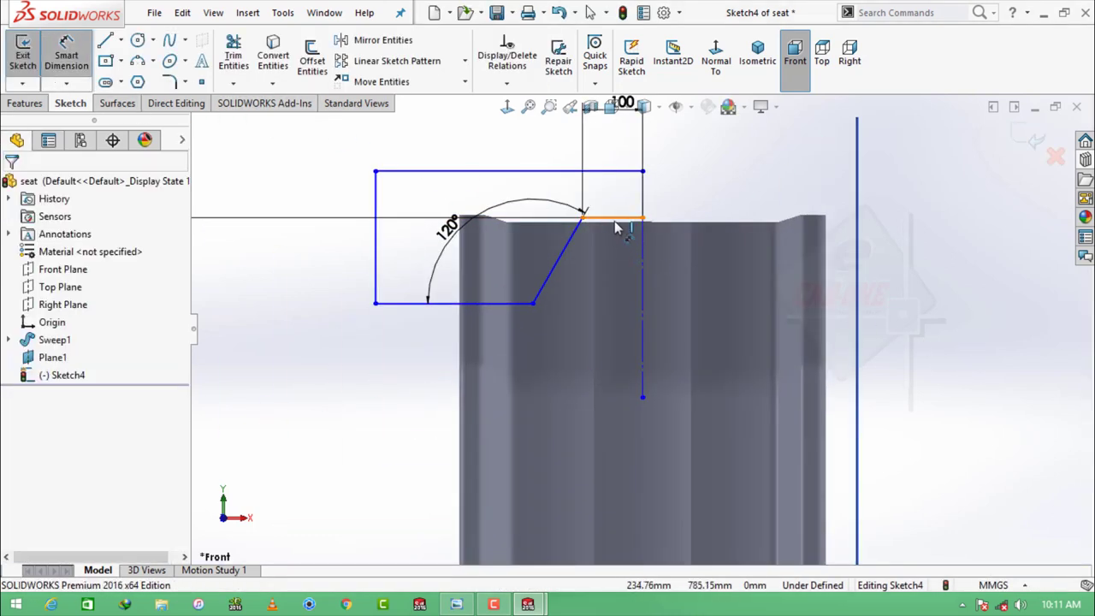
# Set the left edge height to 300 and the step height to 220
pyautogui.click(376, 210)
pyautogui.click(324, 317)
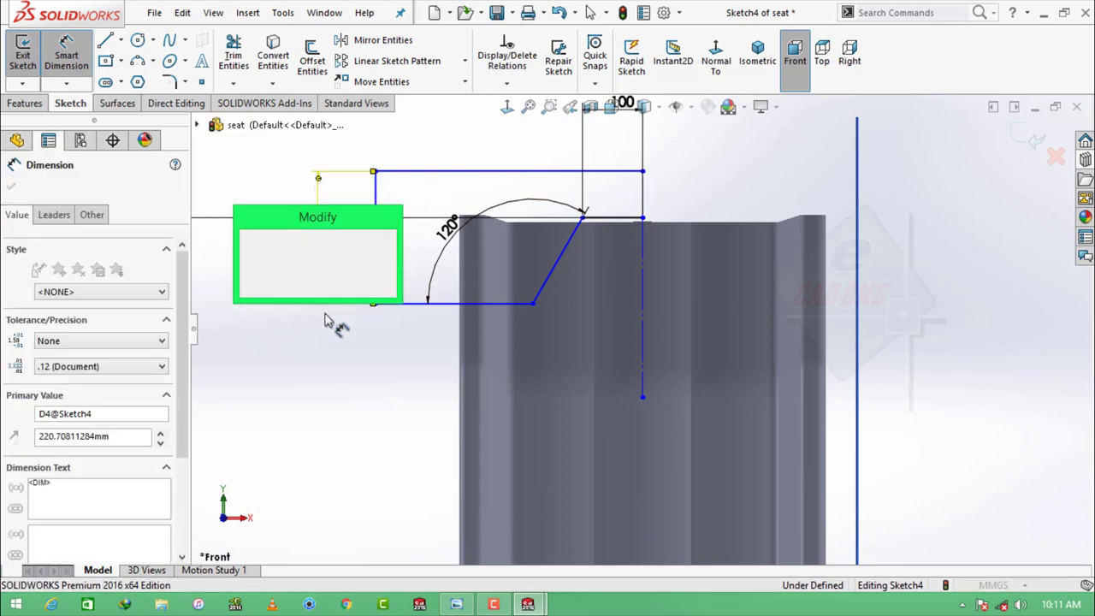
pyautogui.write('300')
pyautogui.press('Return')
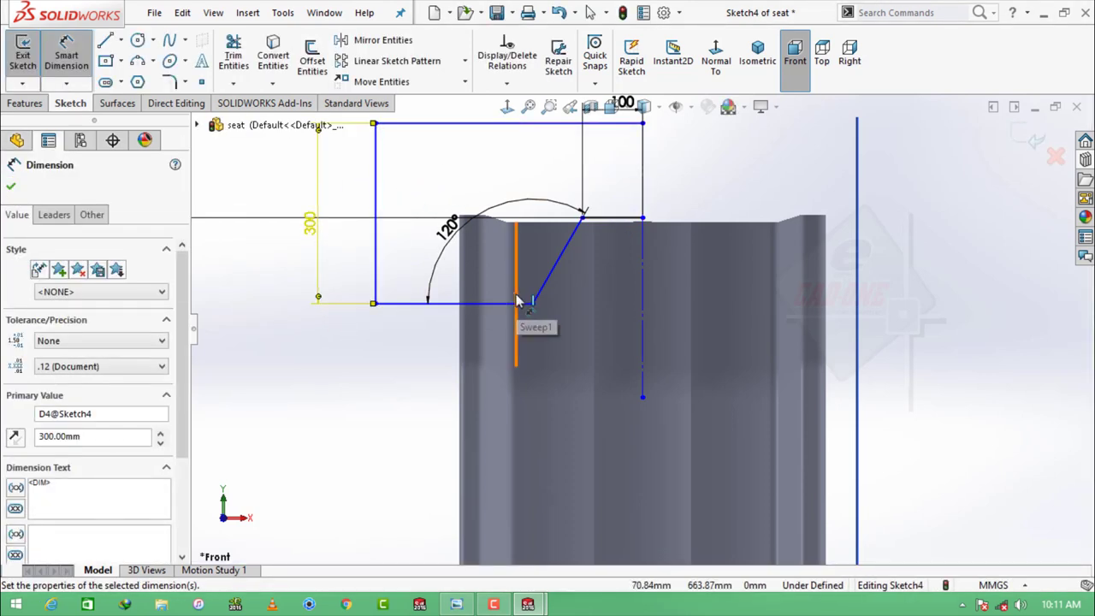
pyautogui.click(416, 307)
pyautogui.click(389, 283)
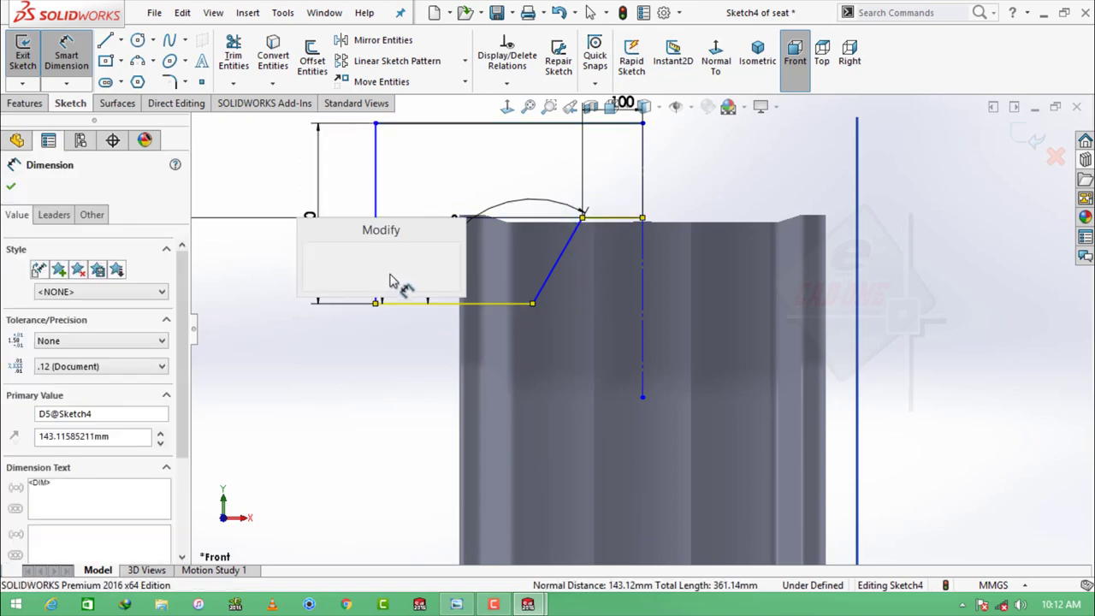
pyautogui.write('220')
pyautogui.press('Return')
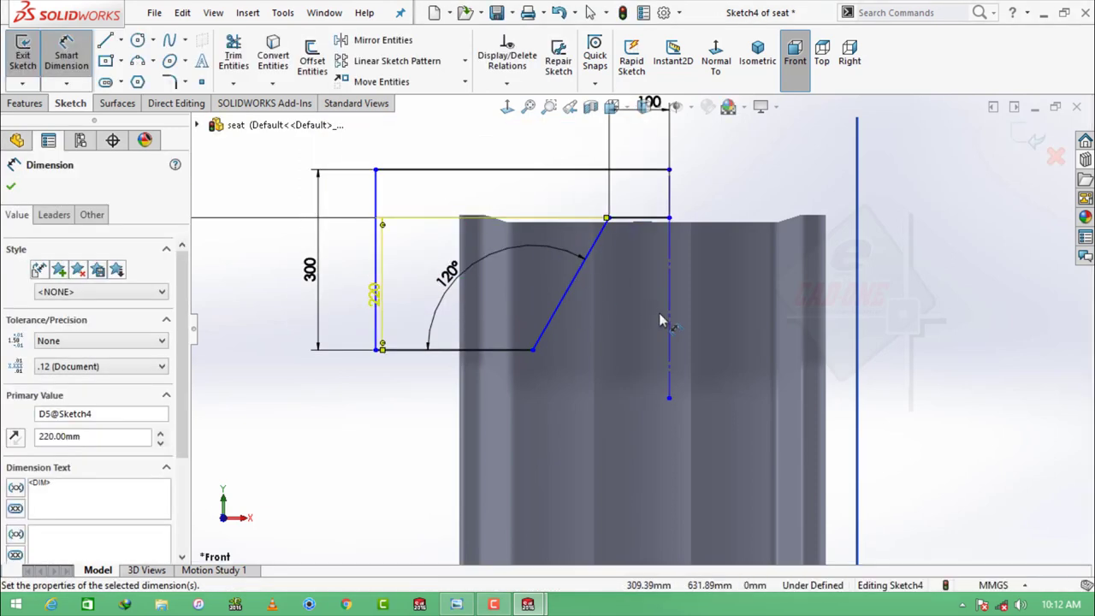
pyautogui.press('z')
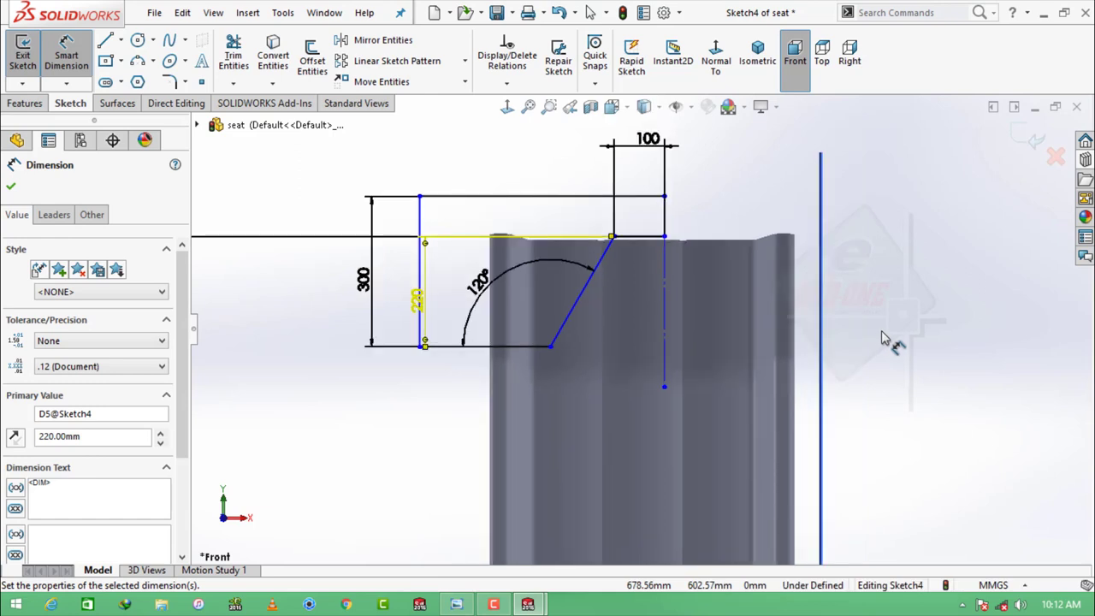
pyautogui.press('z')
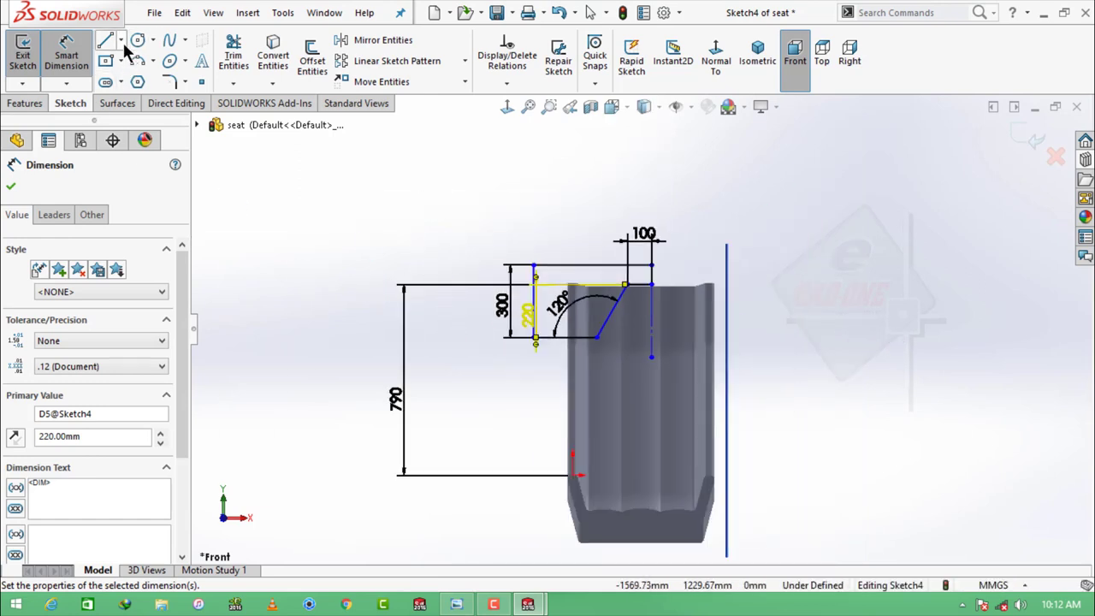
# Start a vertical centerline at the seat's bottom edge
pyautogui.click(120, 40)
pyautogui.click(141, 72)
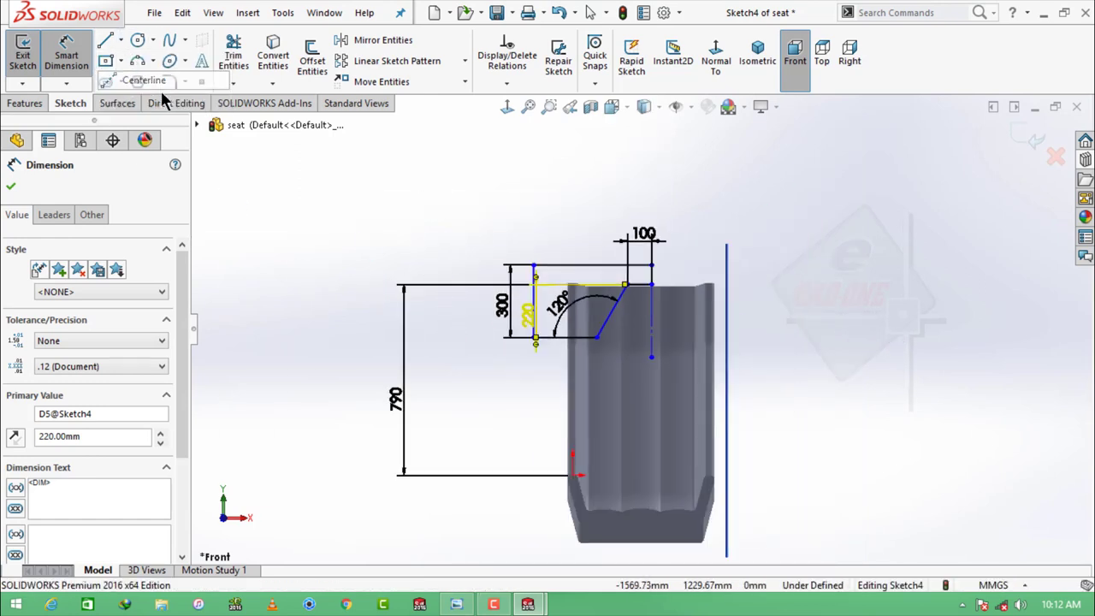
pyautogui.click(638, 542)
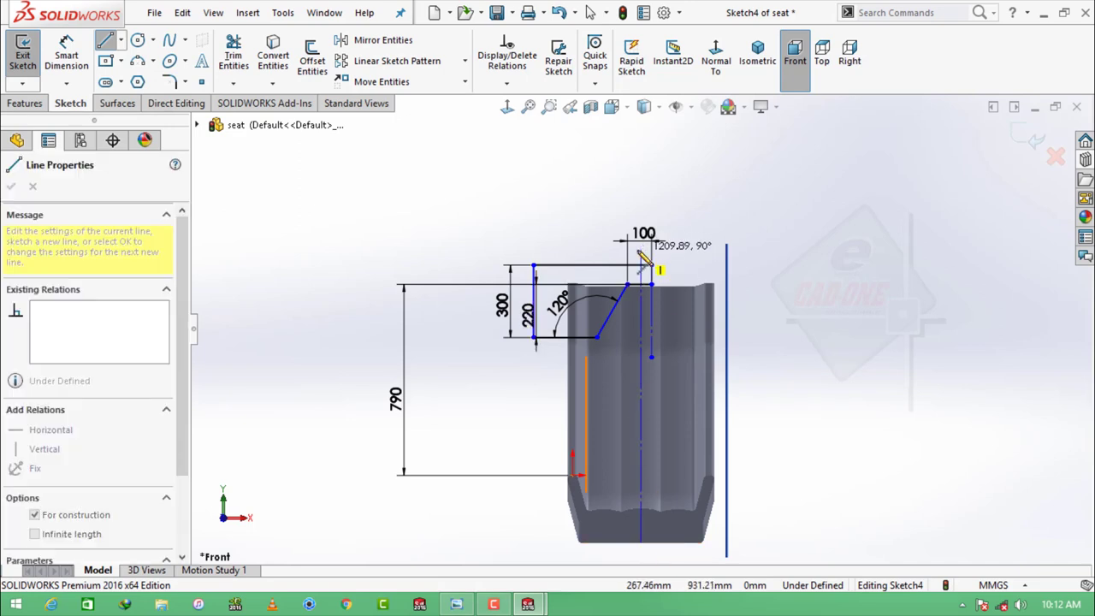
pyautogui.scroll(-5, 648, 310)
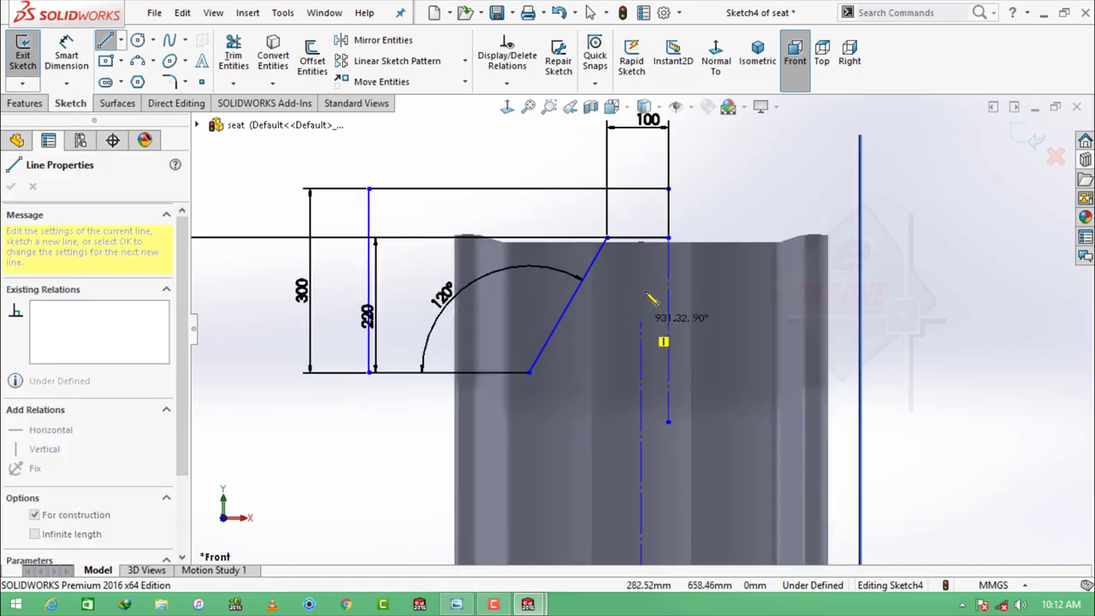
# Finish the centerline, then delete the old construction line and top horizontal line
pyautogui.click(640, 205)
pyautogui.press('Escape')
pyautogui.click(668, 316)
pyautogui.press('Delete')
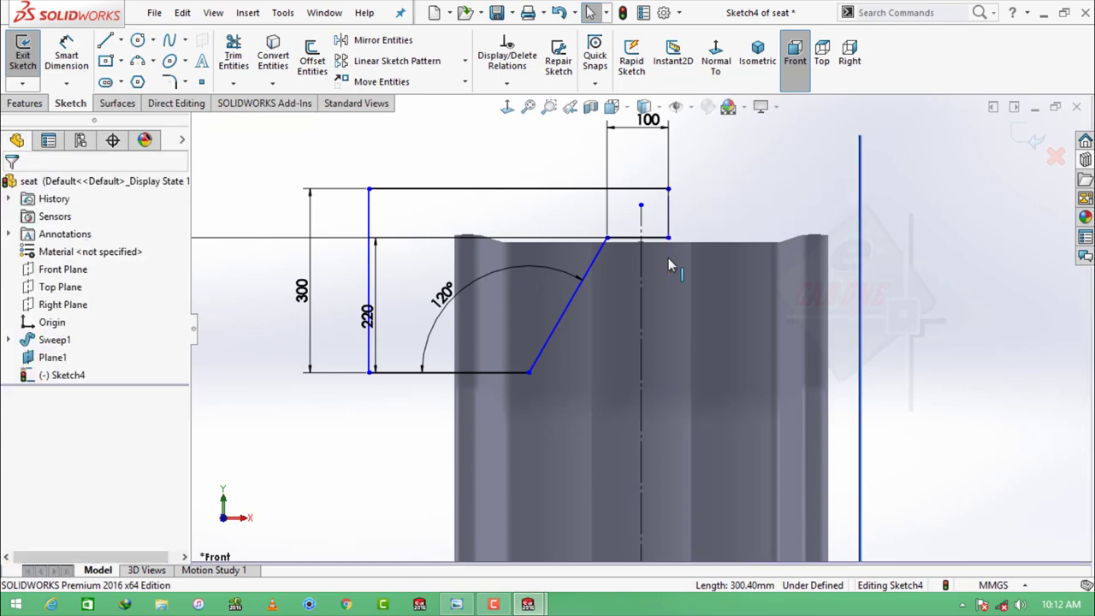
pyautogui.click(657, 242)
pyautogui.press('Delete')
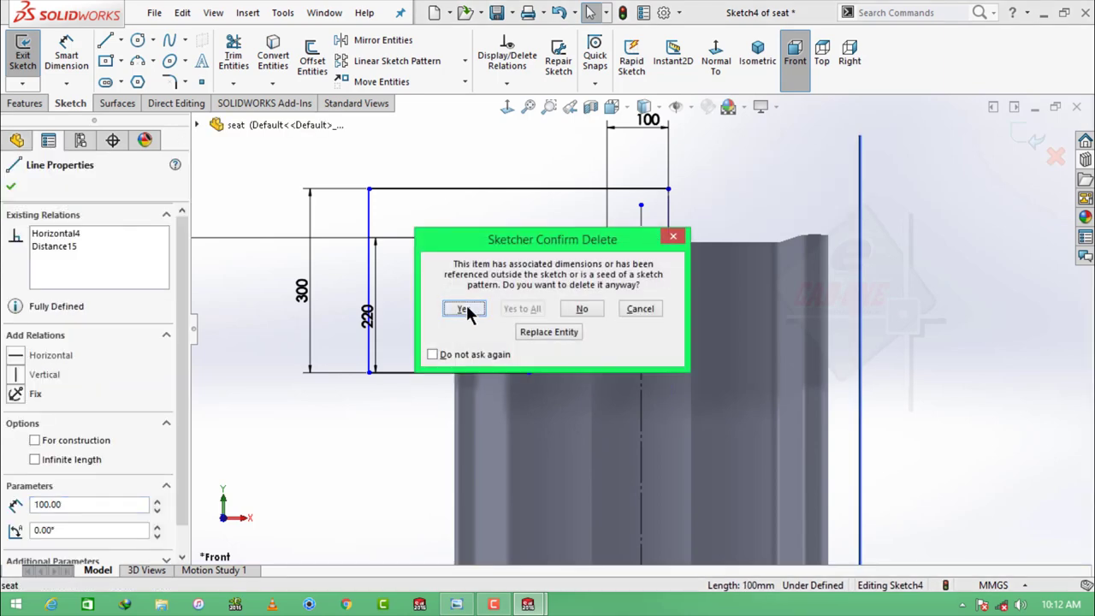
pyautogui.click(464, 309)
# Draw a new top line ending on the centerline and dimension it 100 mm
pyautogui.click(106, 40)
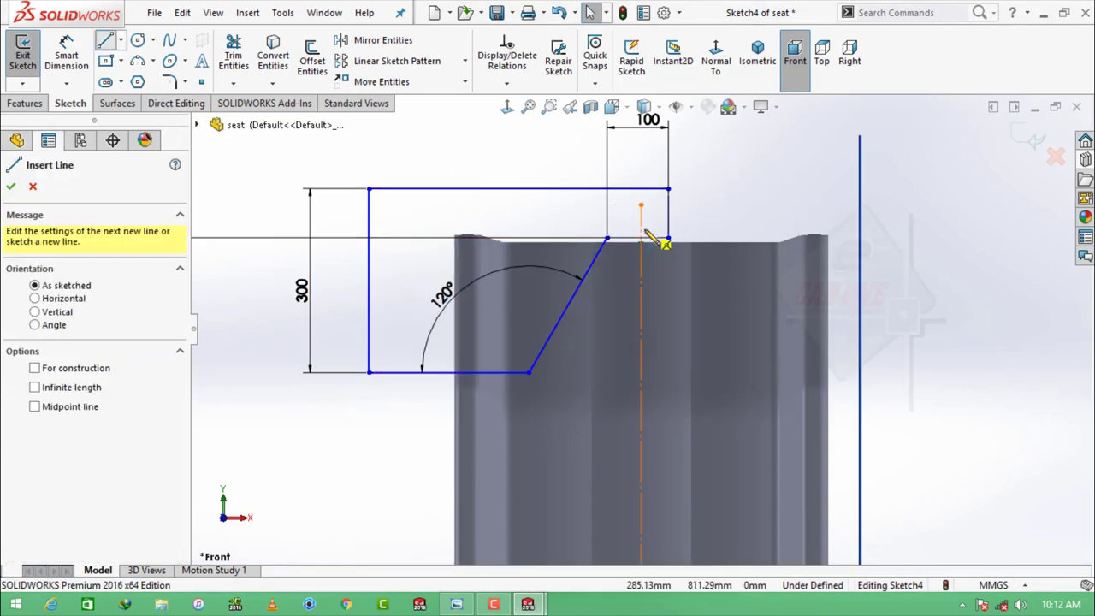
pyautogui.scroll(-3, 647, 238)
pyautogui.click(603, 269)
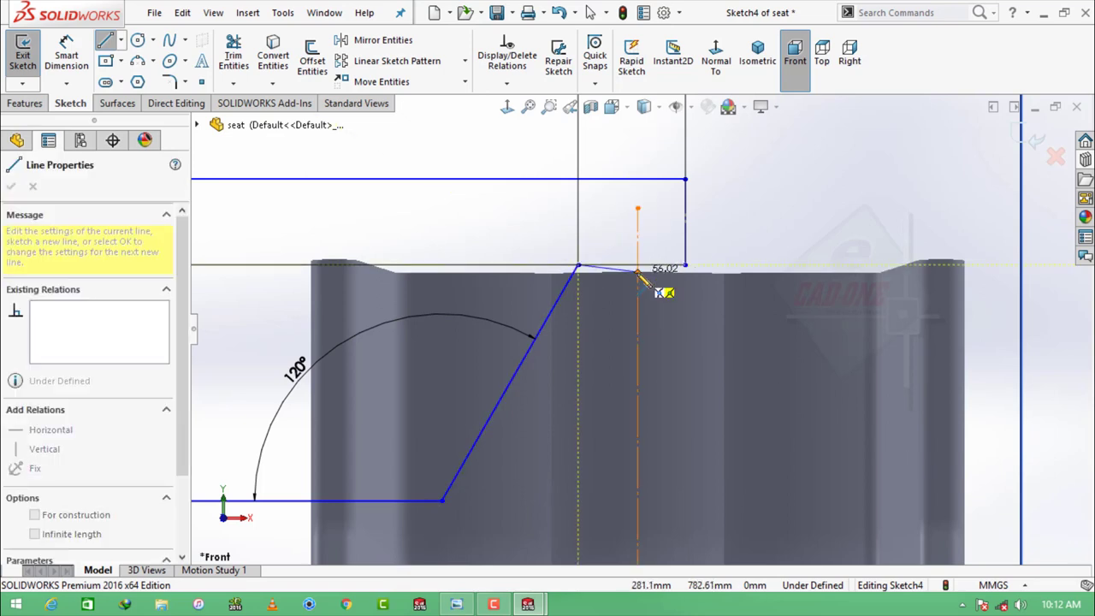
pyautogui.doubleClick(637, 266)
pyautogui.click(66, 56)
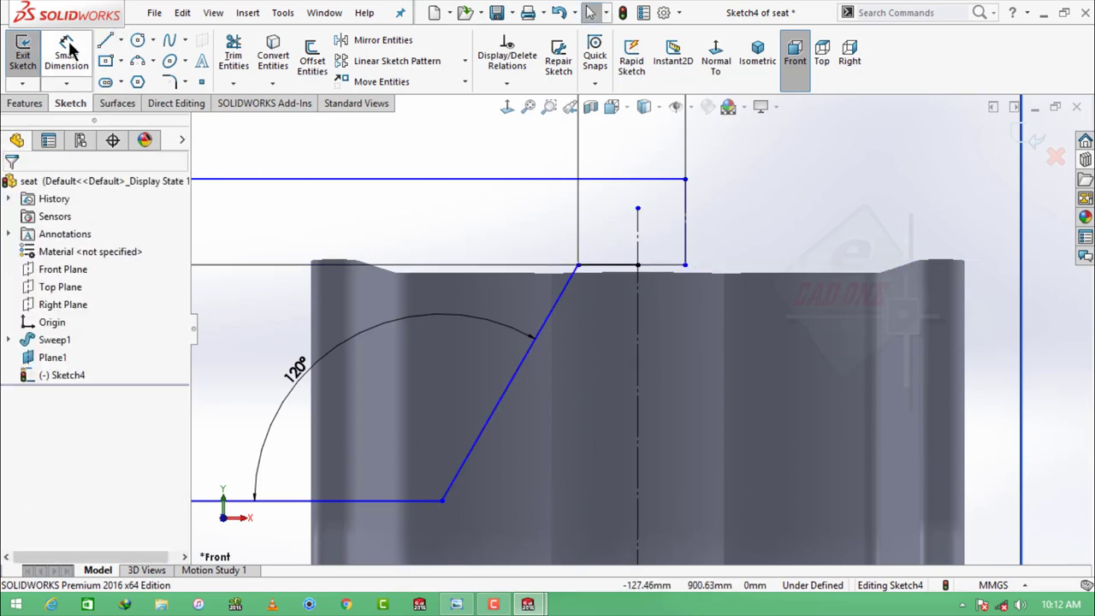
pyautogui.click(607, 265)
pyautogui.click(609, 240)
pyautogui.write('100')
pyautogui.press('Return')
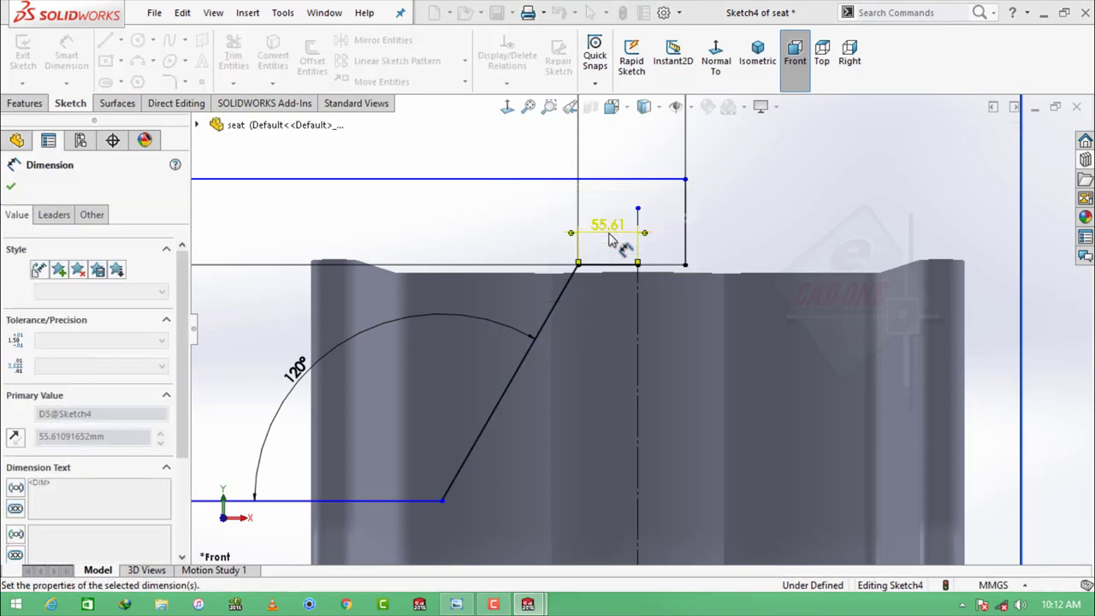
pyautogui.scroll(3, 643, 308)
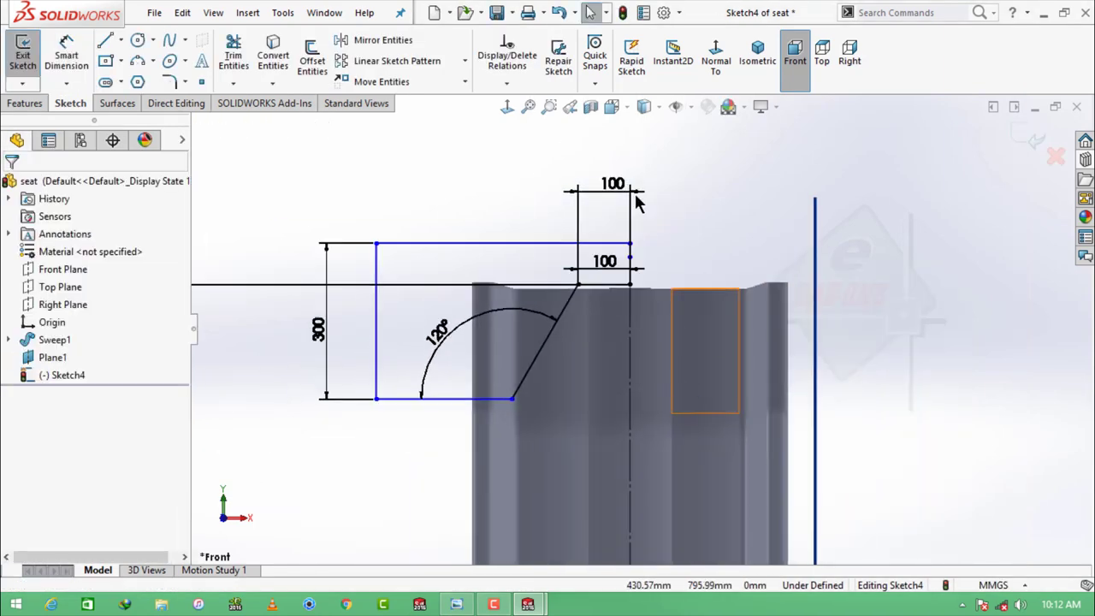
pyautogui.press('z')
# Mirror the half profile about the centerline and delete the two conflicting 100 dimensions
pyautogui.click(459, 42)
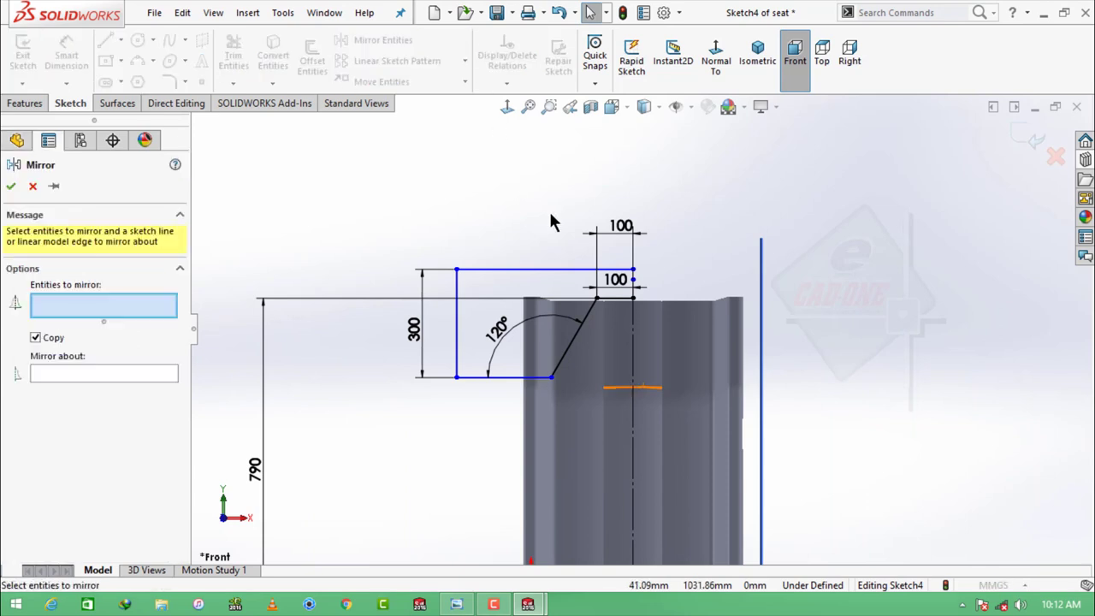
pyautogui.moveTo(604, 195); pyautogui.dragTo(350, 431)
pyautogui.click(131, 446)
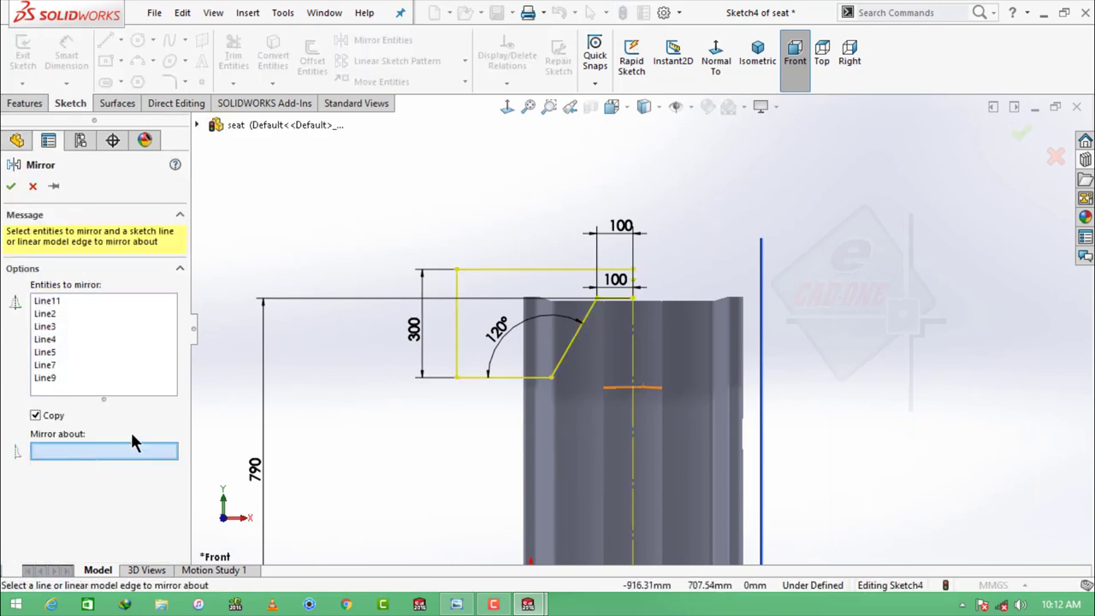
pyautogui.click(632, 330)
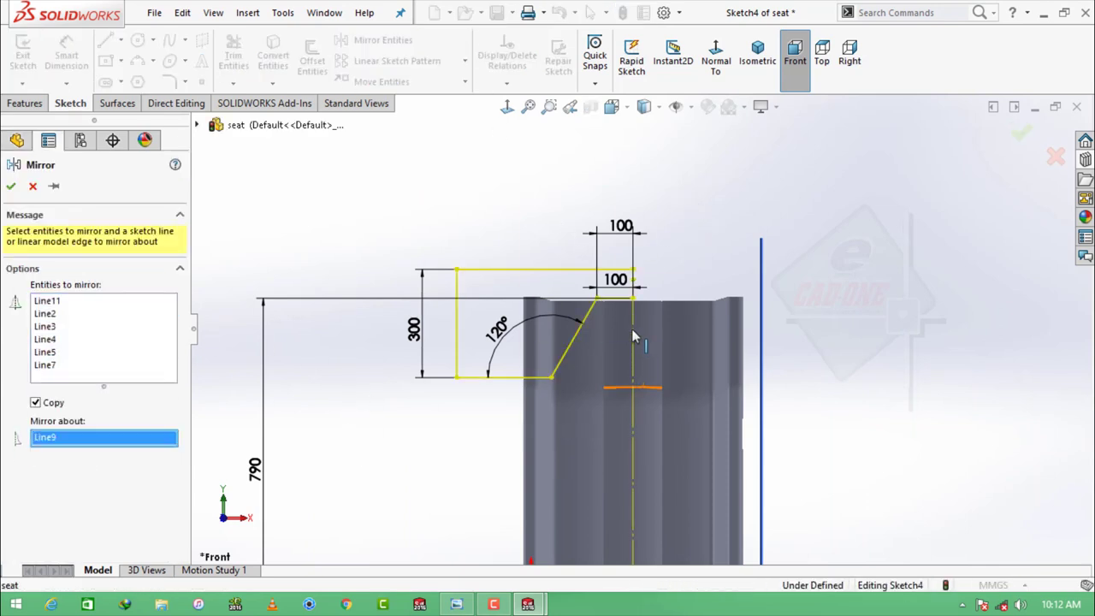
pyautogui.click(10, 188)
pyautogui.click(621, 225)
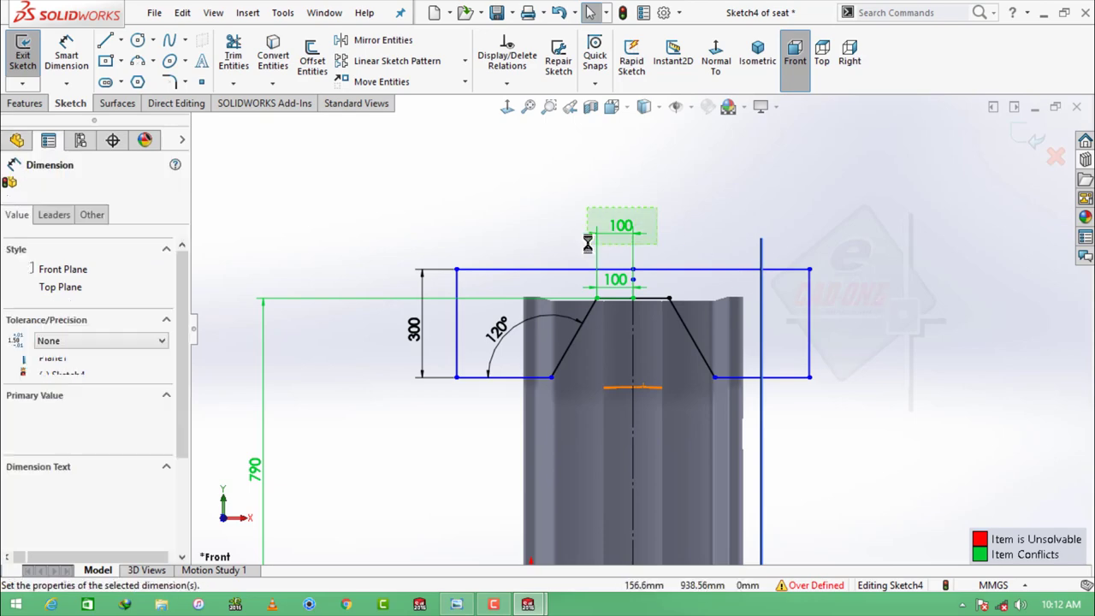
pyautogui.press('Delete')
pyautogui.click(616, 279)
pyautogui.press('Delete')
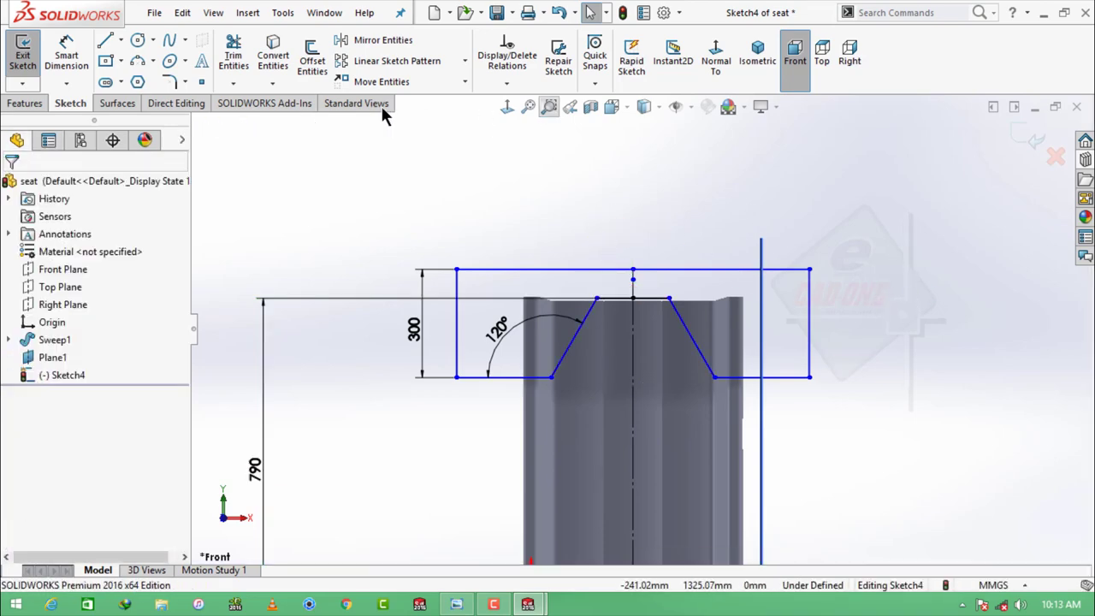
# Extruded-cut the profile with Through All - Both as the end condition
pyautogui.click(26, 102)
pyautogui.click(243, 58)
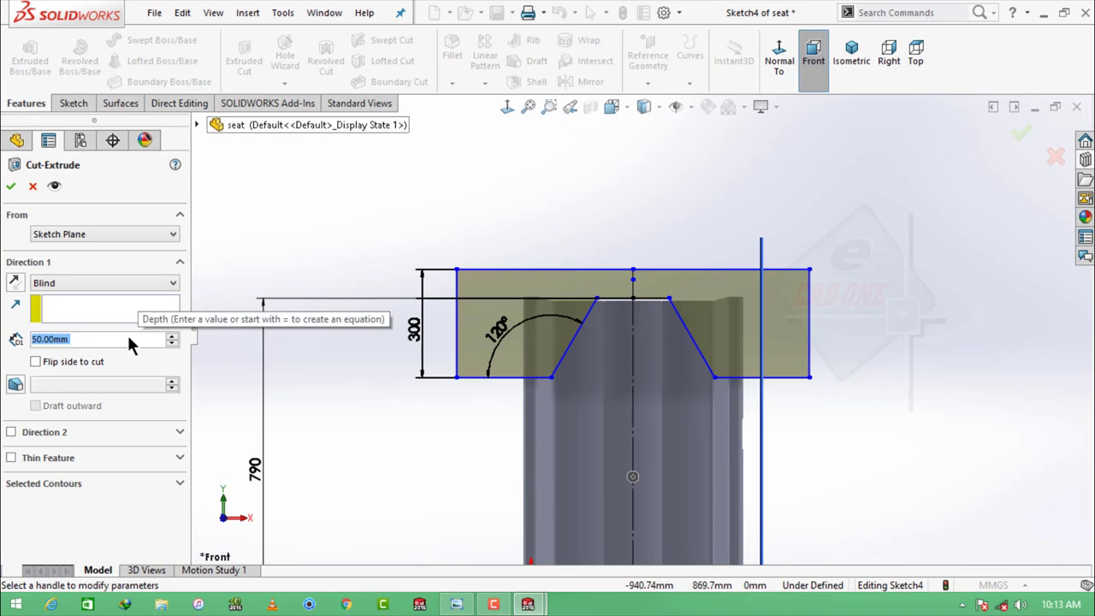
pyautogui.click(90, 283)
pyautogui.click(74, 314)
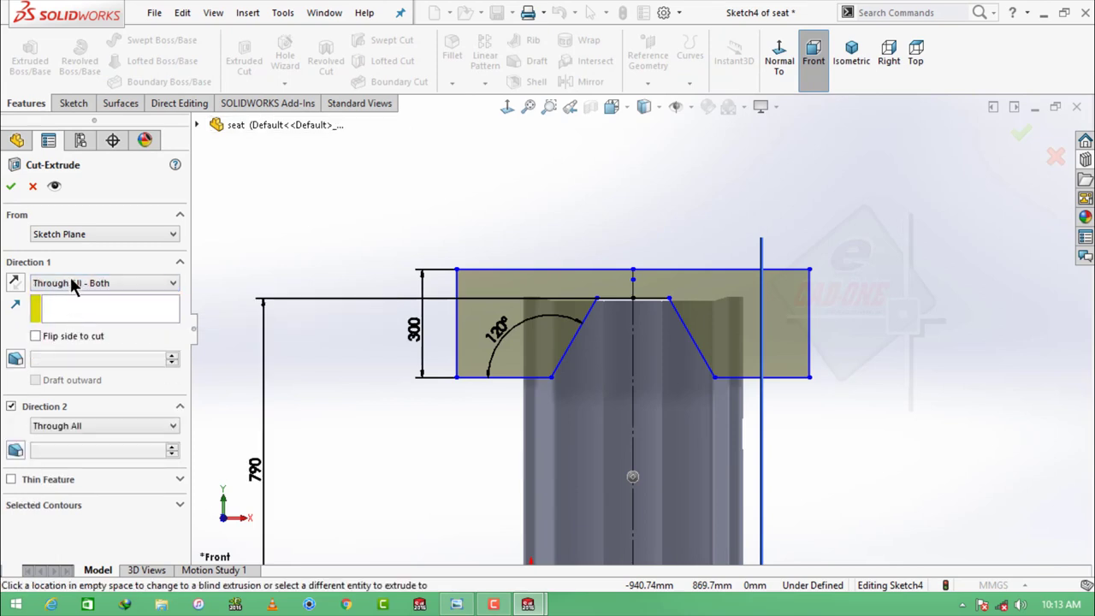
pyautogui.click(11, 186)
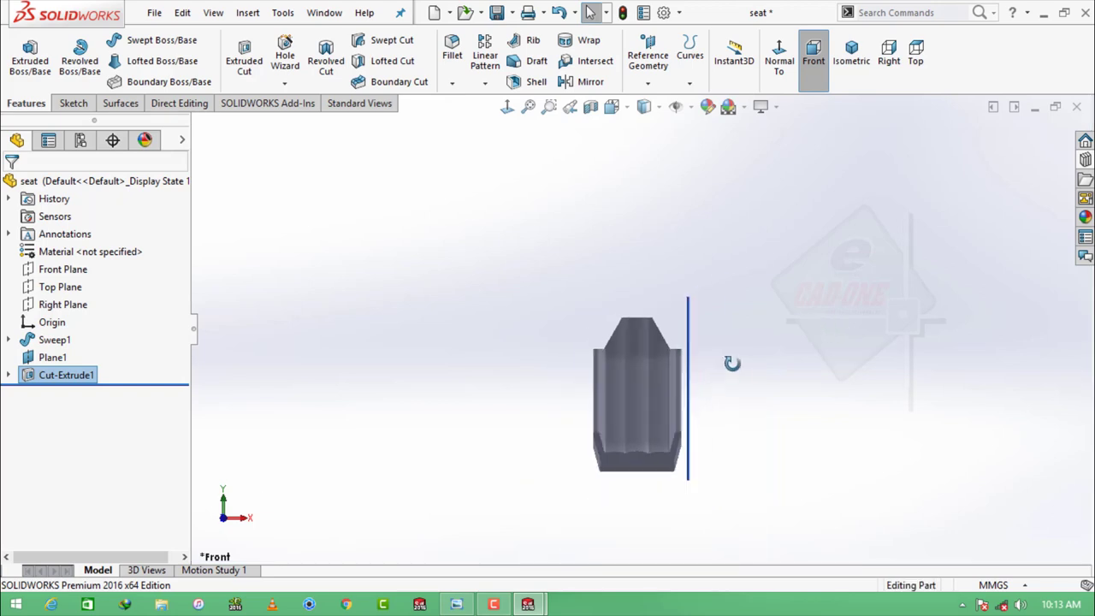
# Orbit the model and start a new sketch on Plane1
pyautogui.moveTo(732, 362)
pyautogui.mouseDown(button='middle')
pyautogui.moveTo(753, 410)
pyautogui.moveTo(696, 306)
pyautogui.mouseUp(button='middle')
pyautogui.click(702, 282)
pyautogui.click(753, 241)
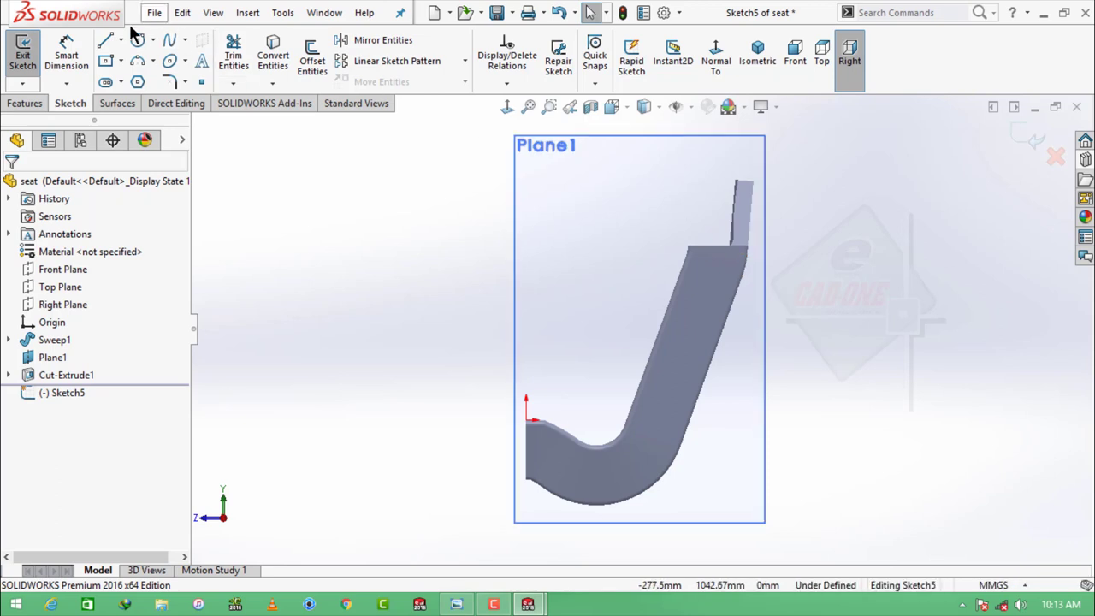
# Draw a closed line profile over the backrest, following its slanted face
pyautogui.click(105, 41)
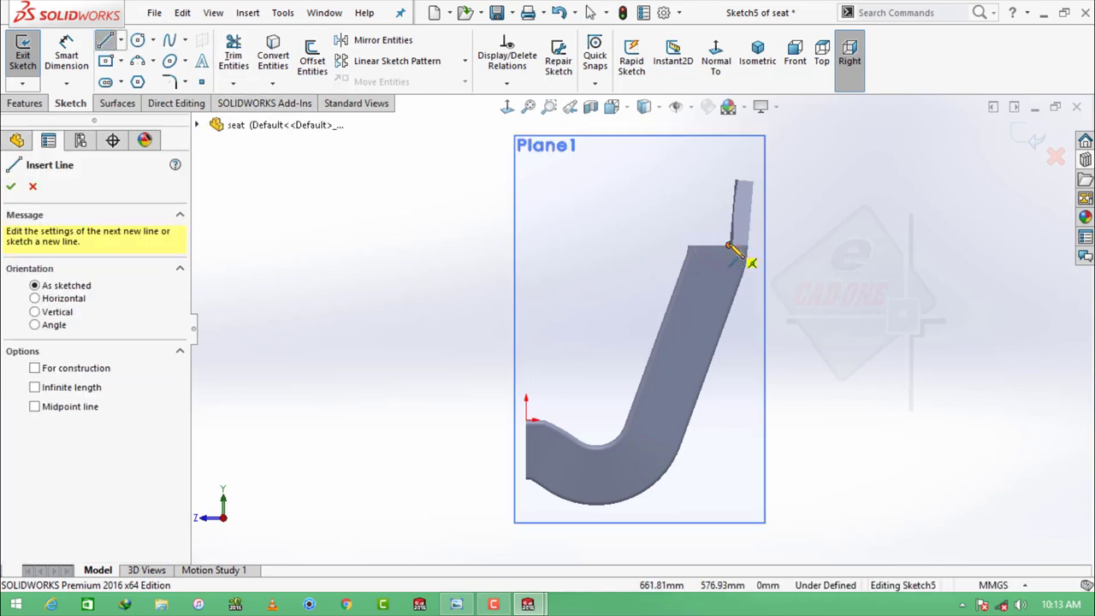
pyautogui.click(728, 246)
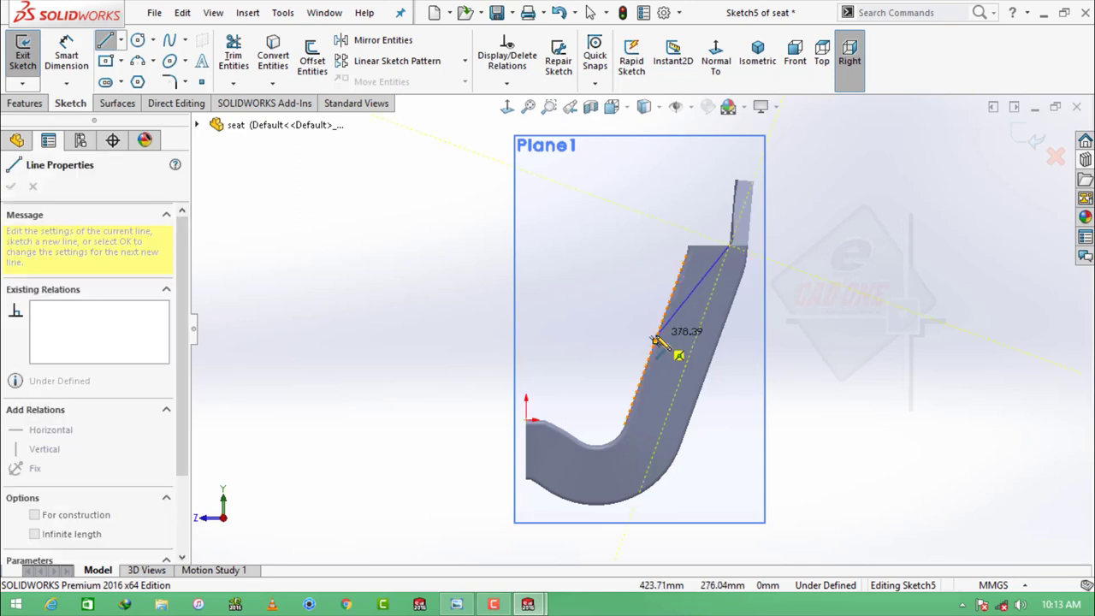
pyautogui.scroll(-3, 657, 341)
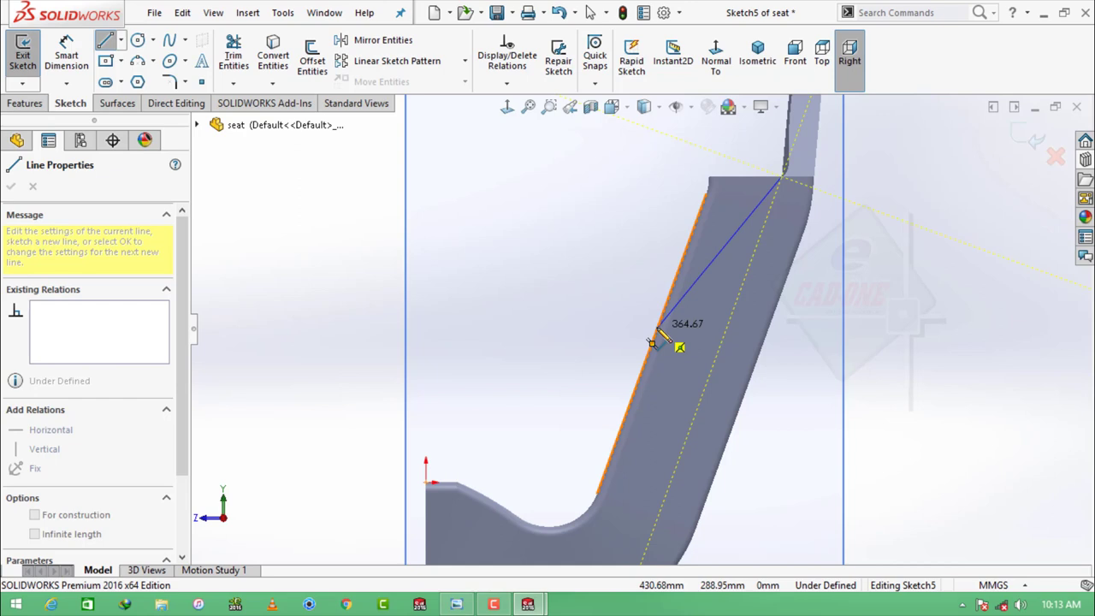
pyautogui.click(657, 330)
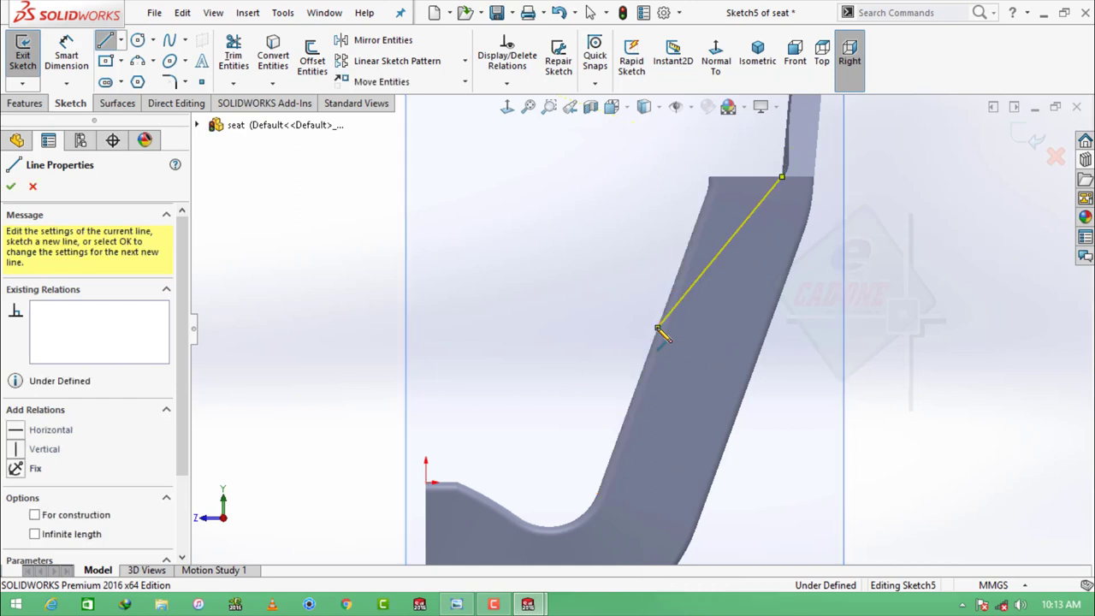
pyautogui.click(562, 328)
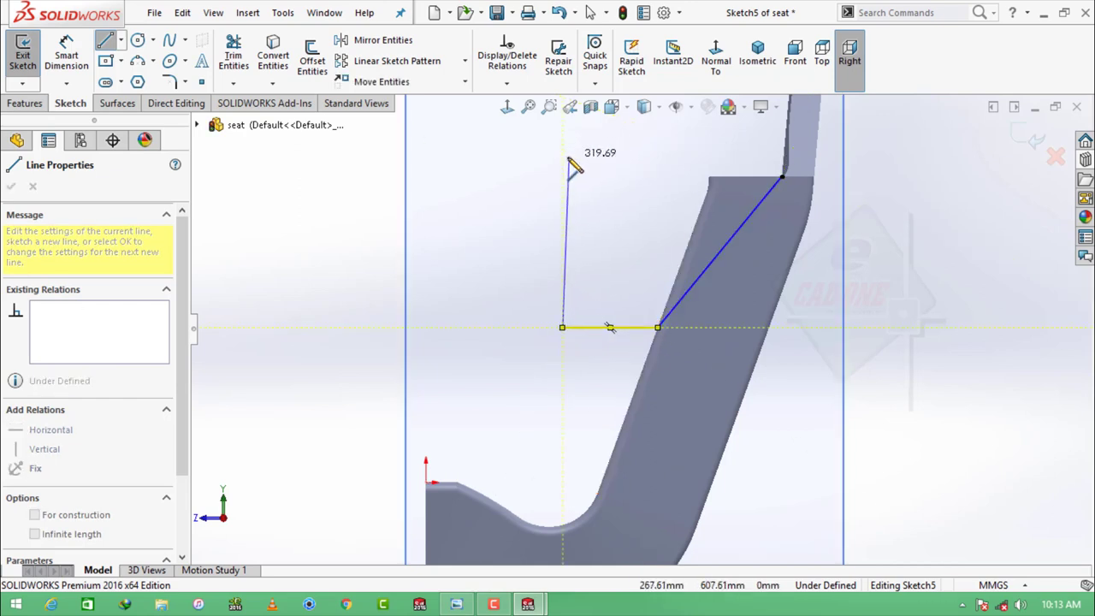
pyautogui.click(562, 141)
pyautogui.click(719, 141)
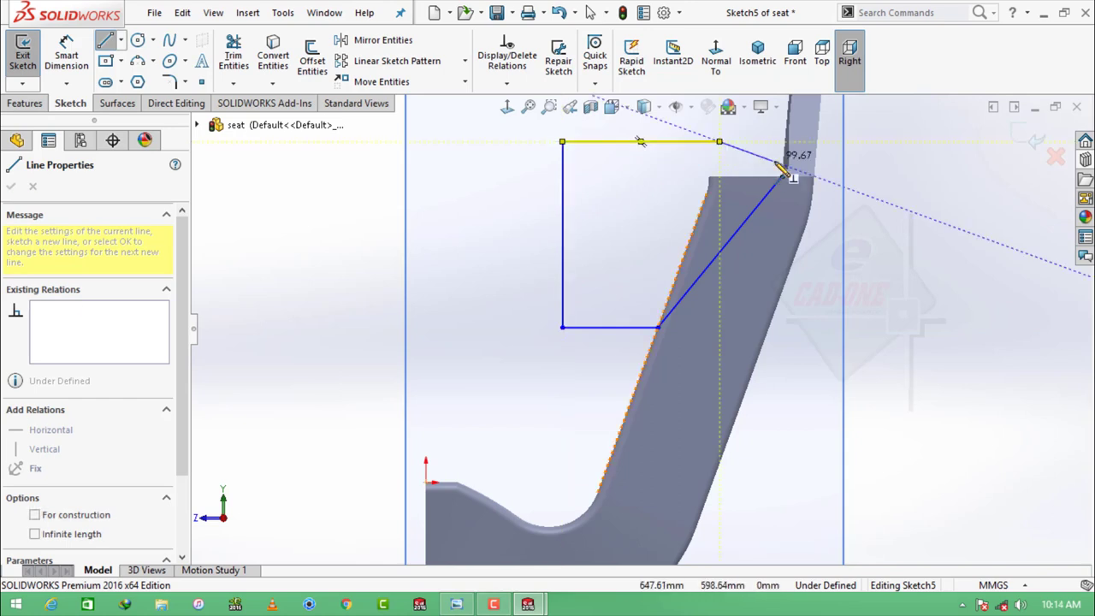
pyautogui.click(780, 177)
pyautogui.press('Escape')
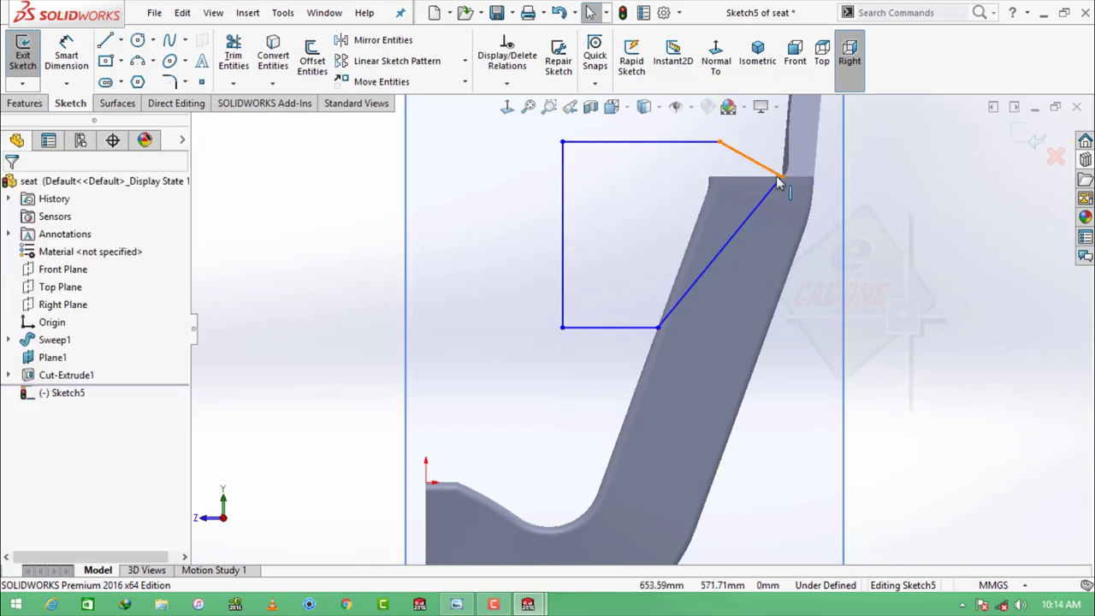
# Dimension the profile's lower corner 256 above the sketch origin
pyautogui.click(58, 50)
pyautogui.click(431, 476)
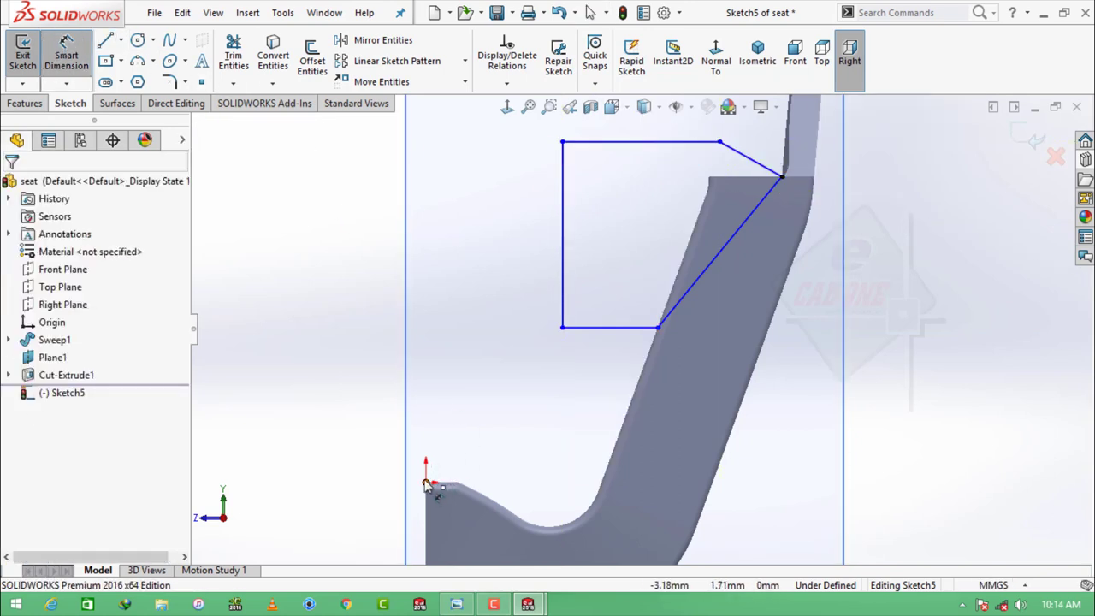
pyautogui.click(658, 331)
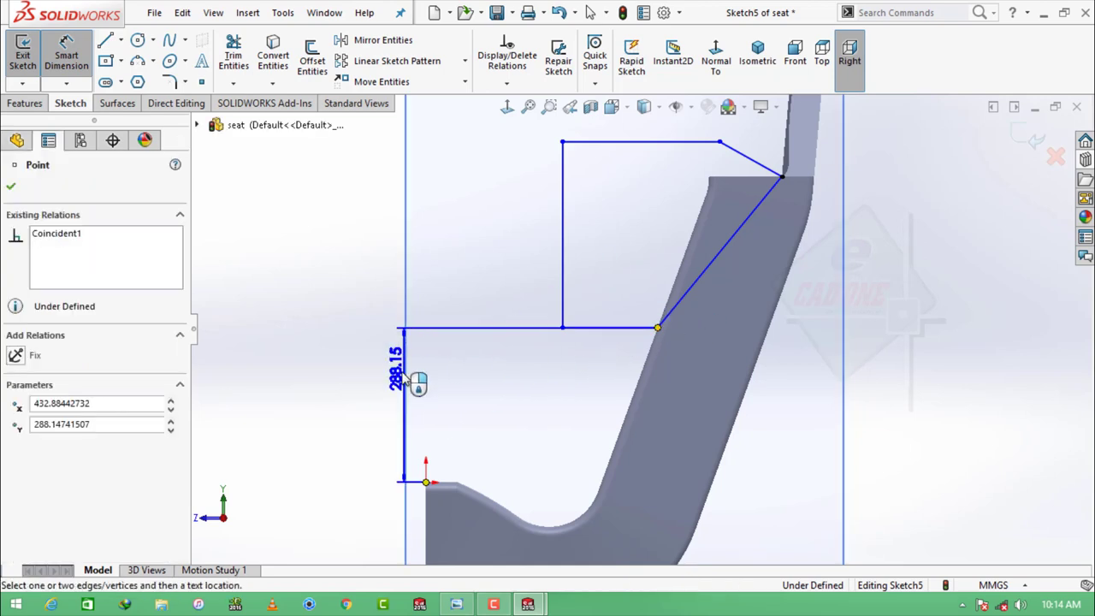
pyautogui.click(377, 402)
pyautogui.write('2')
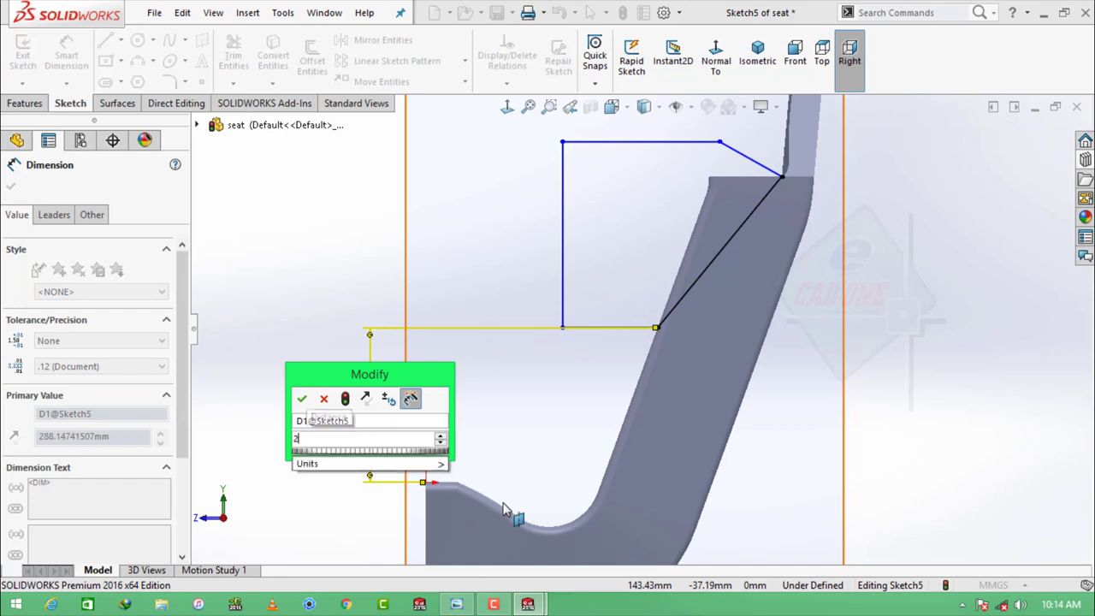
pyautogui.write('56')
pyautogui.press('Return')
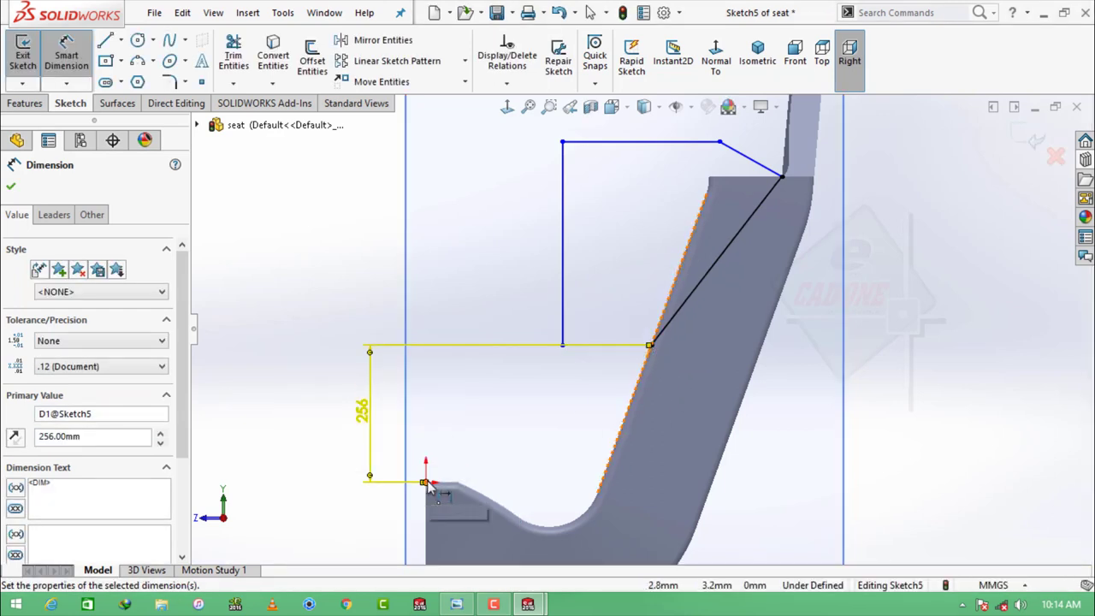
# Add a driven 421.18 horizontal dimension to the corner, then abandon an angle dimension
pyautogui.click(652, 346)
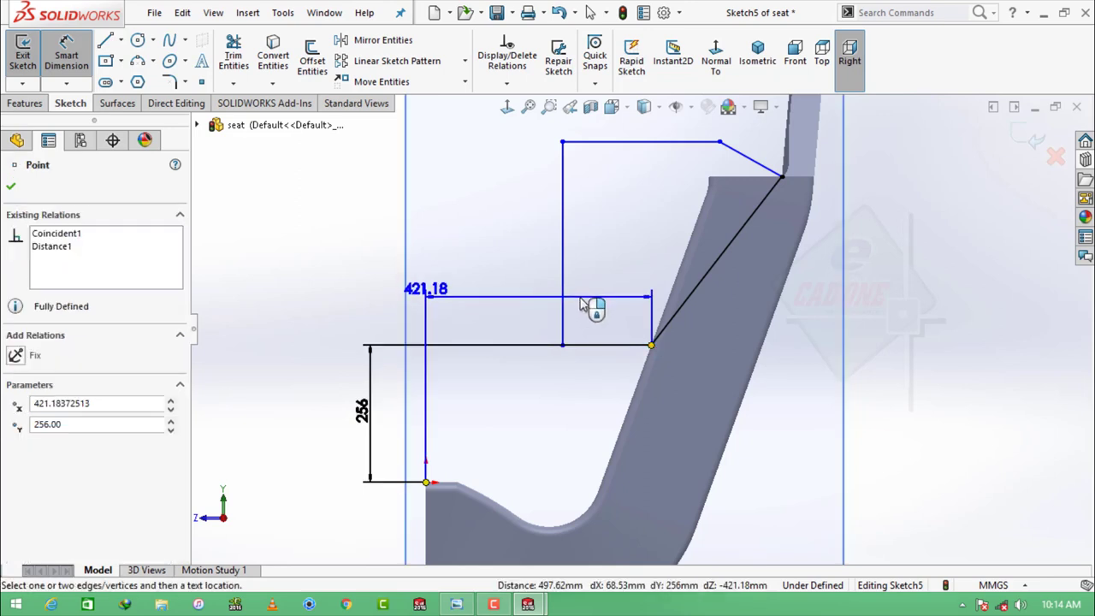
pyautogui.click(580, 301)
pyautogui.click(654, 322)
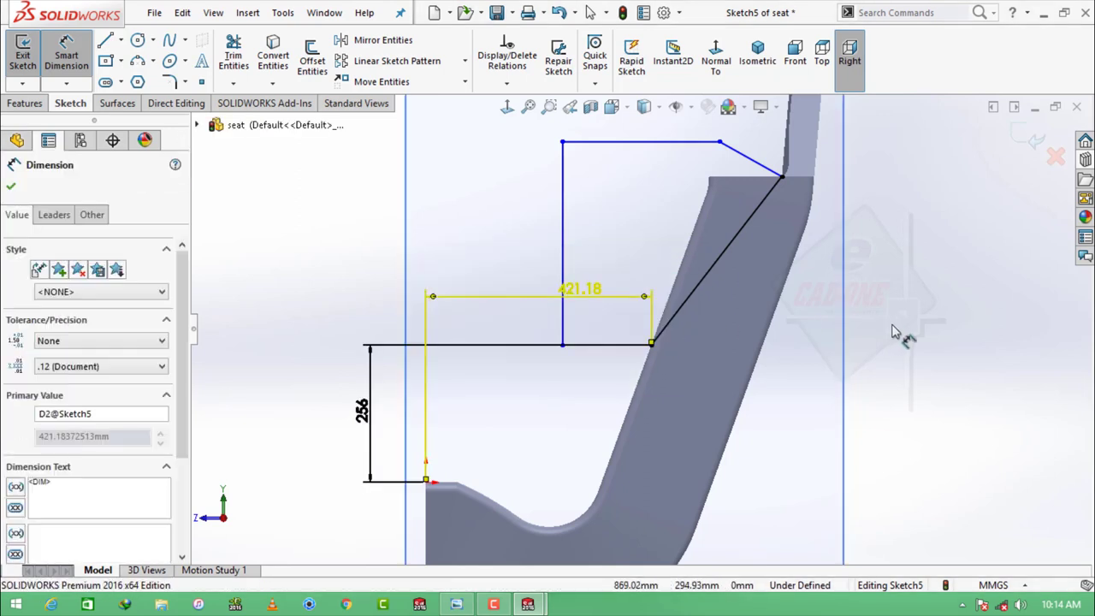
pyautogui.press('Escape')
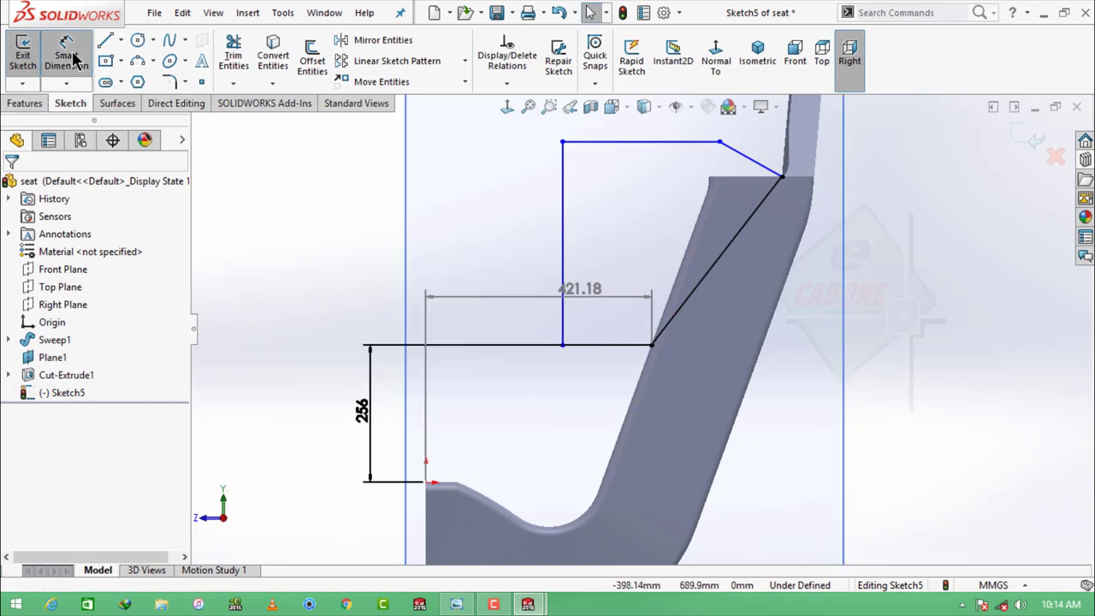
pyautogui.click(74, 58)
pyautogui.click(628, 345)
pyautogui.click(685, 301)
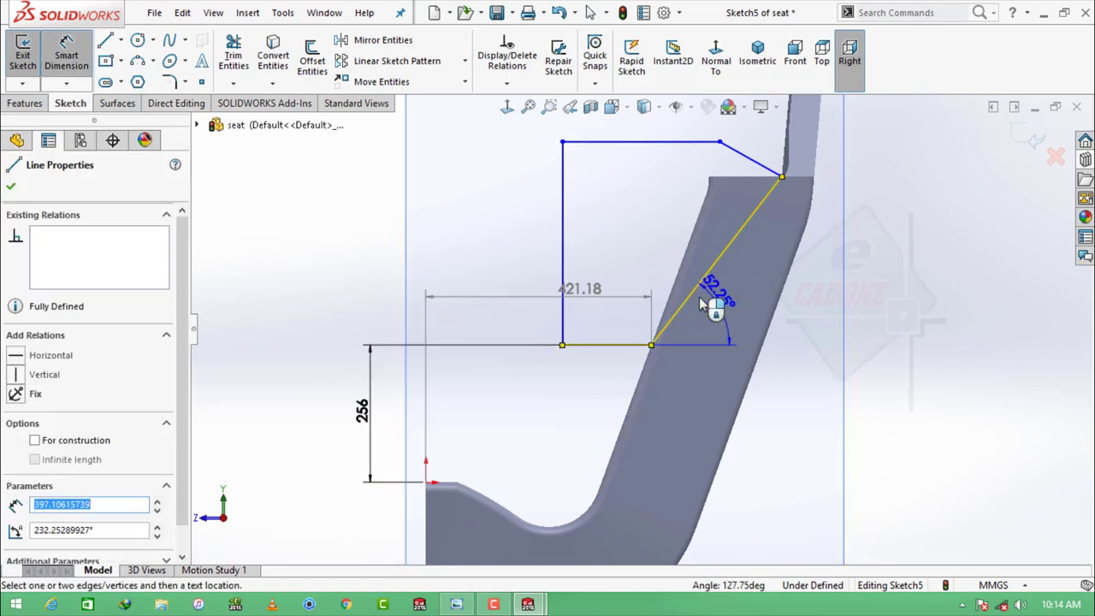
pyautogui.press('Escape')
# Round the profile's lower bend with an R70 sketch fillet
pyautogui.click(170, 81)
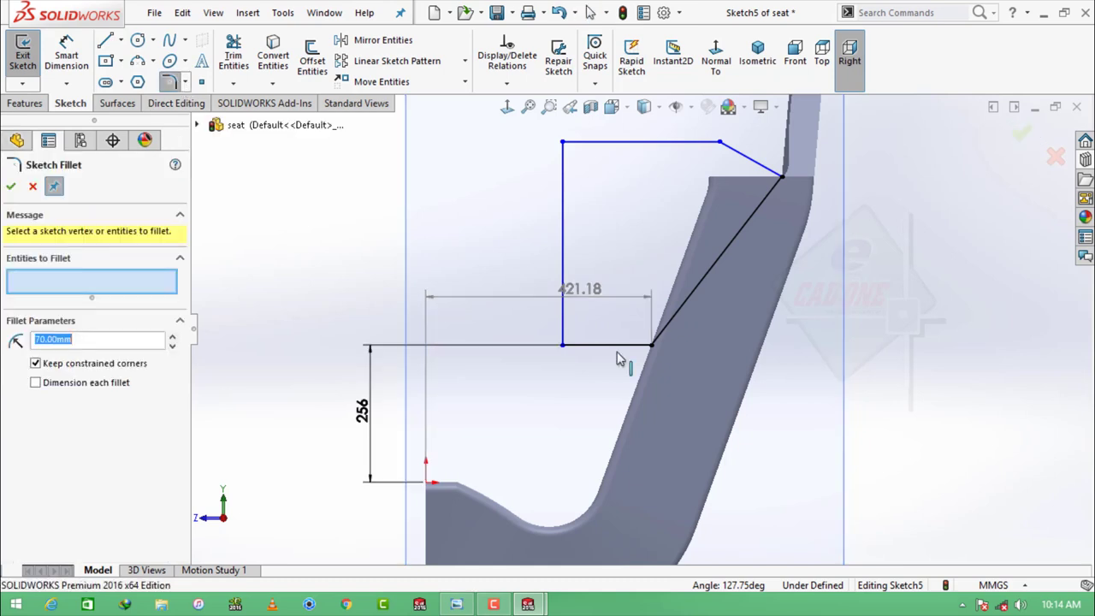
pyautogui.click(649, 345)
pyautogui.click(12, 187)
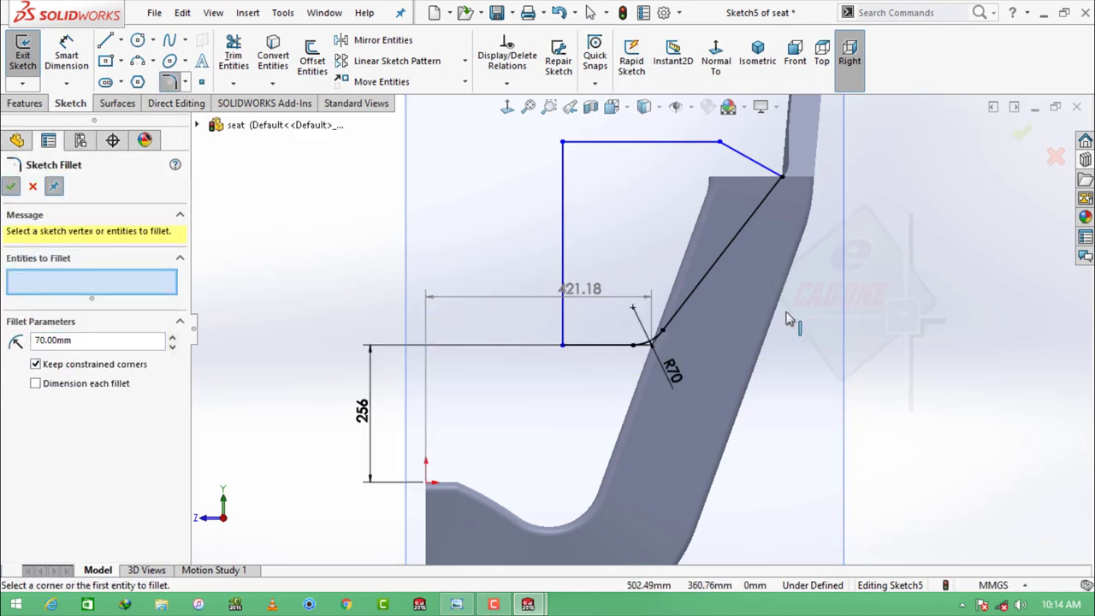
pyautogui.press('Escape')
pyautogui.click(25, 103)
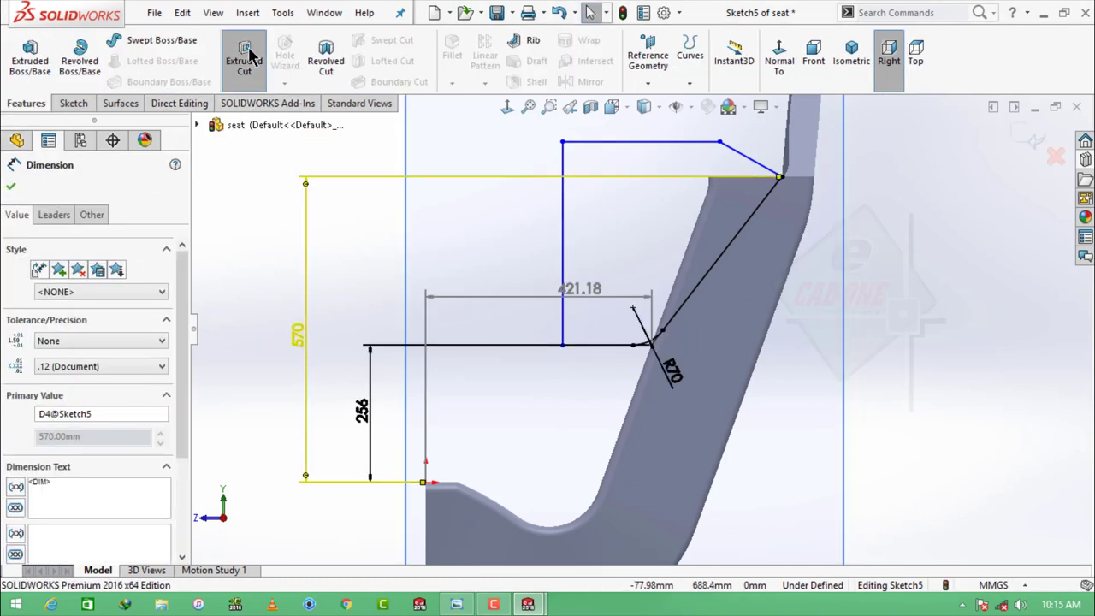
# Extrude-cut the Sketch5 profile Through All – Both, then orbit to a 3-D view
pyautogui.click(239, 54)
pyautogui.click(94, 282)
pyautogui.click(60, 305)
pyautogui.click(11, 185)
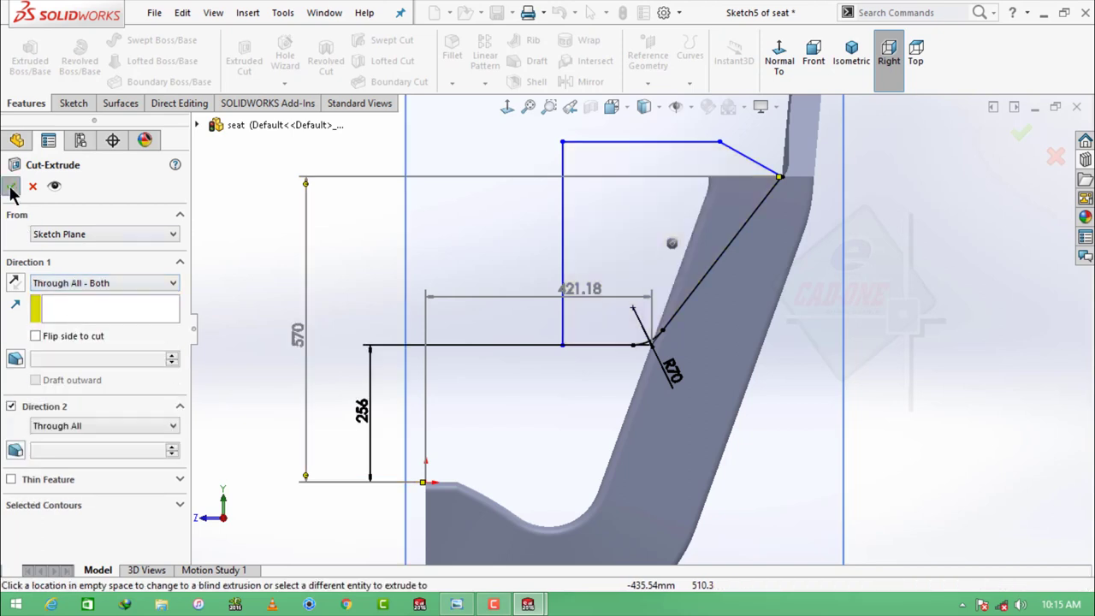
pyautogui.moveTo(796, 259)
pyautogui.mouseDown(button='middle')
pyautogui.moveTo(833, 309)
pyautogui.moveTo(817, 340)
pyautogui.mouseUp(button='middle')
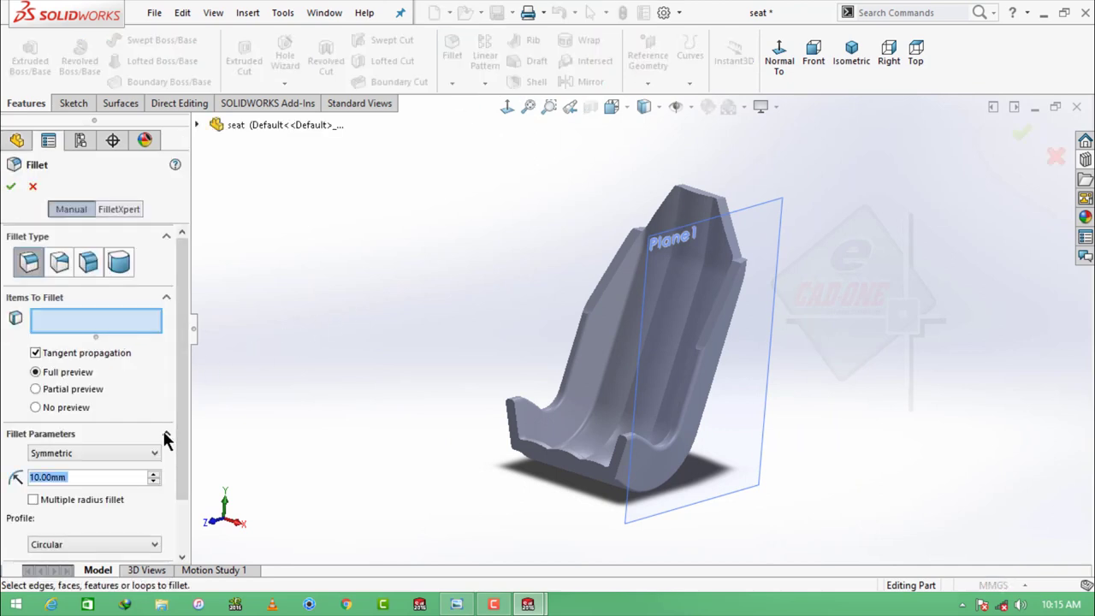
# Set the fillet radius to 30 and select two top corner edges of the backrest
pyautogui.write('30')
pyautogui.press('Return')
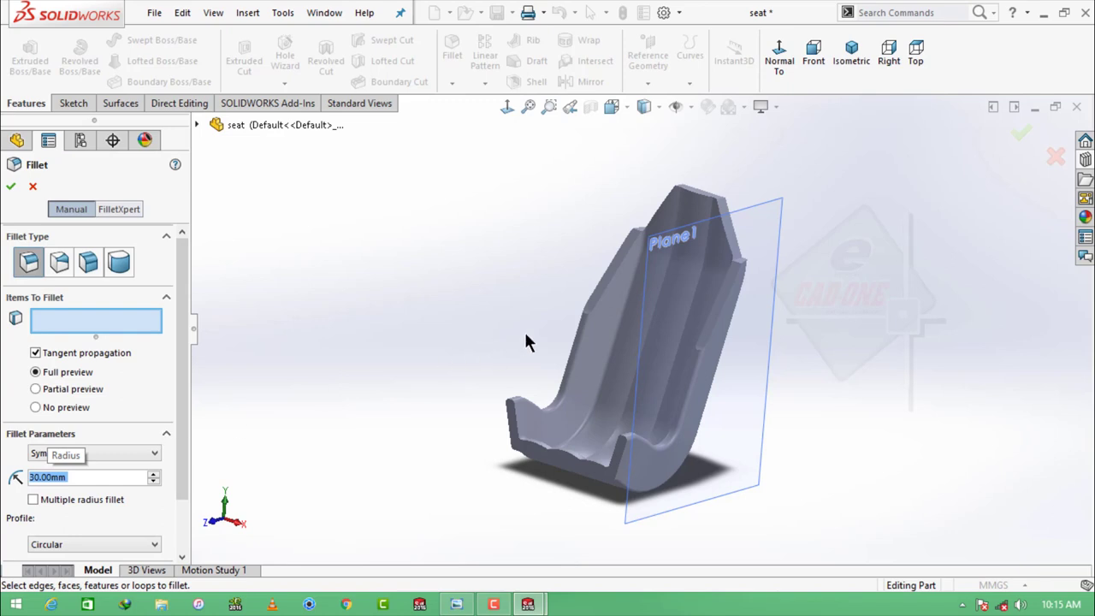
pyautogui.scroll(-1, 747, 230)
pyautogui.scroll(-2, 717, 244)
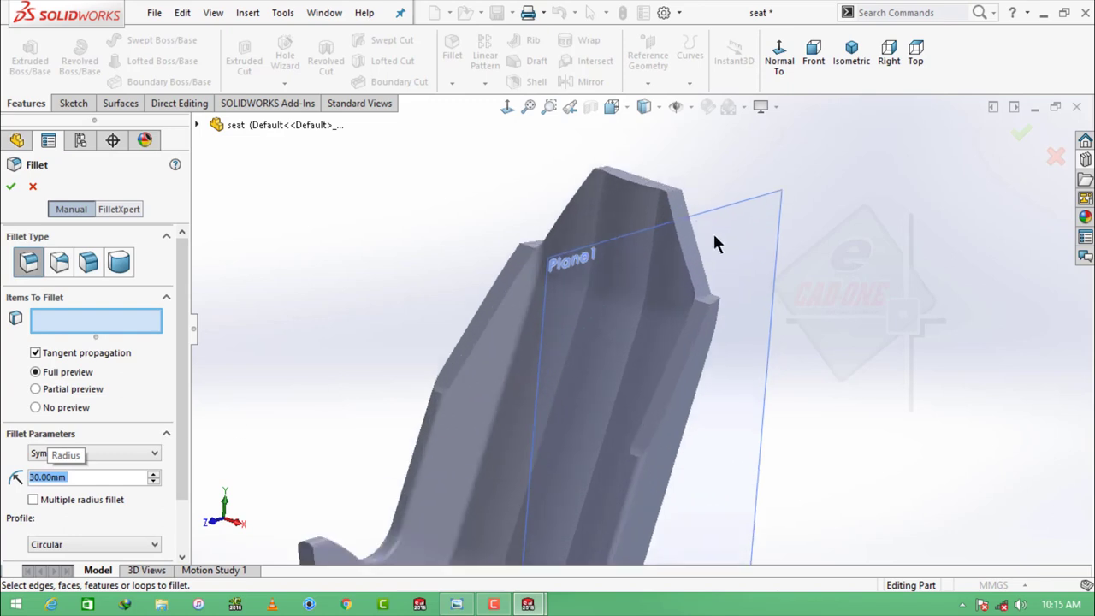
pyautogui.click(678, 196)
pyautogui.scroll(-2, 692, 248)
pyautogui.moveTo(562, 318)
pyautogui.mouseDown(button='middle')
pyautogui.moveTo(585, 283)
pyautogui.moveTo(534, 186)
pyautogui.mouseUp(button='middle')
pyautogui.click(534, 186)
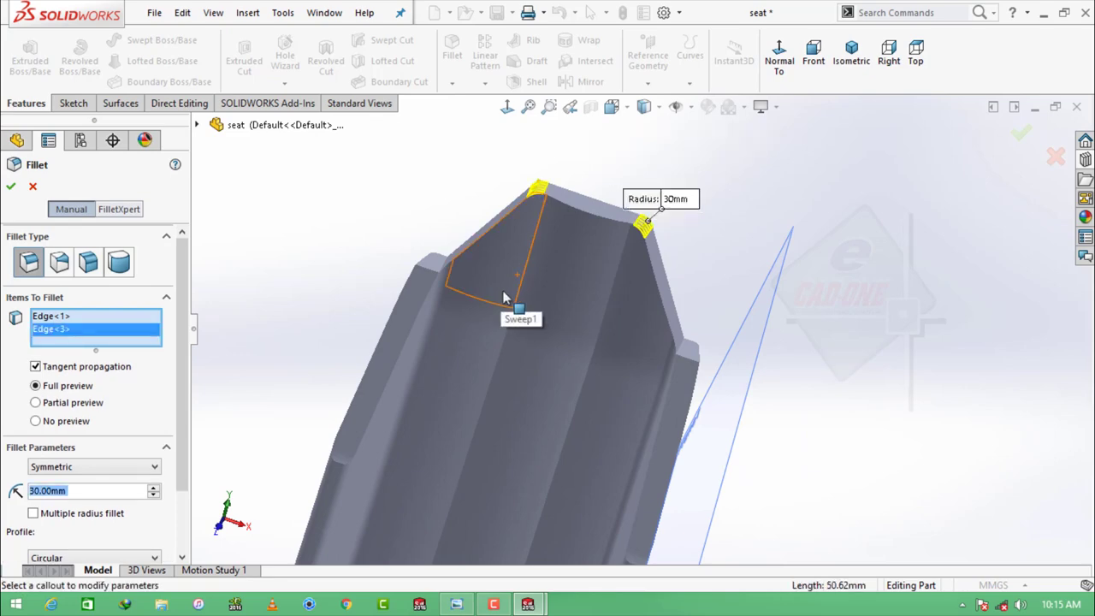
# Add a side edge and another top edge, then apply the 30 mm fillet
pyautogui.moveTo(586, 339); pyautogui.dragTo(659, 342, button='middle')
pyautogui.scroll(-3, 670, 348)
pyautogui.click(670, 348)
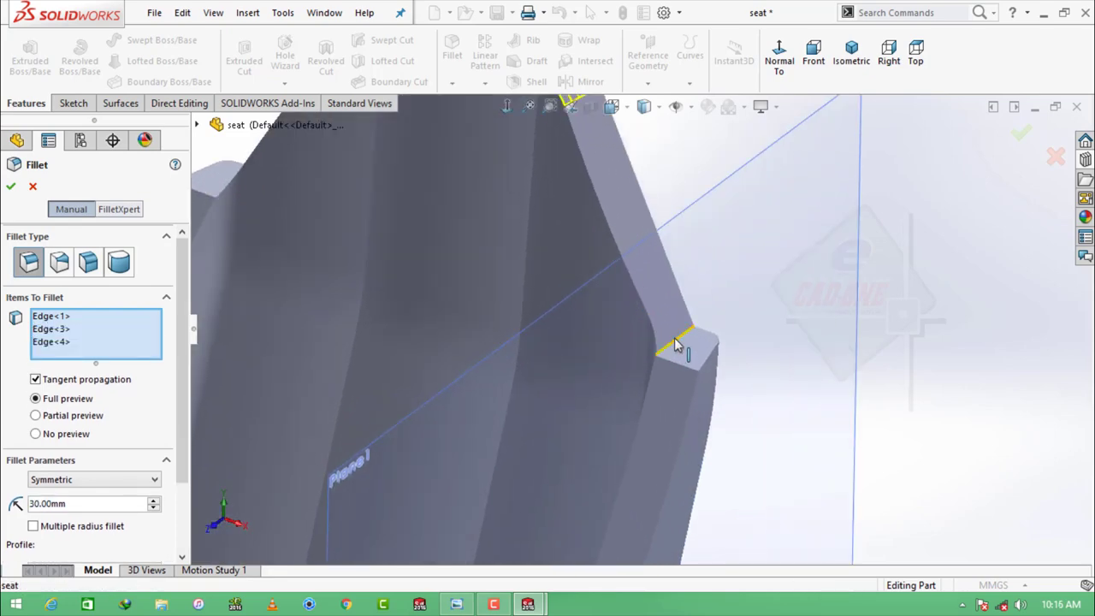
pyautogui.scroll(3, 667, 342)
pyautogui.scroll(-2, 539, 259)
pyautogui.scroll(-3, 540, 317)
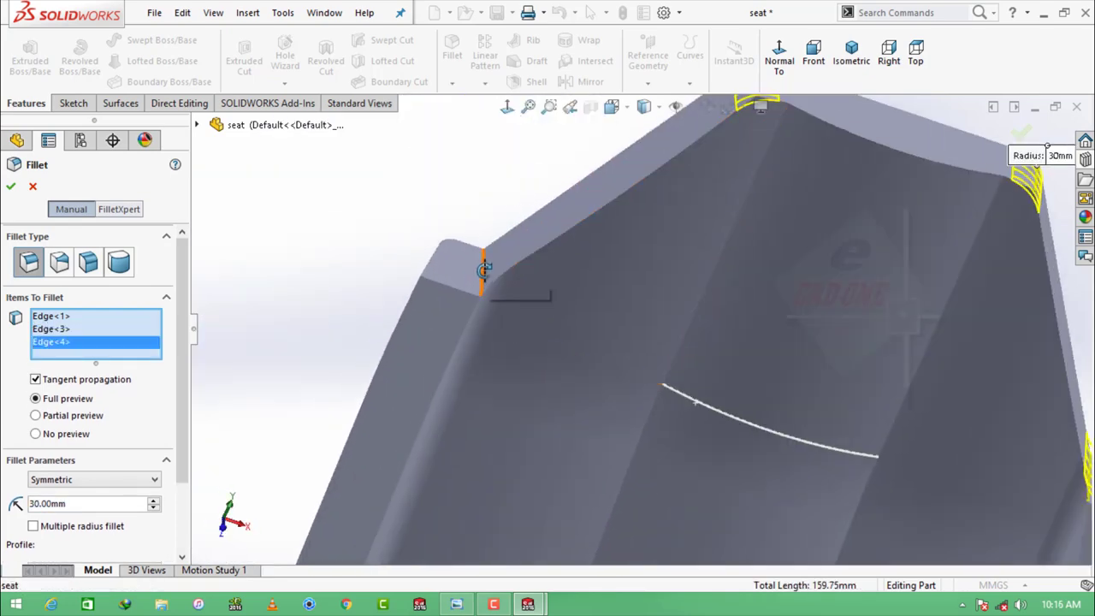
pyautogui.click(489, 290)
pyautogui.press('Return')
# Inspect the rounded top and select the backrest's top edge for a second 30 mm fillet
pyautogui.scroll(3, 624, 283)
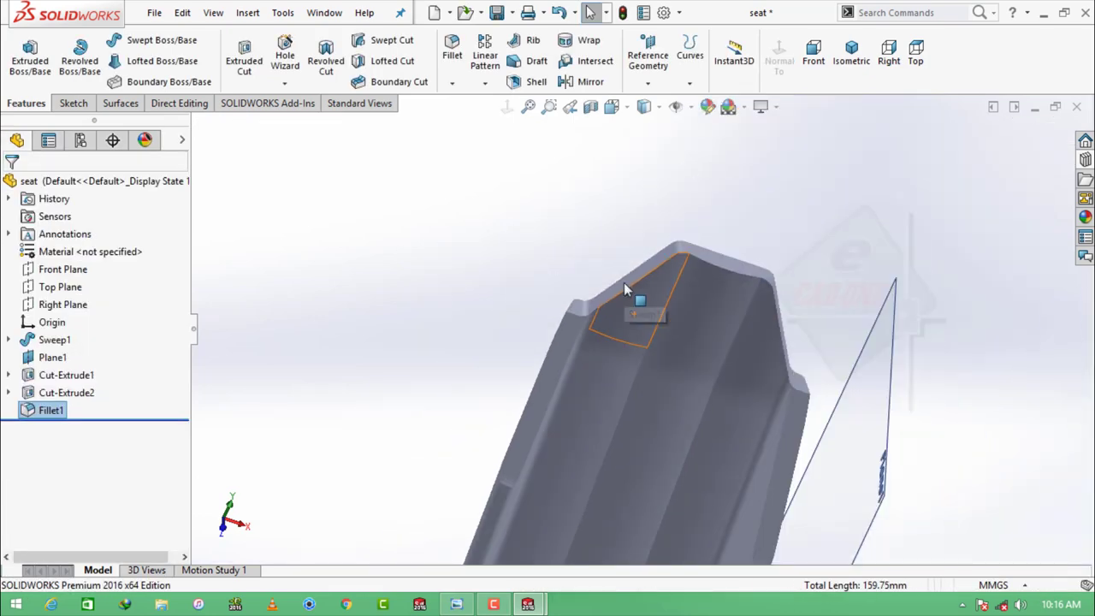
pyautogui.moveTo(623, 282); pyautogui.dragTo(753, 178, button='middle')
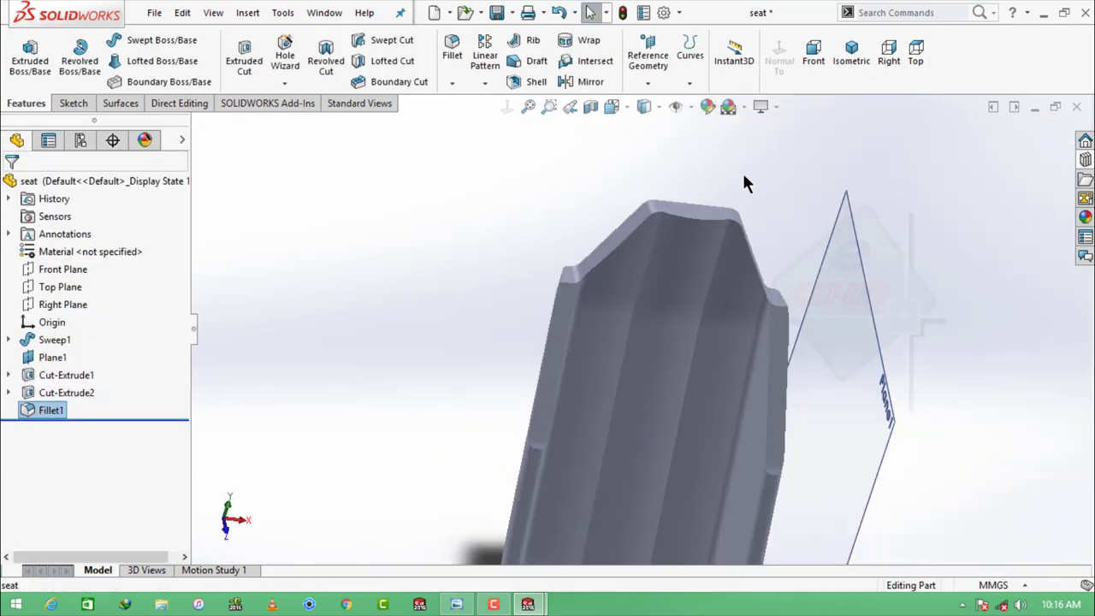
pyautogui.moveTo(587, 313)
pyautogui.mouseDown(button='middle')
pyautogui.moveTo(586, 298)
pyautogui.moveTo(408, 108)
pyautogui.mouseUp(button='middle')
pyautogui.scroll(-2, 573, 291)
pyautogui.scroll(-2, 579, 296)
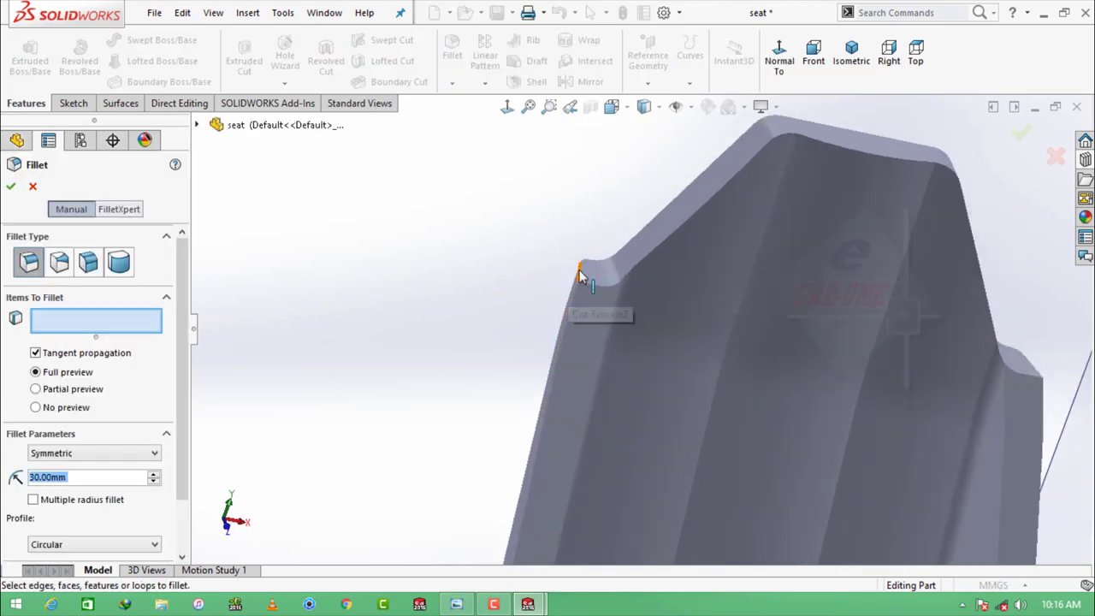
pyautogui.click(580, 272)
pyautogui.scroll(3, 667, 291)
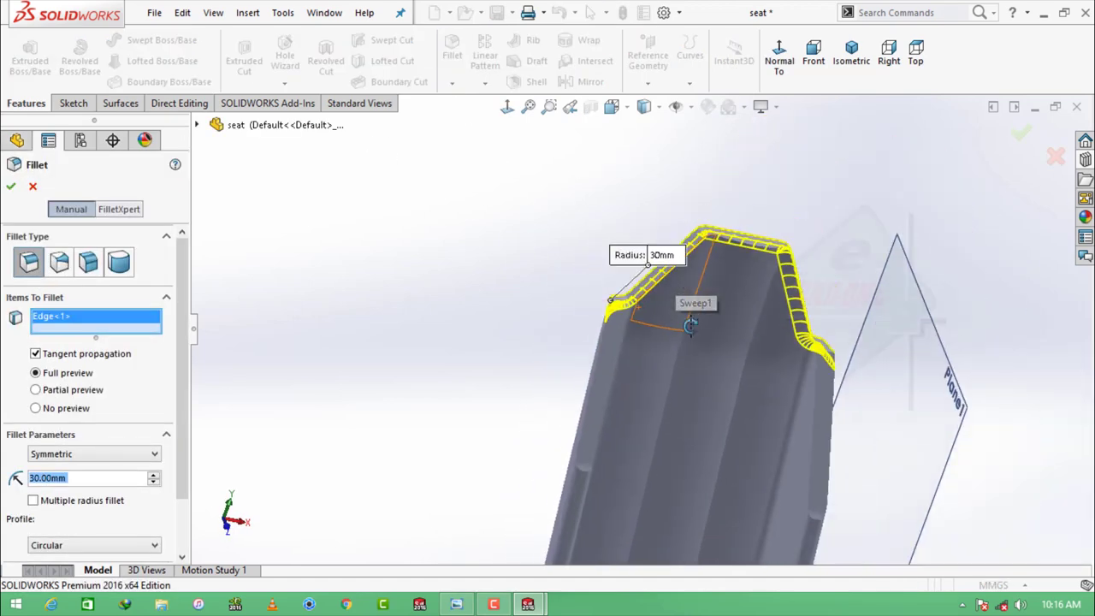
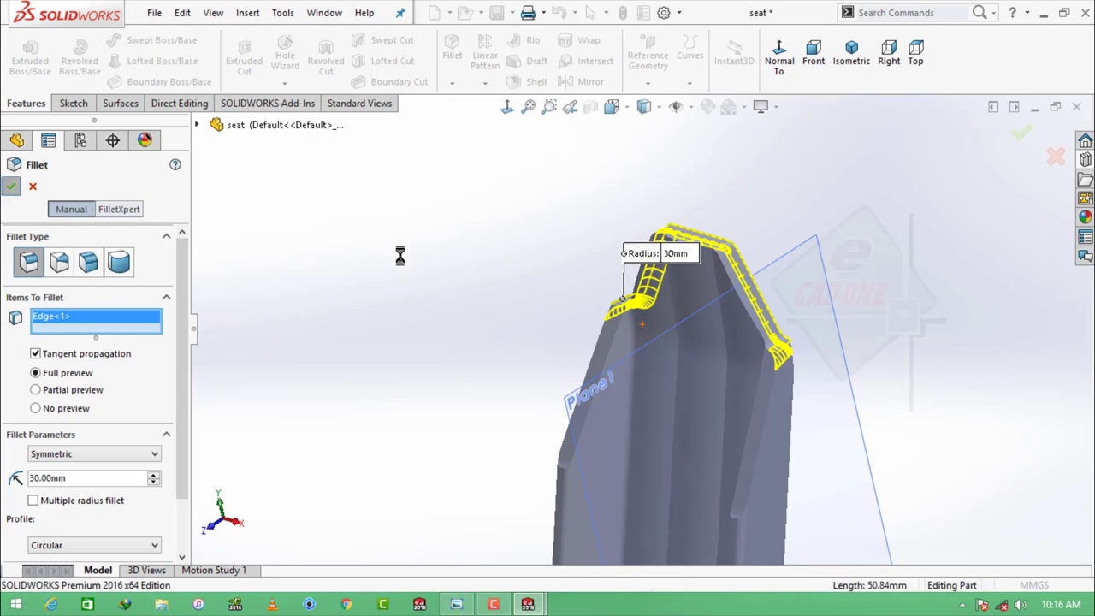
# Orbit the seat to an angled view and hide Plane1
pyautogui.moveTo(434, 291)
pyautogui.mouseDown(button='middle')
pyautogui.moveTo(672, 398)
pyautogui.moveTo(667, 433)
pyautogui.moveTo(557, 427)
pyautogui.moveTo(623, 340)
pyautogui.moveTo(557, 151)
pyautogui.moveTo(488, 176)
pyautogui.moveTo(668, 411)
pyautogui.mouseUp(button='middle')
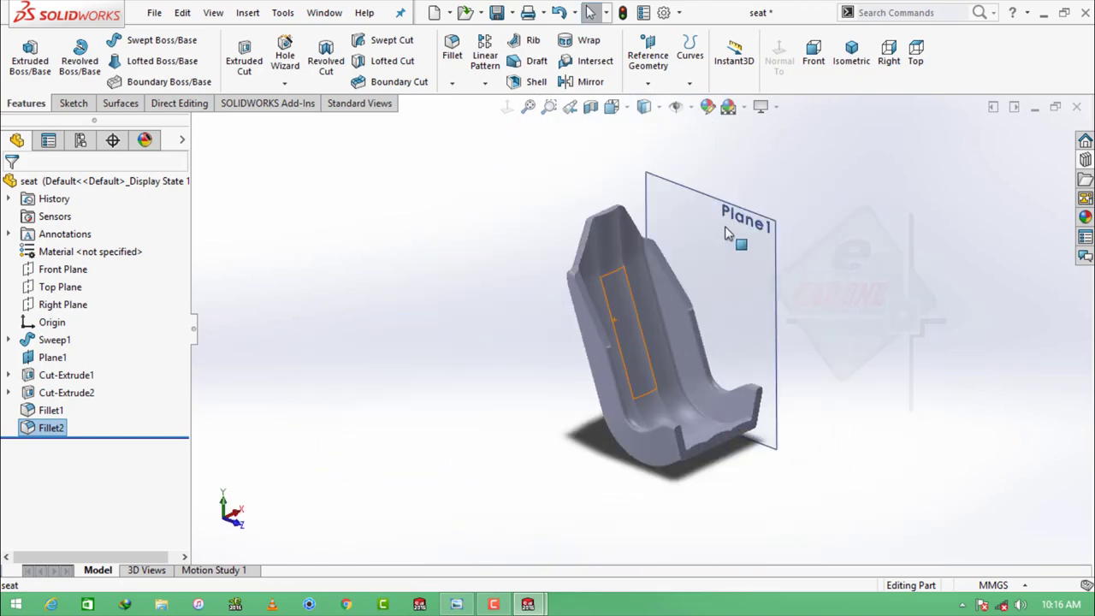
pyautogui.click(735, 239)
pyautogui.click(806, 181)
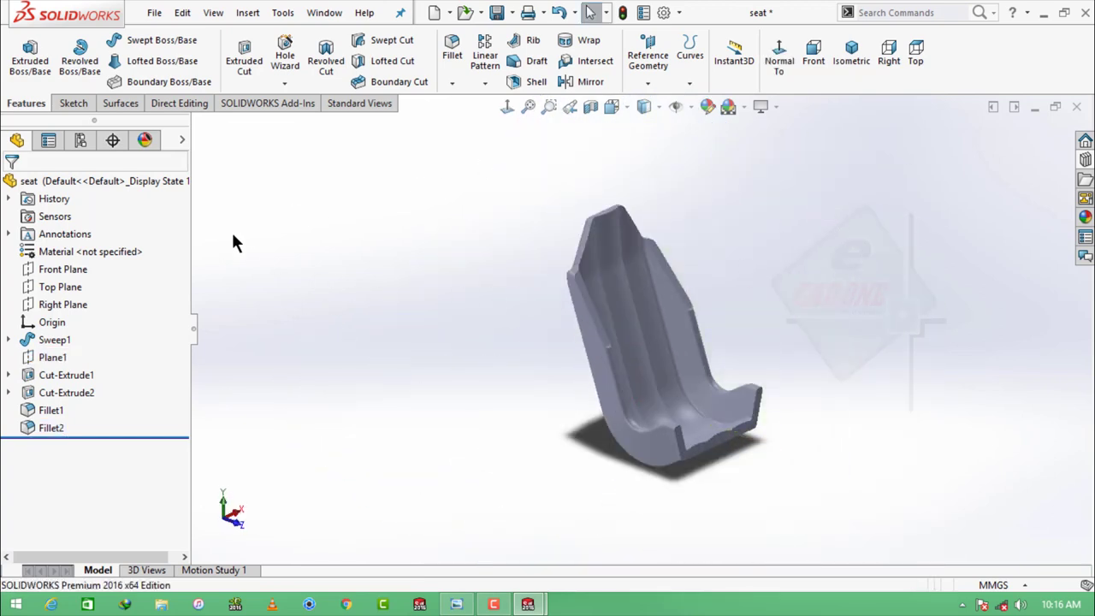
pyautogui.click(103, 270)
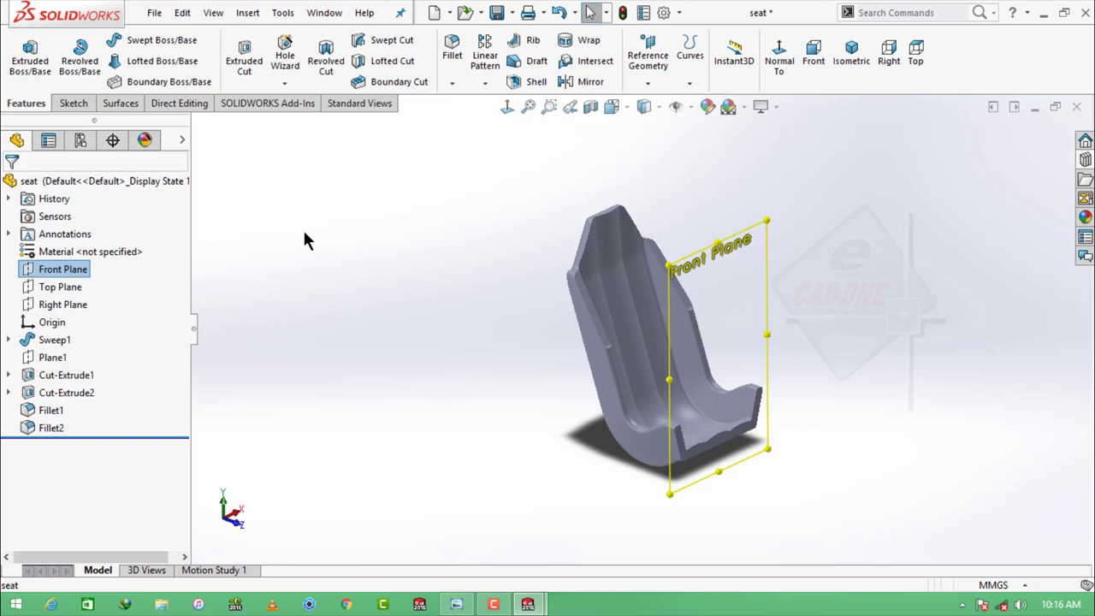
# Create Plane2 offset 740 mm from the Front Plane
pyautogui.click(647, 60)
pyautogui.click(662, 103)
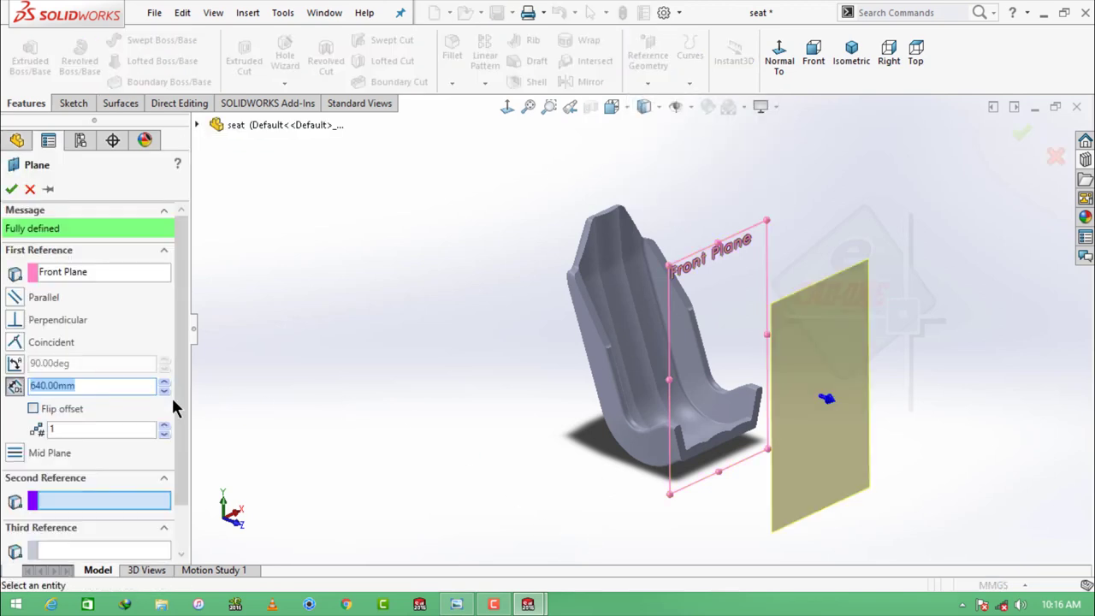
pyautogui.write('0')
pyautogui.press('Return')
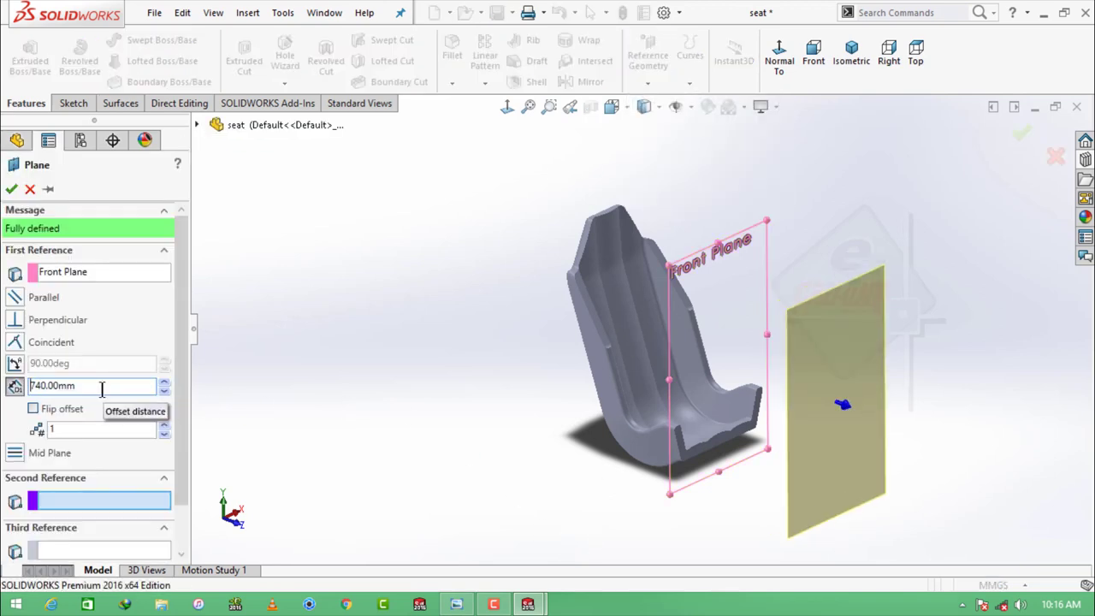
pyautogui.click(10, 189)
# Start a sketch on Plane2 and view it normal to the screen
pyautogui.click(867, 378)
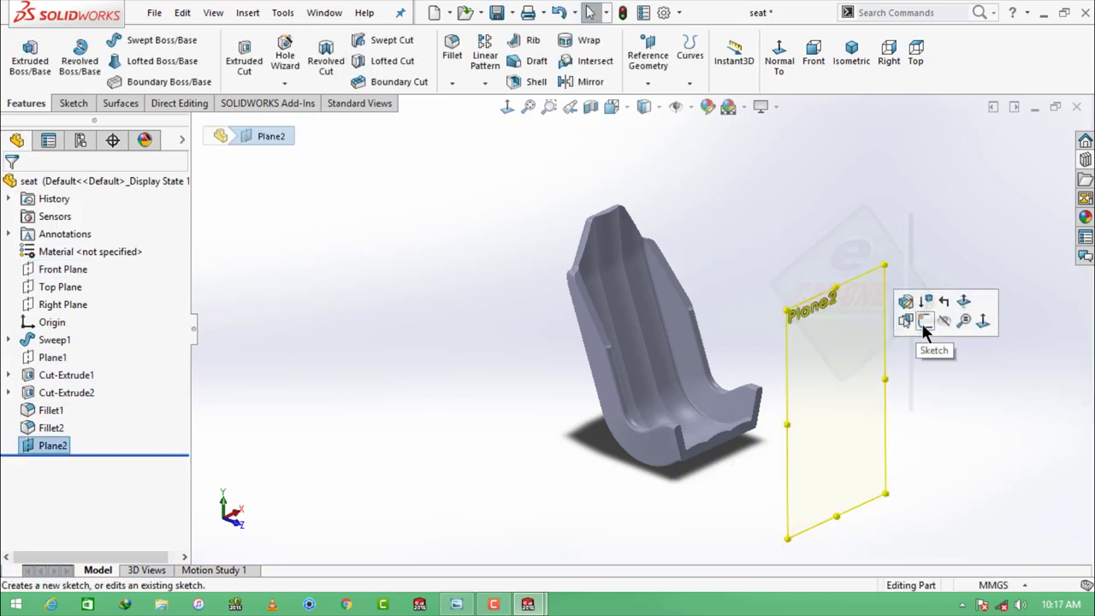
pyautogui.click(924, 324)
pyautogui.click(696, 61)
pyautogui.scroll(-5, 664, 243)
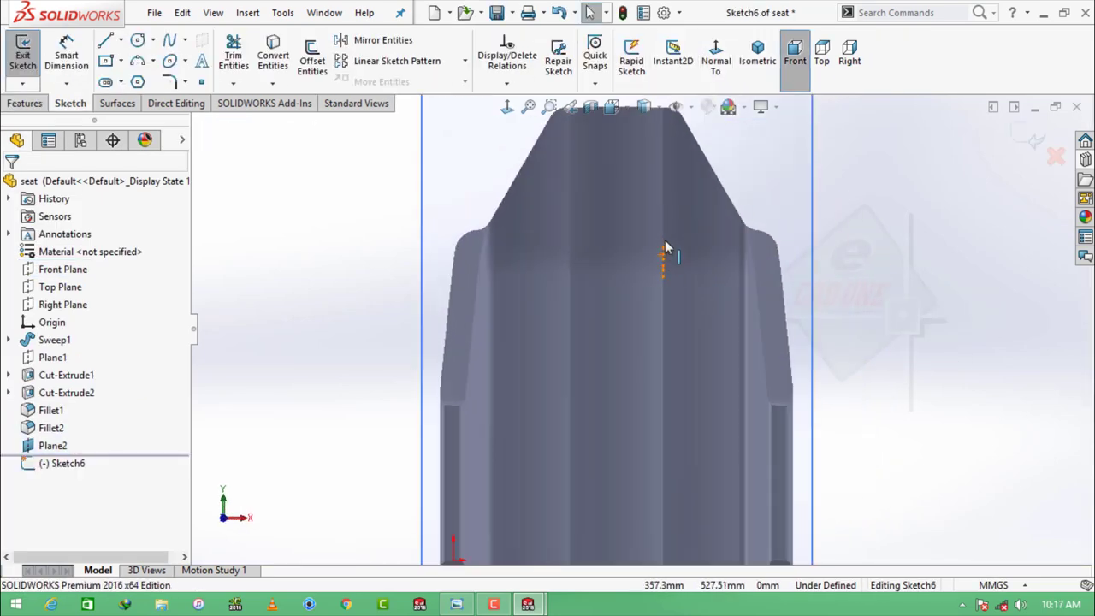
pyautogui.scroll(-1, 665, 246)
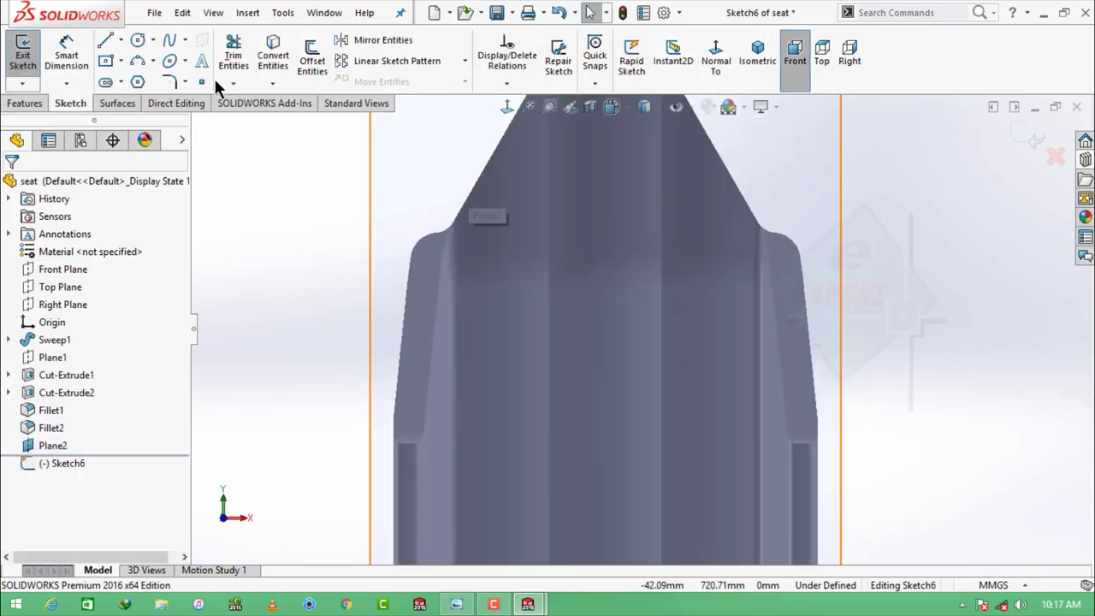
# Draw a vertical centreline through the seat from bottom edge to above the top
pyautogui.click(121, 40)
pyautogui.click(124, 75)
pyautogui.scroll(2, 619, 251)
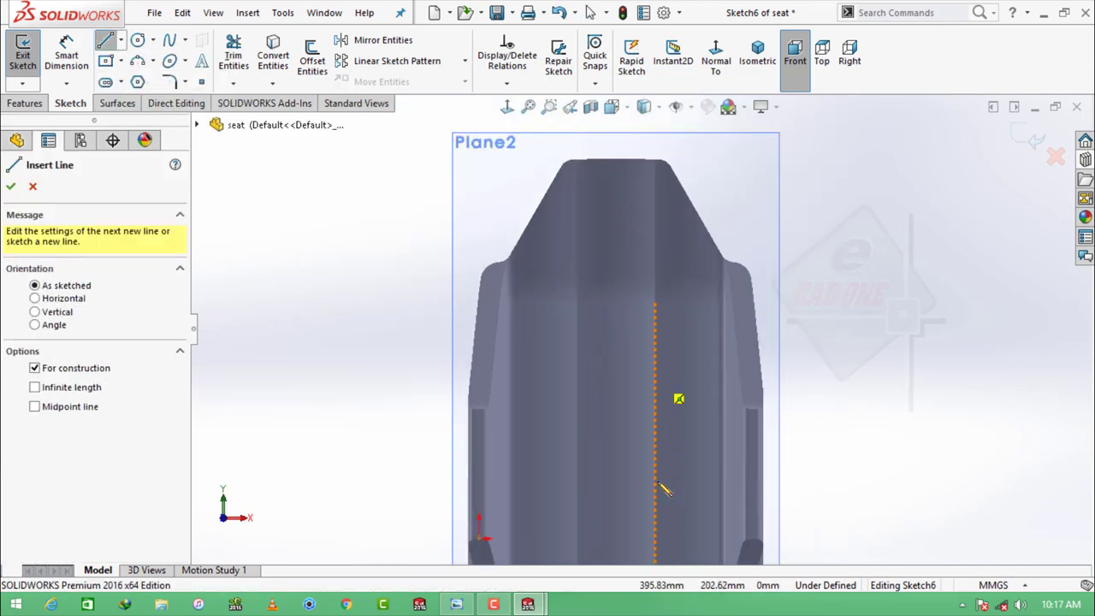
pyautogui.scroll(2, 650, 514)
pyautogui.click(625, 527)
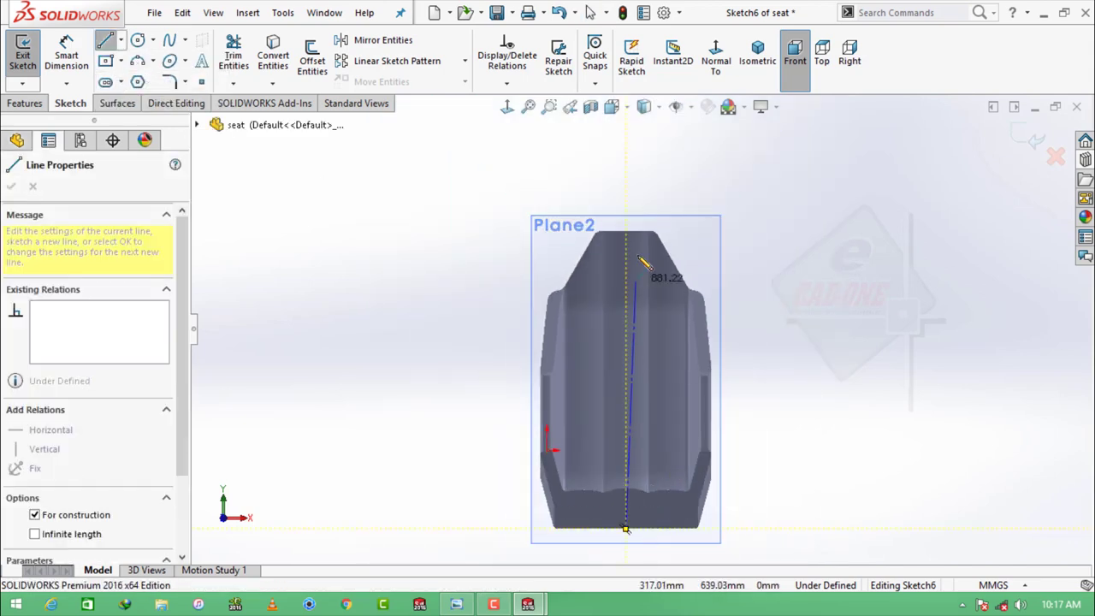
pyautogui.click(625, 200)
pyautogui.press('Escape')
pyautogui.scroll(-5, 627, 306)
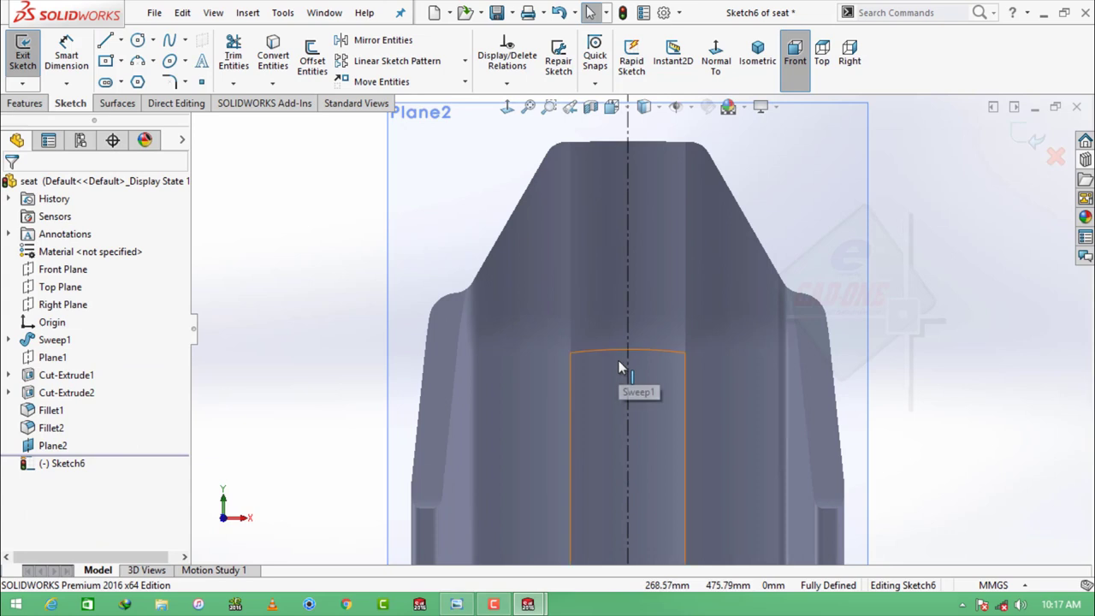
# Draw a corner rectangle on the seat back, left of the centreline
pyautogui.click(121, 61)
pyautogui.click(128, 78)
pyautogui.click(511, 296)
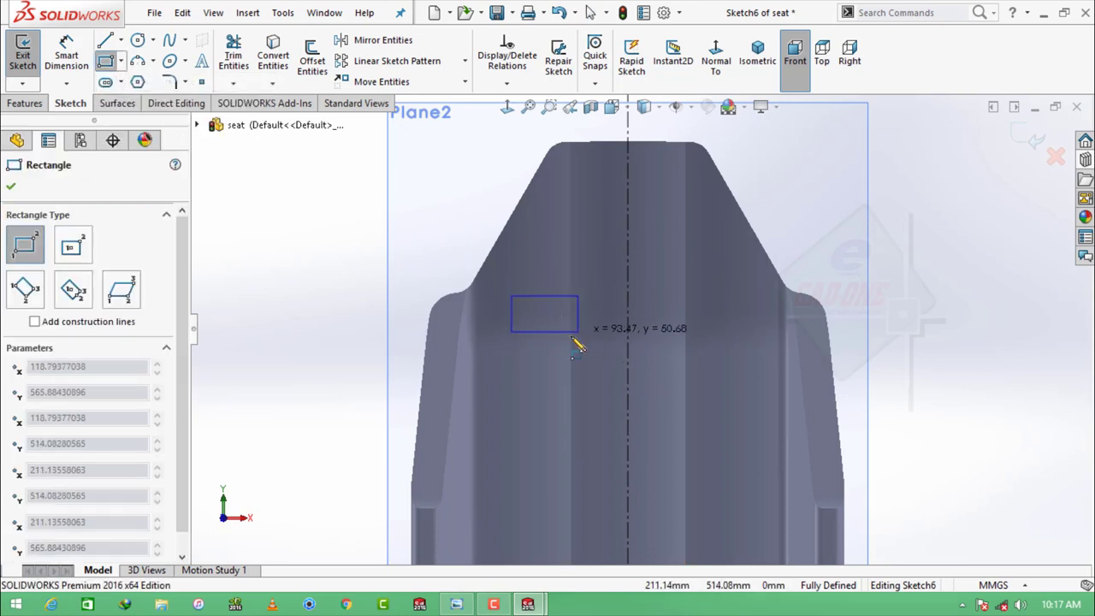
pyautogui.click(571, 333)
pyautogui.press('Escape')
# Dimension the rectangle to 80 mm wide and 30 mm high
pyautogui.click(82, 69)
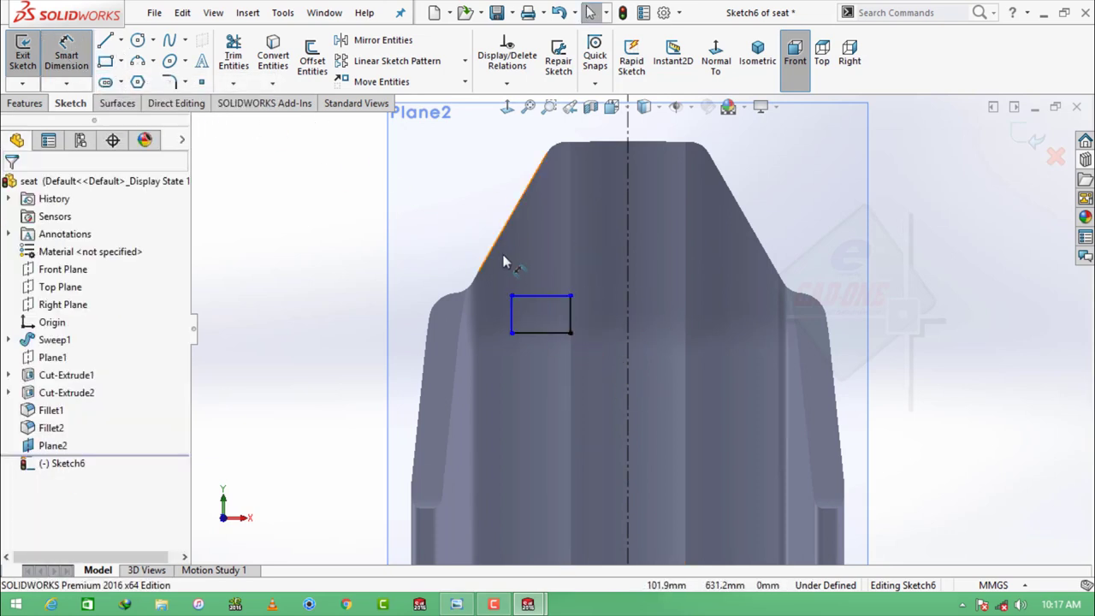
pyautogui.click(537, 296)
pyautogui.click(547, 282)
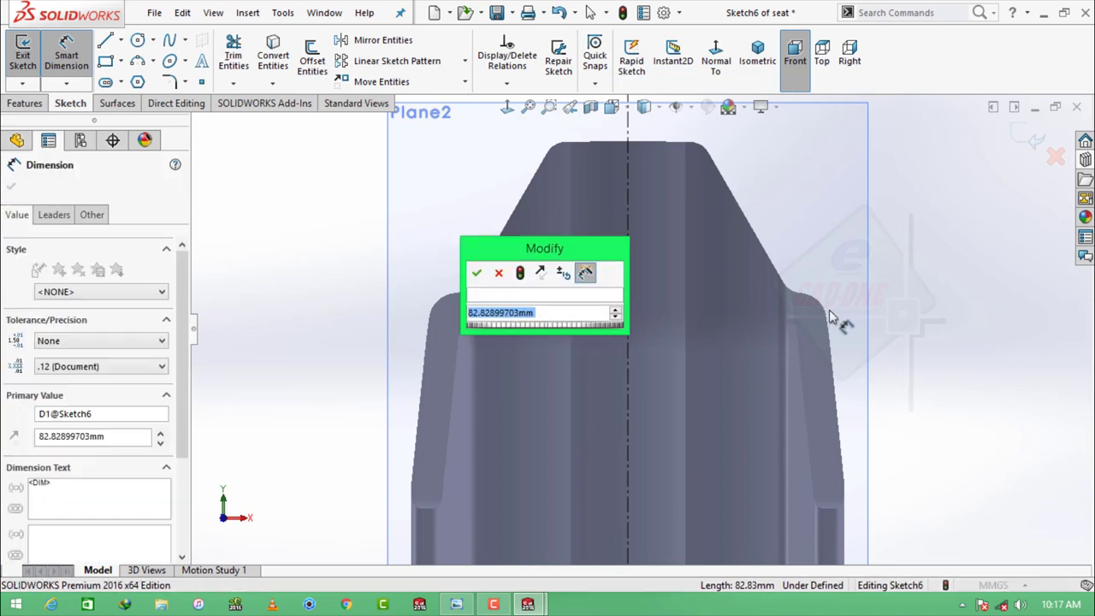
pyautogui.write('8')
pyautogui.press('Return')
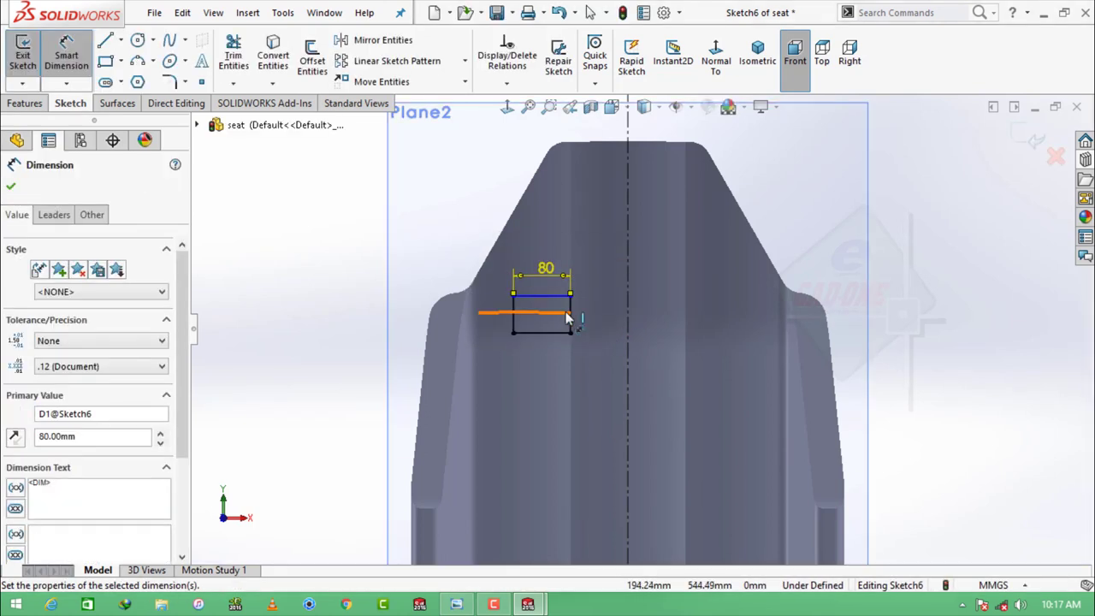
pyautogui.click(581, 316)
pyautogui.click(601, 334)
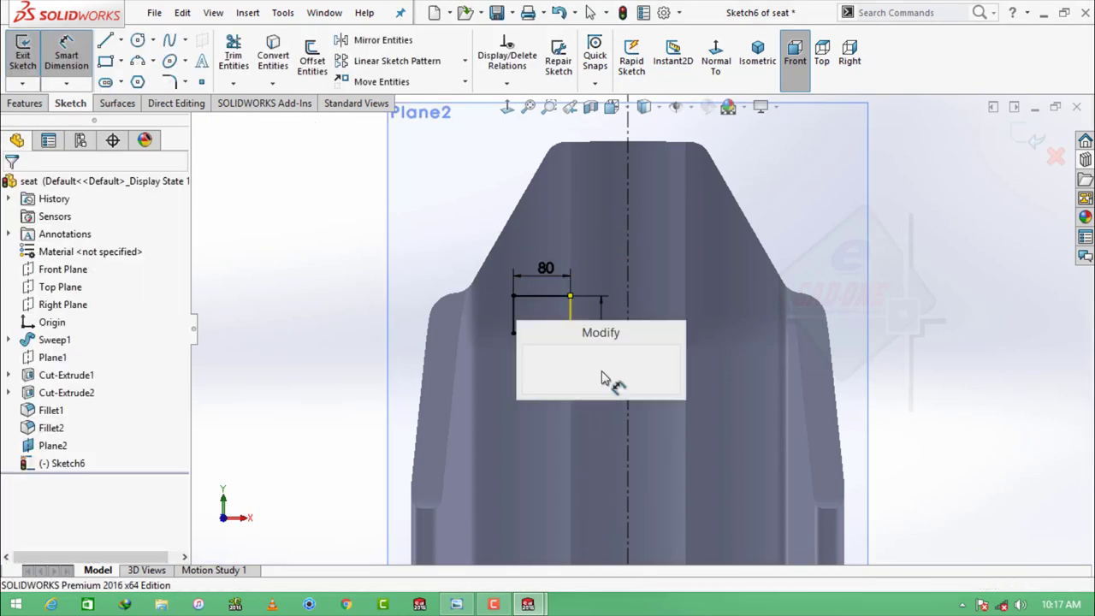
pyautogui.write('2')
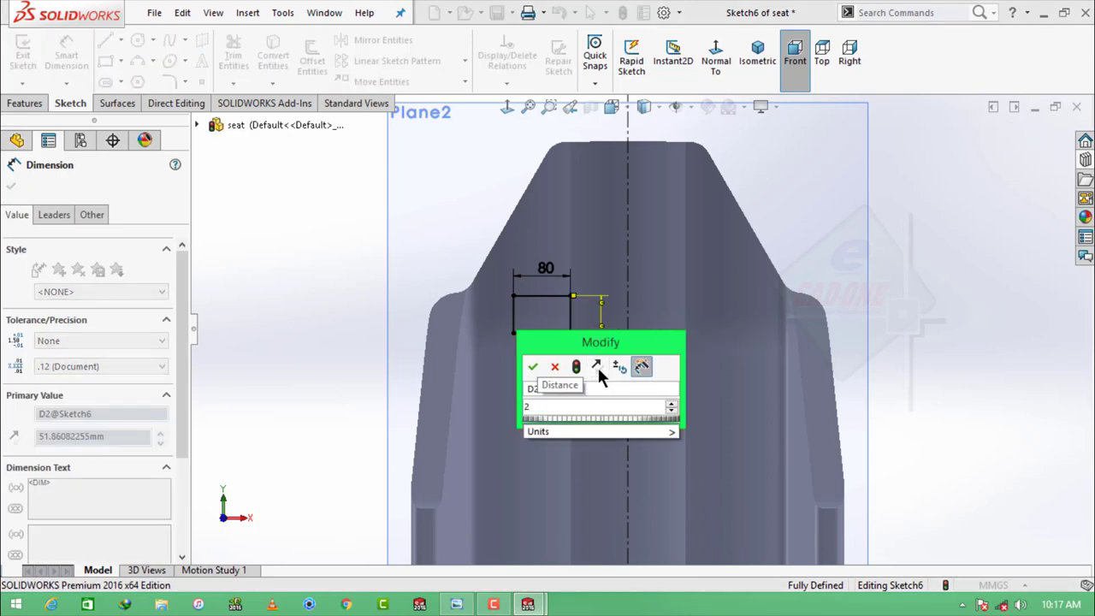
pyautogui.write('0')
pyautogui.press('Return')
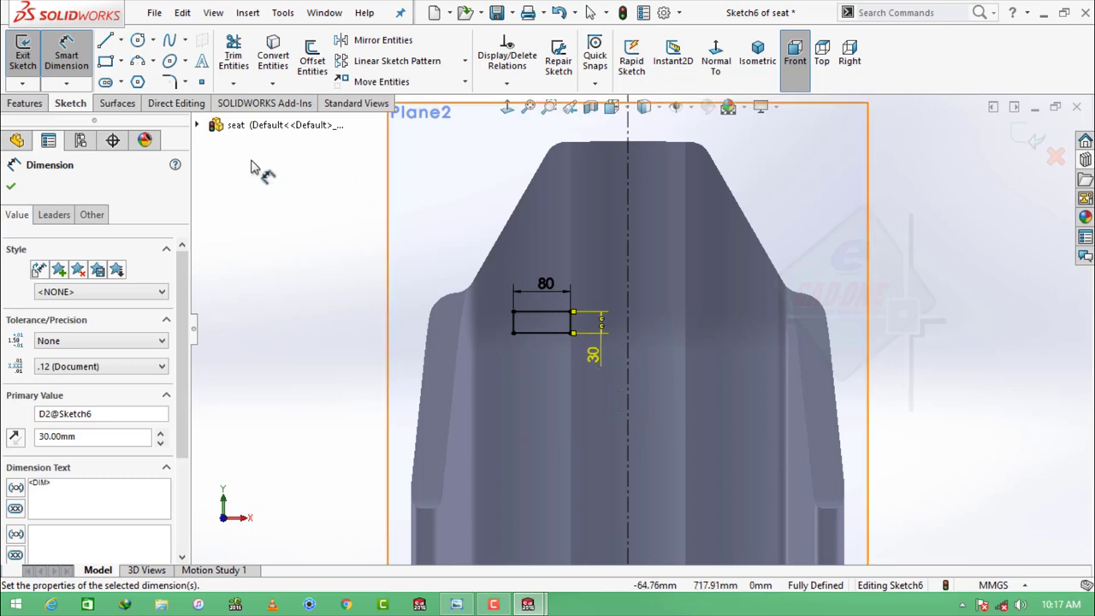
pyautogui.click(170, 81)
# Round all four rectangle corners with a 5 mm sketch fillet
pyautogui.write('5.00mm')
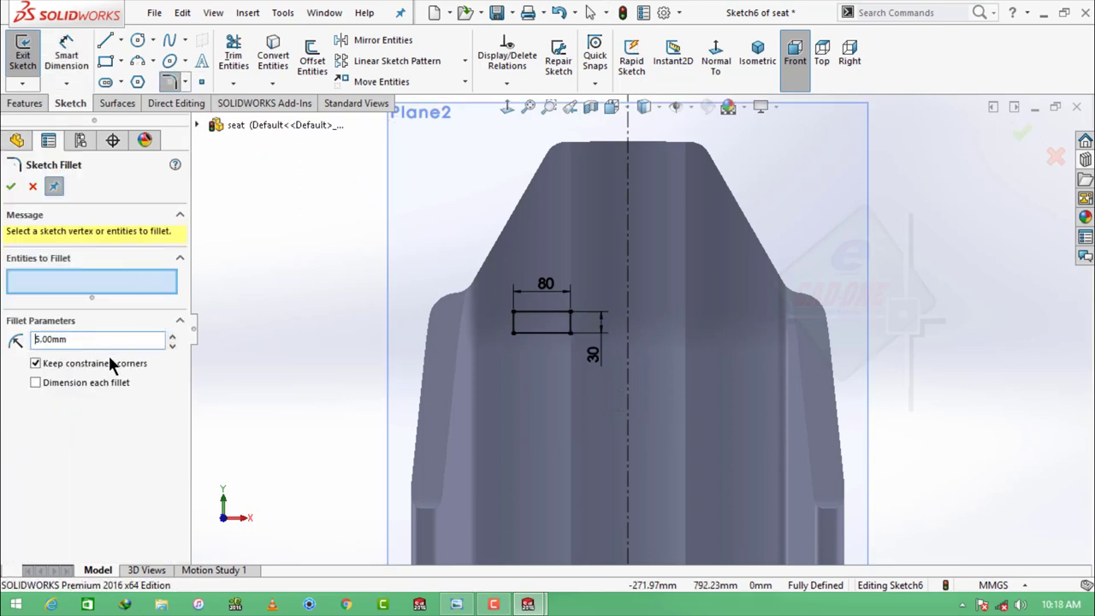
pyautogui.scroll(-3, 549, 329)
pyautogui.moveTo(477, 379); pyautogui.dragTo(467, 379)
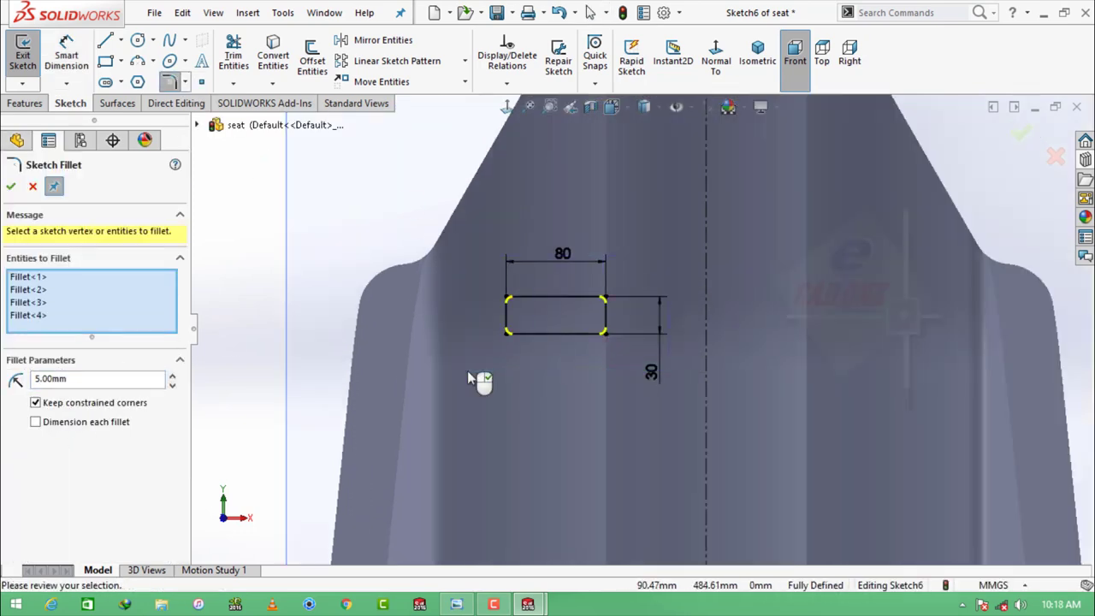
pyautogui.click(10, 188)
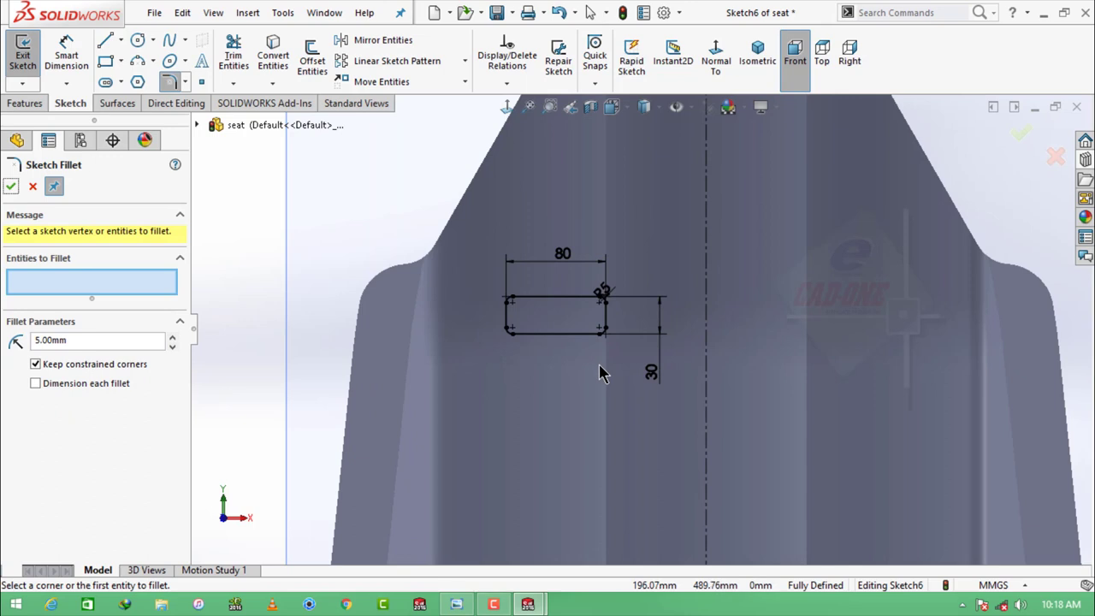
pyautogui.press('Escape')
pyautogui.scroll(2, 601, 373)
# Mirror the rounded rectangle about the vertical centreline
pyautogui.click(377, 42)
pyautogui.moveTo(539, 282); pyautogui.dragTo(625, 342)
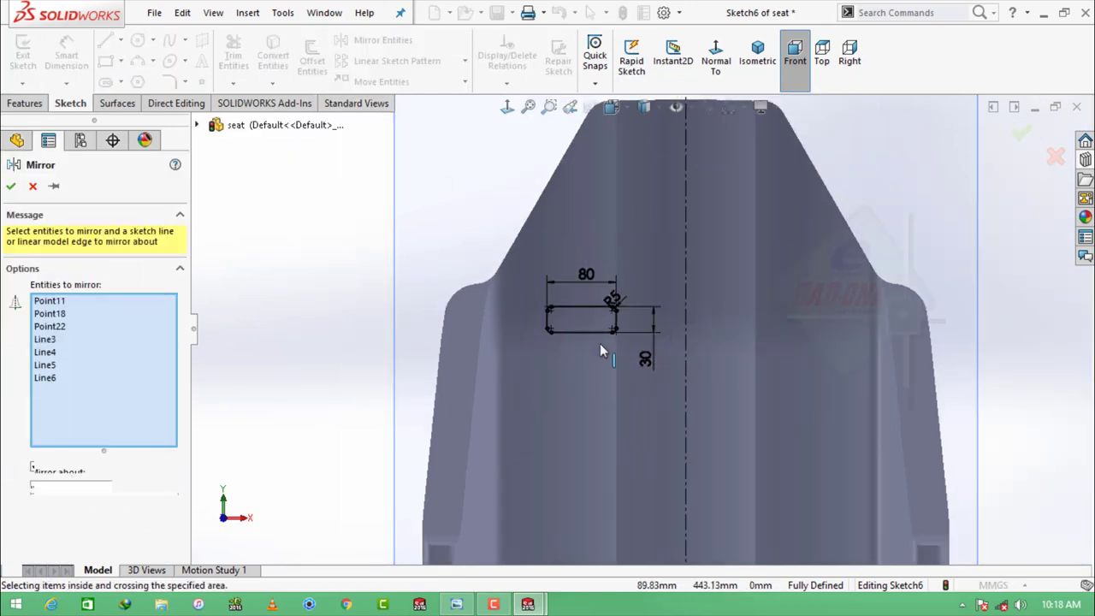
pyautogui.click(685, 256)
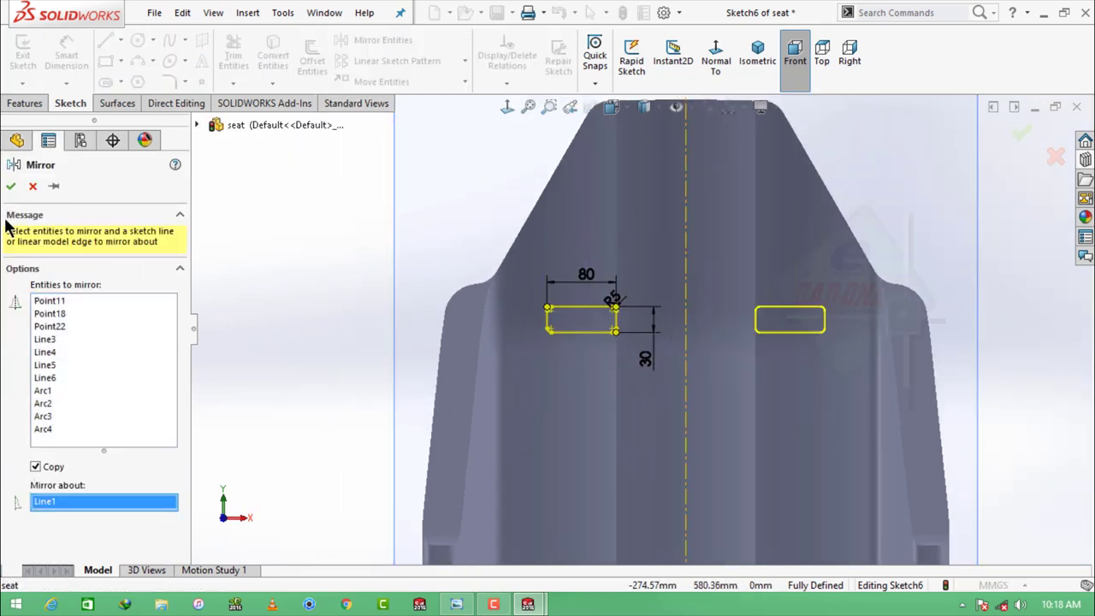
pyautogui.click(11, 186)
pyautogui.click(28, 104)
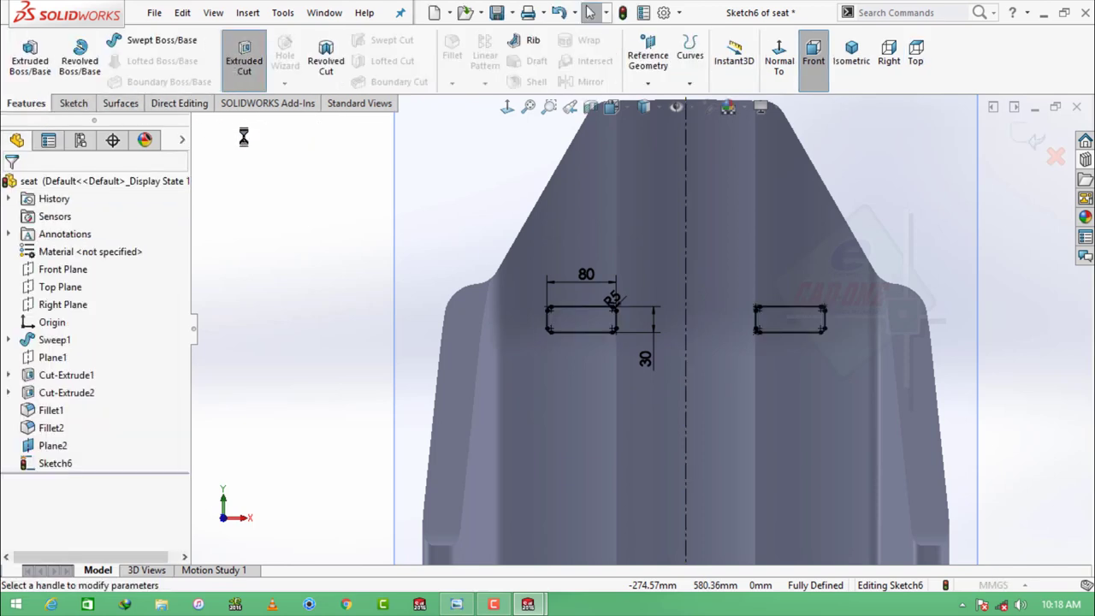
# Cut both slots through the whole seat with a Through All extruded cut
pyautogui.click(124, 283)
pyautogui.click(93, 300)
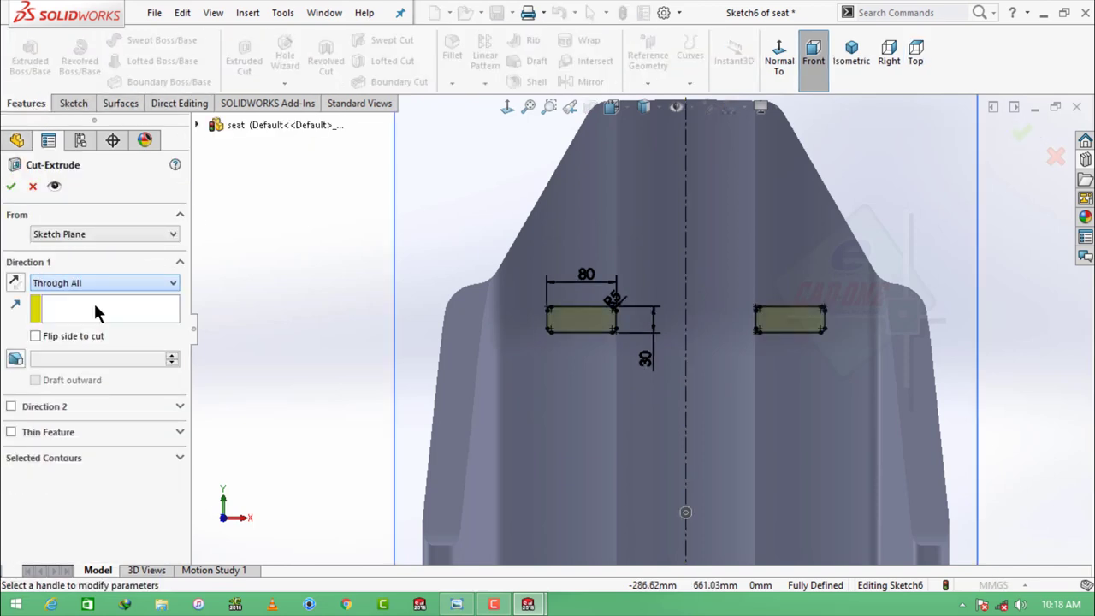
pyautogui.click(11, 187)
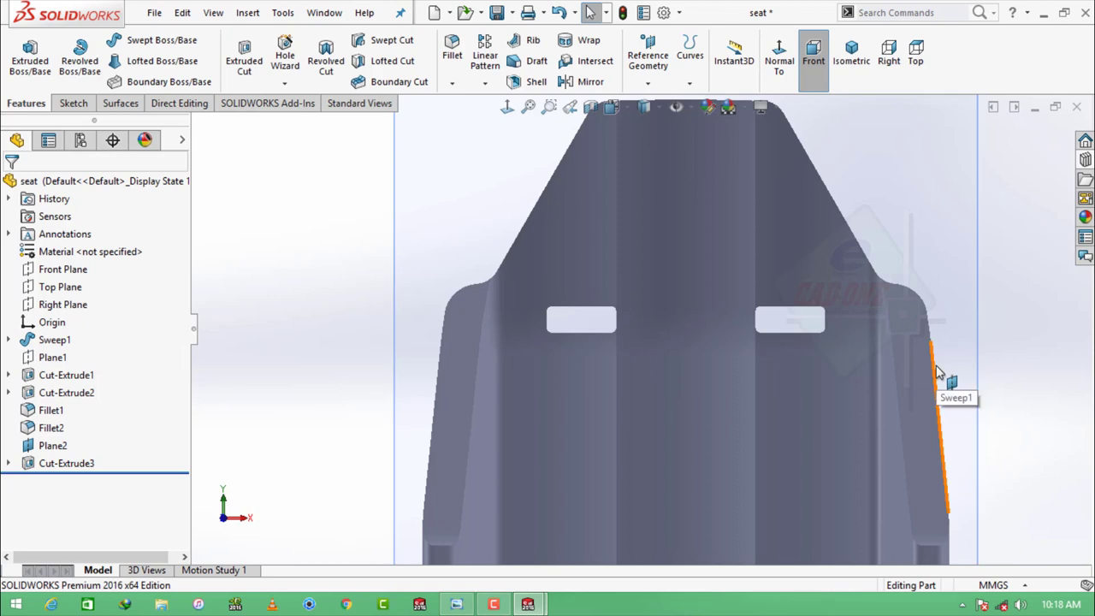
# Orbit the seat to an angled view and hide Plane2
pyautogui.moveTo(938, 373); pyautogui.dragTo(684, 384, button='middle')
pyautogui.click(496, 368)
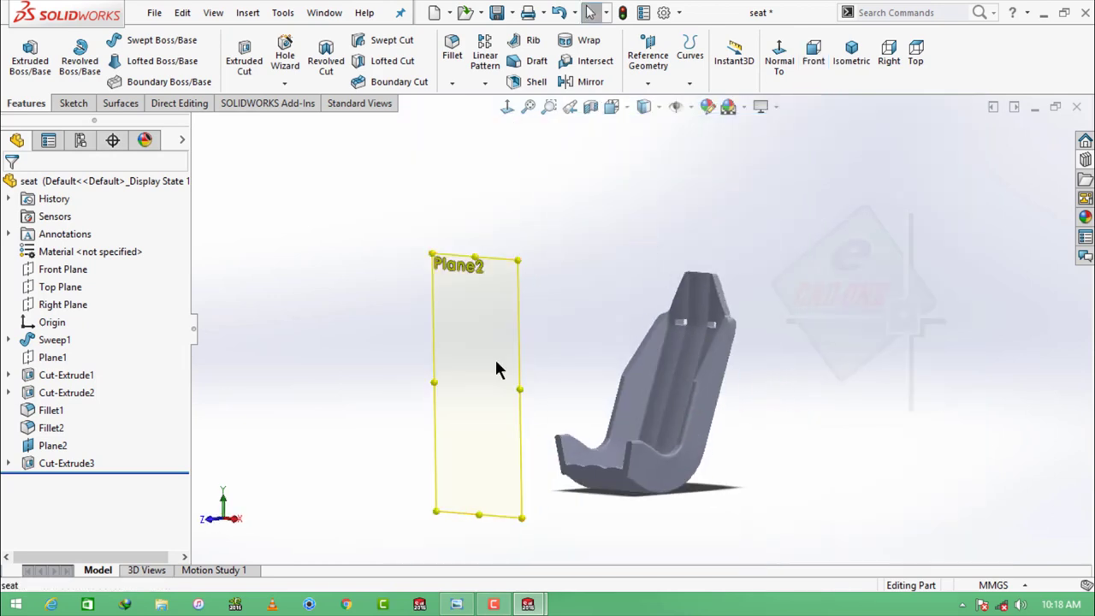
pyautogui.click(580, 316)
pyautogui.click(678, 474)
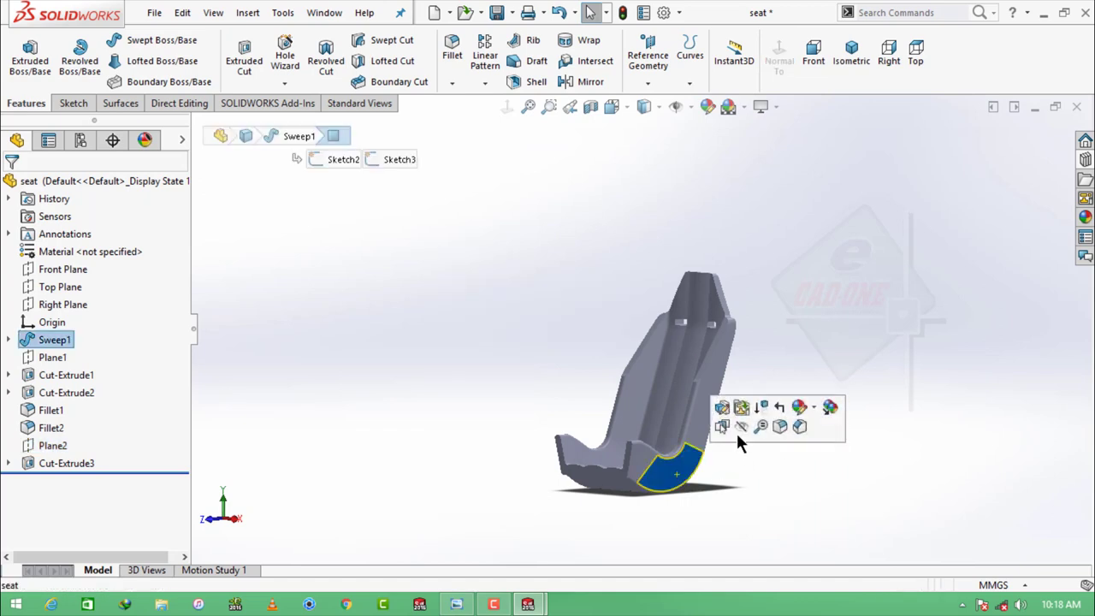
pyautogui.click(755, 486)
# Show Plane1 and start a new sketch on it
pyautogui.click(52, 357)
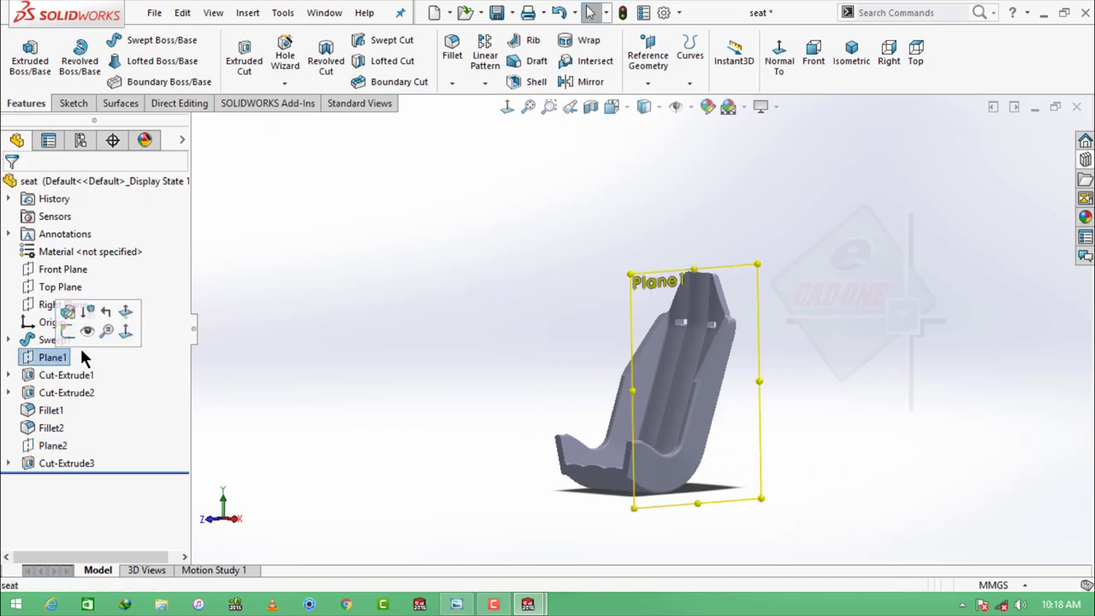
pyautogui.click(89, 305)
pyautogui.click(742, 466)
pyautogui.click(809, 412)
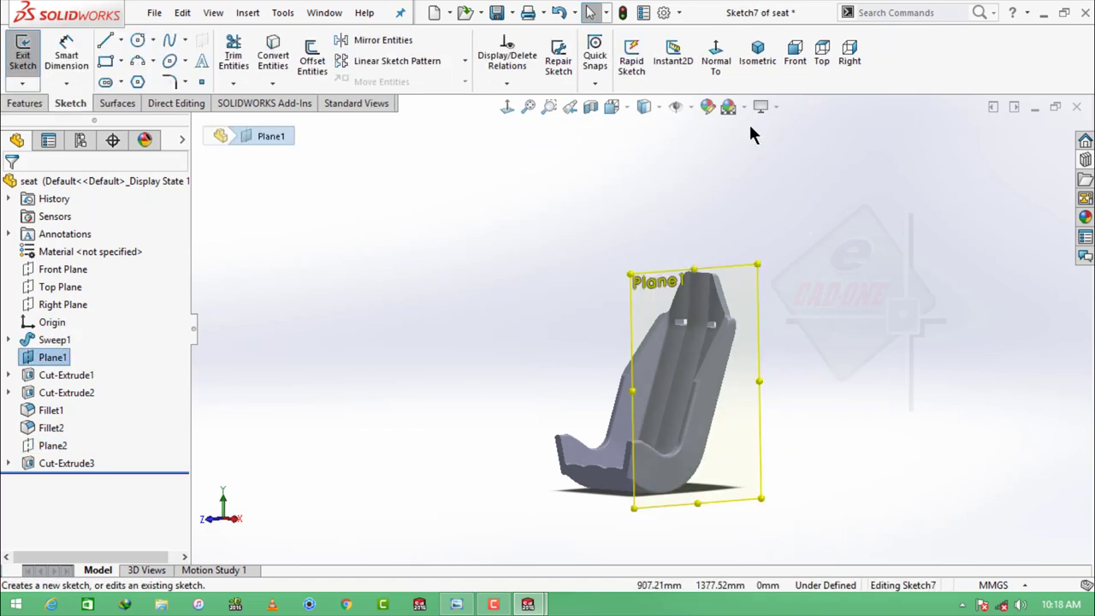
pyautogui.scroll(-2, 686, 444)
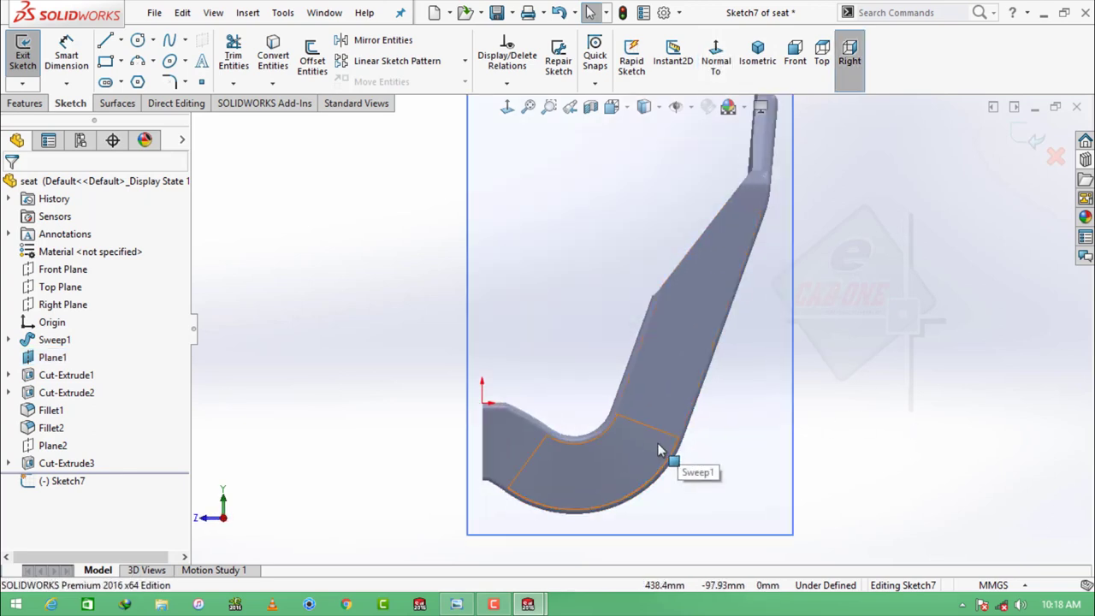
# Draw a 3 Point Center Rectangle on the seat back
pyautogui.click(123, 62)
pyautogui.click(125, 75)
pyautogui.click(153, 62)
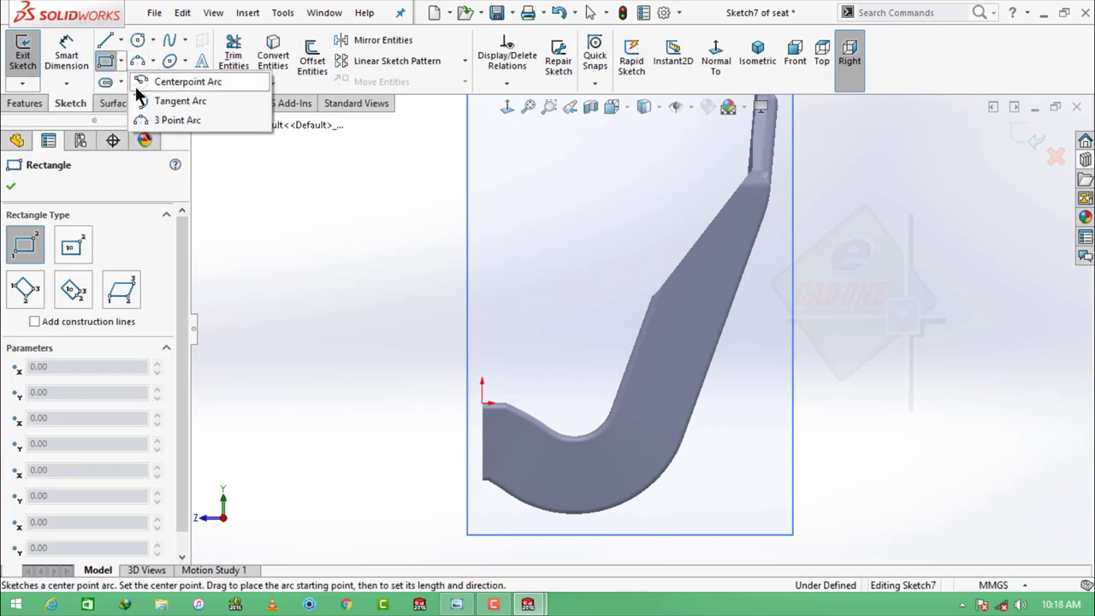
pyautogui.click(122, 62)
pyautogui.click(171, 140)
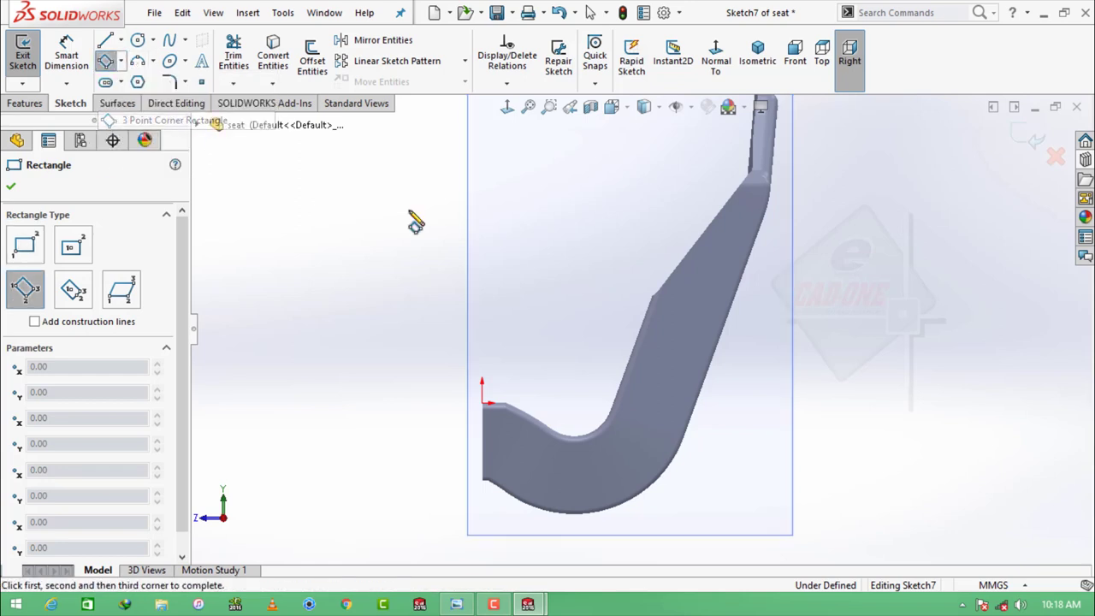
pyautogui.click(673, 359)
pyautogui.click(695, 357)
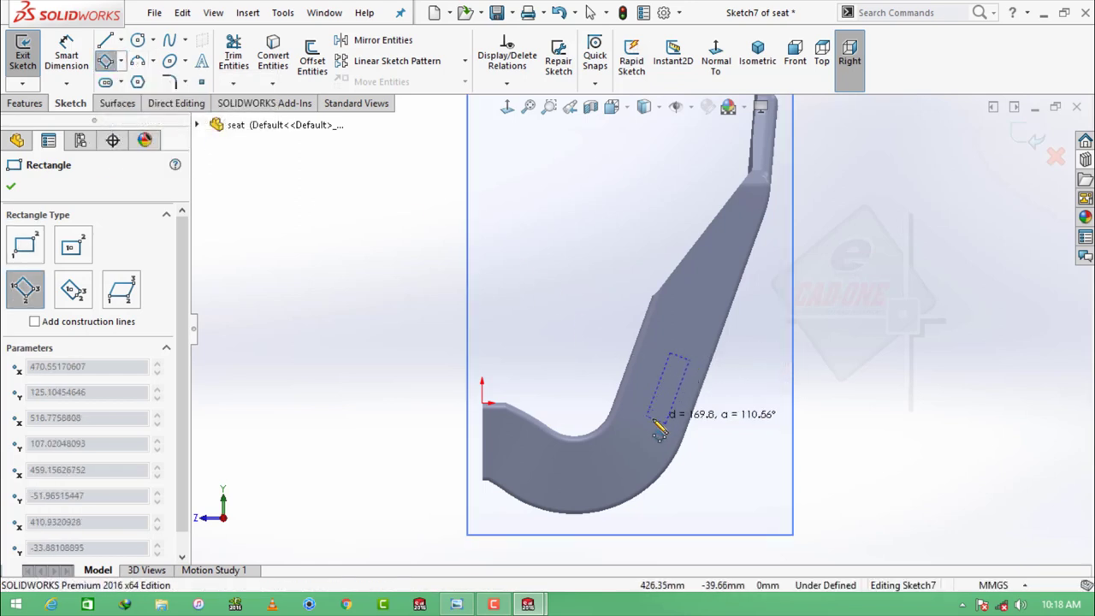
pyautogui.click(659, 430)
# Dimension the rectangle to 100 mm long and 35 mm wide
pyautogui.click(66, 53)
pyautogui.scroll(-2, 669, 380)
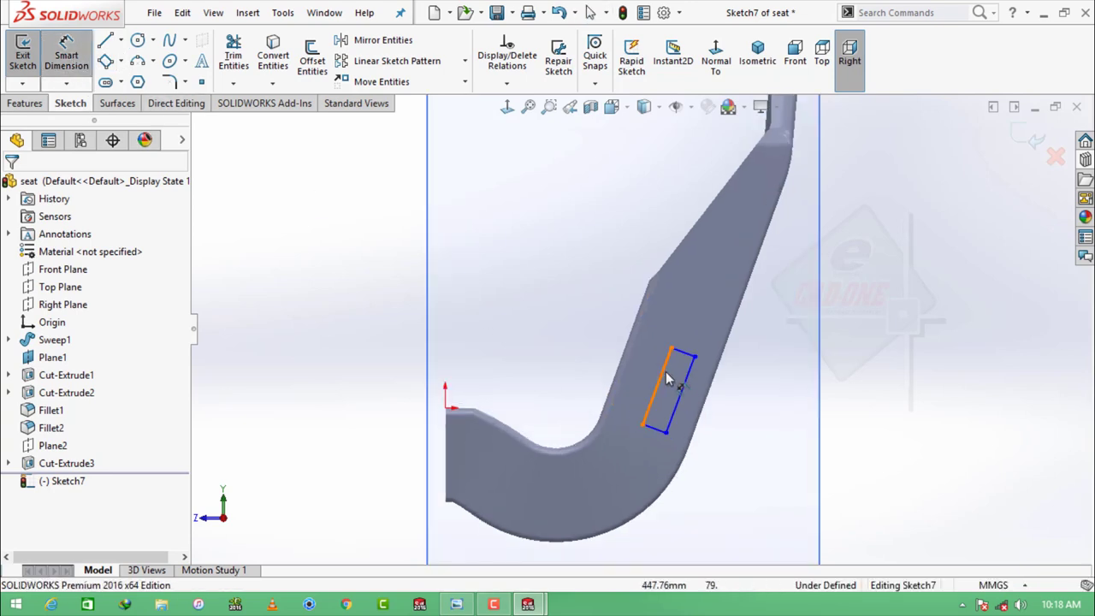
pyautogui.scroll(-1, 669, 380)
pyautogui.click(650, 359)
pyautogui.click(642, 366)
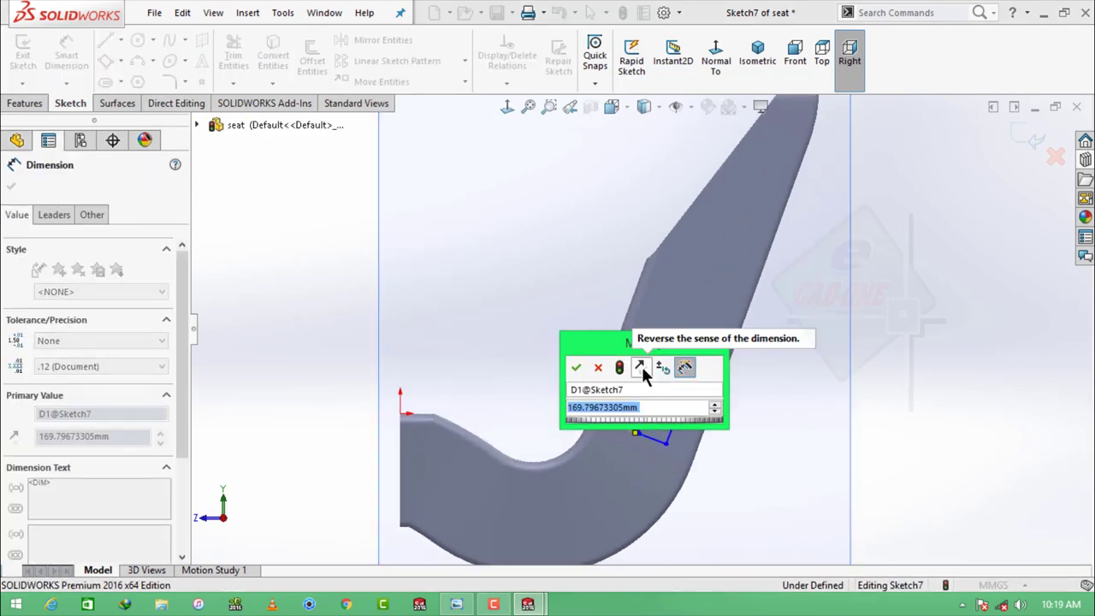
pyautogui.write('100')
pyautogui.press('Return')
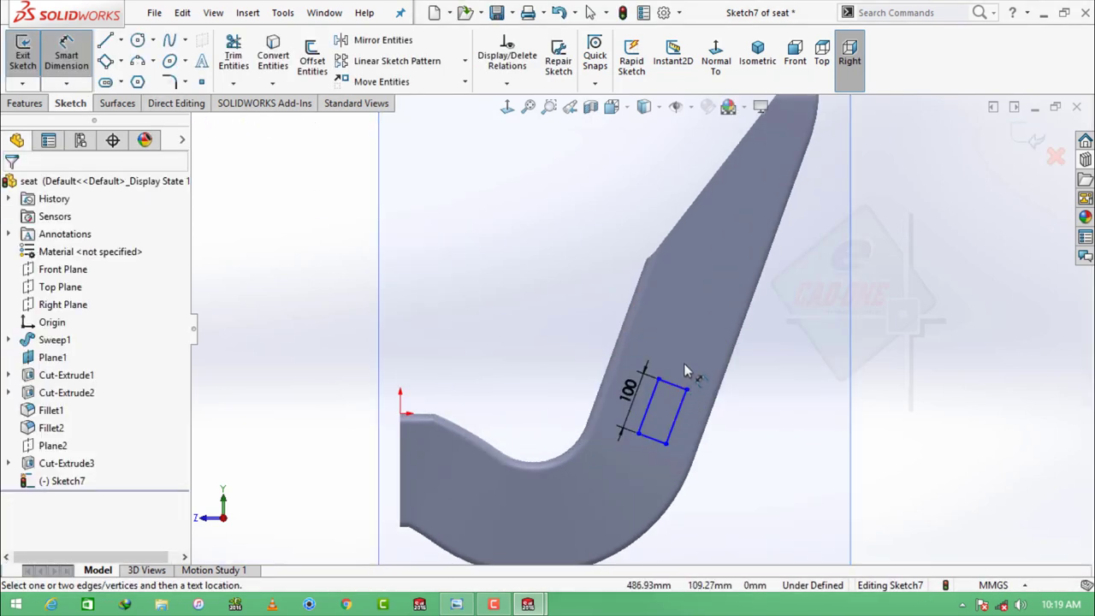
pyautogui.click(677, 385)
pyautogui.click(709, 350)
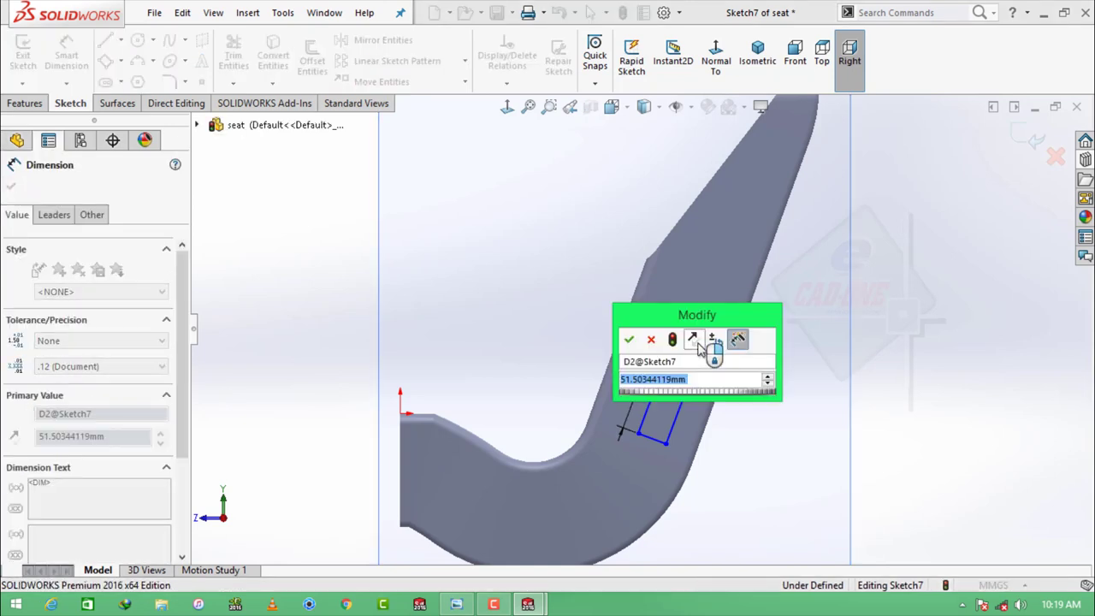
pyautogui.write('25')
pyautogui.press('Return')
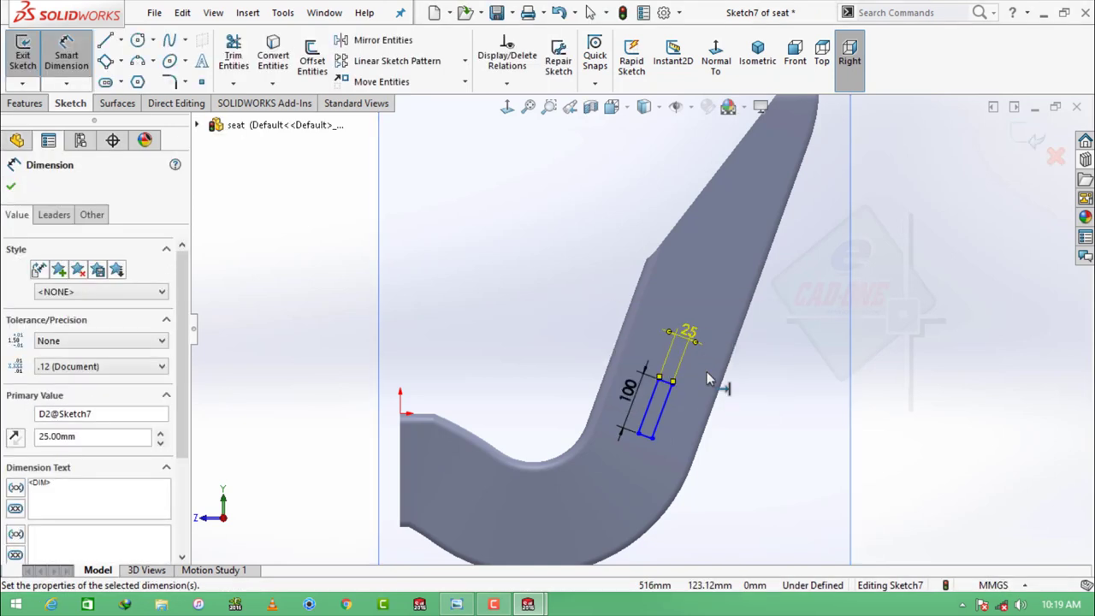
pyautogui.click(701, 342)
pyautogui.write('35')
pyautogui.press('Return')
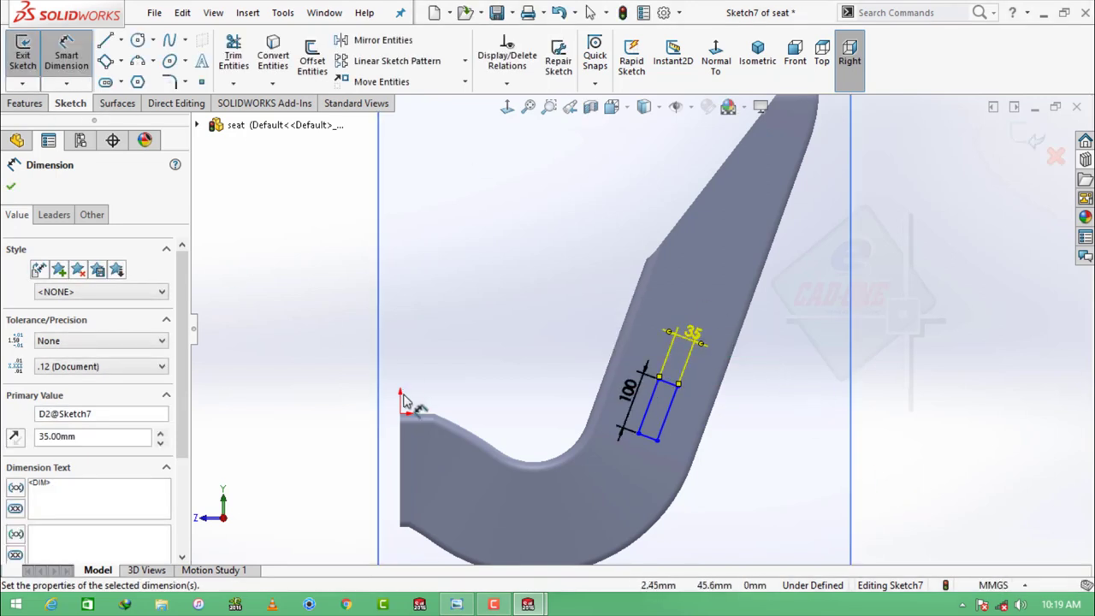
pyautogui.click(435, 312)
# Position the rectangle 100 mm vertically and 390 mm horizontally from the origin
pyautogui.click(433, 388)
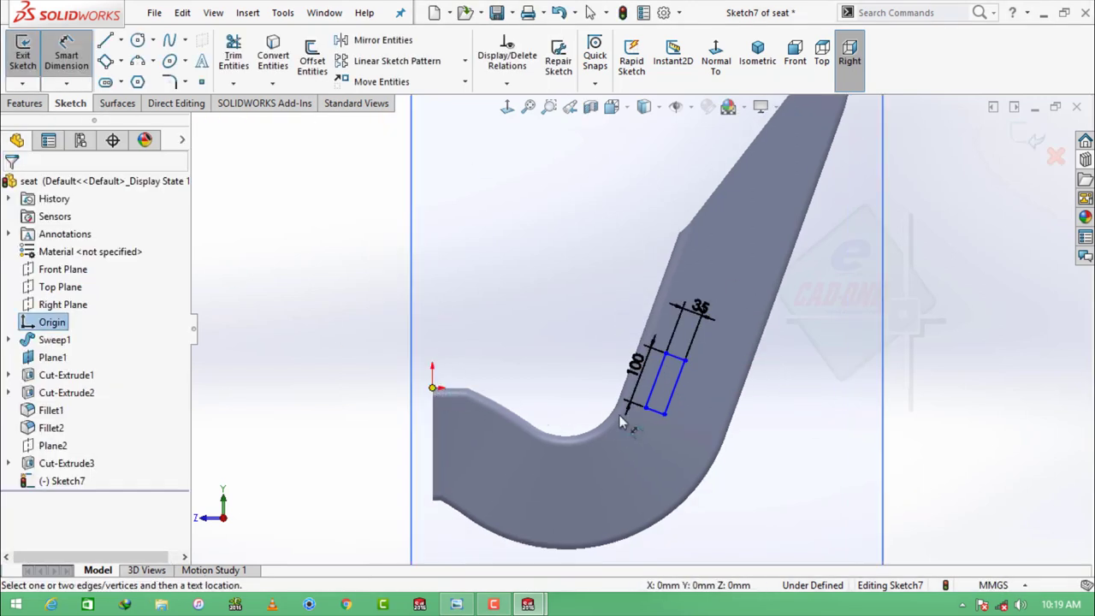
pyautogui.click(665, 414)
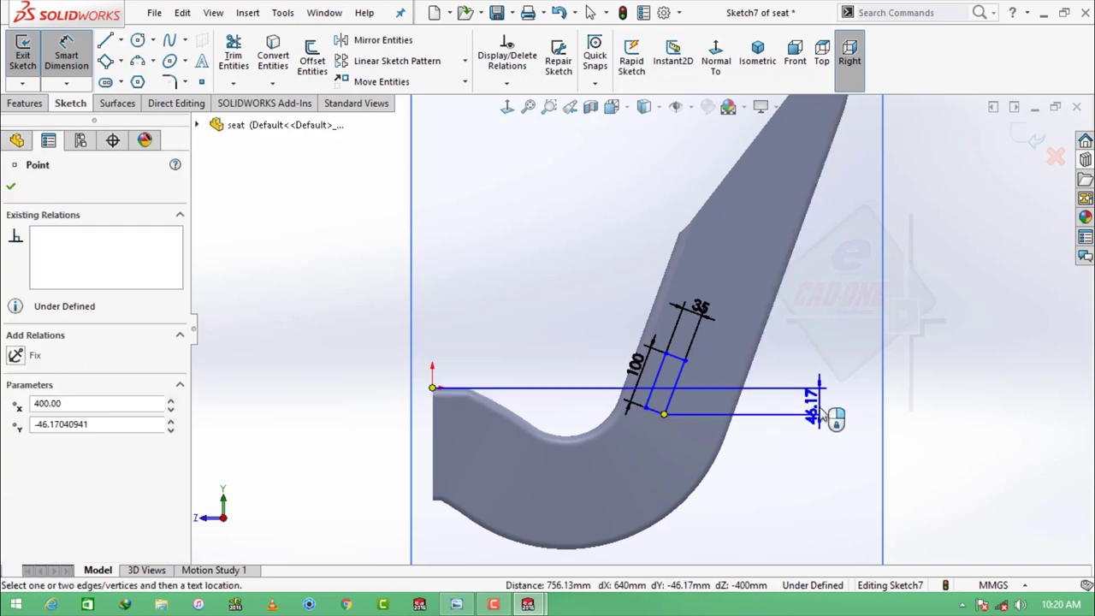
pyautogui.click(821, 416)
pyautogui.write('100')
pyautogui.press('Return')
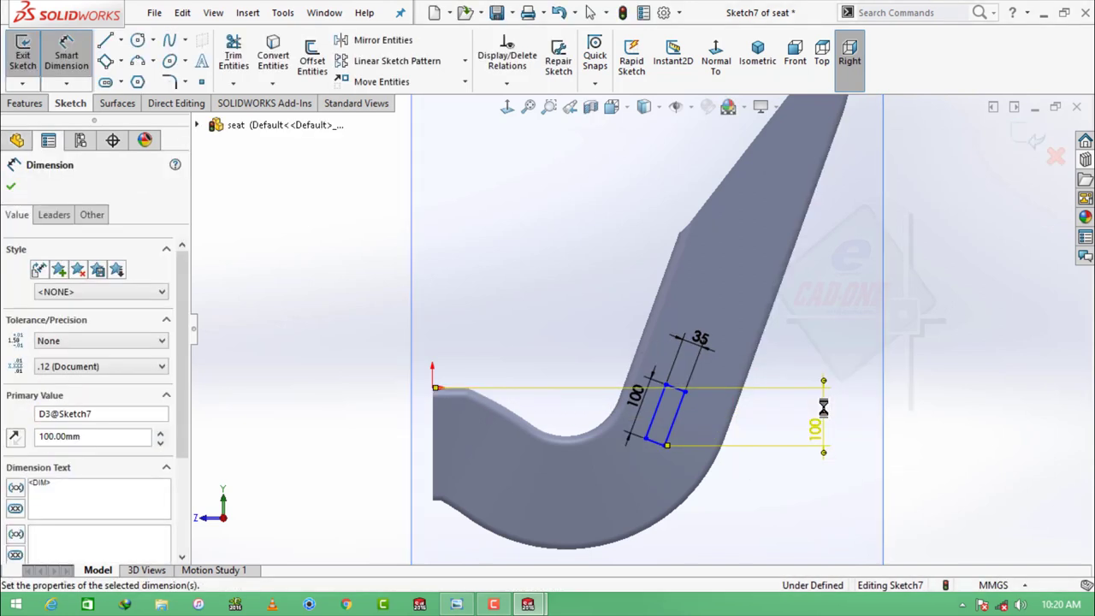
pyautogui.click(941, 371)
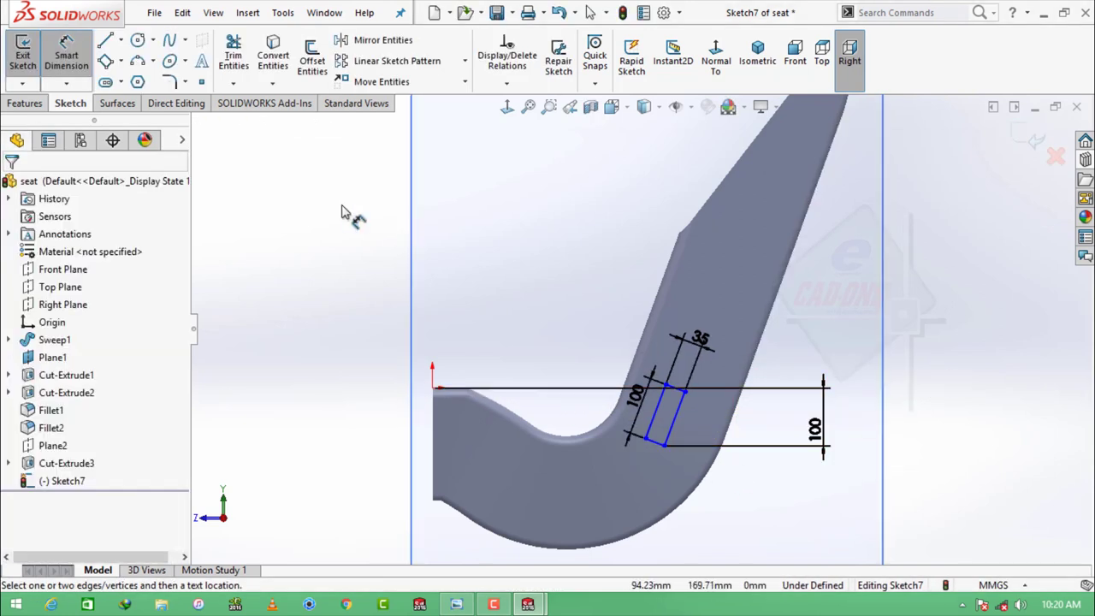
pyautogui.click(434, 389)
pyautogui.click(665, 450)
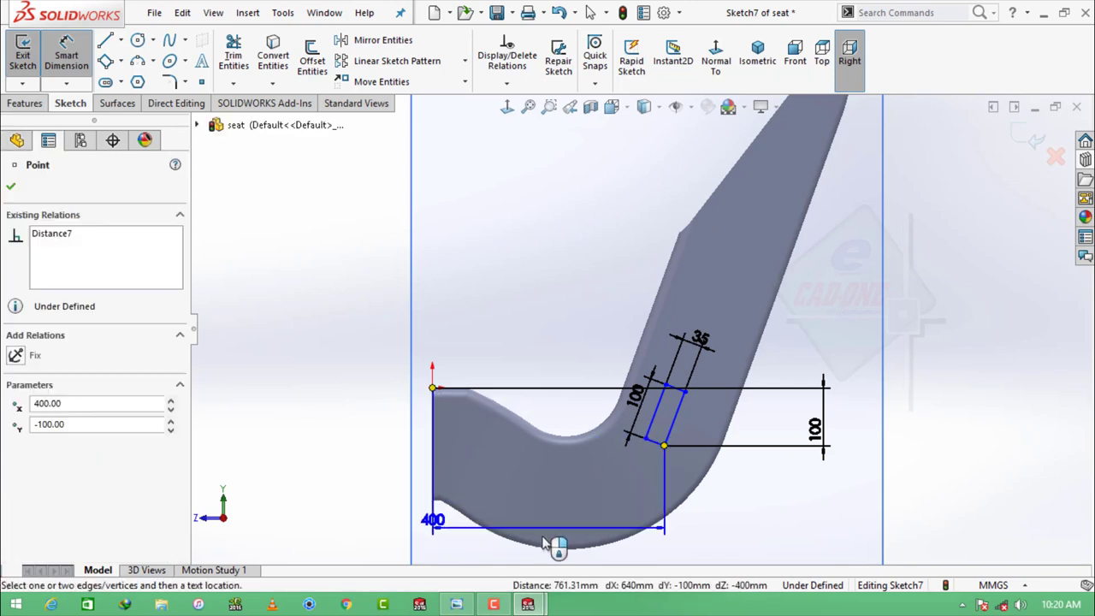
pyautogui.click(431, 534)
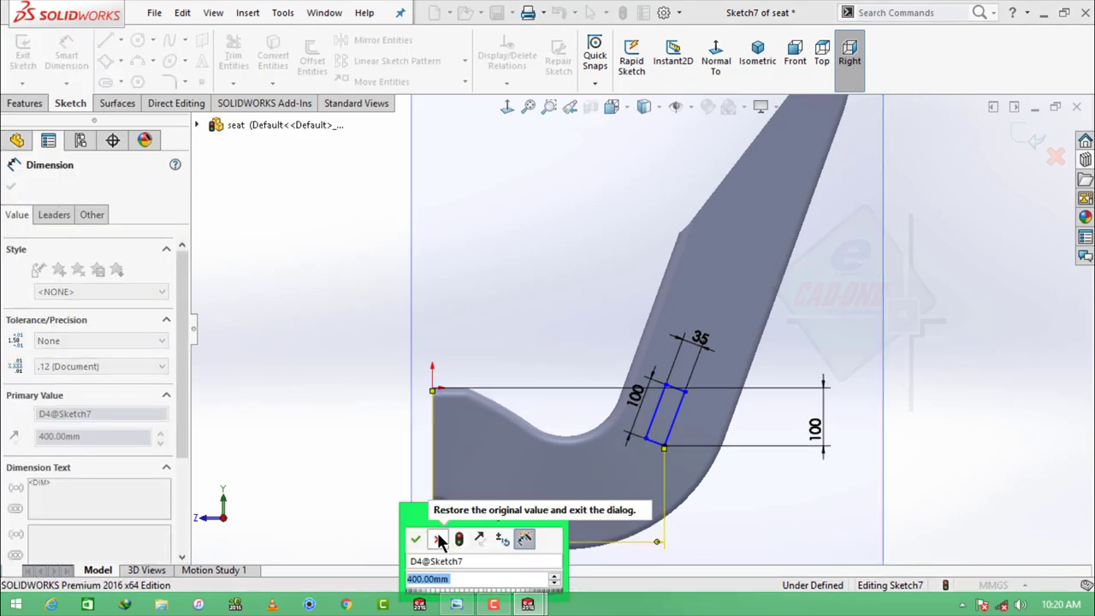
pyautogui.write('390')
pyautogui.press('Return')
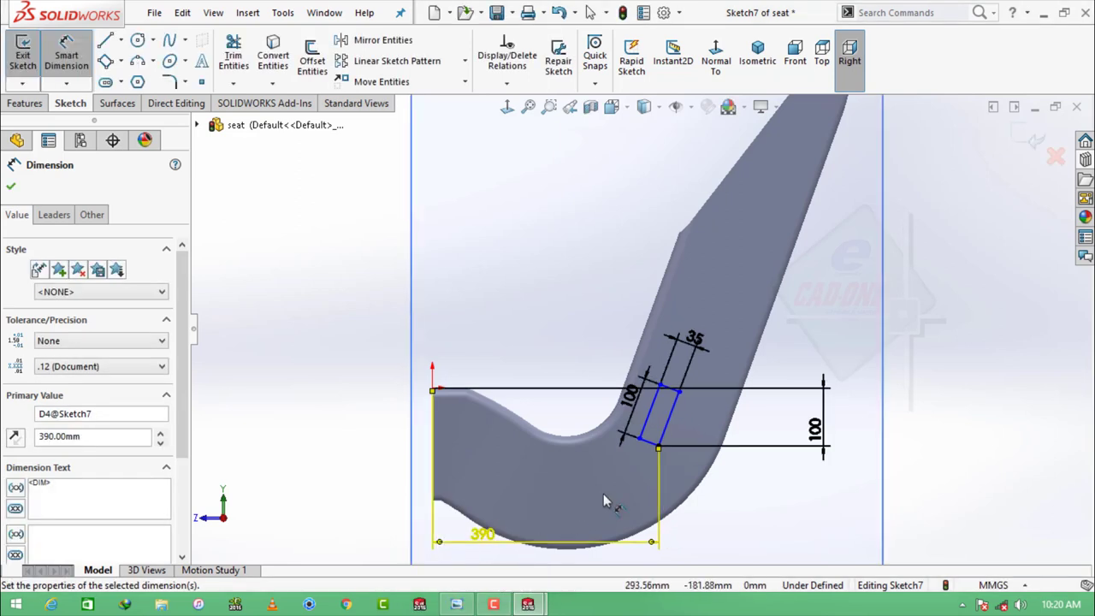
pyautogui.click(171, 81)
# Round the slot rectangle's four corners with 5 mm sketch fillets
pyautogui.scroll(-2, 709, 444)
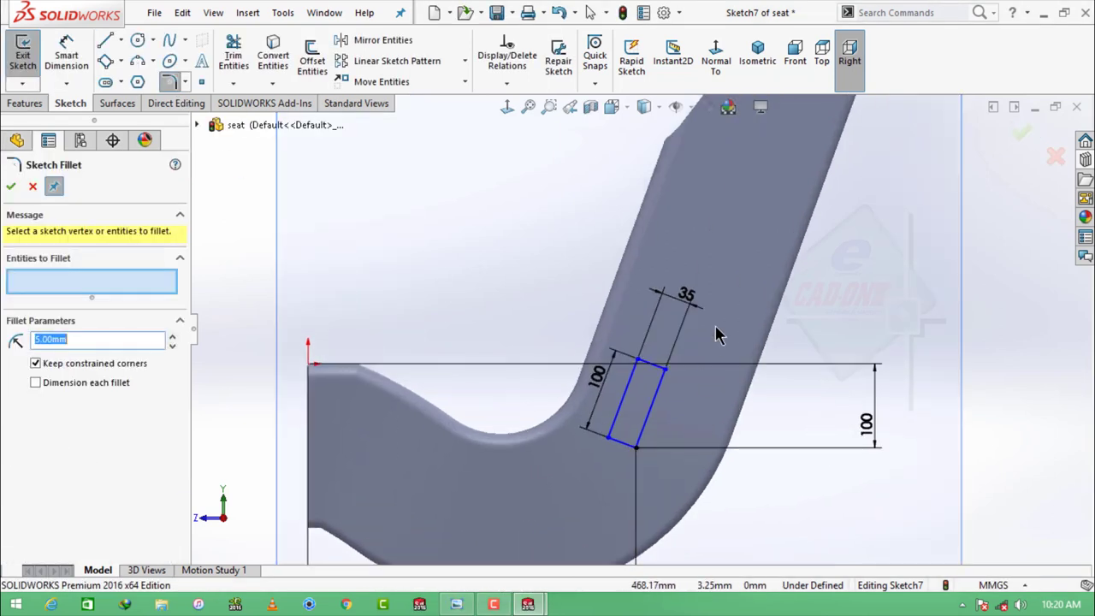
pyautogui.moveTo(718, 328); pyautogui.dragTo(570, 491)
pyautogui.click(12, 186)
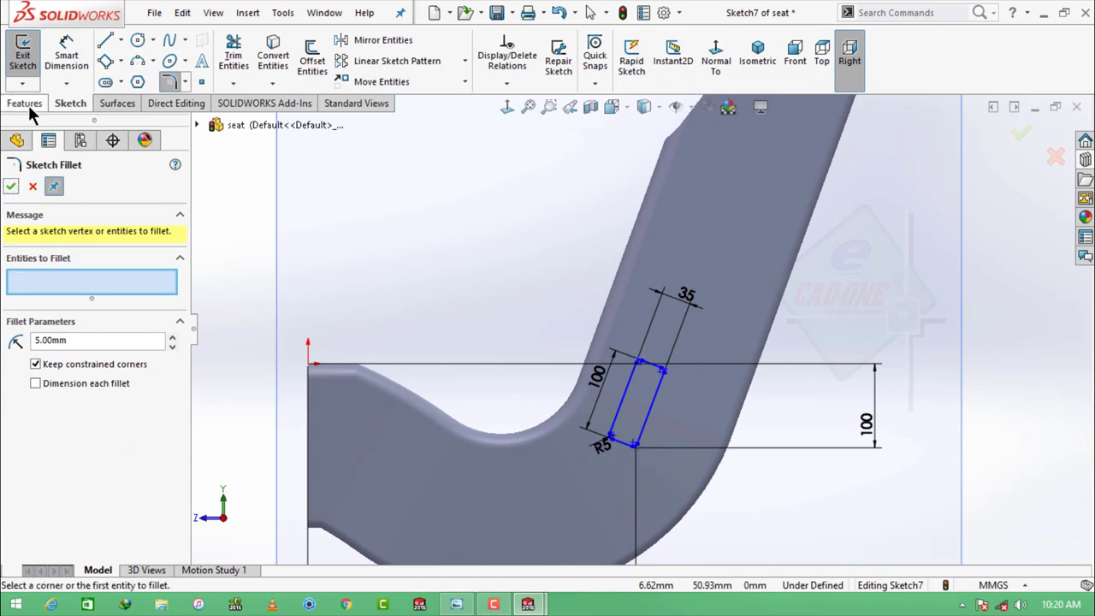
pyautogui.click(28, 108)
pyautogui.click(9, 187)
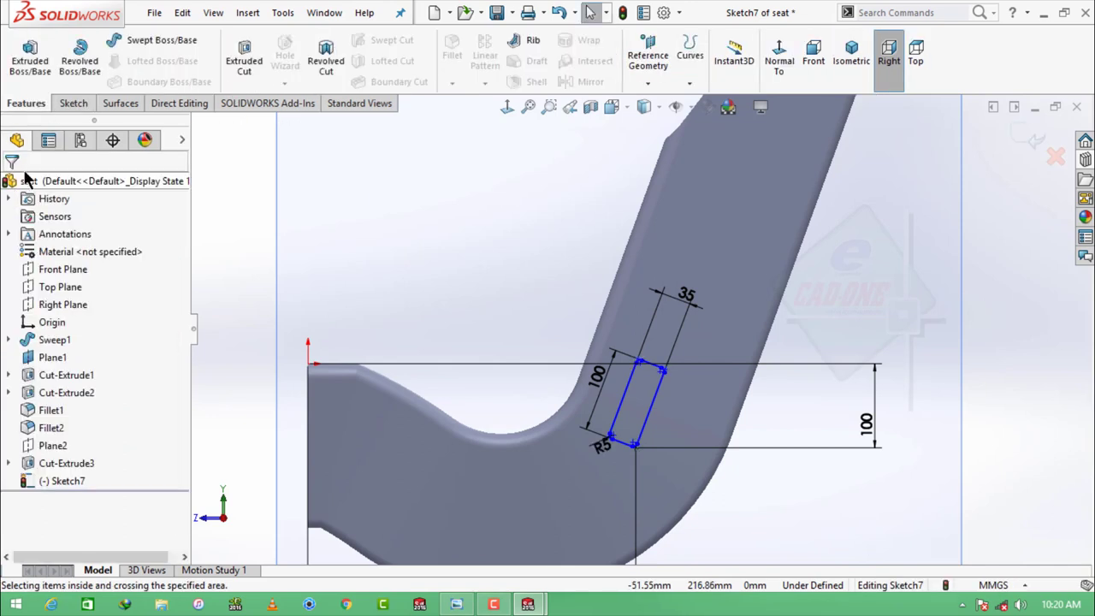
# Cut the rounded slot through all of the seat as Cut-Extrude4
pyautogui.click(243, 56)
pyautogui.click(75, 287)
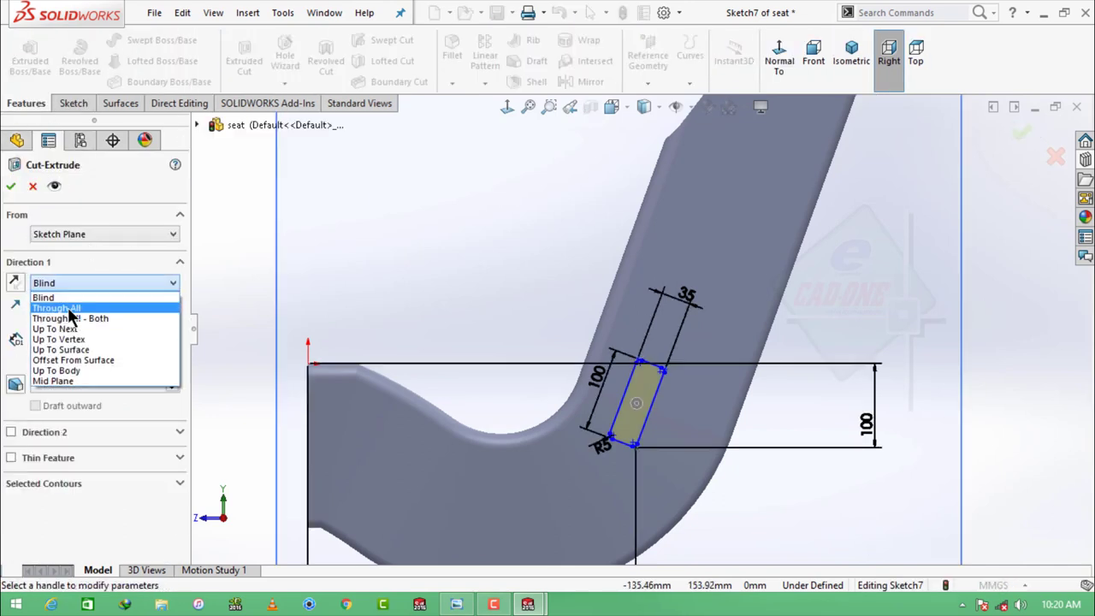
pyautogui.click(51, 296)
pyautogui.click(11, 187)
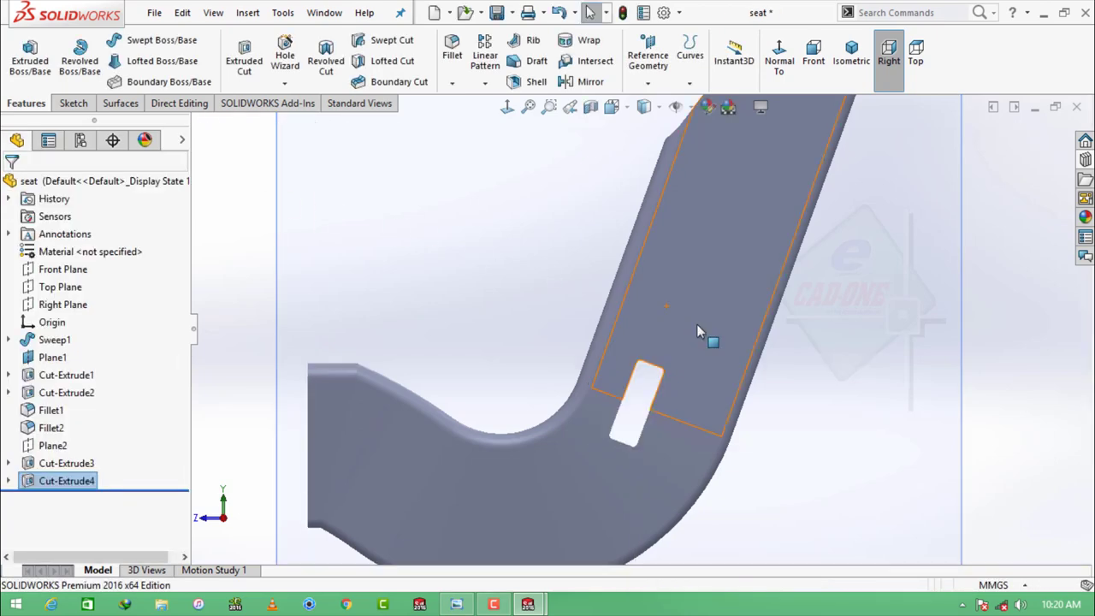
pyautogui.moveTo(640, 334)
pyautogui.mouseDown(button='middle')
pyautogui.moveTo(815, 370)
pyautogui.moveTo(740, 362)
pyautogui.mouseUp(button='middle')
pyautogui.click(815, 370)
# Start a 3 mm fillet and add the first two slot faces
pyautogui.click(846, 367)
pyautogui.click(453, 49)
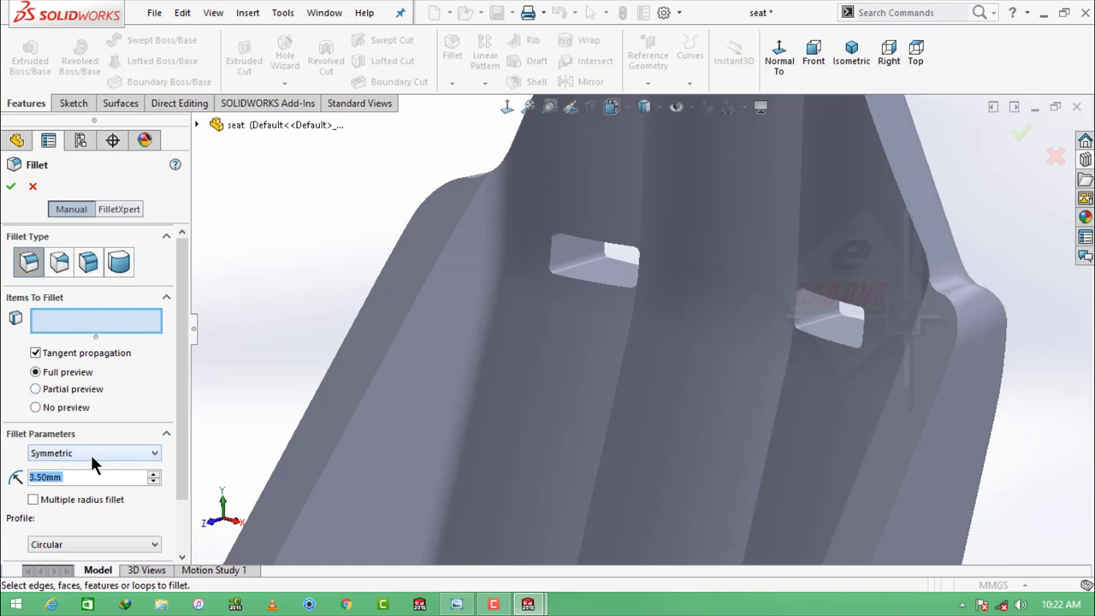
pyautogui.click(611, 272)
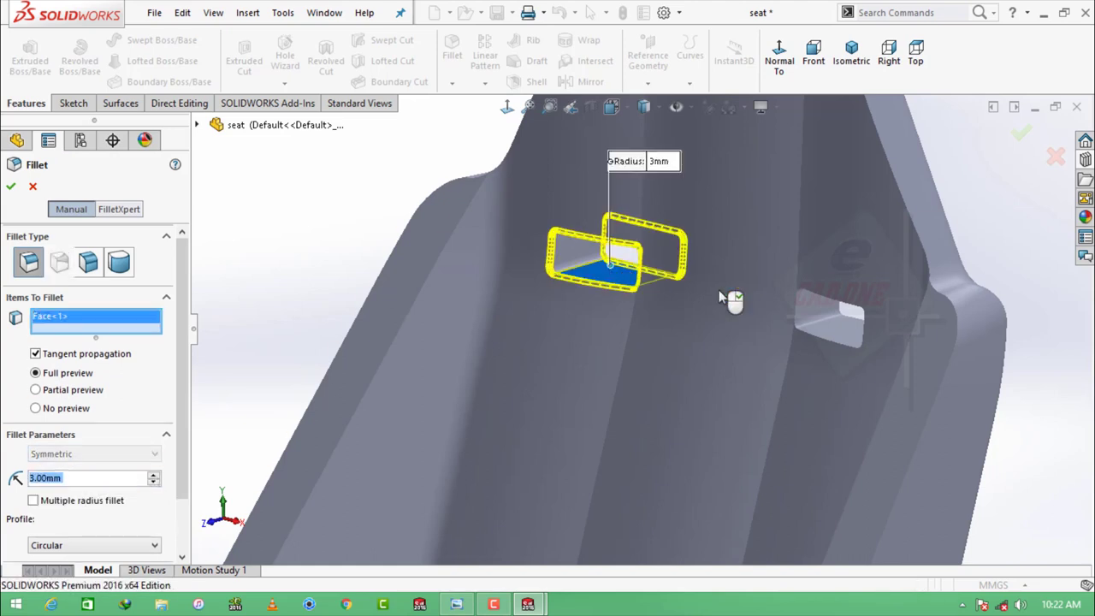
pyautogui.click(842, 339)
pyautogui.scroll(3, 851, 342)
pyautogui.scroll(3, 684, 451)
pyautogui.scroll(-10, 627, 386)
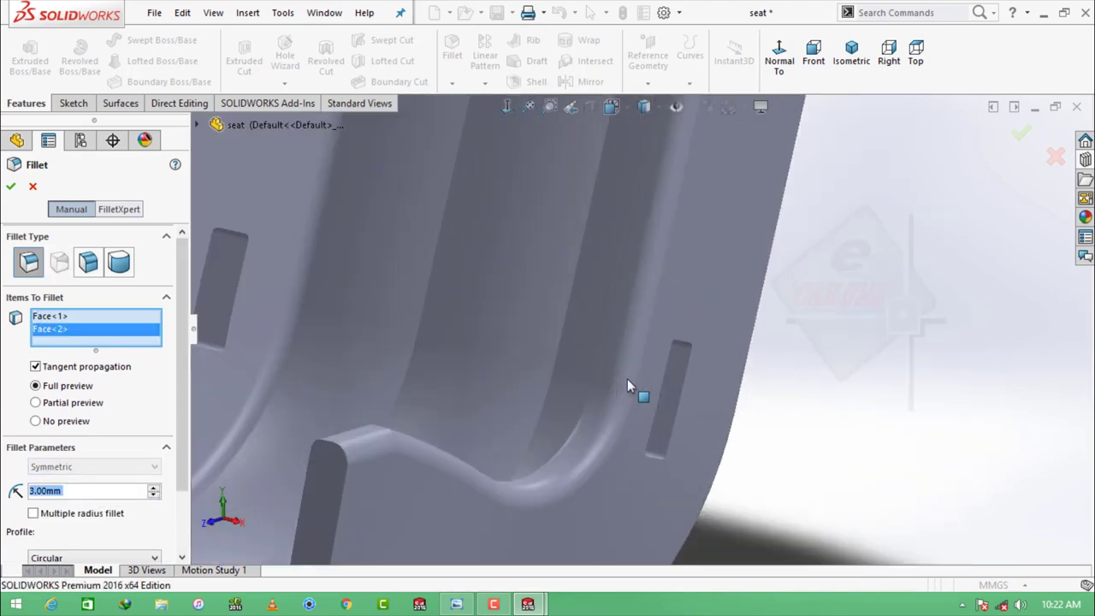
pyautogui.scroll(-2, 627, 385)
pyautogui.scroll(2, 744, 357)
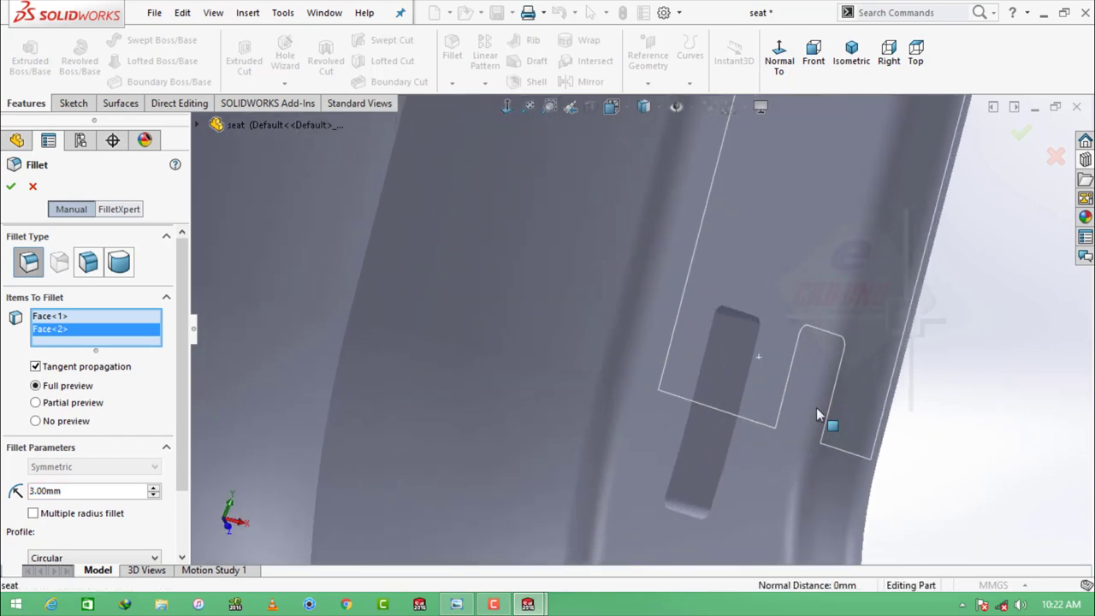
pyautogui.scroll(-2, 816, 407)
# Add the remaining two slot faces to the 3 mm fillet
pyautogui.click(710, 448)
pyautogui.scroll(3, 709, 445)
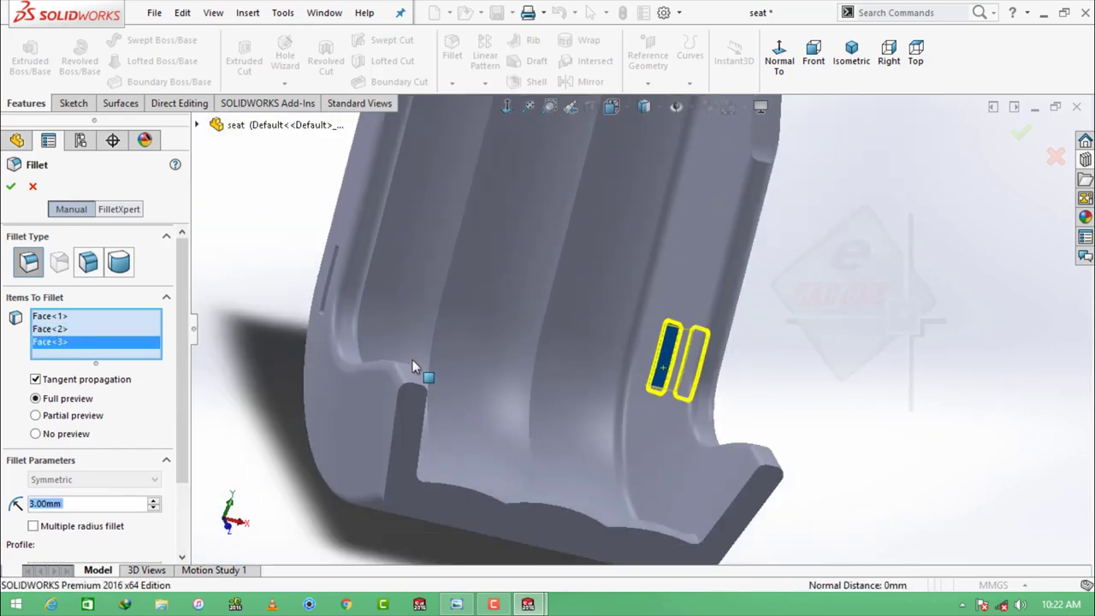
pyautogui.scroll(-2, 412, 359)
pyautogui.scroll(-2, 387, 321)
pyautogui.click(433, 272)
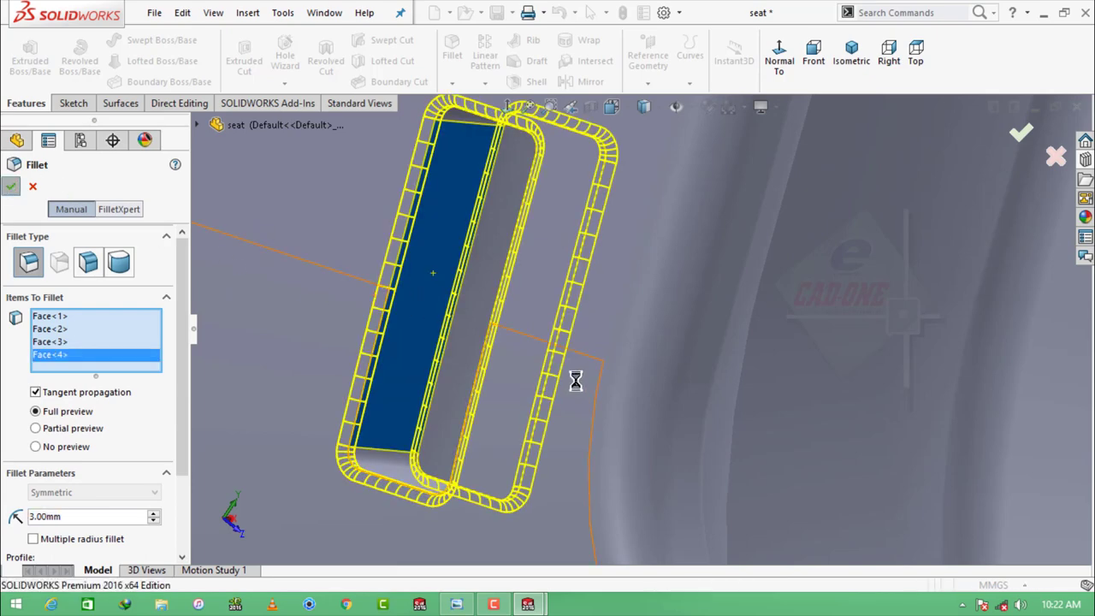
pyautogui.scroll(-2, 684, 214)
pyautogui.scroll(-2, 695, 294)
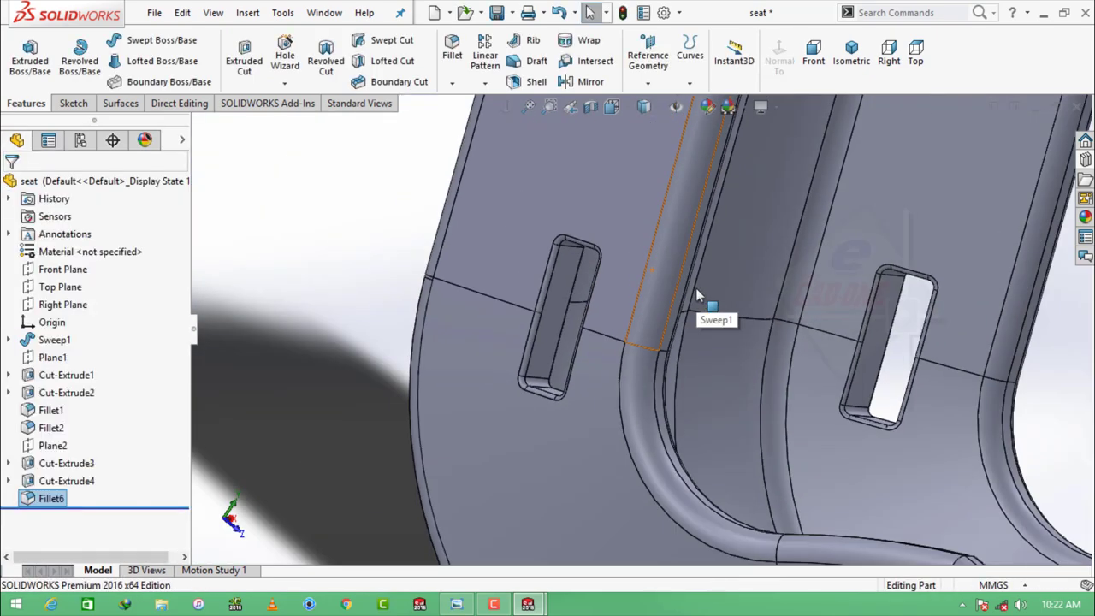
pyautogui.scroll(3, 696, 294)
pyautogui.moveTo(684, 299)
pyautogui.mouseDown(button='middle')
pyautogui.moveTo(646, 350)
pyautogui.moveTo(656, 164)
pyautogui.moveTo(664, 251)
pyautogui.moveTo(700, 231)
pyautogui.moveTo(650, 282)
pyautogui.mouseUp(button='middle')
# On Plane1, sketch a 3-point arc at the seat's top front corner, viewed normal to the plane
pyautogui.click(55, 356)
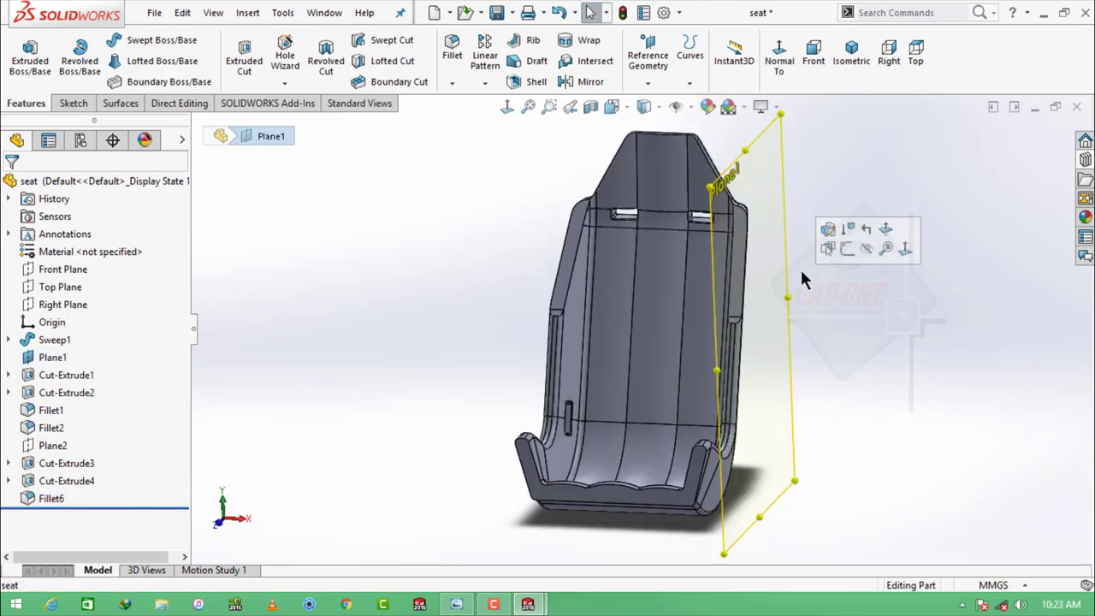
pyautogui.click(847, 228)
pyautogui.click(716, 56)
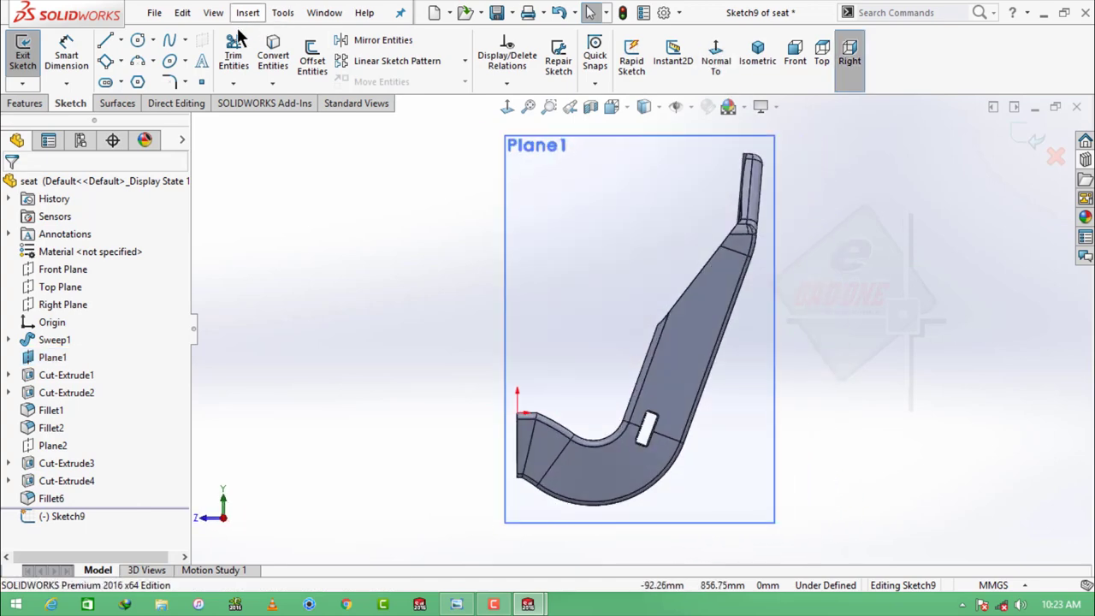
pyautogui.scroll(-3, 582, 462)
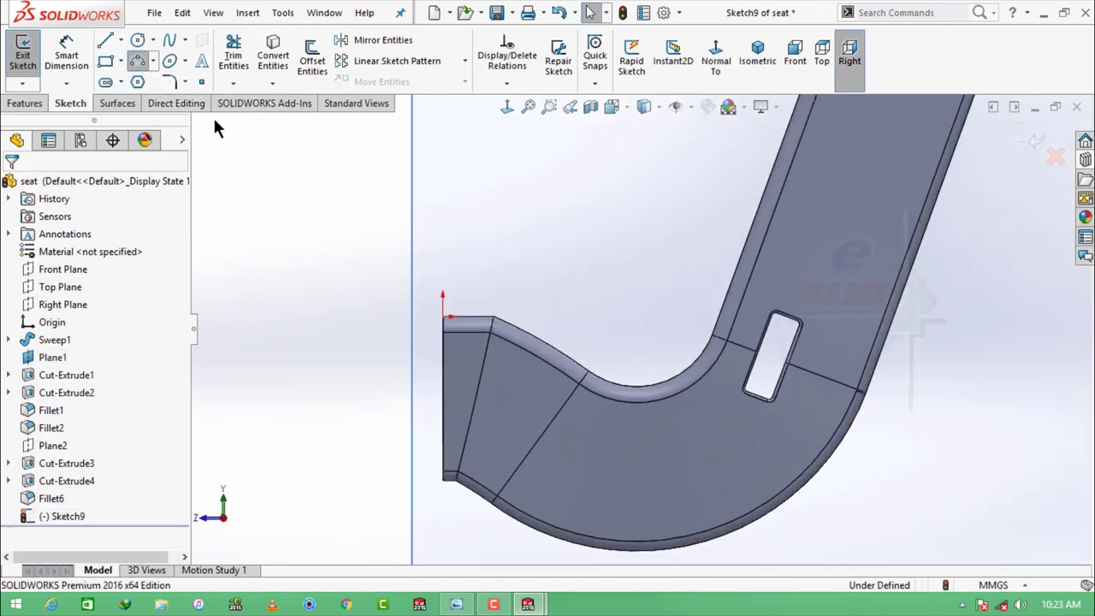
pyautogui.click(443, 369)
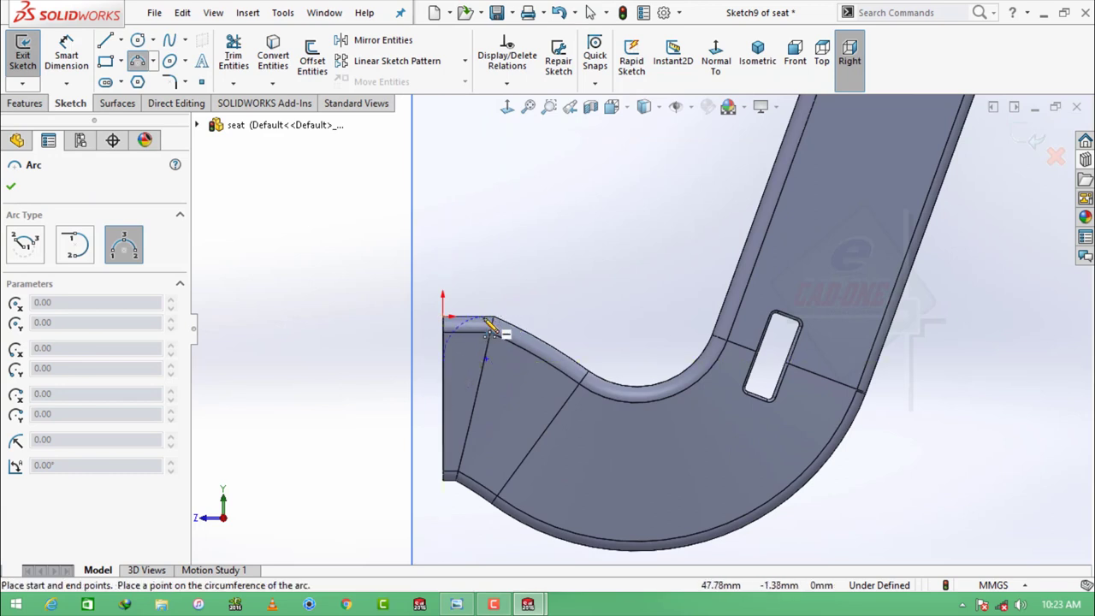
pyautogui.click(489, 328)
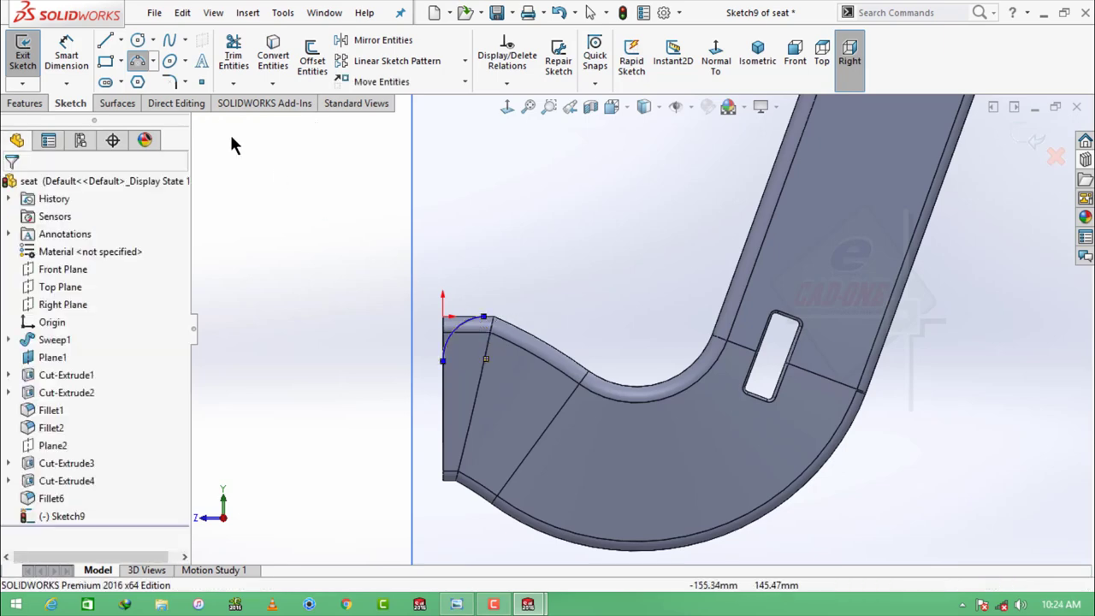
# Dimension the arc 60 mm horizontally and 60 mm vertically from the origin
pyautogui.press('d')
pyautogui.scroll(-3, 465, 304)
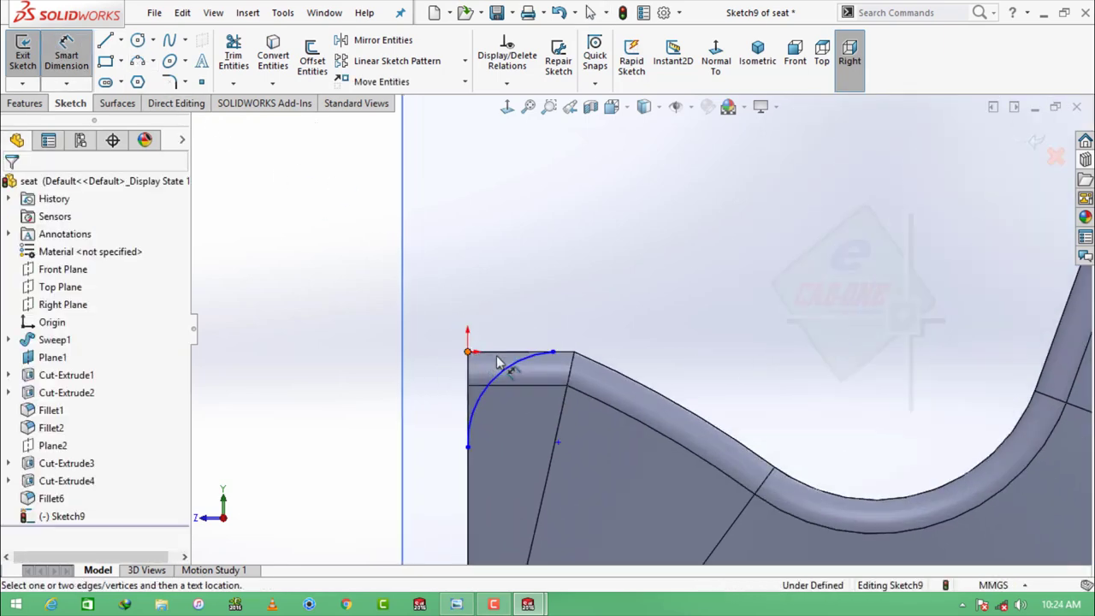
pyautogui.click(553, 353)
pyautogui.click(522, 307)
pyautogui.write('60')
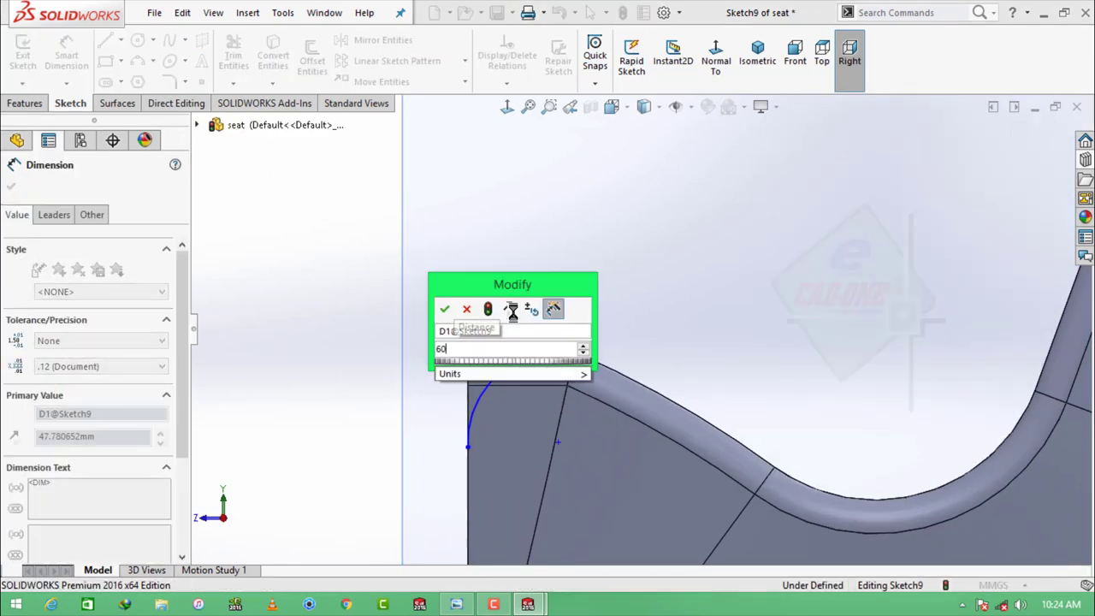
pyautogui.press('Return')
pyautogui.click(467, 446)
pyautogui.click(46, 317)
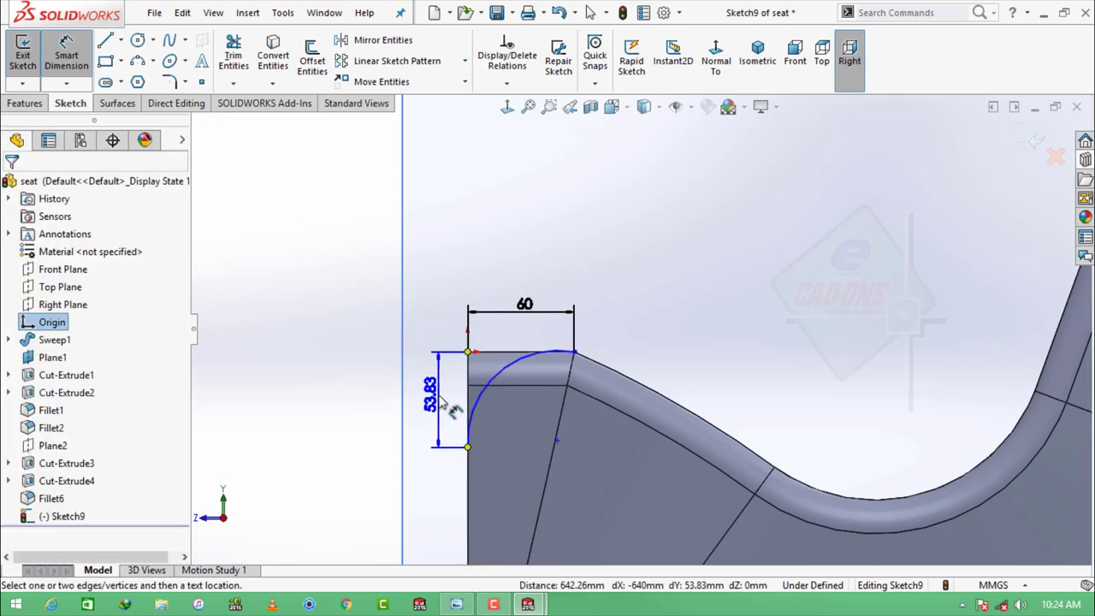
pyautogui.click(437, 405)
pyautogui.write('60')
pyautogui.press('Return')
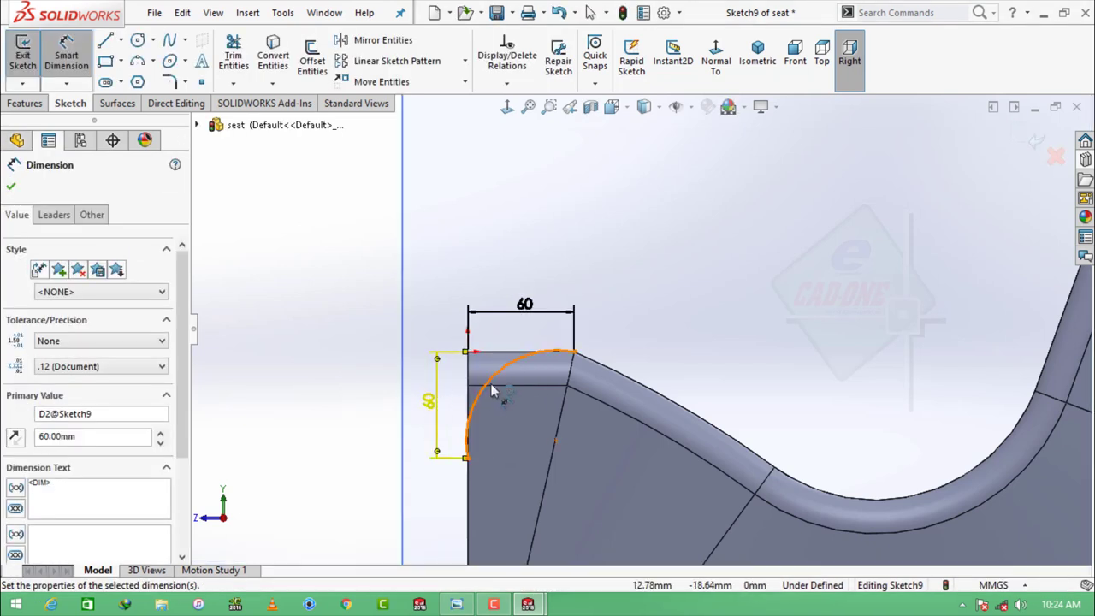
pyautogui.press('Escape')
# Make the arc tangent to the seat's front edge and top edge
pyautogui.scroll(-5, 496, 444)
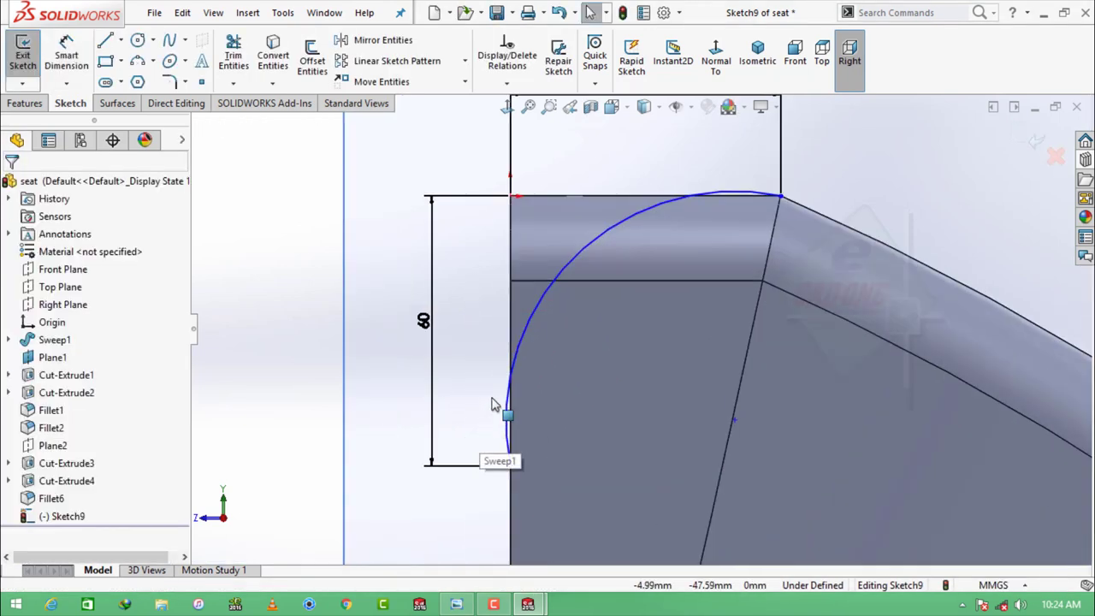
pyautogui.click(523, 356)
pyautogui.keyDown('ctrl'); pyautogui.click(511, 308); pyautogui.keyUp('ctrl')
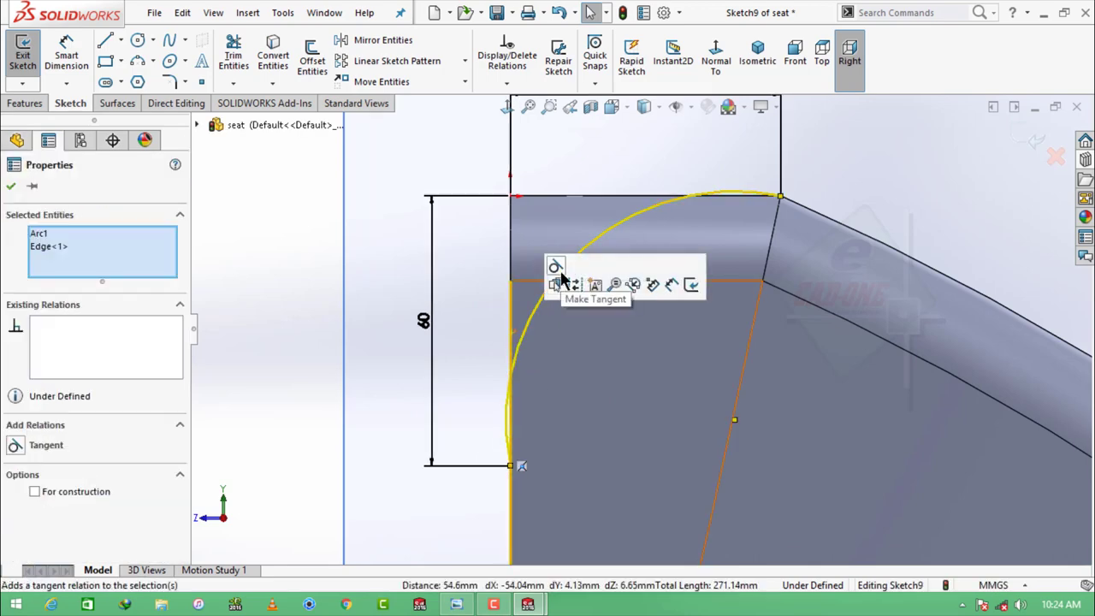
pyautogui.click(557, 279)
pyautogui.click(776, 239)
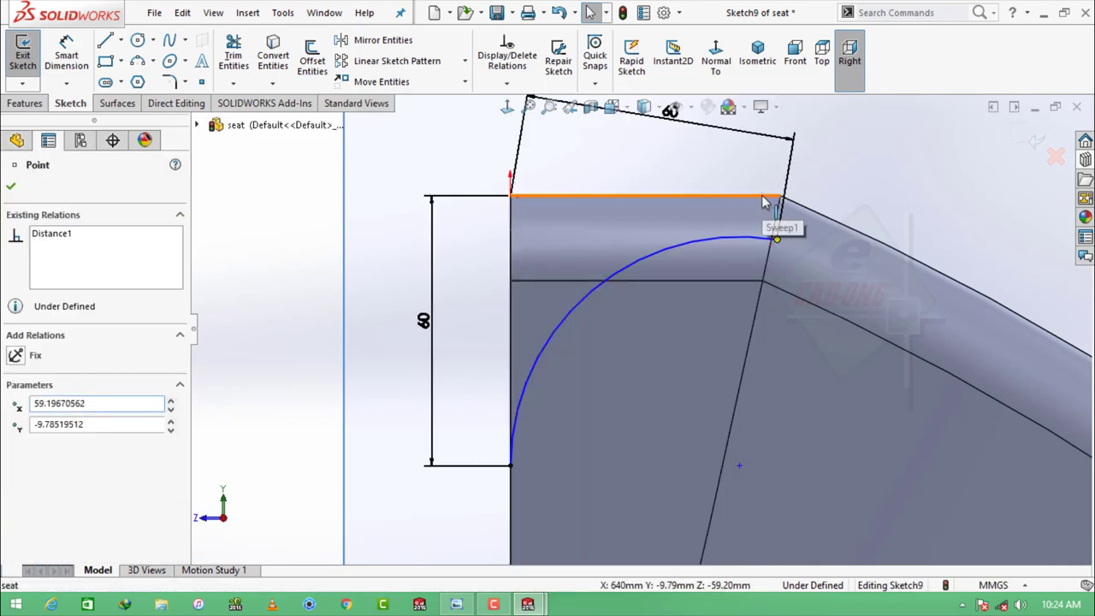
pyautogui.keyDown('ctrl'); pyautogui.click(773, 196); pyautogui.keyUp('ctrl')
pyautogui.click(846, 147)
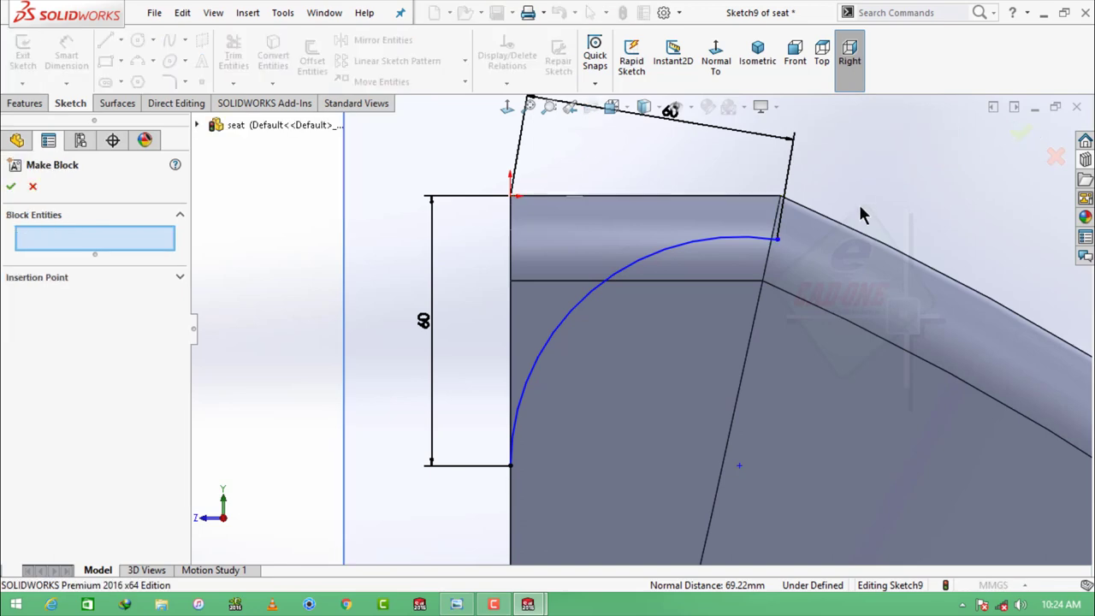
pyautogui.press('Escape')
pyautogui.click(730, 237)
pyautogui.keyDown('ctrl'); pyautogui.click(777, 201); pyautogui.keyUp('ctrl')
pyautogui.click(766, 184)
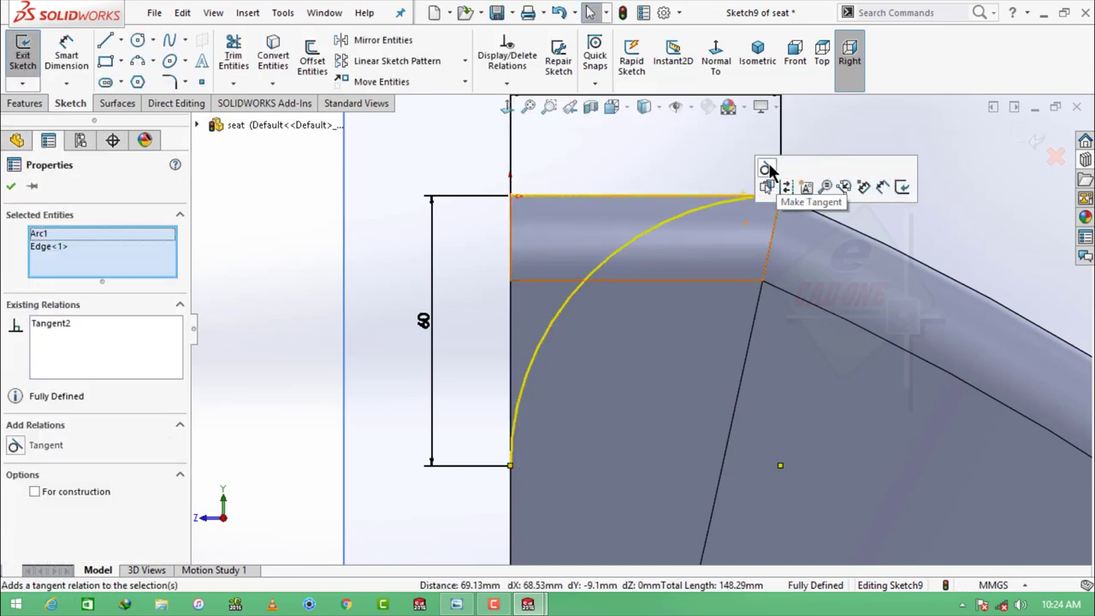
pyautogui.click(904, 224)
pyautogui.press('z')
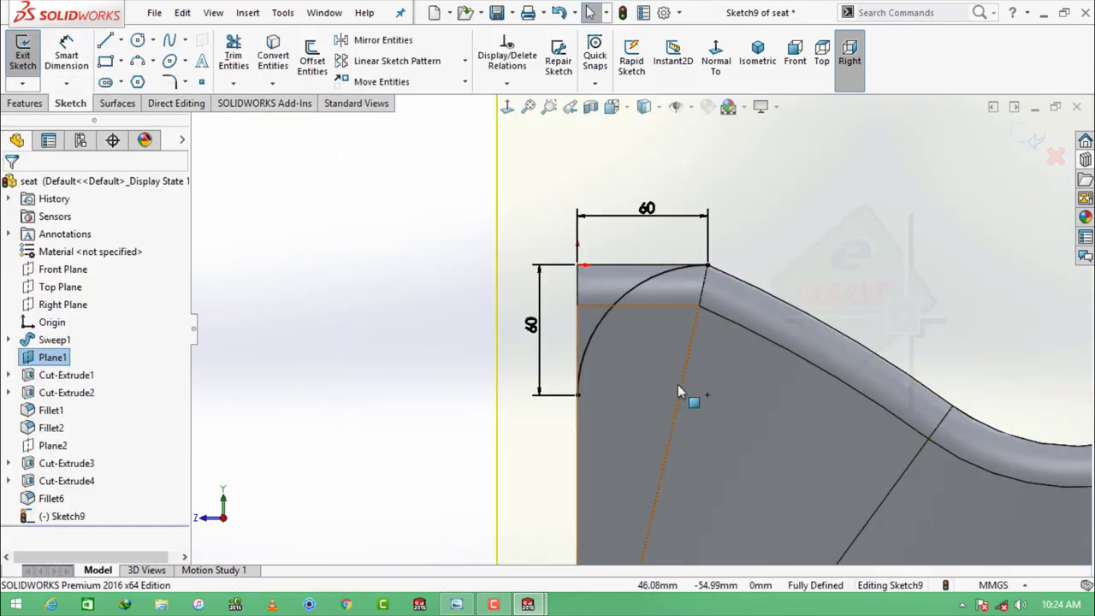
# Enclose the arc with lines forming a closed outline around the corner
pyautogui.click(578, 394)
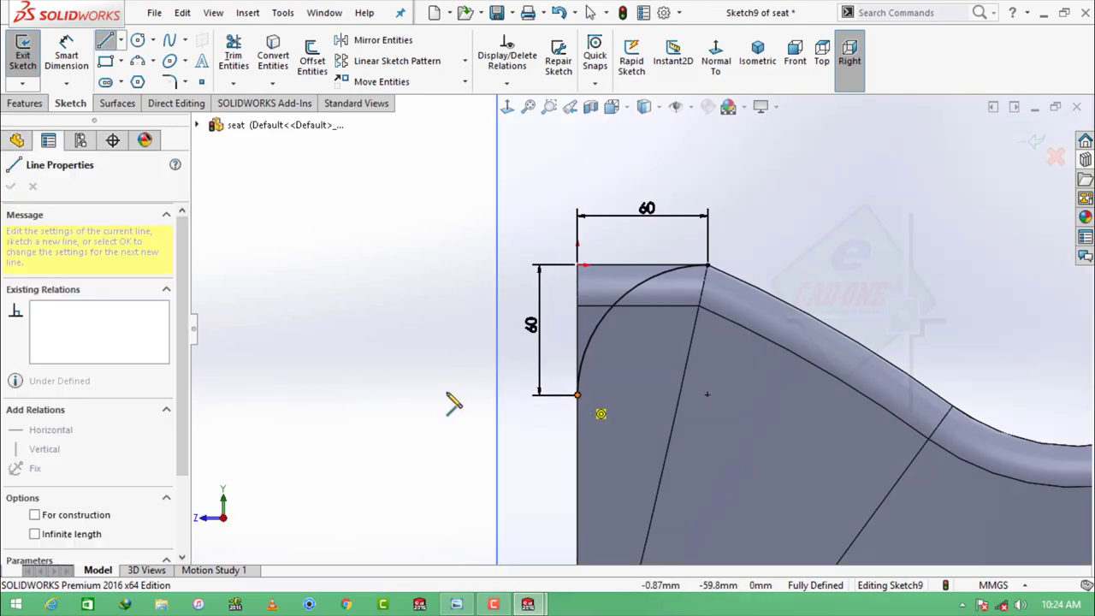
pyautogui.click(440, 394)
pyautogui.click(441, 163)
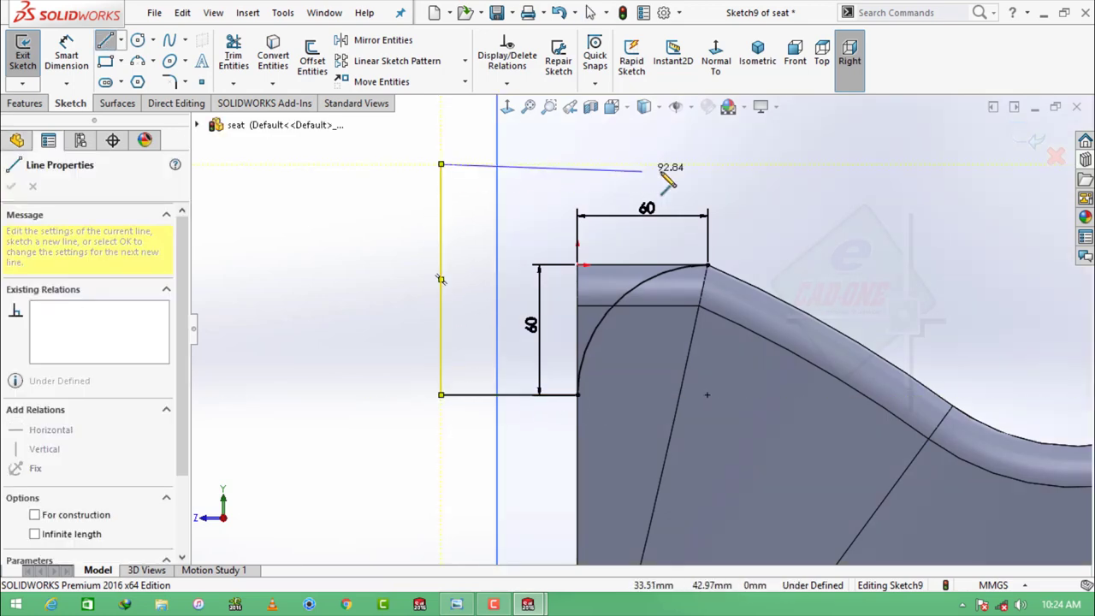
pyautogui.click(706, 163)
pyautogui.click(706, 265)
pyautogui.press('Escape')
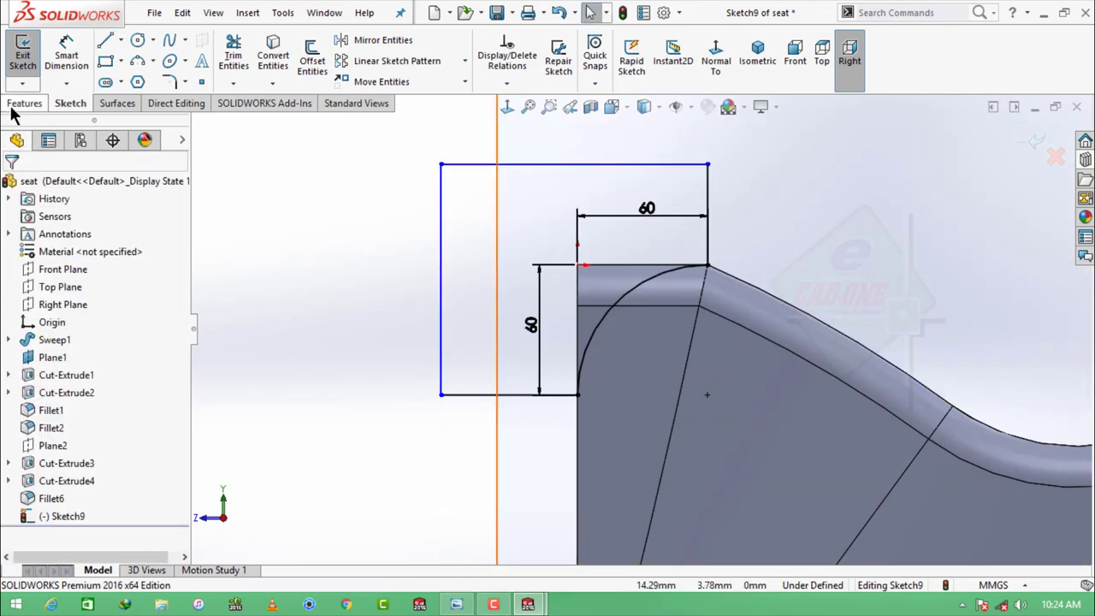
# Cut-Extrude the outline Through All, then hide Plane1 in the isometric view
pyautogui.click(12, 108)
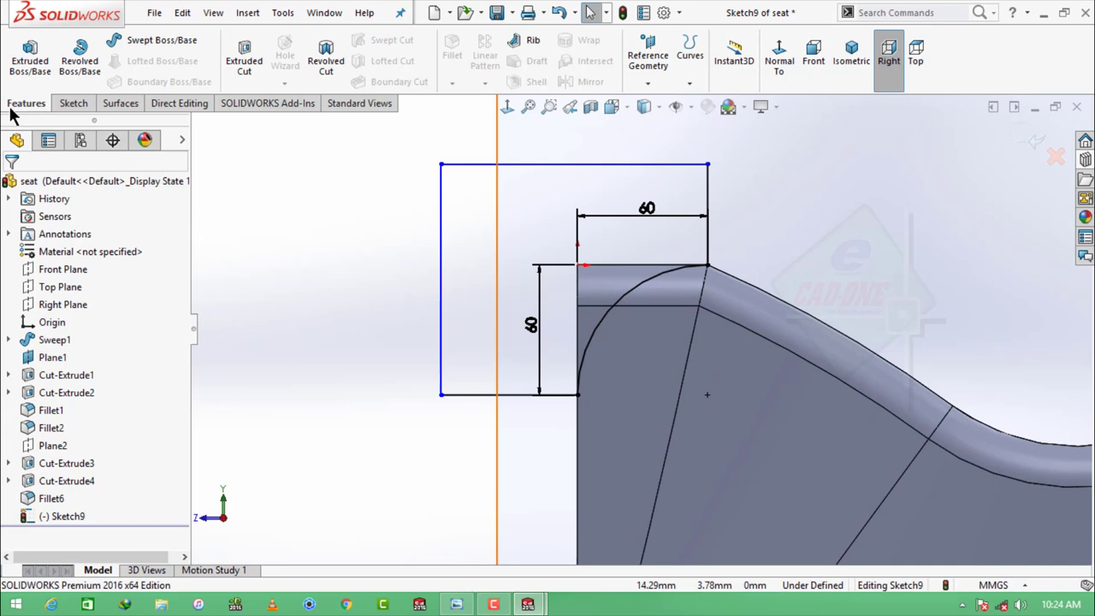
pyautogui.click(244, 56)
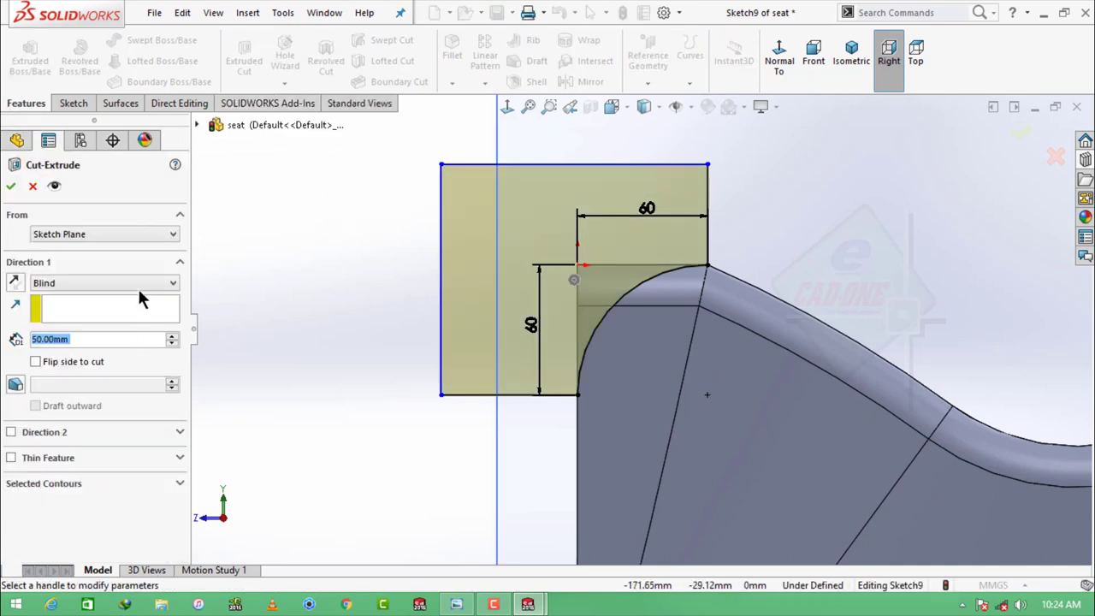
pyautogui.click(103, 282)
pyautogui.click(51, 307)
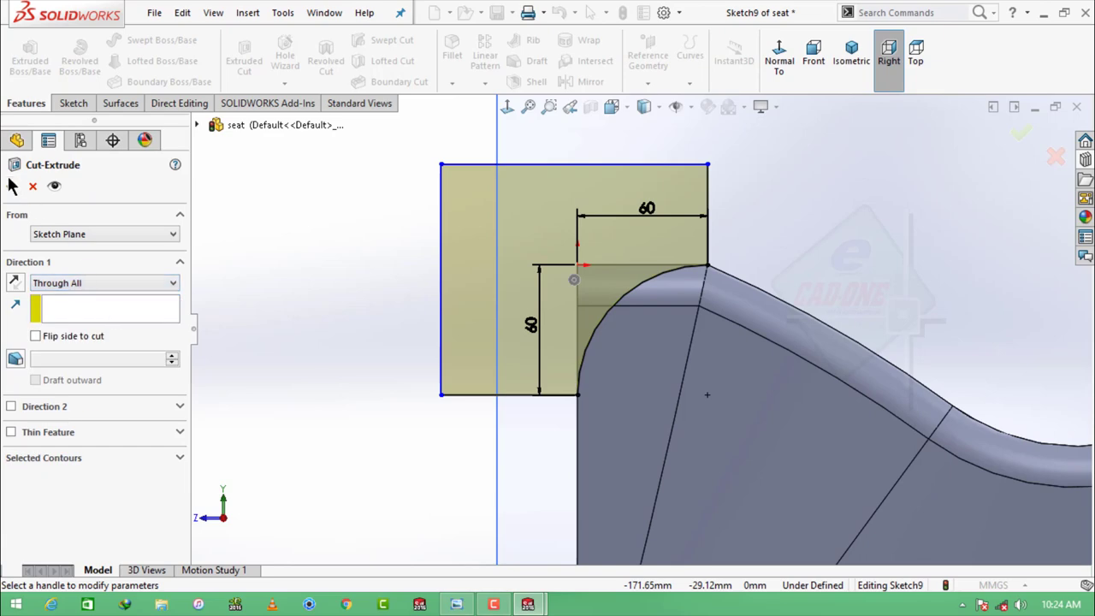
pyautogui.click(10, 185)
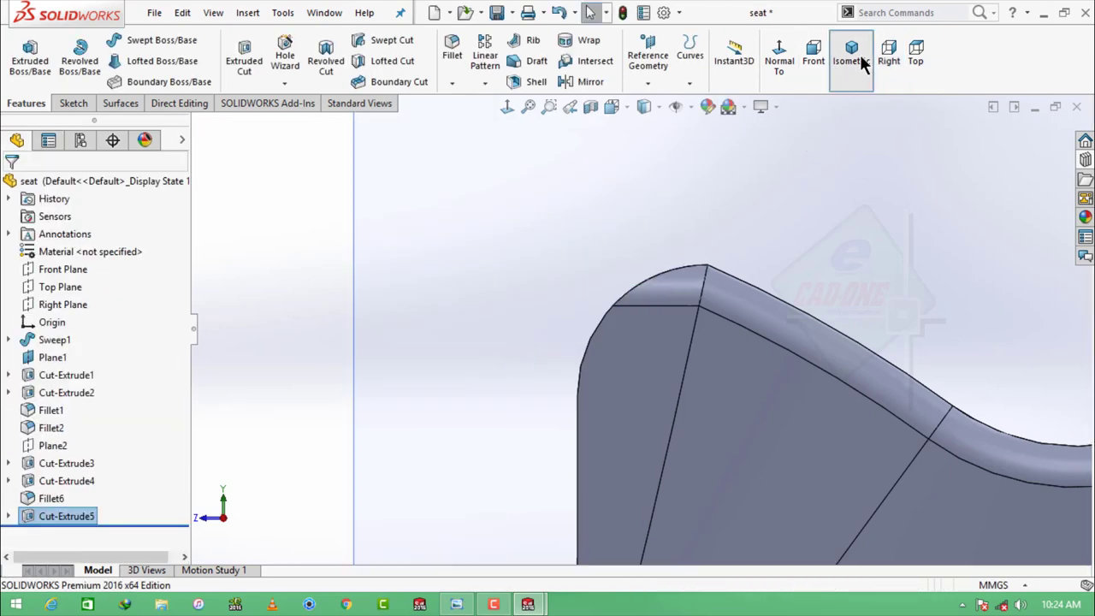
pyautogui.click(850, 56)
pyautogui.click(773, 366)
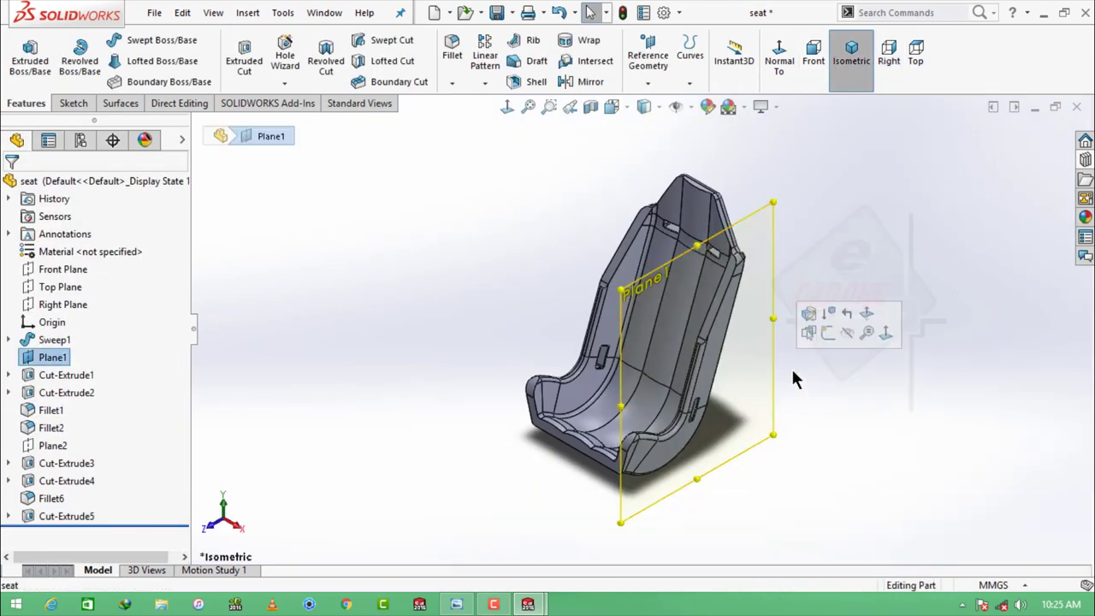
pyautogui.click(846, 335)
# Fillet the seat's front face and the seat-back side faces at 1 mm
pyautogui.scroll(-2, 680, 354)
pyautogui.click(452, 47)
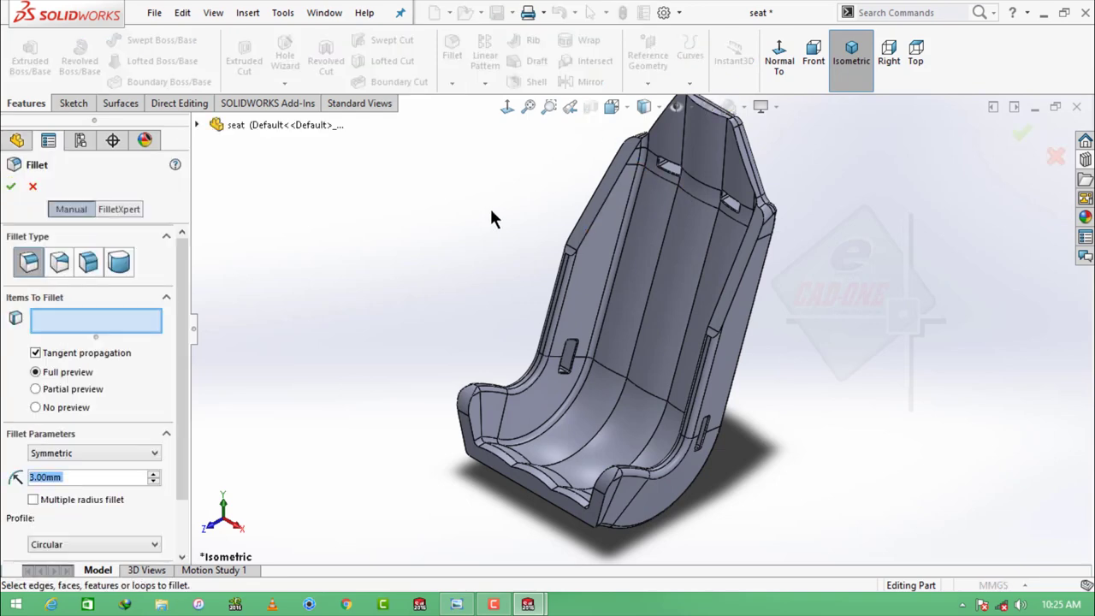
pyautogui.click(153, 479)
pyautogui.click(51, 490)
pyautogui.scroll(-3, 505, 483)
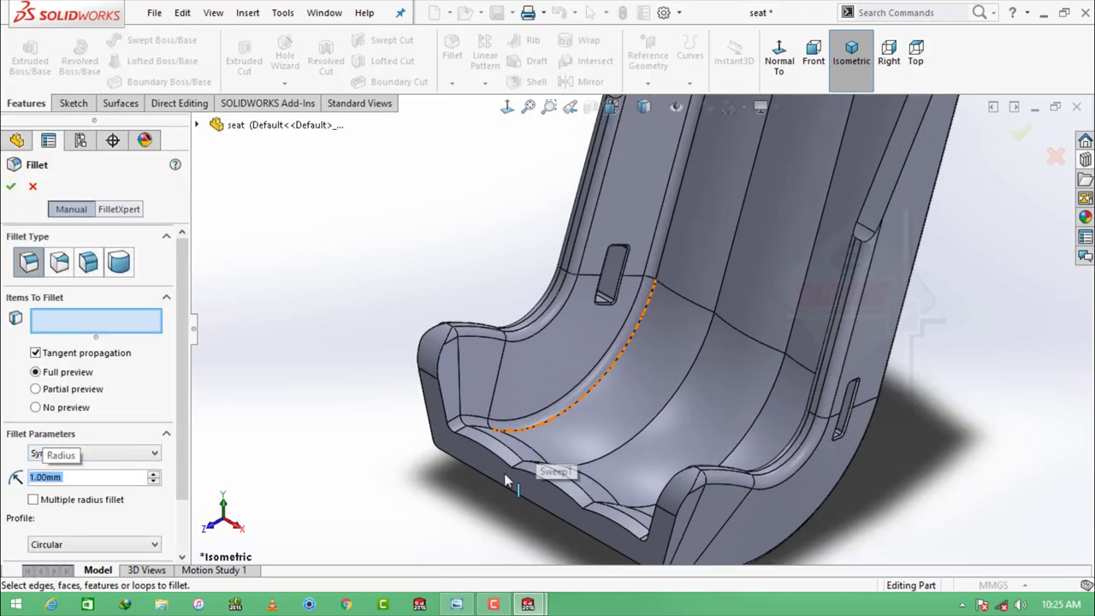
pyautogui.click(430, 385)
pyautogui.scroll(3, 740, 461)
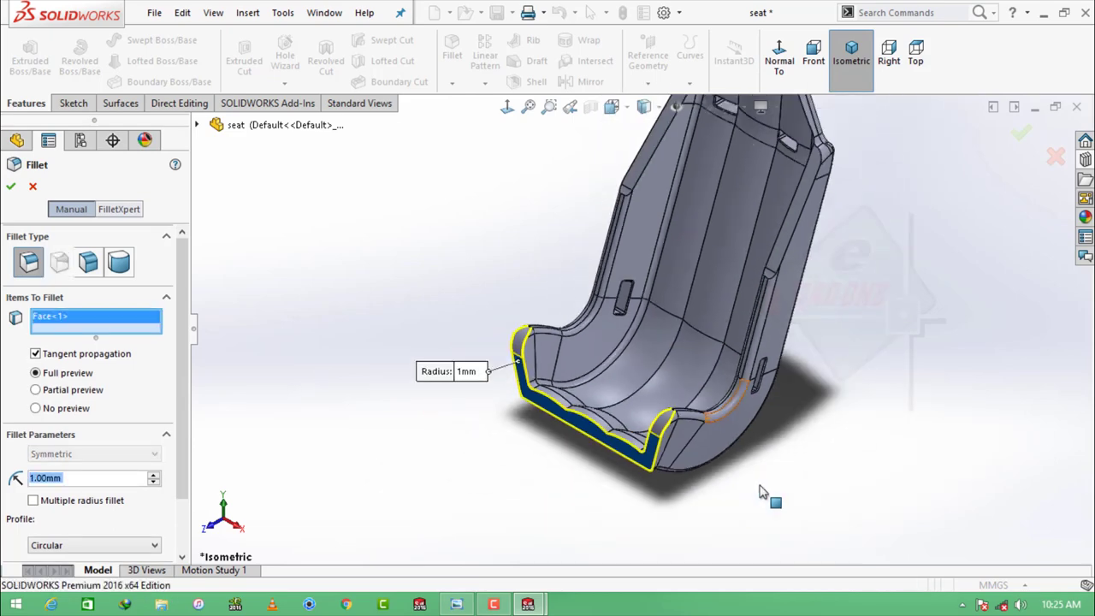
pyautogui.moveTo(767, 493)
pyautogui.mouseDown(button='middle')
pyautogui.moveTo(708, 215)
pyautogui.moveTo(627, 216)
pyautogui.mouseUp(button='middle')
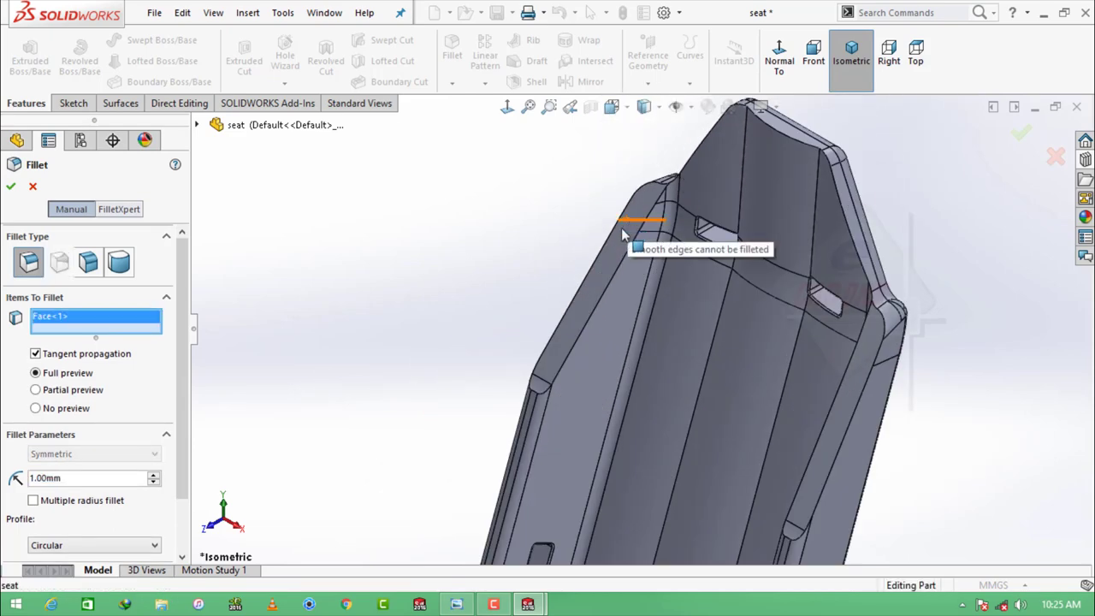
pyautogui.click(612, 242)
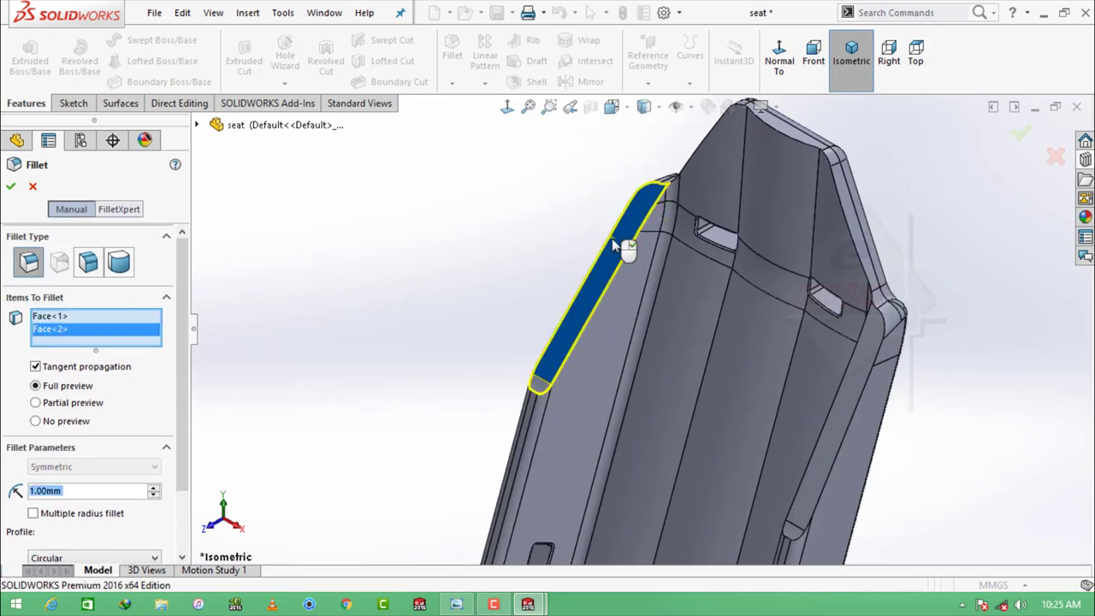
pyautogui.click(832, 418)
pyautogui.moveTo(831, 418); pyautogui.dragTo(816, 232, button='middle')
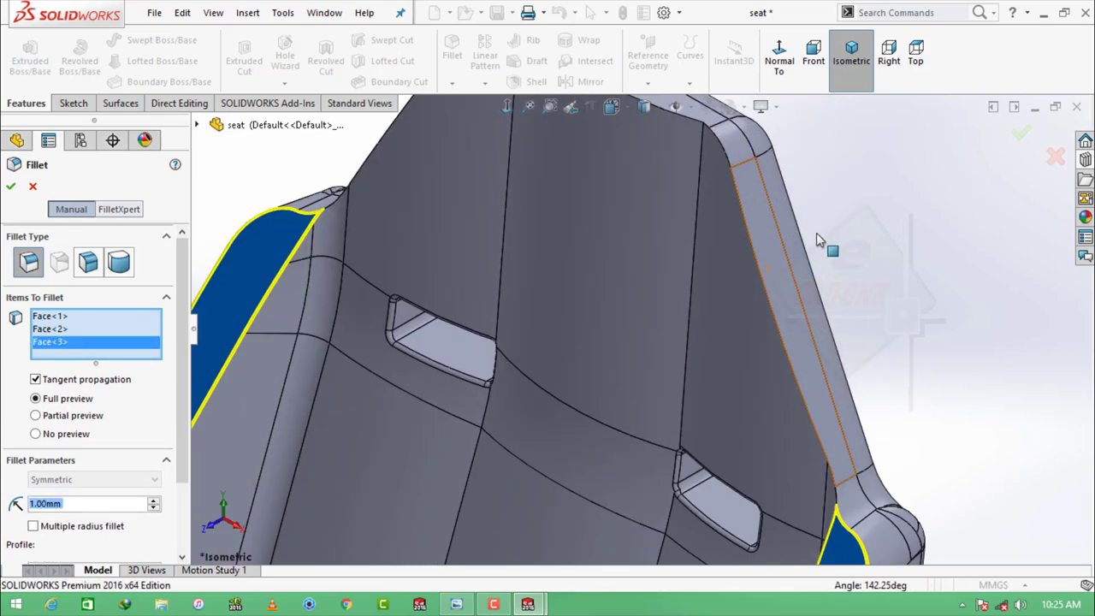
pyautogui.click(779, 279)
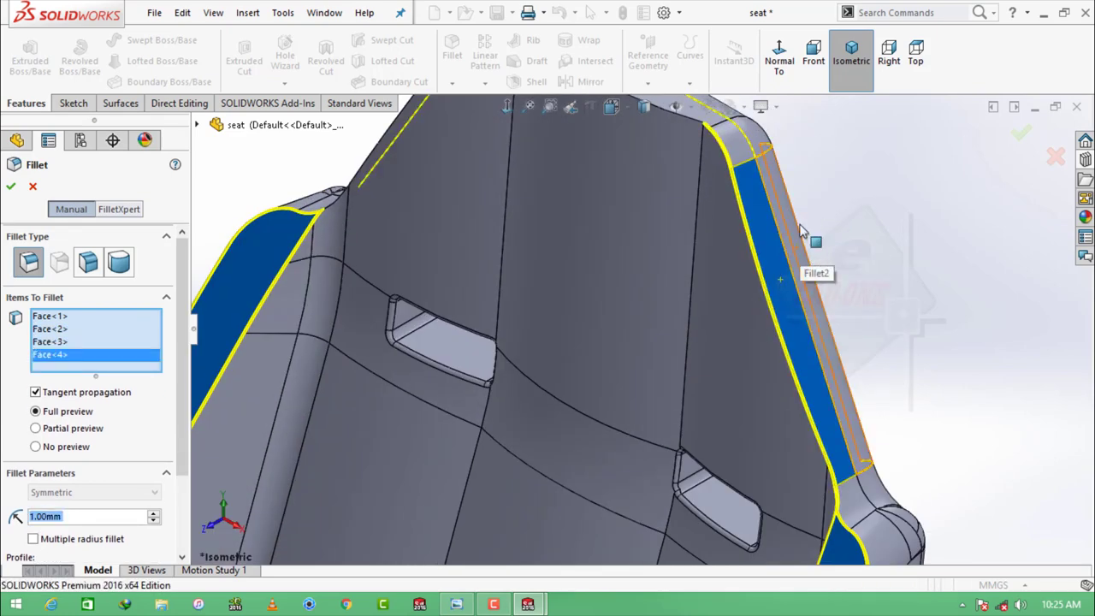
pyautogui.scroll(5, 661, 243)
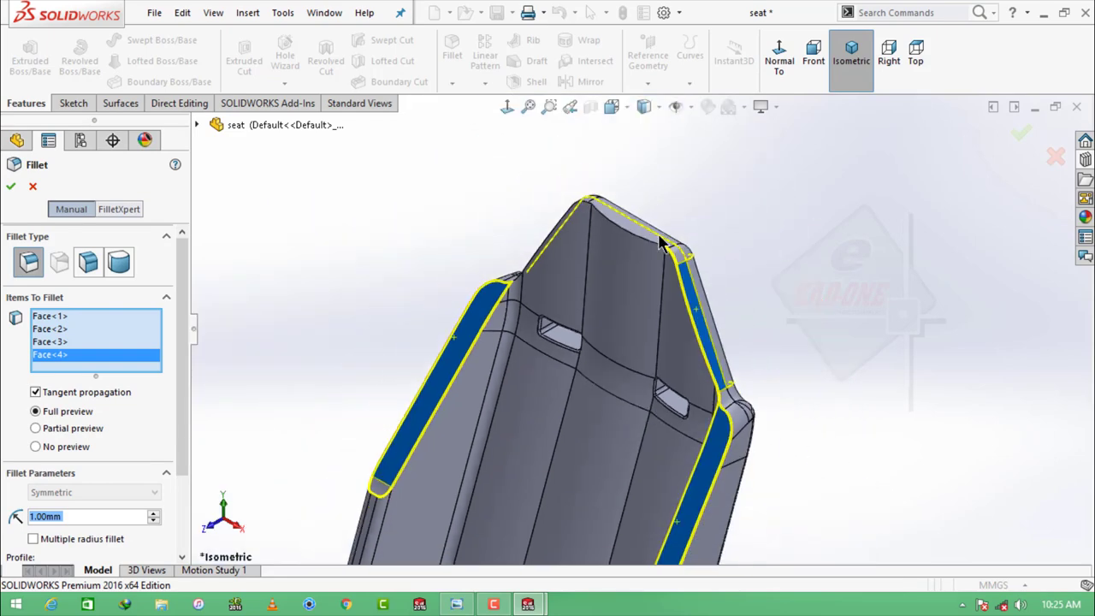
pyautogui.press('Return')
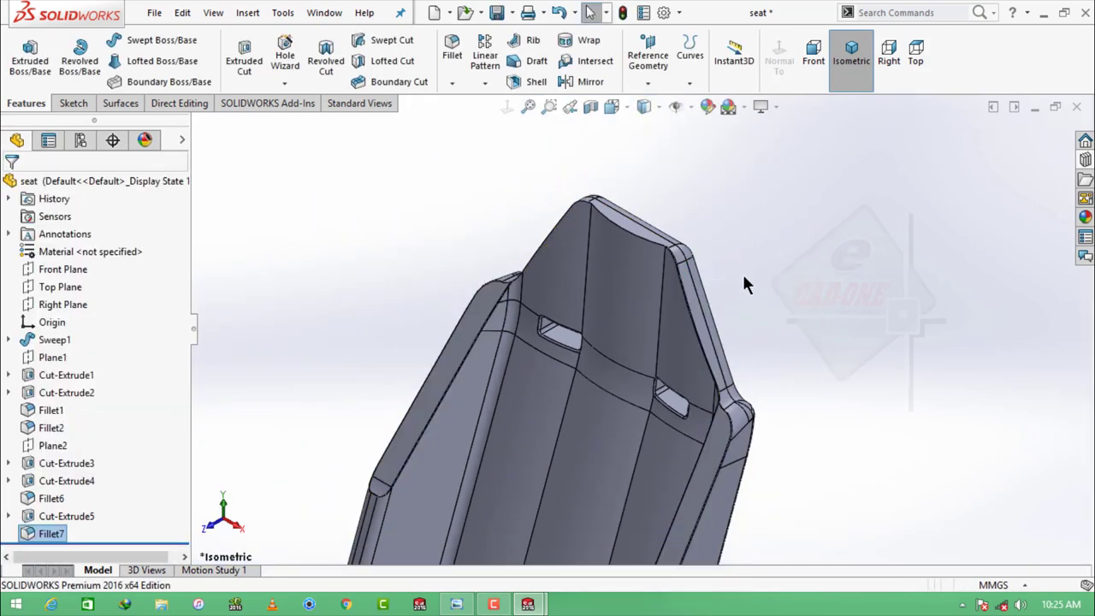
# Add a second 1 mm fillet on the seat back's top edge face
pyautogui.click(451, 47)
pyautogui.scroll(-3, 655, 276)
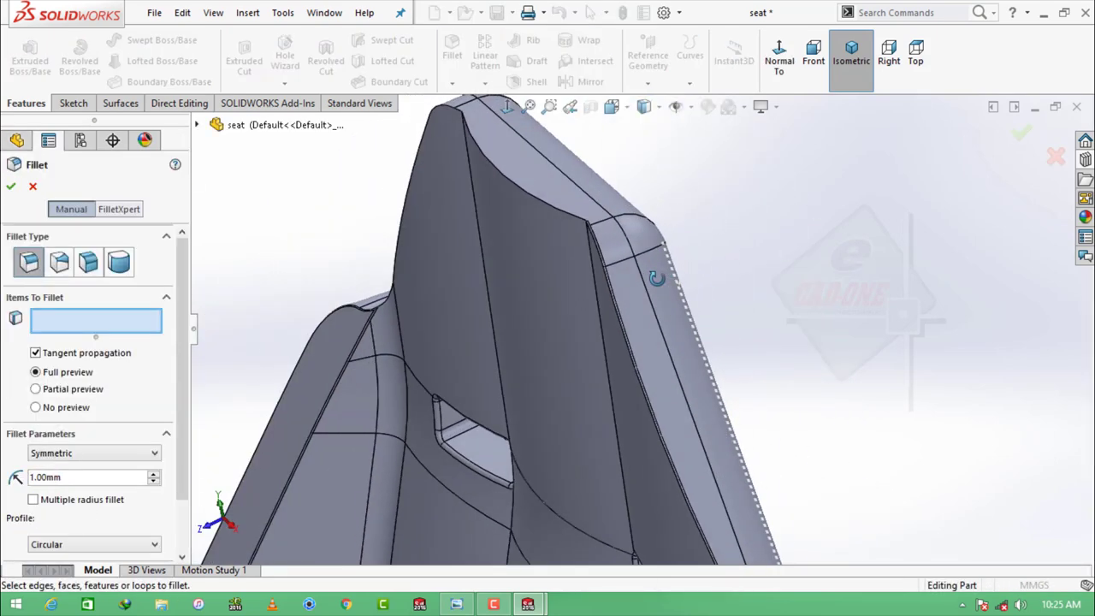
pyautogui.scroll(-2, 655, 276)
pyautogui.scroll(-2, 737, 281)
pyautogui.moveTo(738, 282); pyautogui.dragTo(420, 234, button='middle')
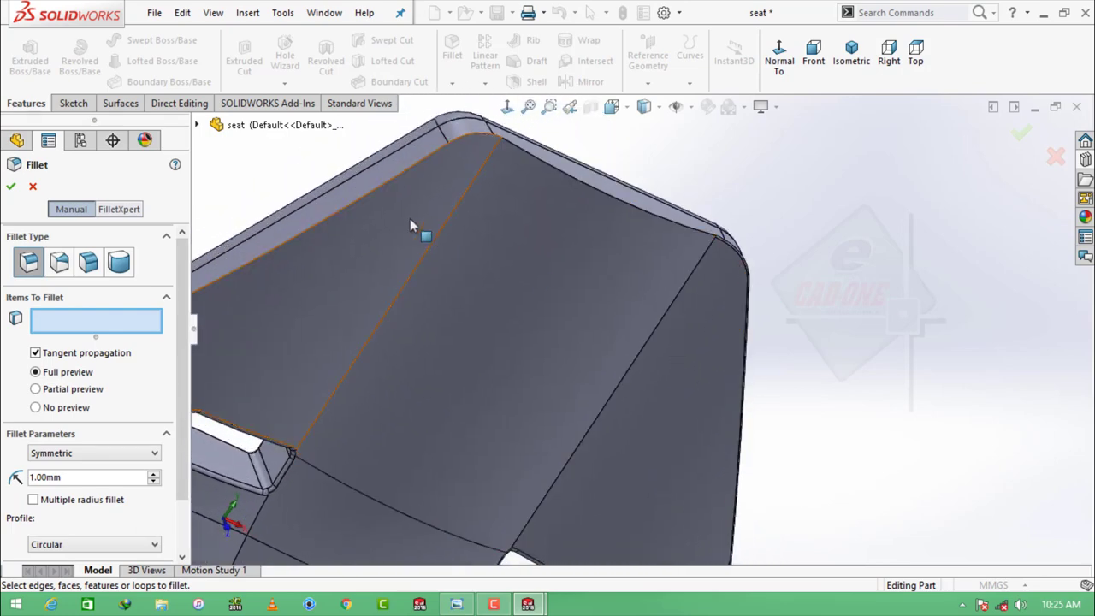
pyautogui.click(358, 181)
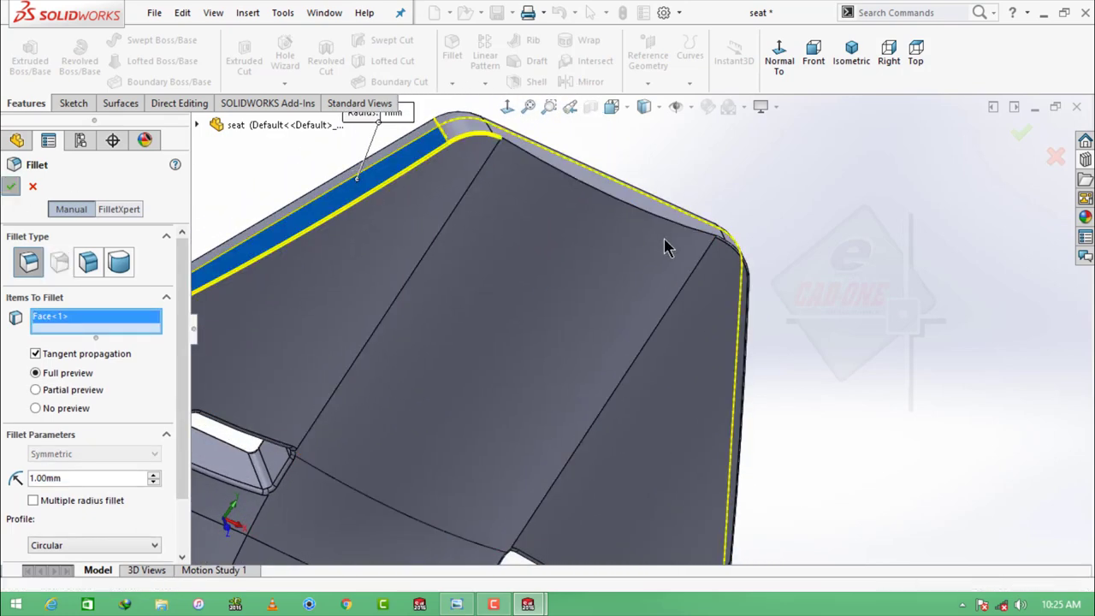
pyautogui.press('Return')
pyautogui.scroll(5, 667, 248)
pyautogui.scroll(5, 650, 342)
pyautogui.moveTo(625, 419); pyautogui.dragTo(603, 435, button='middle')
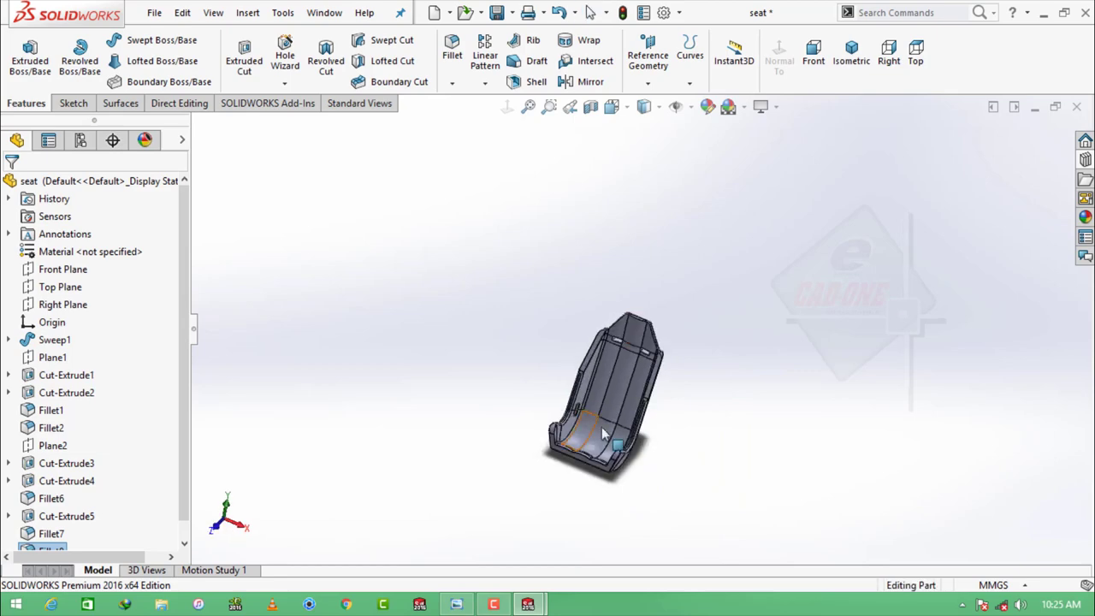
pyautogui.scroll(-3, 603, 434)
# Display the seat shaded without edges on the Plain White scene
pyautogui.scroll(-2, 635, 351)
pyautogui.scroll(-2, 635, 348)
pyautogui.moveTo(561, 545)
pyautogui.mouseDown(button='middle')
pyautogui.moveTo(699, 319)
pyautogui.moveTo(649, 257)
pyautogui.mouseUp(button='middle')
pyautogui.scroll(-2, 681, 190)
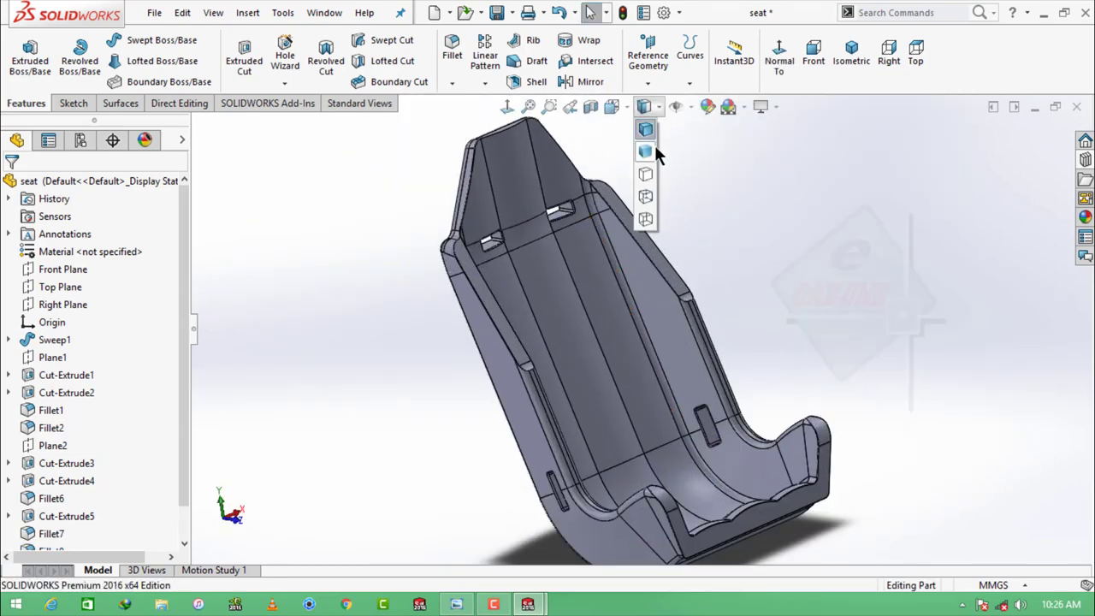
pyautogui.click(646, 151)
pyautogui.scroll(2, 726, 325)
pyautogui.scroll(1, 727, 325)
pyautogui.moveTo(726, 324); pyautogui.dragTo(729, 154, button='middle')
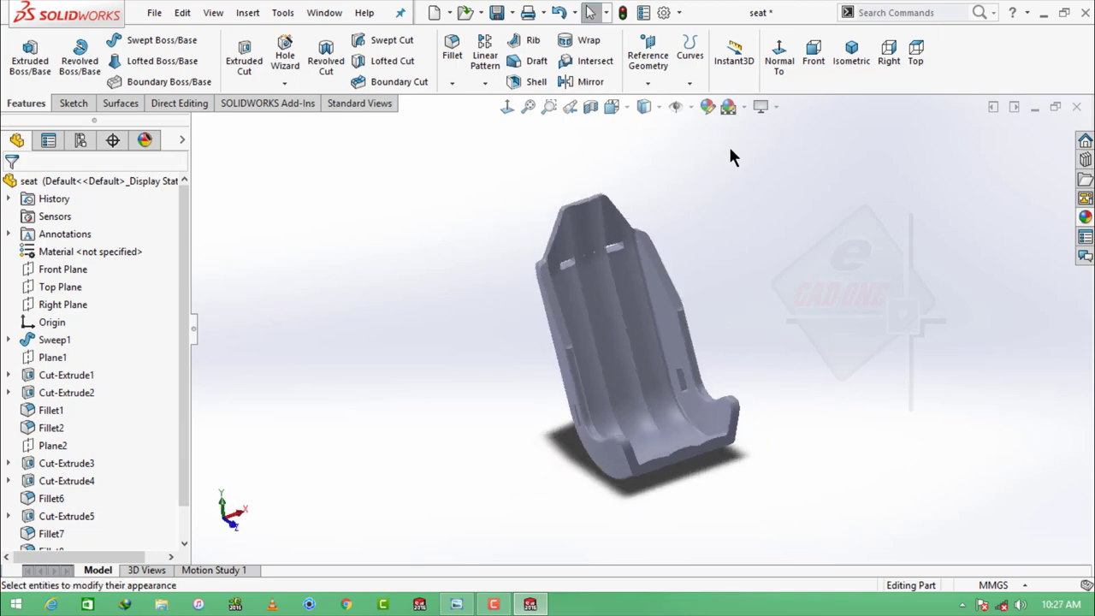
pyautogui.click(744, 106)
pyautogui.click(761, 44)
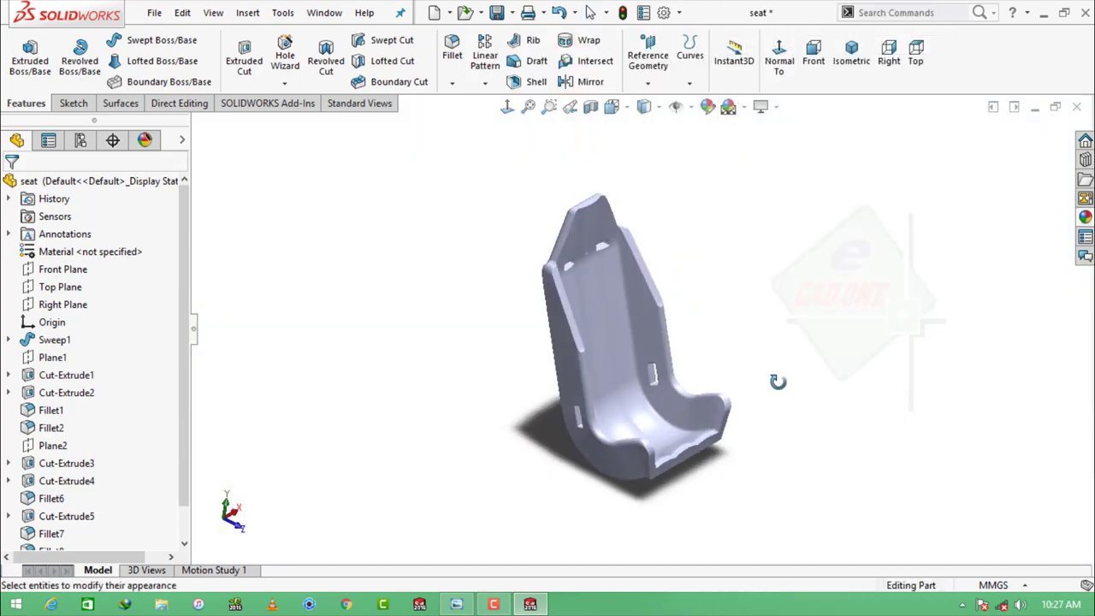
# Open the Appearances library to the Fabric > Cloth swatches
pyautogui.click(1085, 220)
pyautogui.scroll(2, 949, 223)
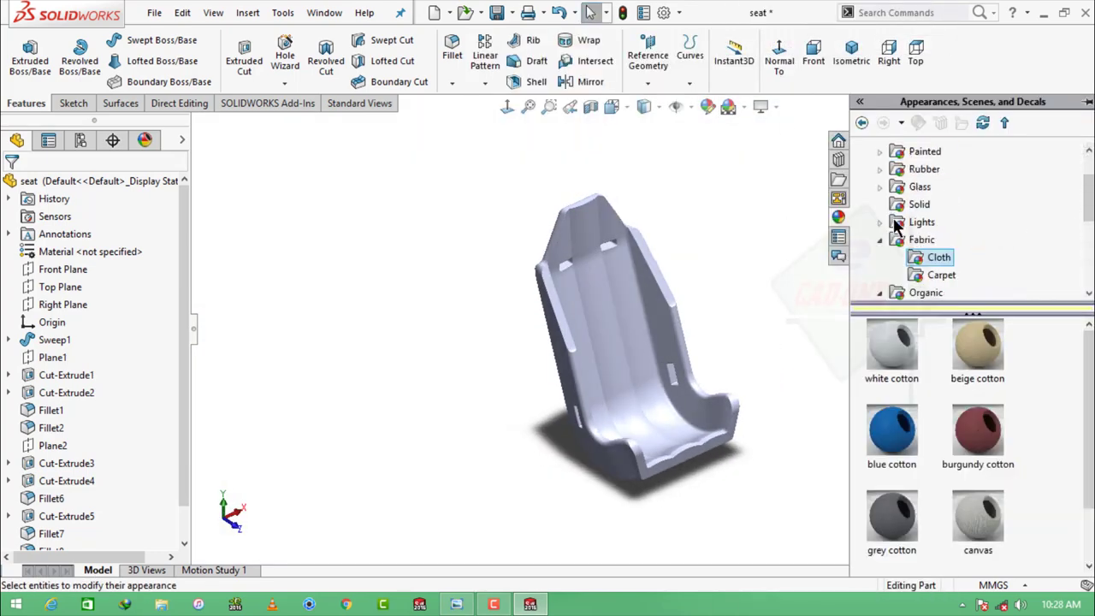
pyautogui.scroll(-2, 949, 205)
pyautogui.scroll(2, 943, 158)
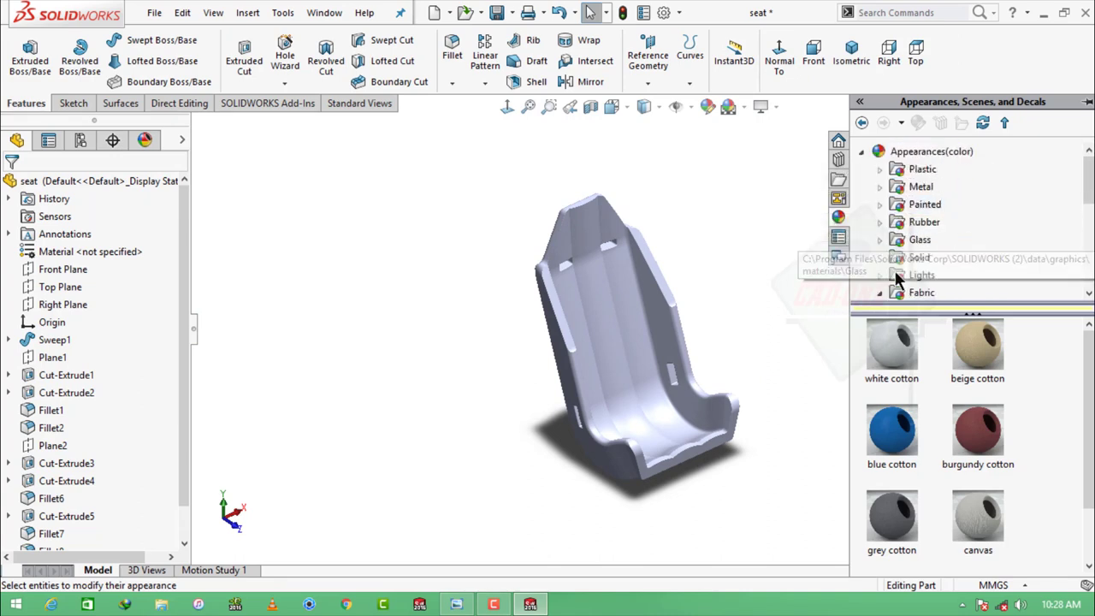
pyautogui.scroll(-2, 941, 160)
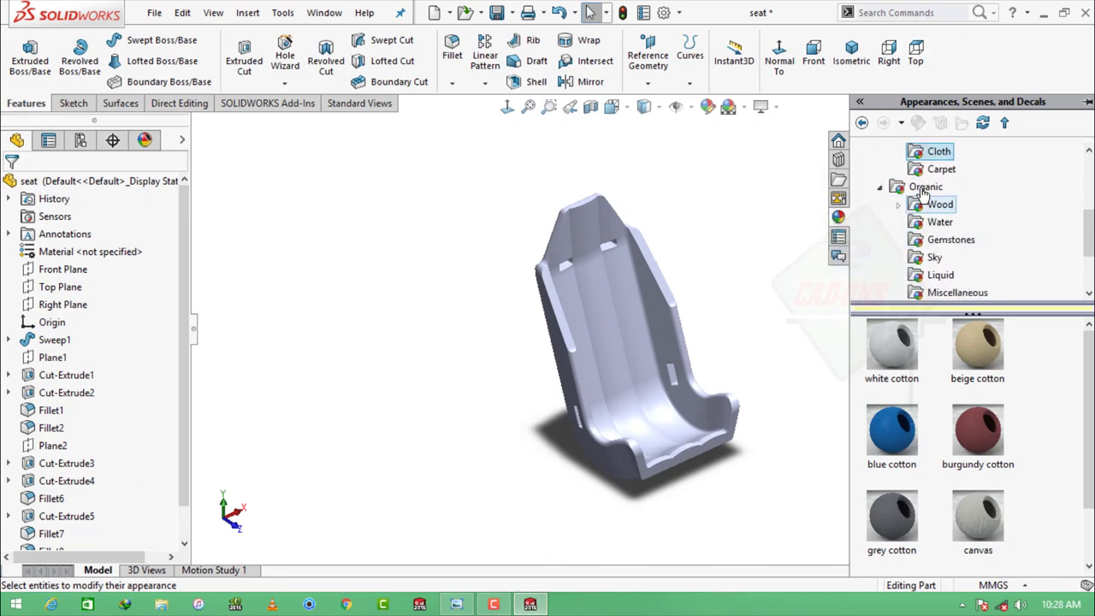
# Select the centre strip faces on the seat back and the lower seat
pyautogui.click(581, 232)
pyautogui.press('f')
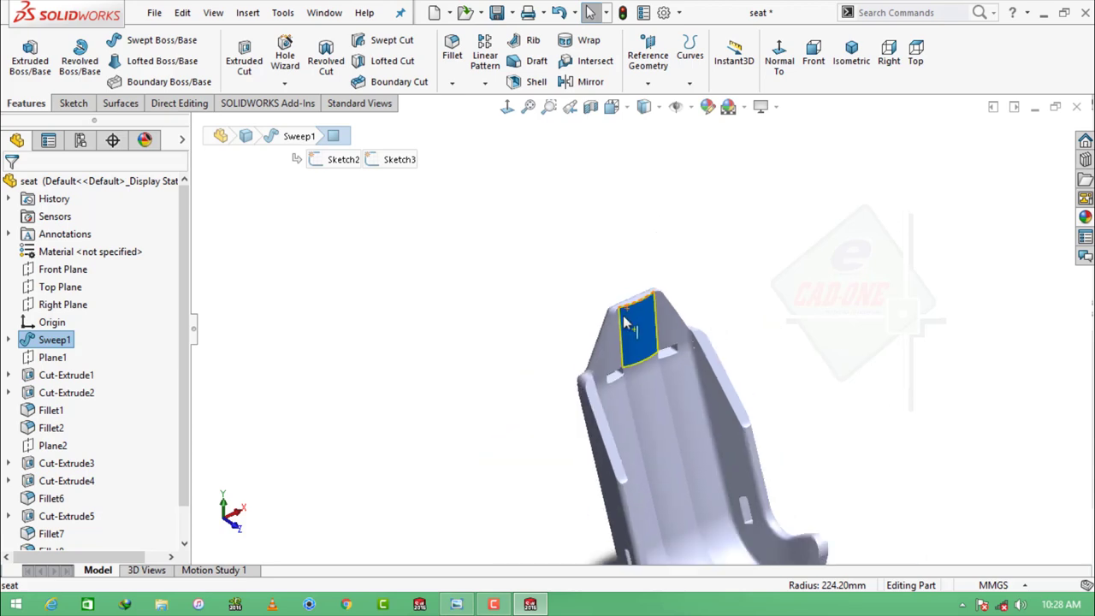
pyautogui.scroll(-3, 634, 274)
pyautogui.keyDown('ctrl'); pyautogui.click(636, 266); pyautogui.keyUp('ctrl')
pyautogui.scroll(-3, 636, 266)
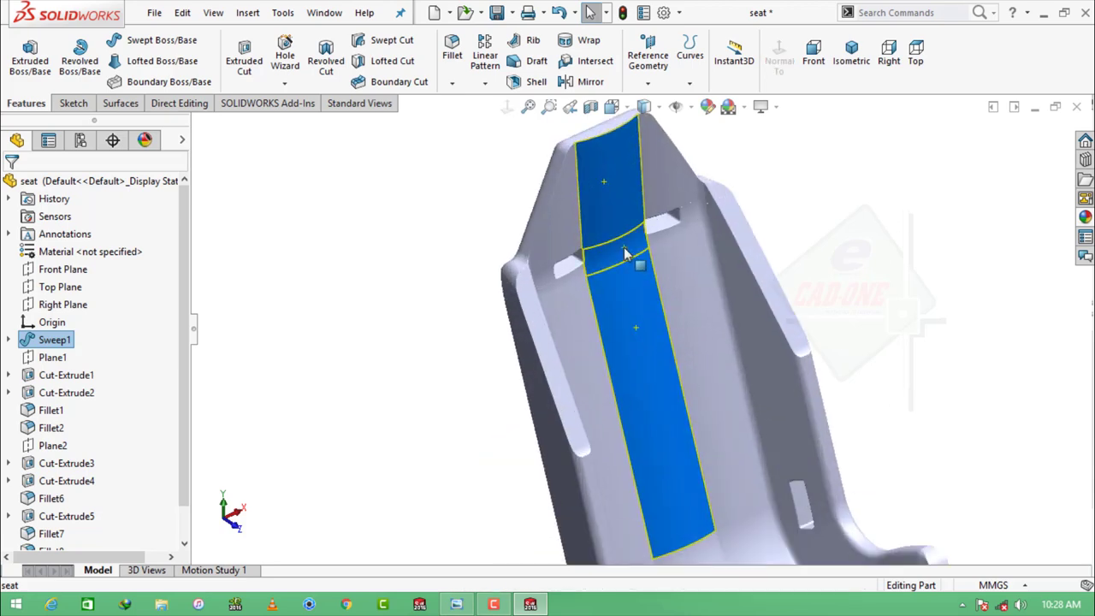
pyautogui.scroll(4, 636, 266)
pyautogui.scroll(-3, 684, 379)
pyautogui.scroll(-2, 728, 431)
pyautogui.keyDown('ctrl'); pyautogui.click(727, 431); pyautogui.keyUp('ctrl')
pyautogui.scroll(-2, 727, 431)
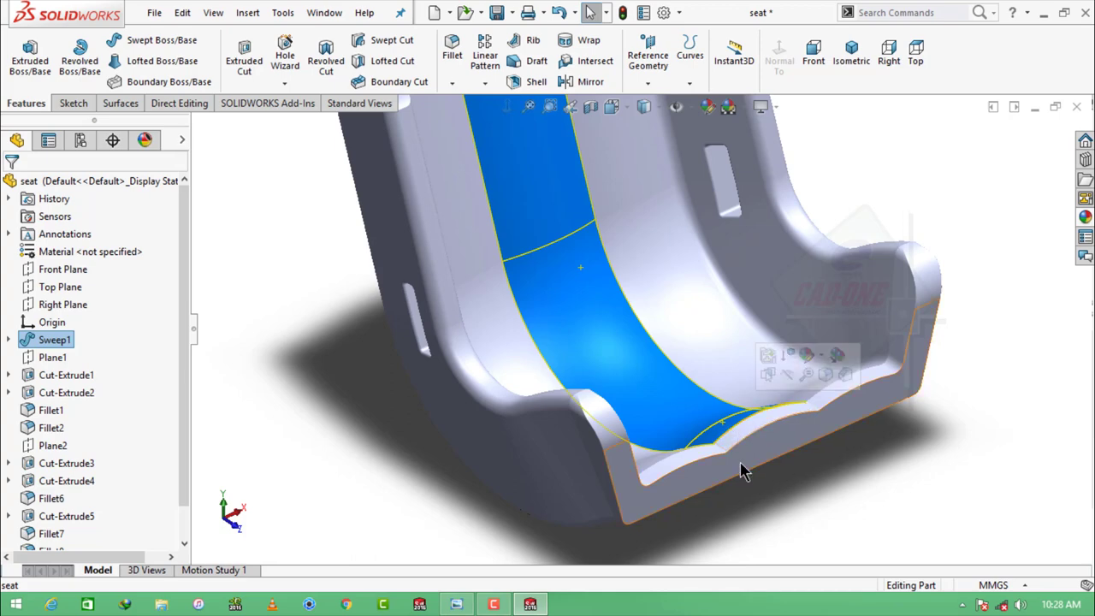
pyautogui.scroll(3, 718, 393)
pyautogui.scroll(2, 680, 339)
# Apply beige cotton to the centre strip and Miscellaneous leather to the seat body
pyautogui.click(1085, 218)
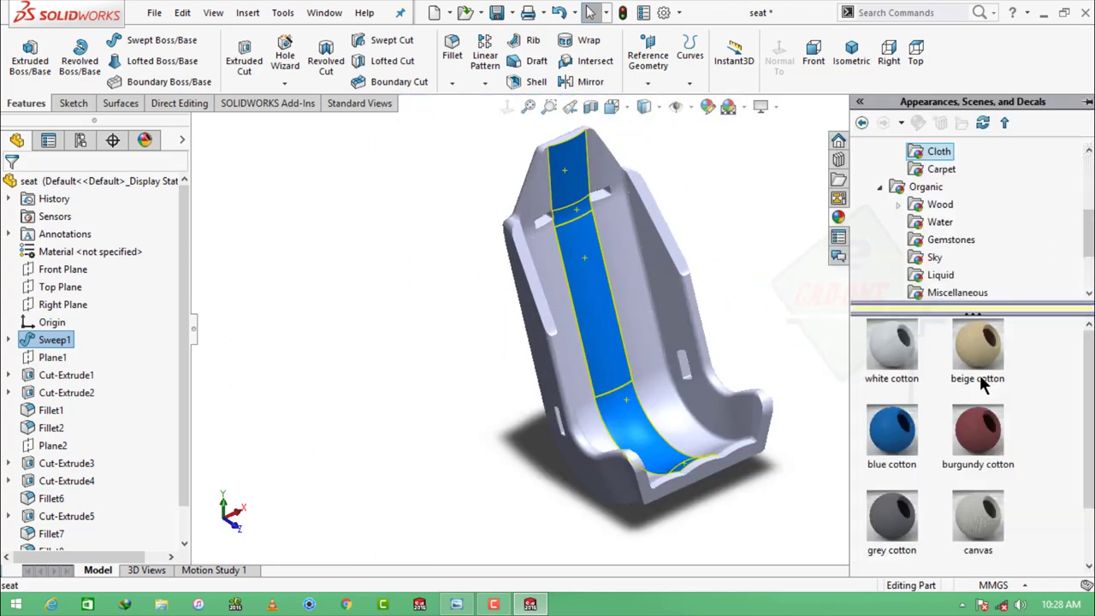
pyautogui.doubleClick(979, 348)
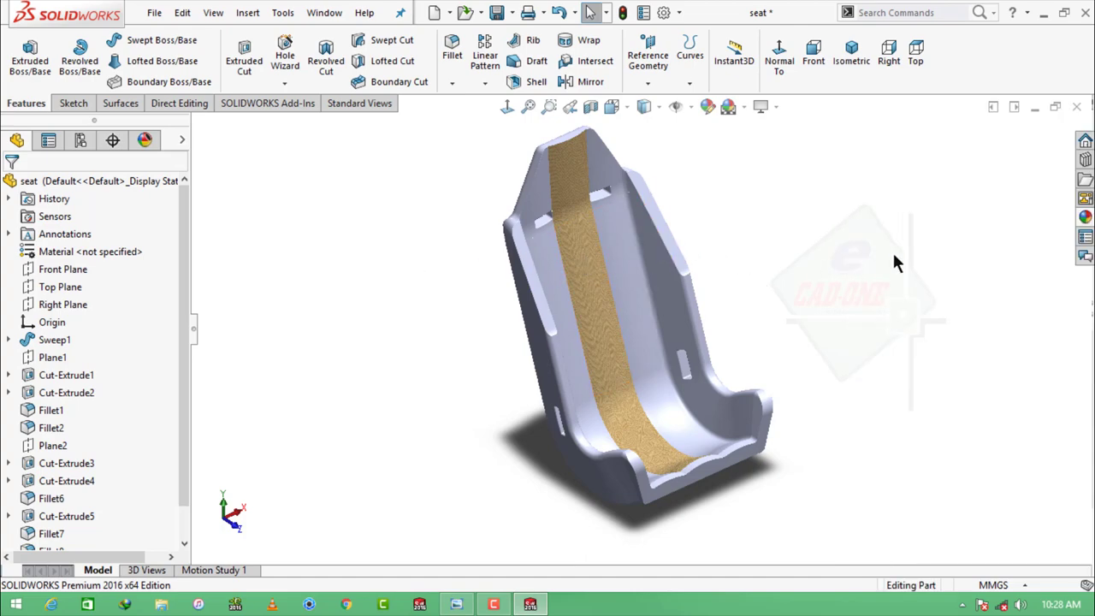
pyautogui.click(1082, 221)
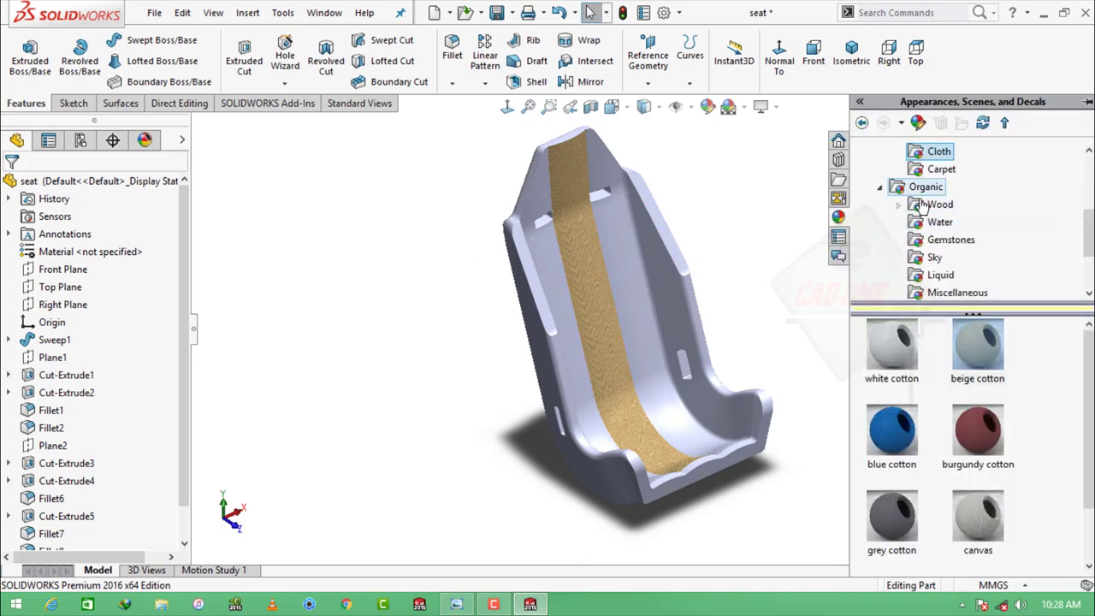
pyautogui.scroll(-1, 966, 248)
pyautogui.click(957, 239)
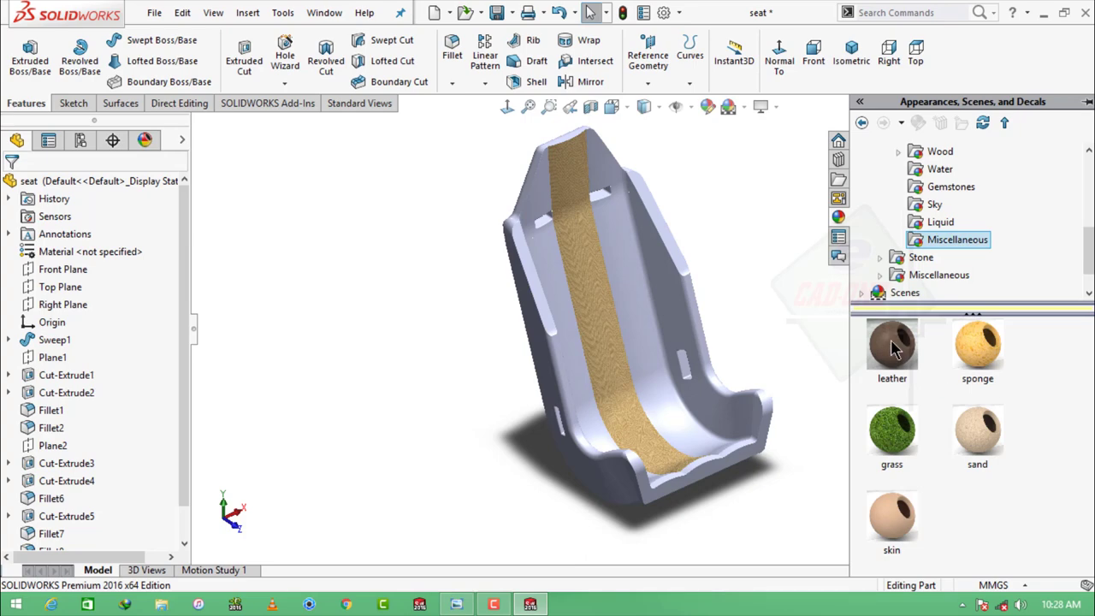
pyautogui.doubleClick(890, 342)
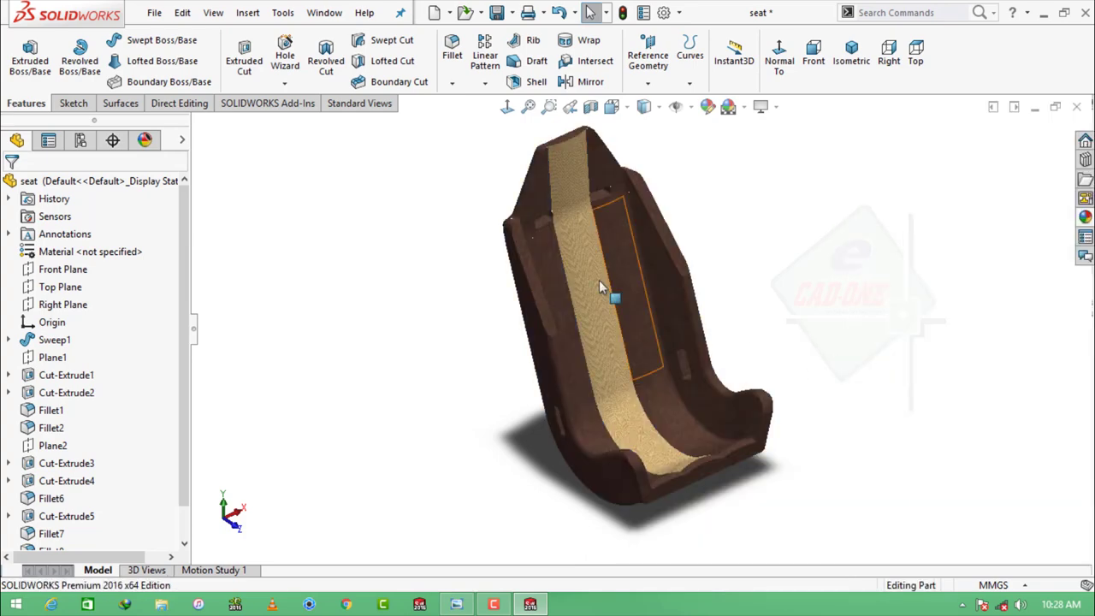
pyautogui.moveTo(599, 280)
pyautogui.mouseDown(button='middle')
pyautogui.moveTo(720, 318)
pyautogui.moveTo(729, 372)
pyautogui.mouseUp(button='middle')
pyautogui.click(1085, 217)
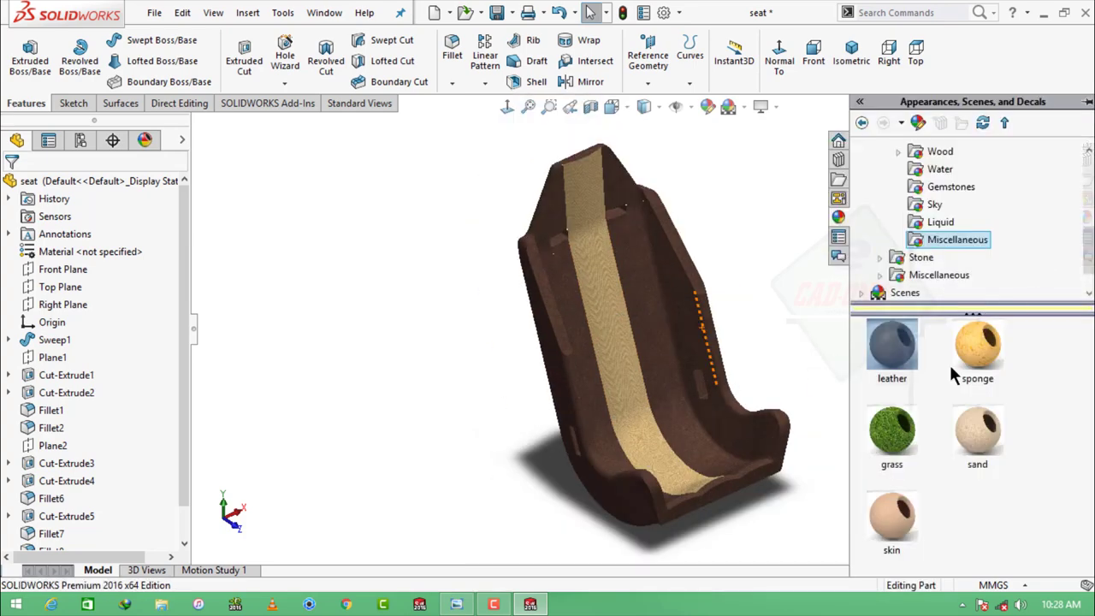